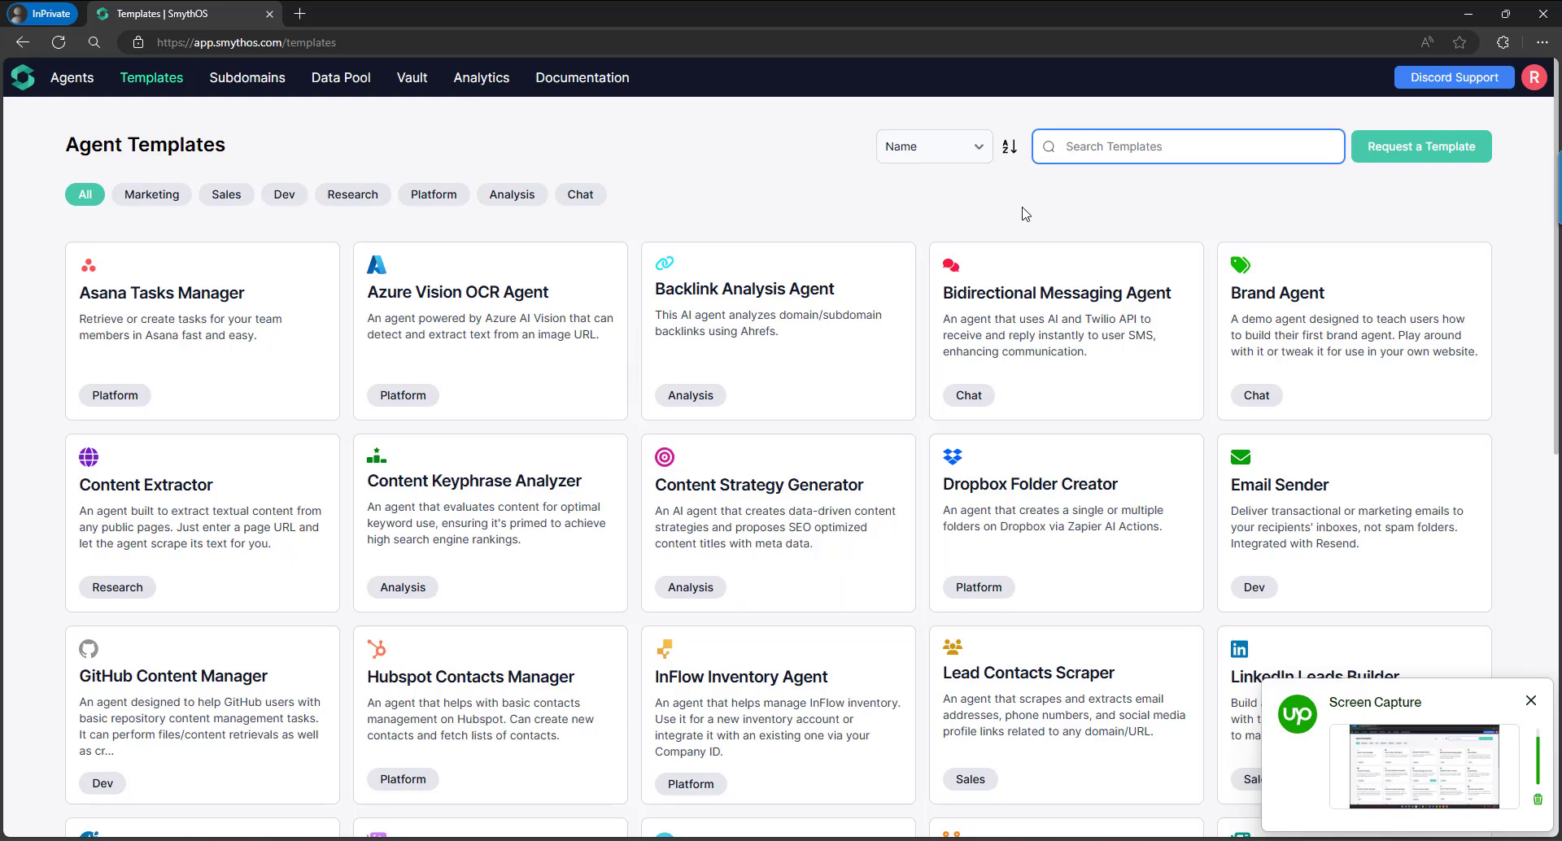
Search the templates for 'writer' and remix the SEO Content Writer template into a new agent.
left_click(1136, 146)
type("writer")
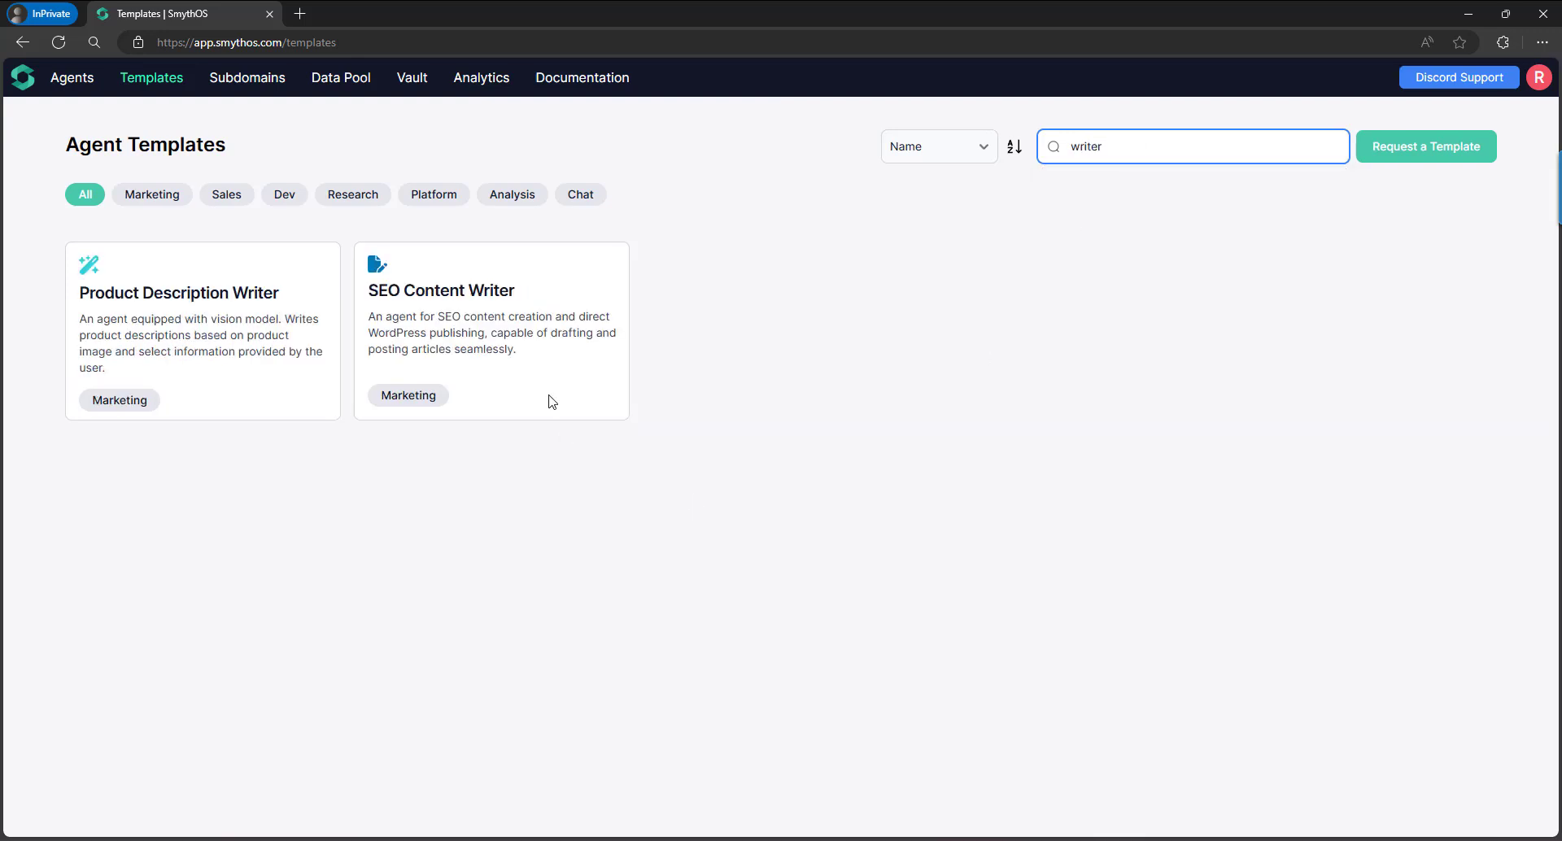
left_click(594, 395)
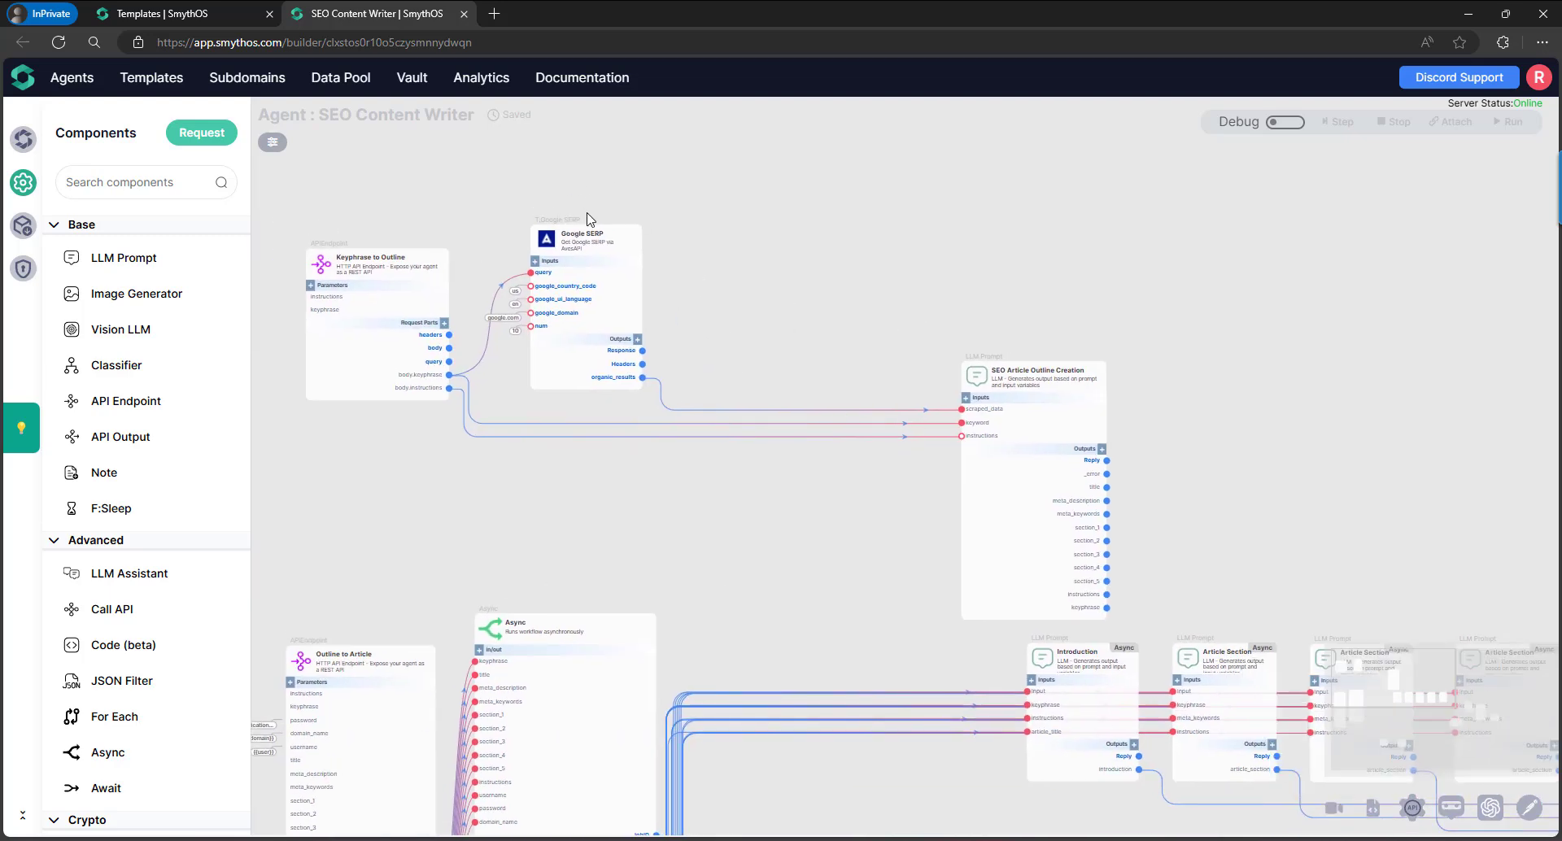
Set the Google SERP node's API Key to the AVES_API_KEY vault key.
left_click(635, 218)
left_click(1537, 216)
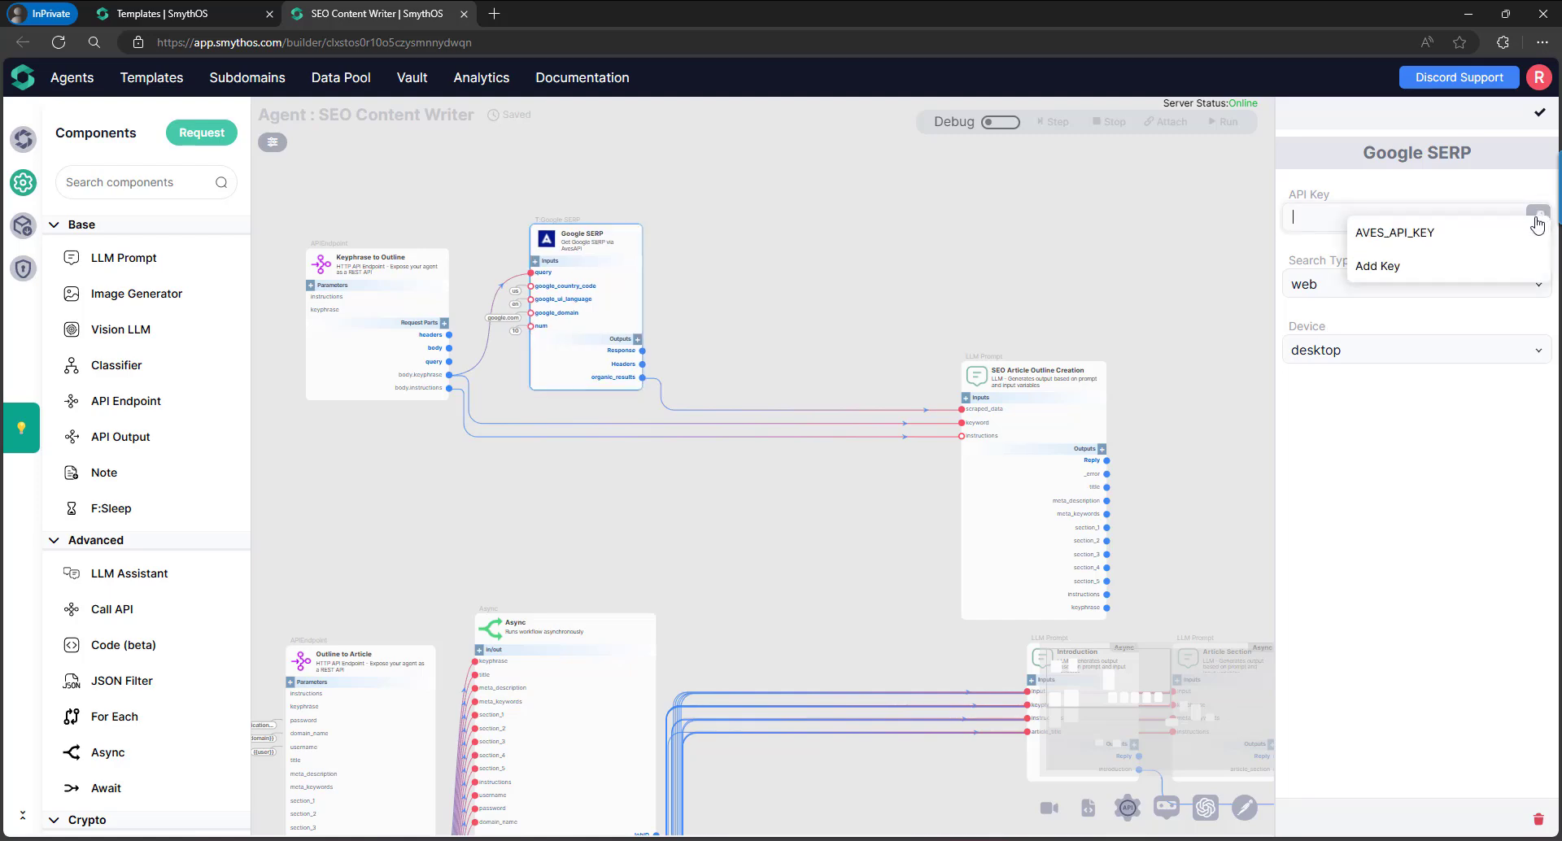
left_click(1342, 234)
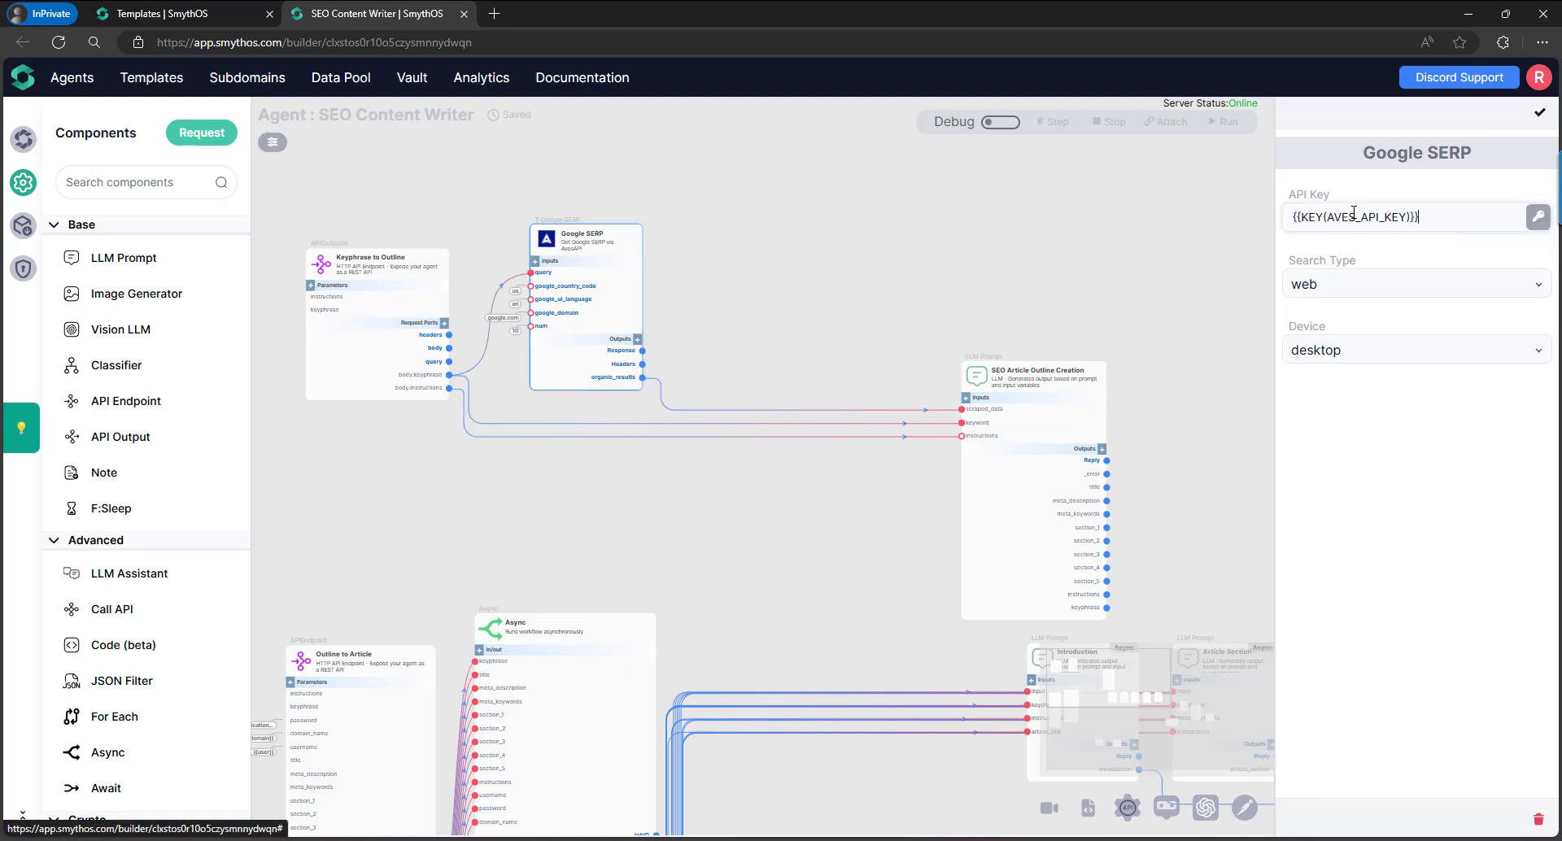
left_click(1539, 112)
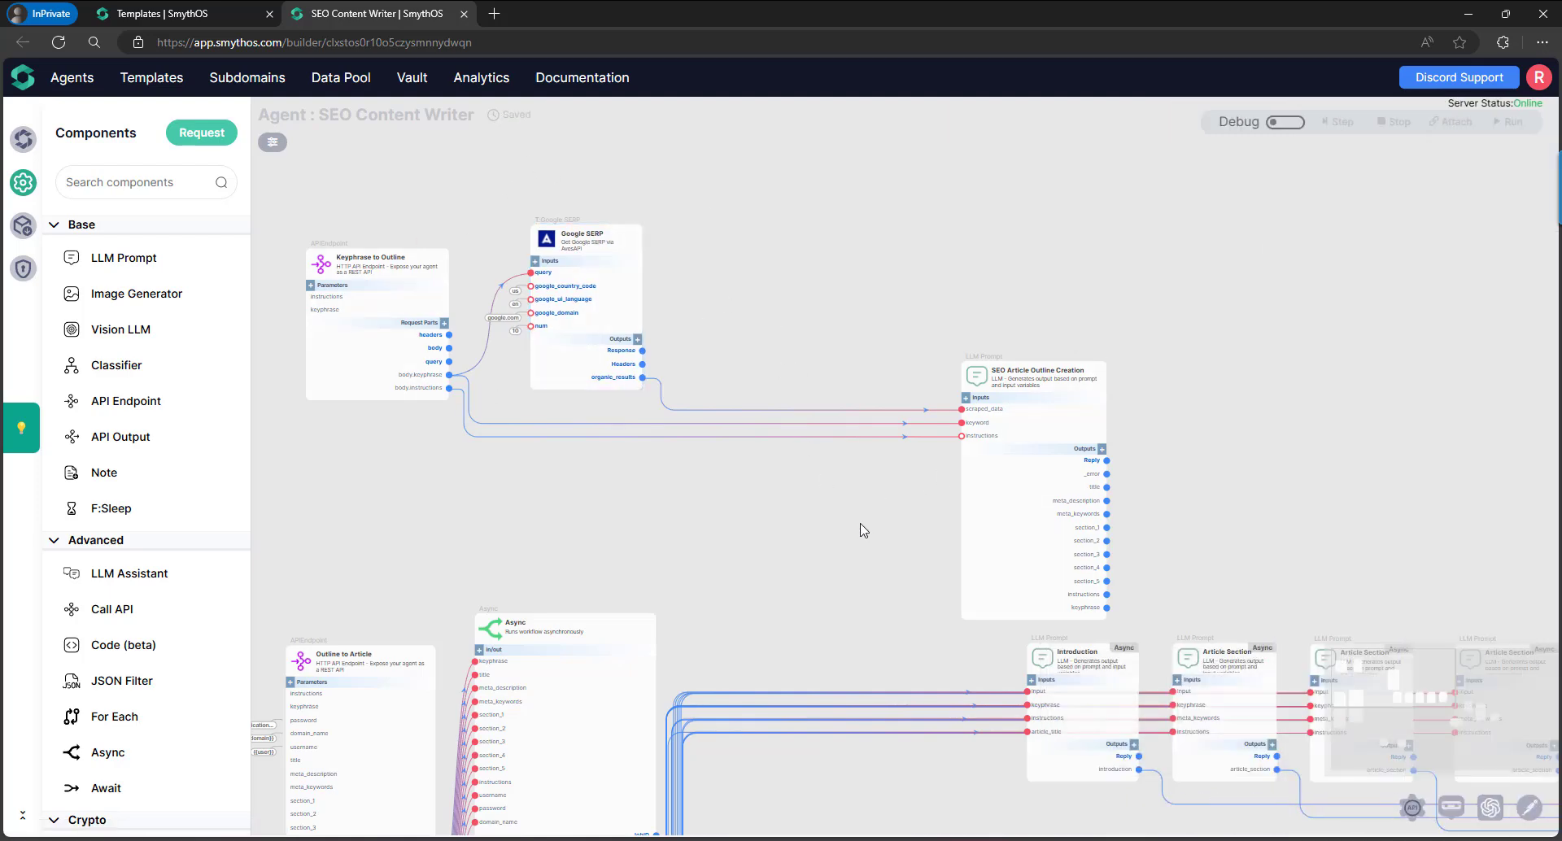
scroll(725, 260, "down", 5)
scroll(879, 551, "up", 5)
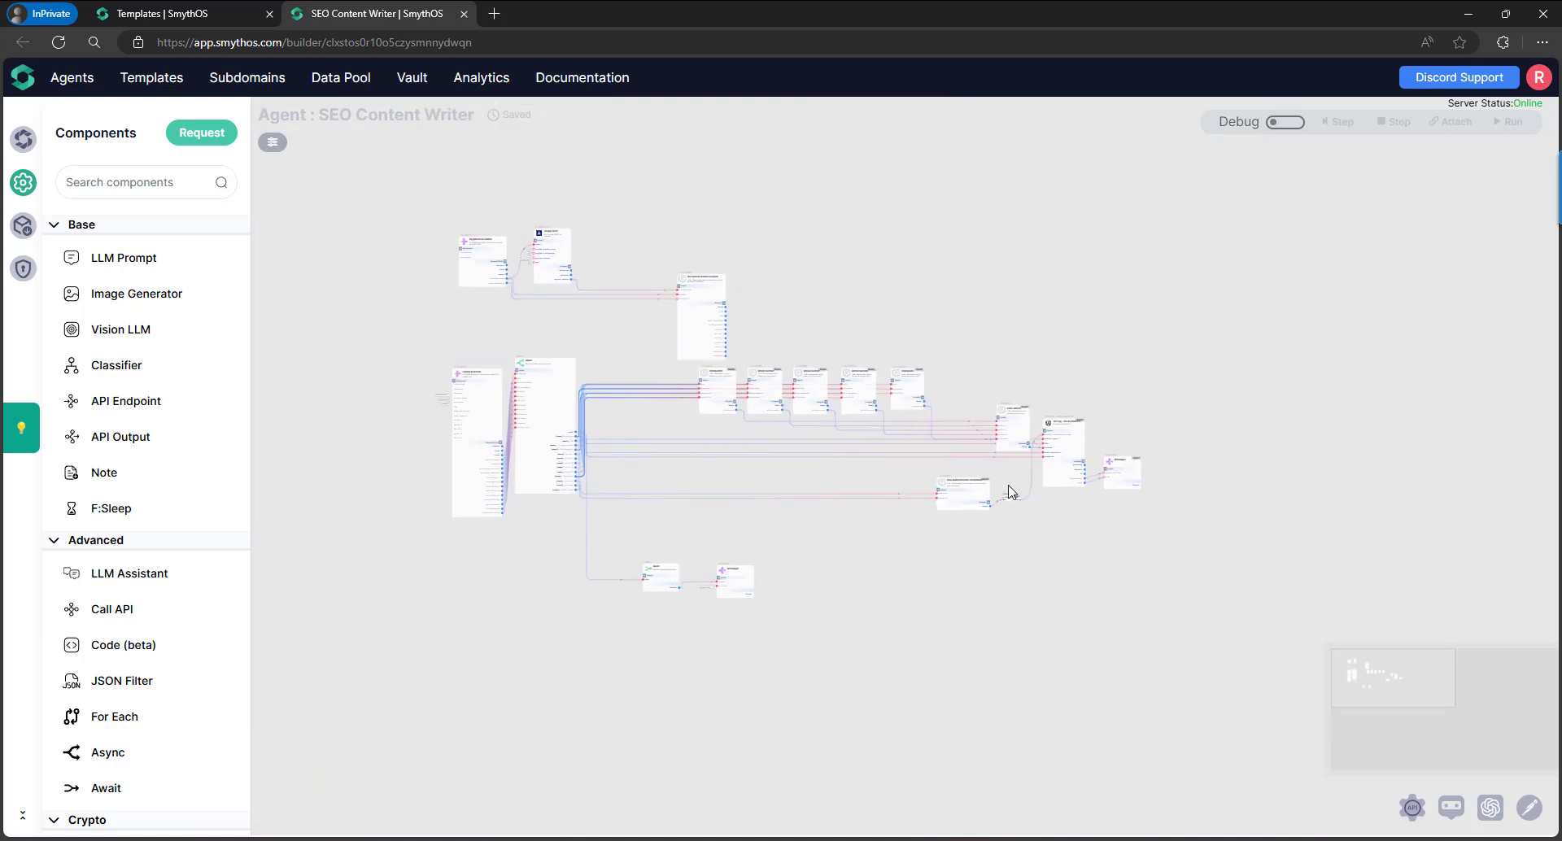
scroll(997, 468, "up", 3)
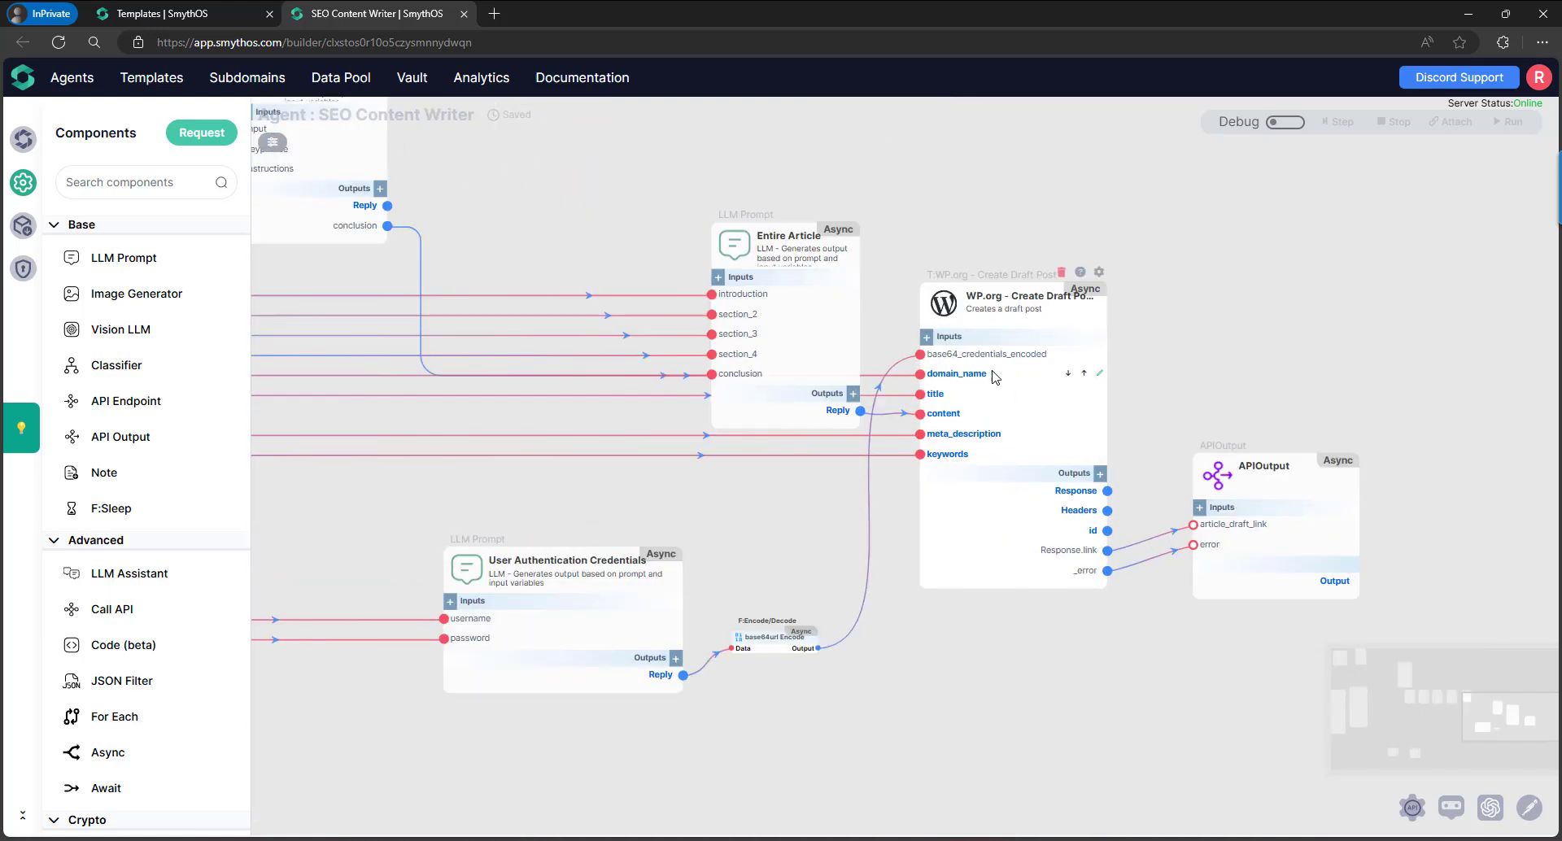
scroll(867, 664, "up", 3)
scroll(711, 496, "down", 5)
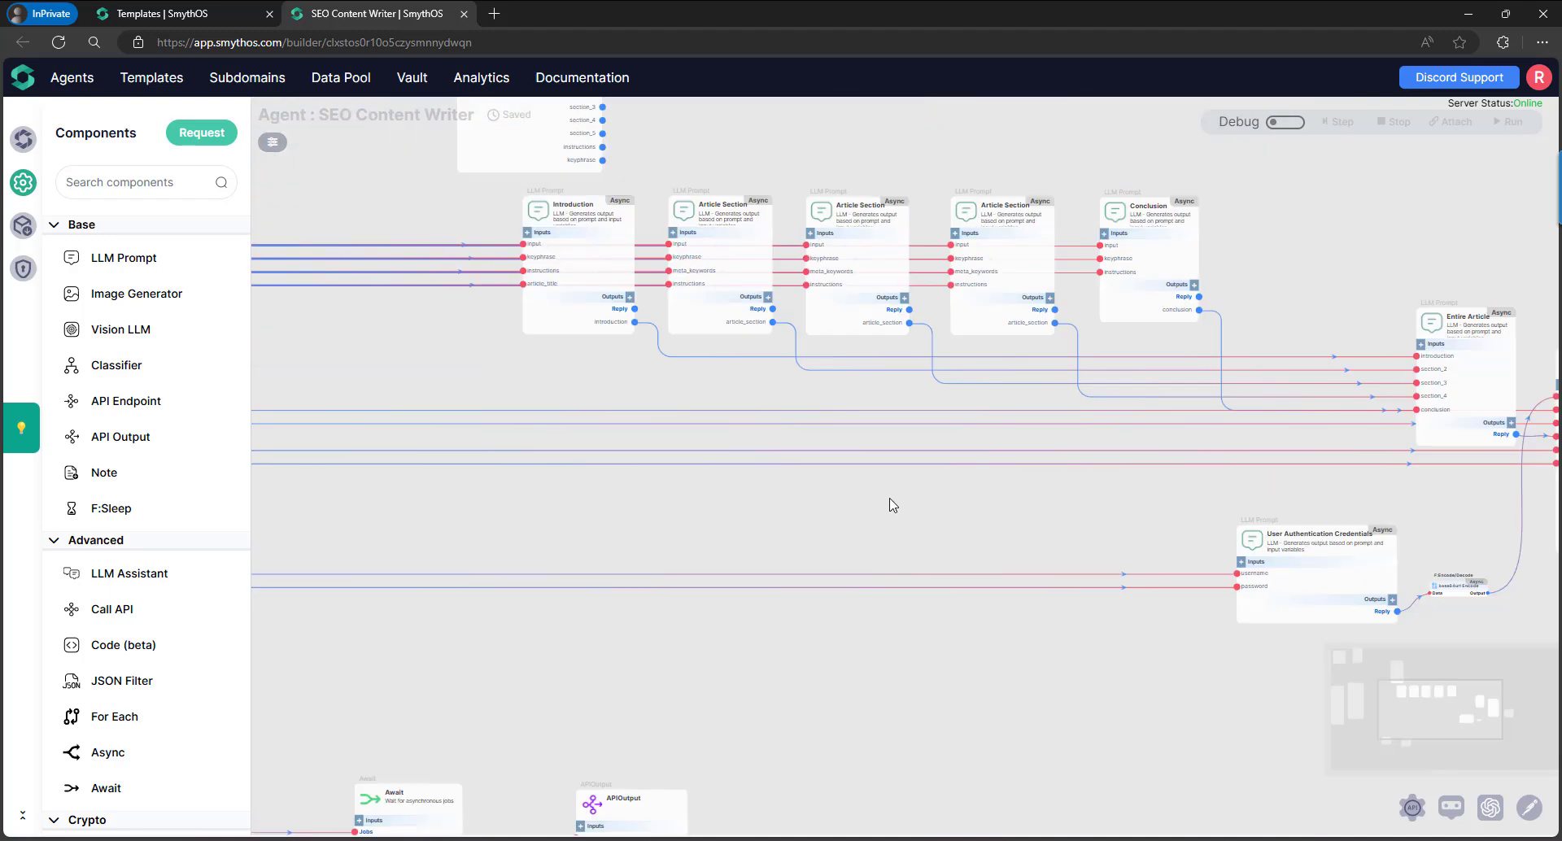
left_click(273, 143)
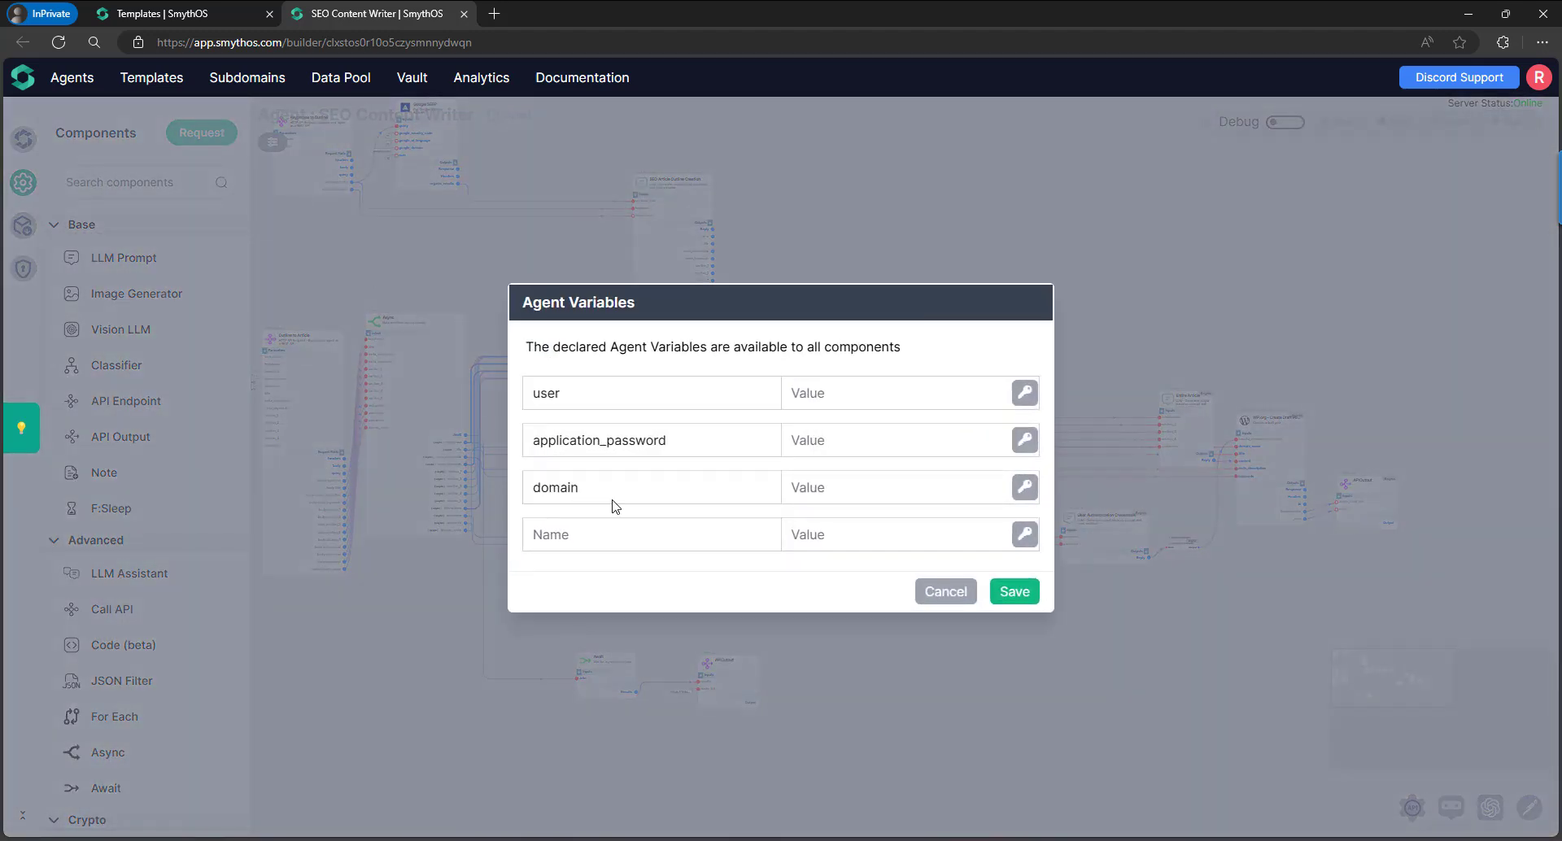
left_click(876, 396)
type("test")
left_click(860, 435)
type("test")
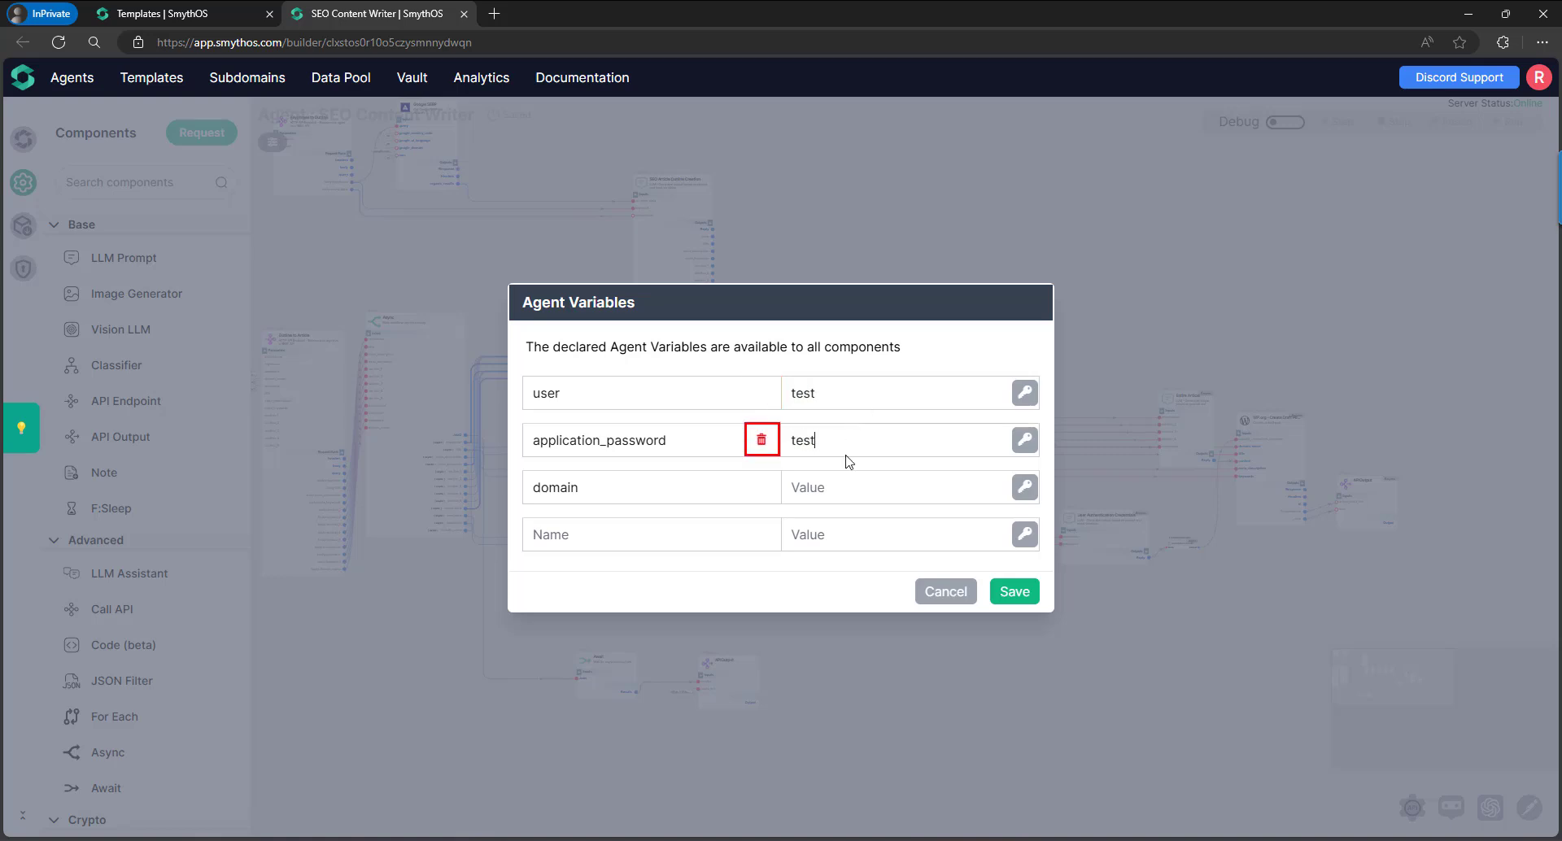
left_click(854, 490)
type("test")
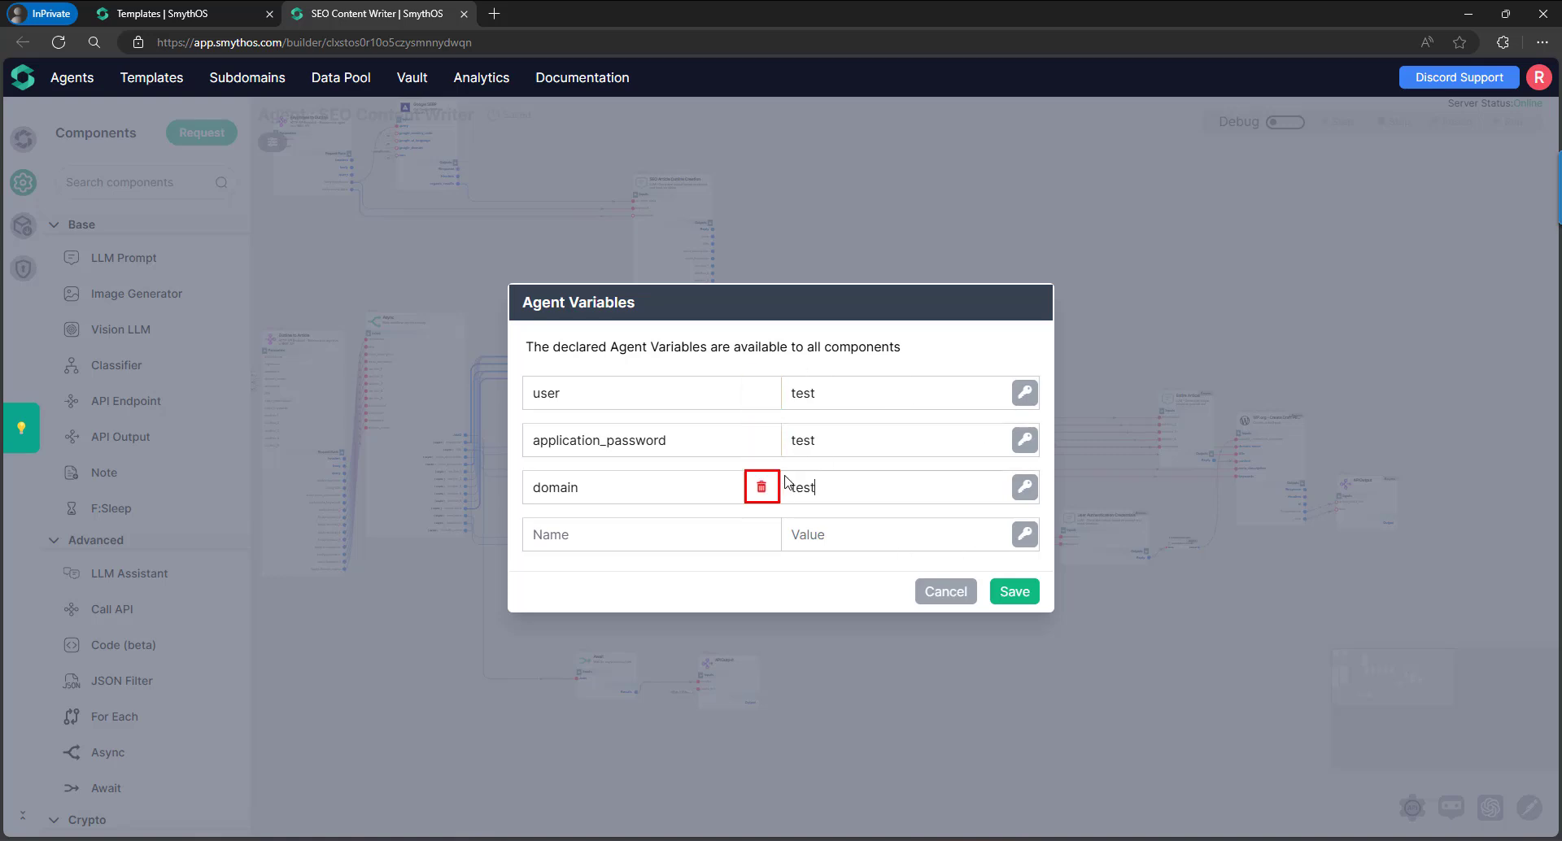
left_click(1014, 591)
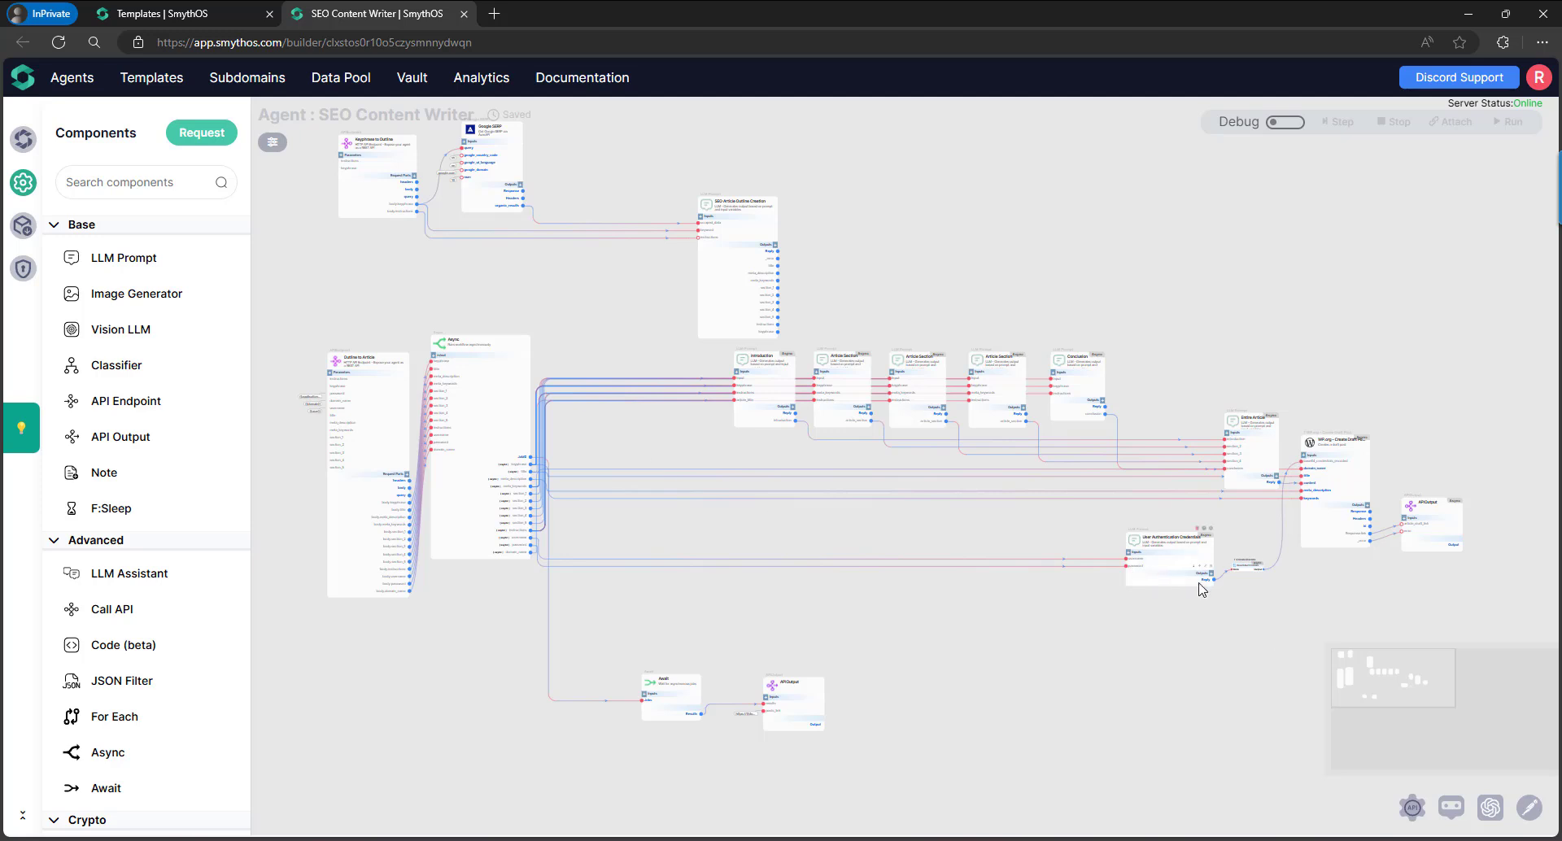
In the agent's test chat, send 'write an article about AI in the marketing'.
left_click(1450, 808)
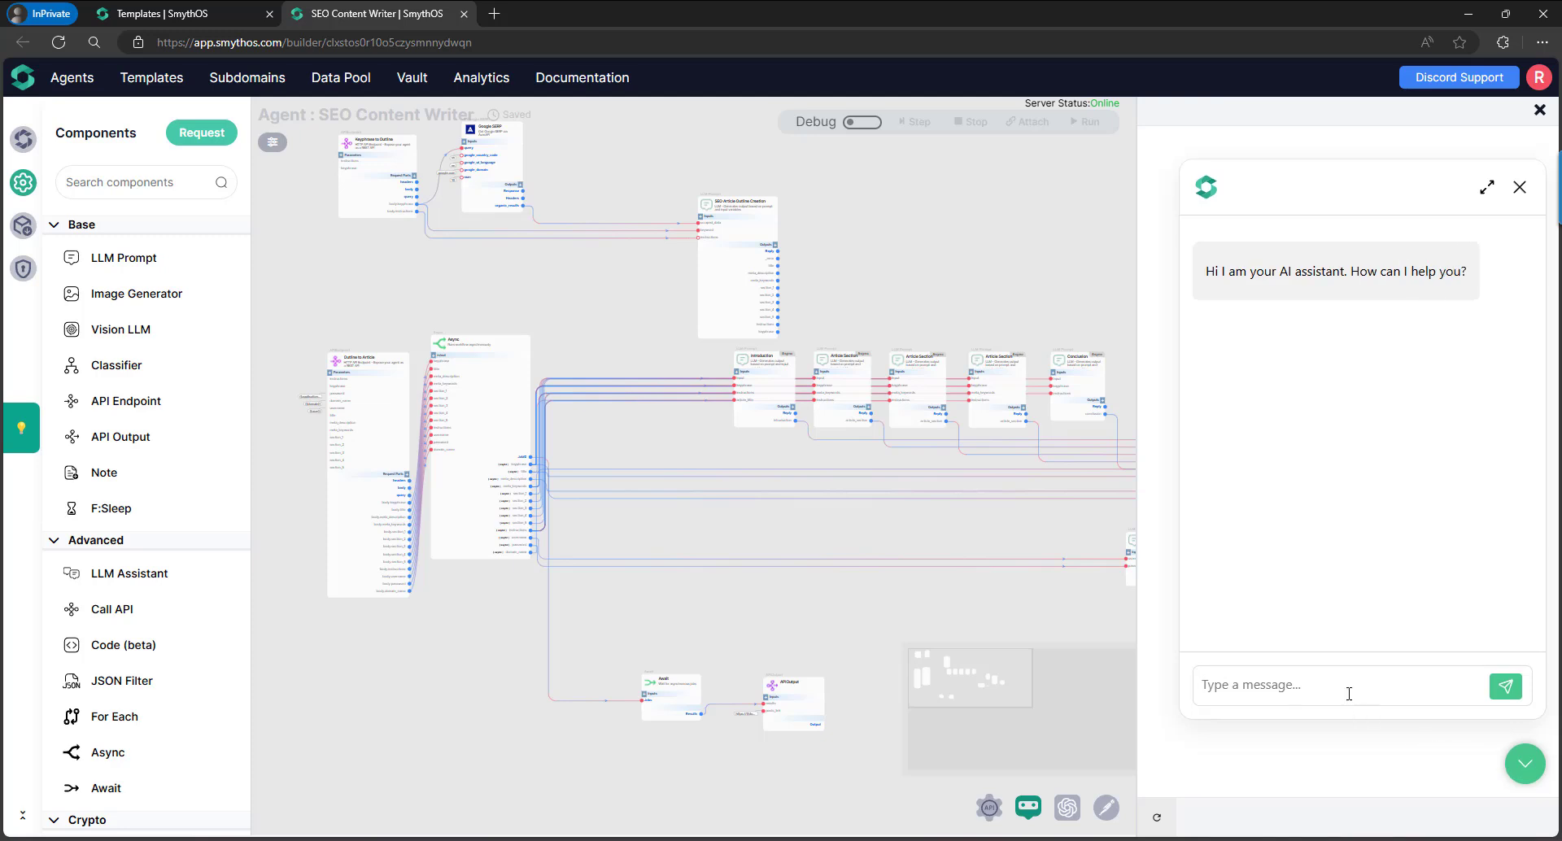
type("write an article about AI inthe")
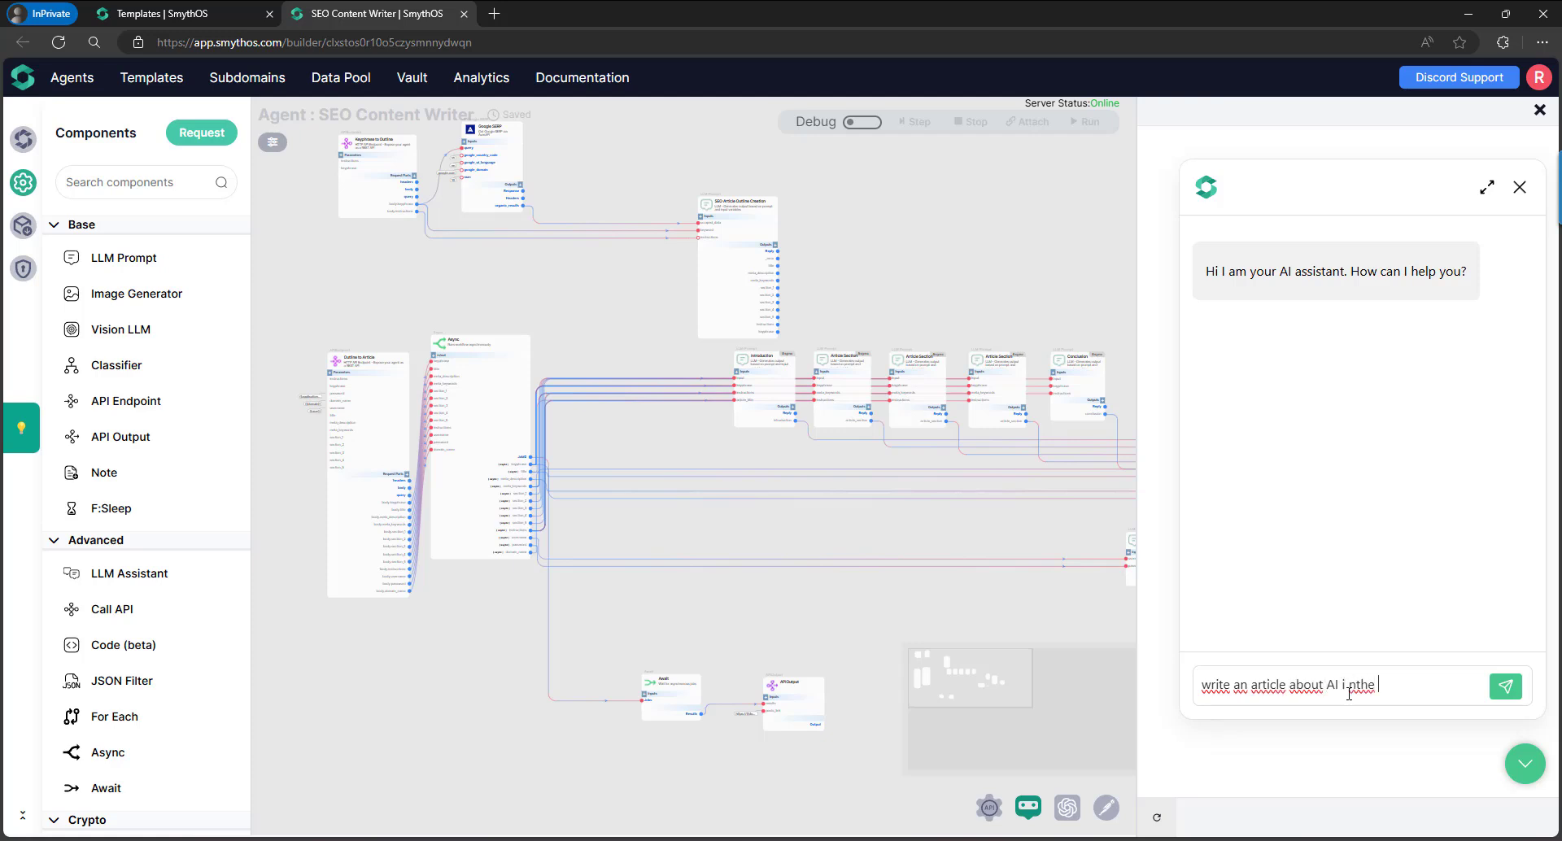
key("BackSpace")
key("BackSpace")
key("BackSpace")
key("BackSpace")
key("BackSpace")
type("n the marketing")
key("Return")
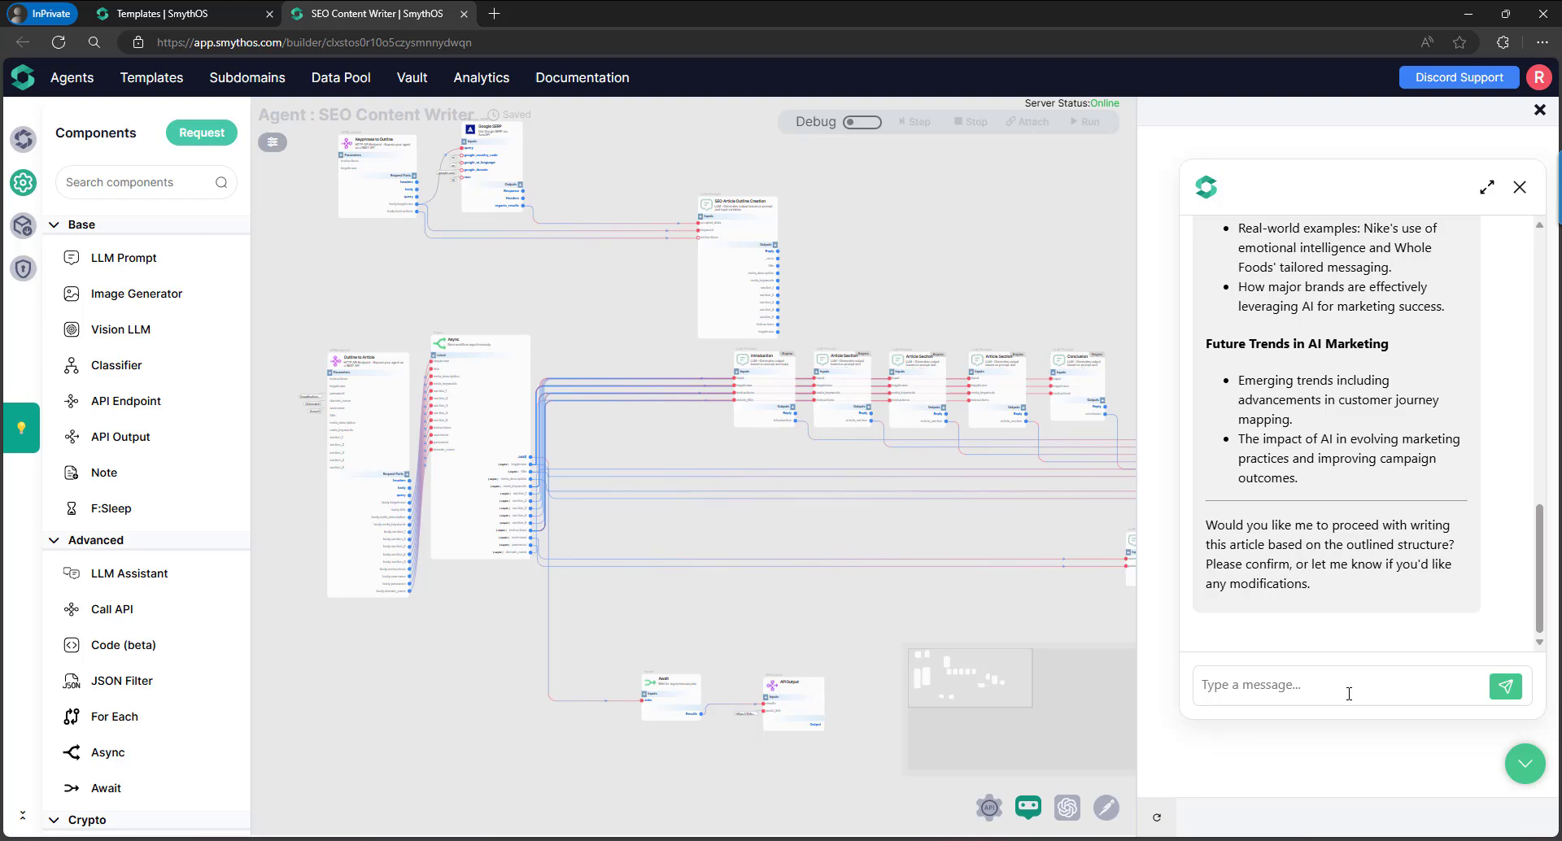
Expand the '[AGNK] Call Response : create_outline' entry and scroll through its JSON outline.
scroll(1395, 416, "up", 15)
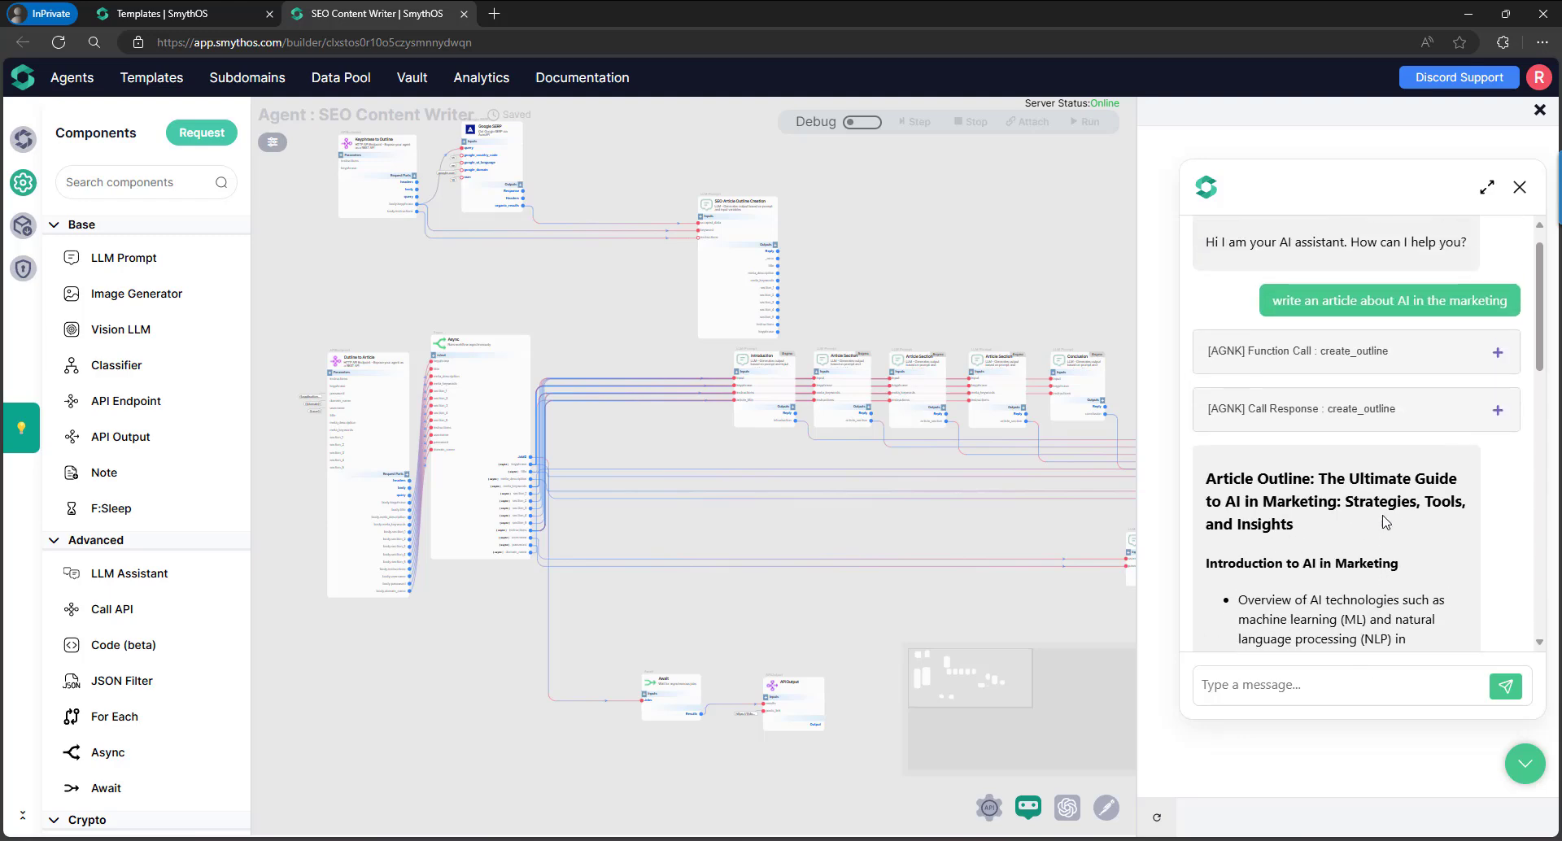
left_click(1395, 418)
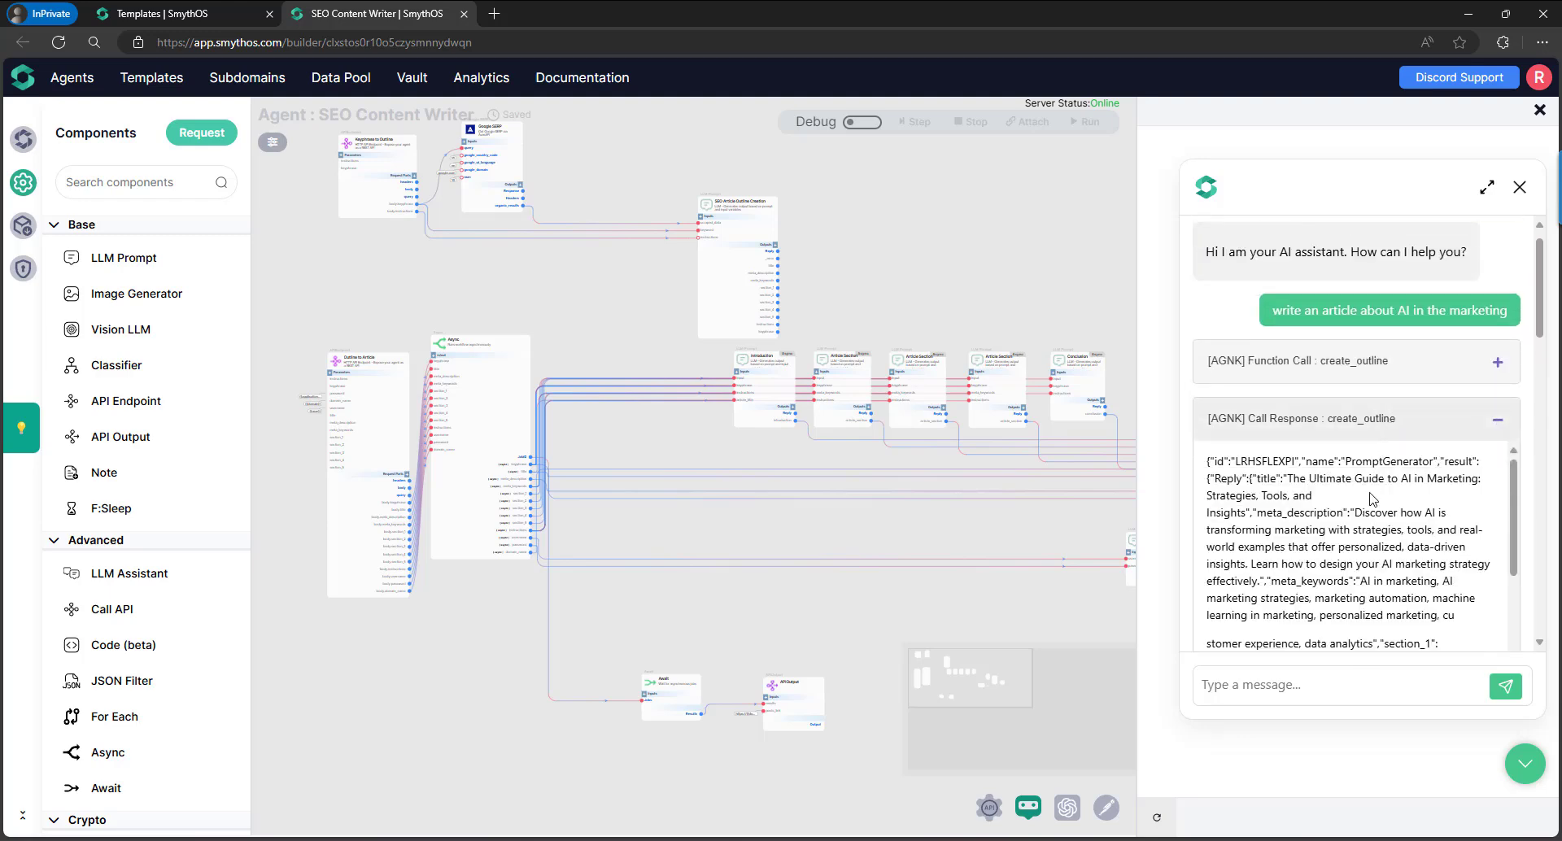
scroll(1373, 499, "down", 2)
scroll(1373, 499, "down", 2)
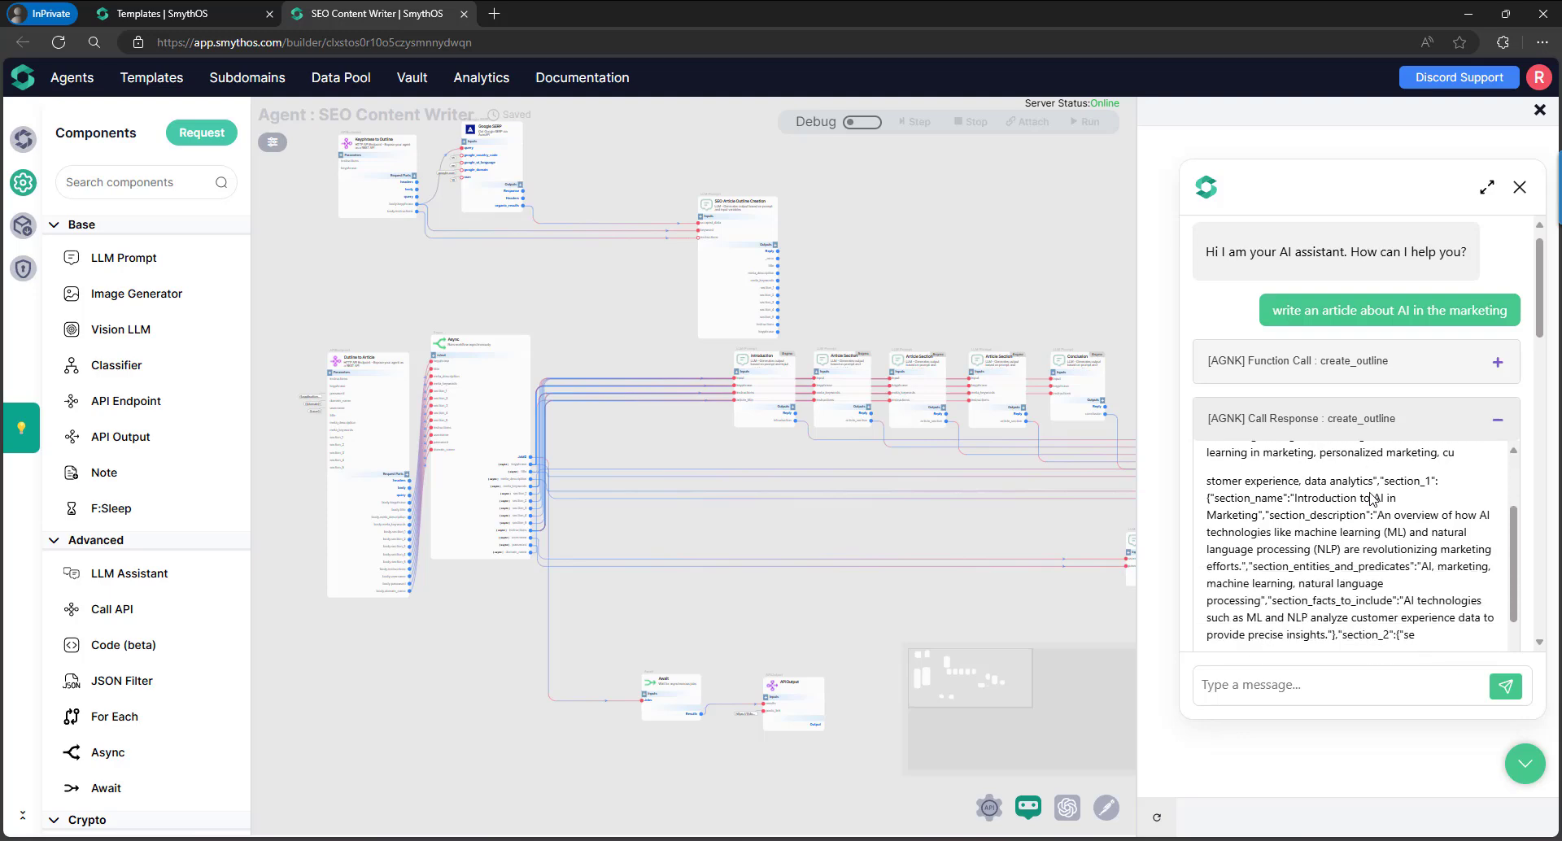
scroll(1357, 556, "down", 4)
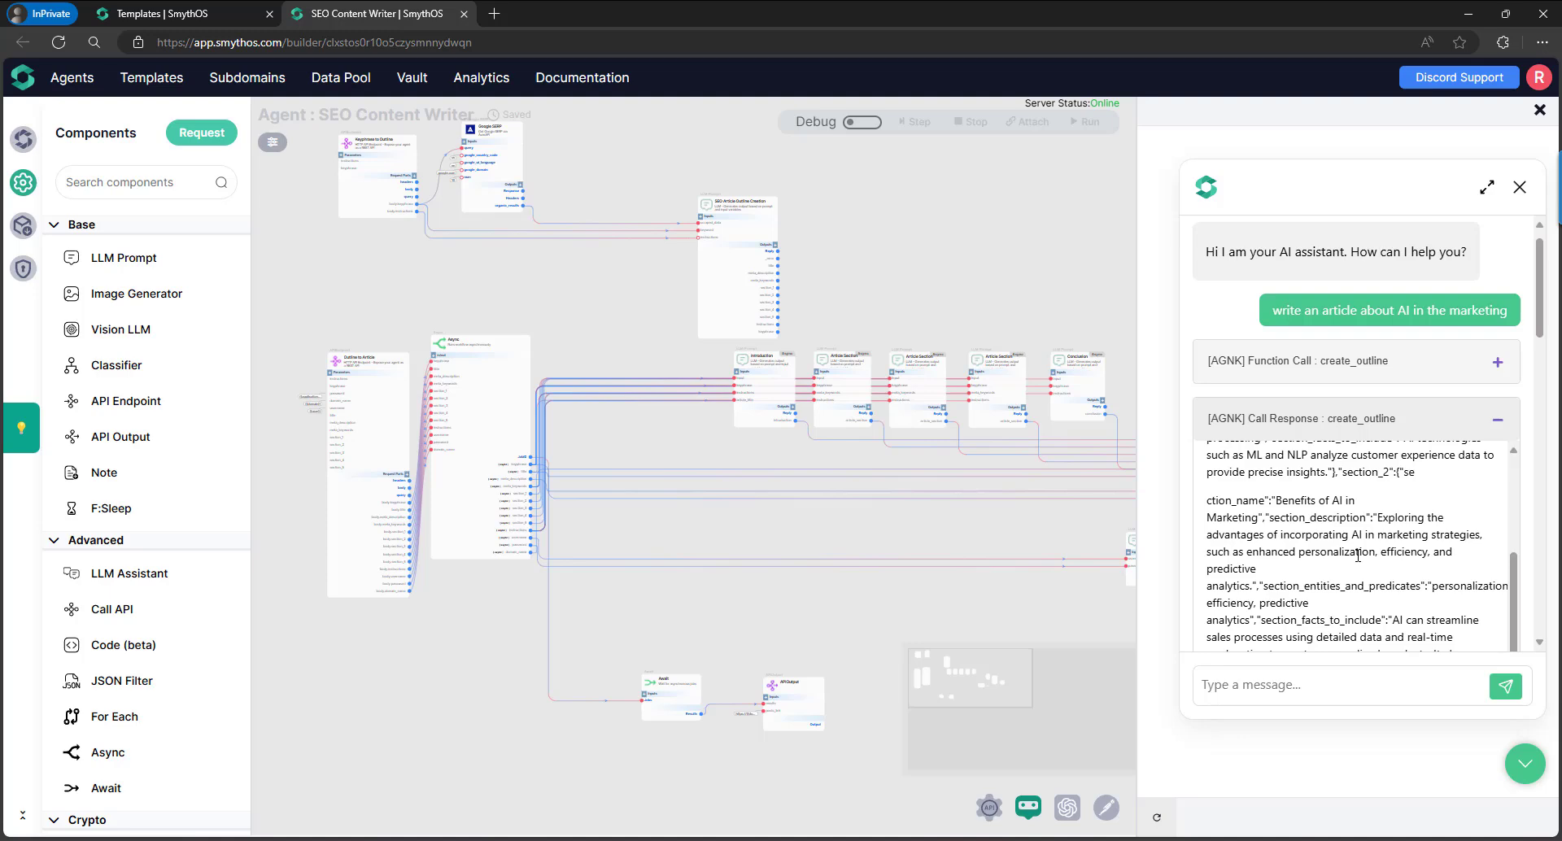
scroll(1357, 556, "down", 3)
scroll(1357, 556, "down", 3)
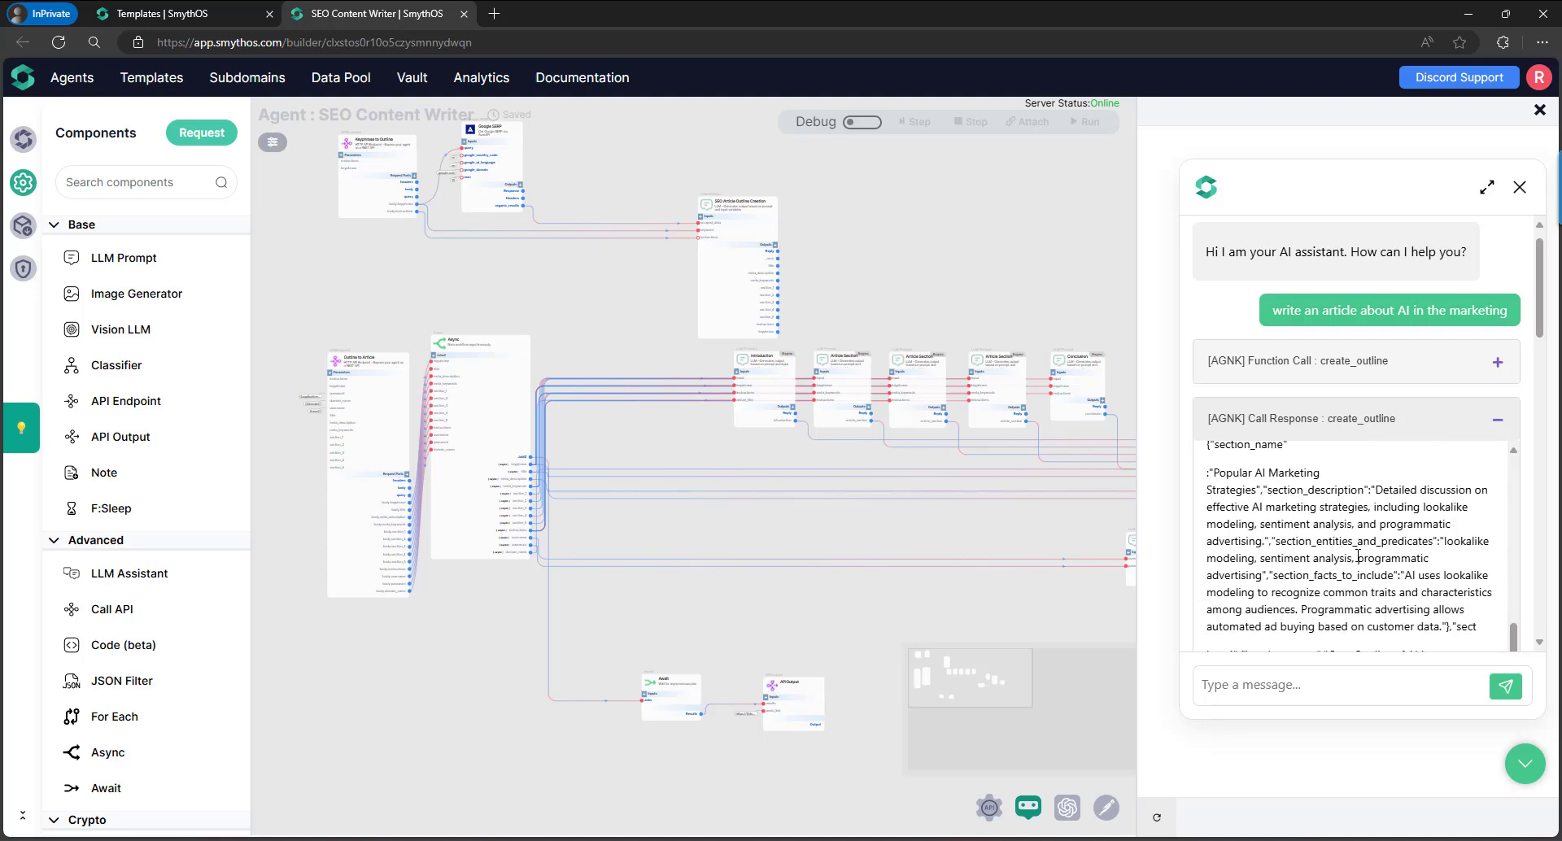
scroll(1357, 558, "down", 10)
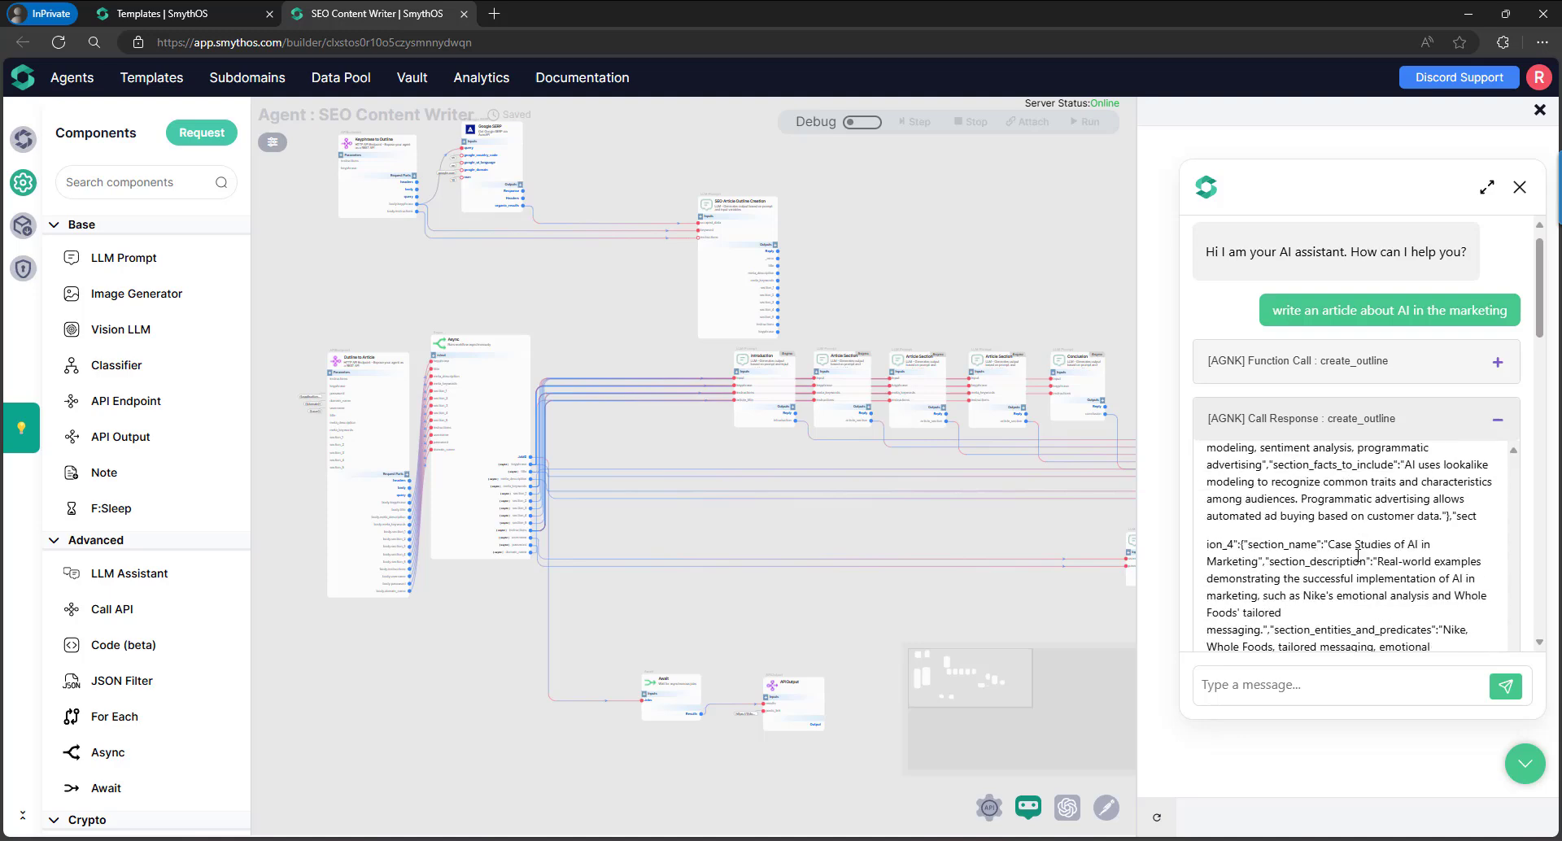
scroll(1356, 555, "down", 5)
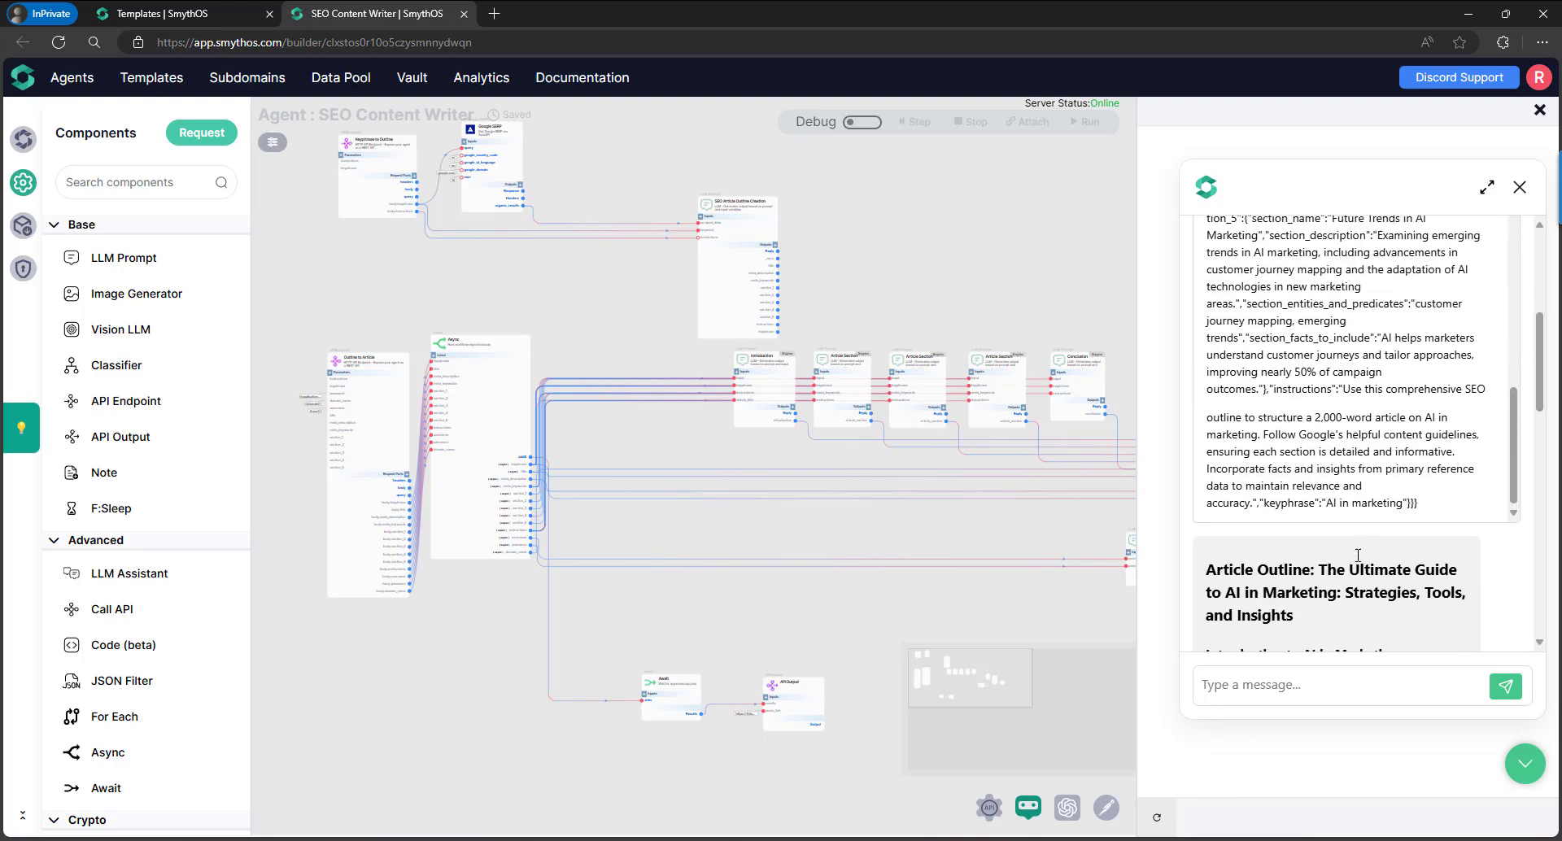
scroll(1357, 556, "down", 15)
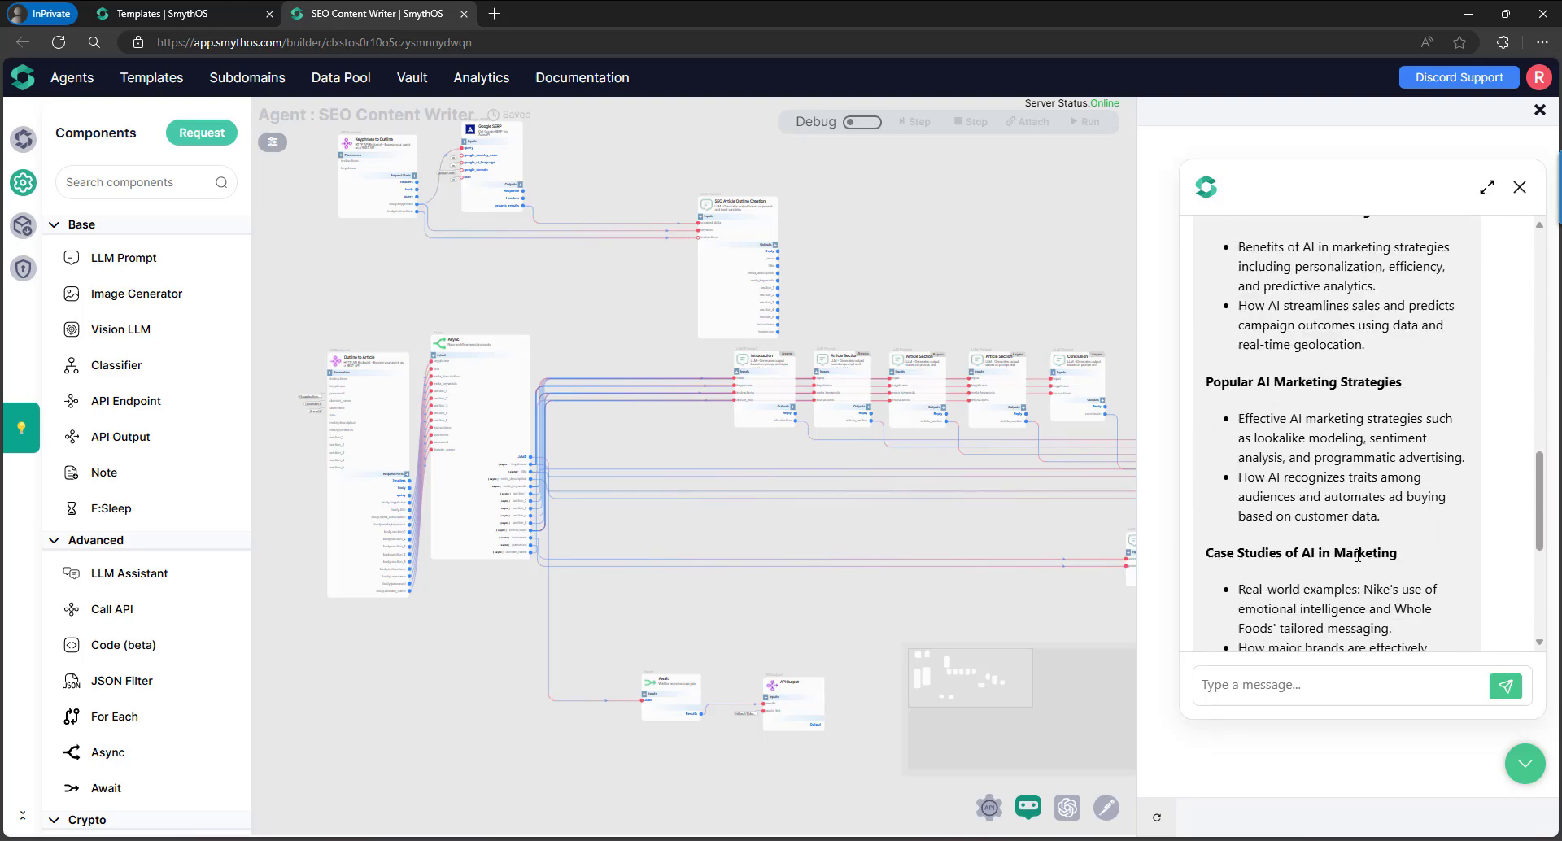
scroll(1357, 555, "up", 15)
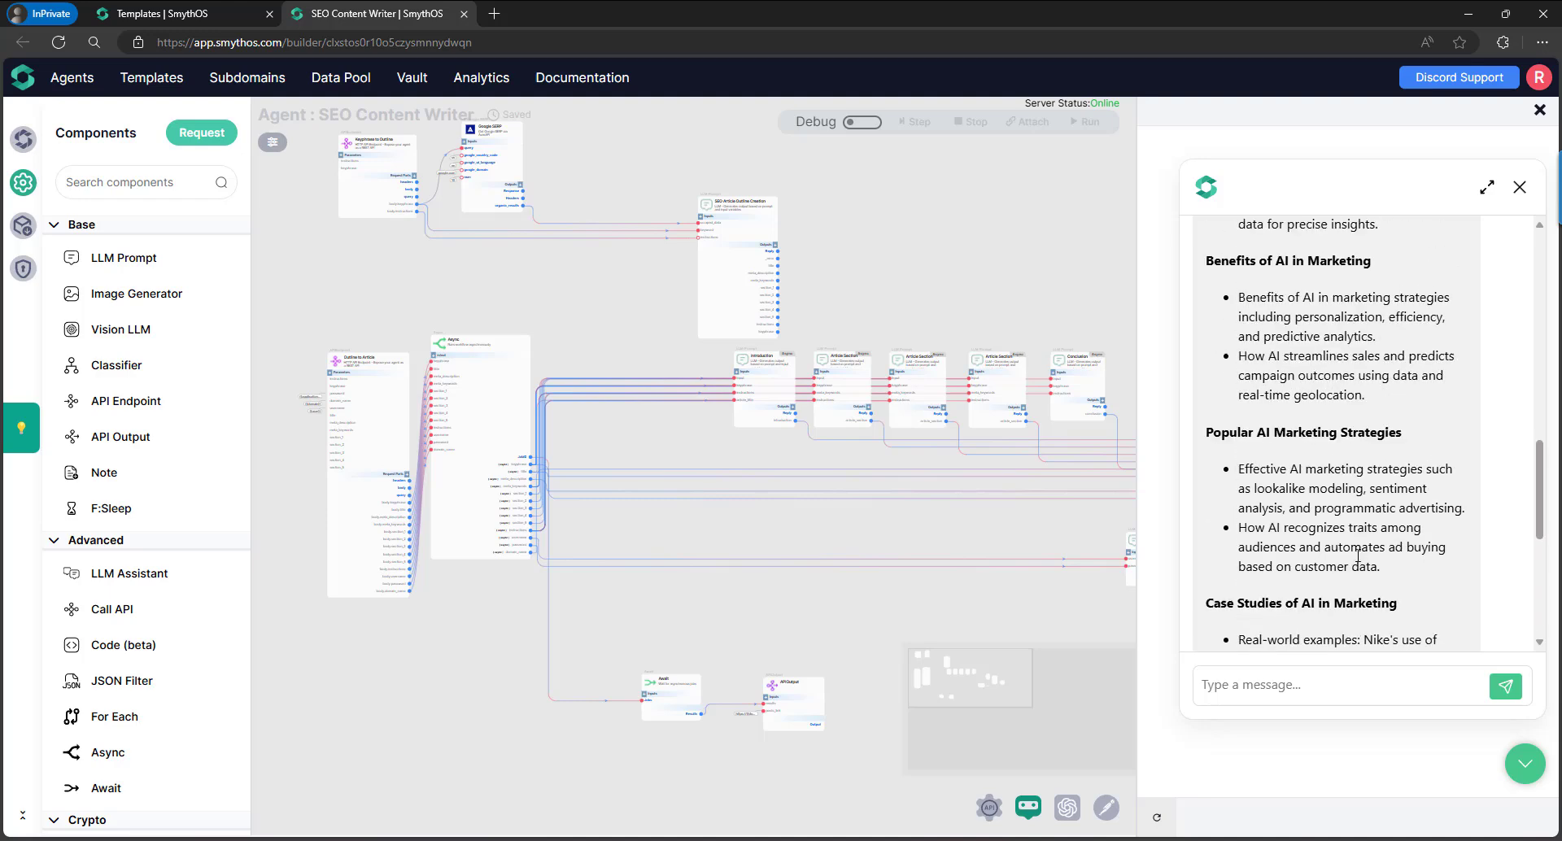
scroll(1357, 556, "down", 20)
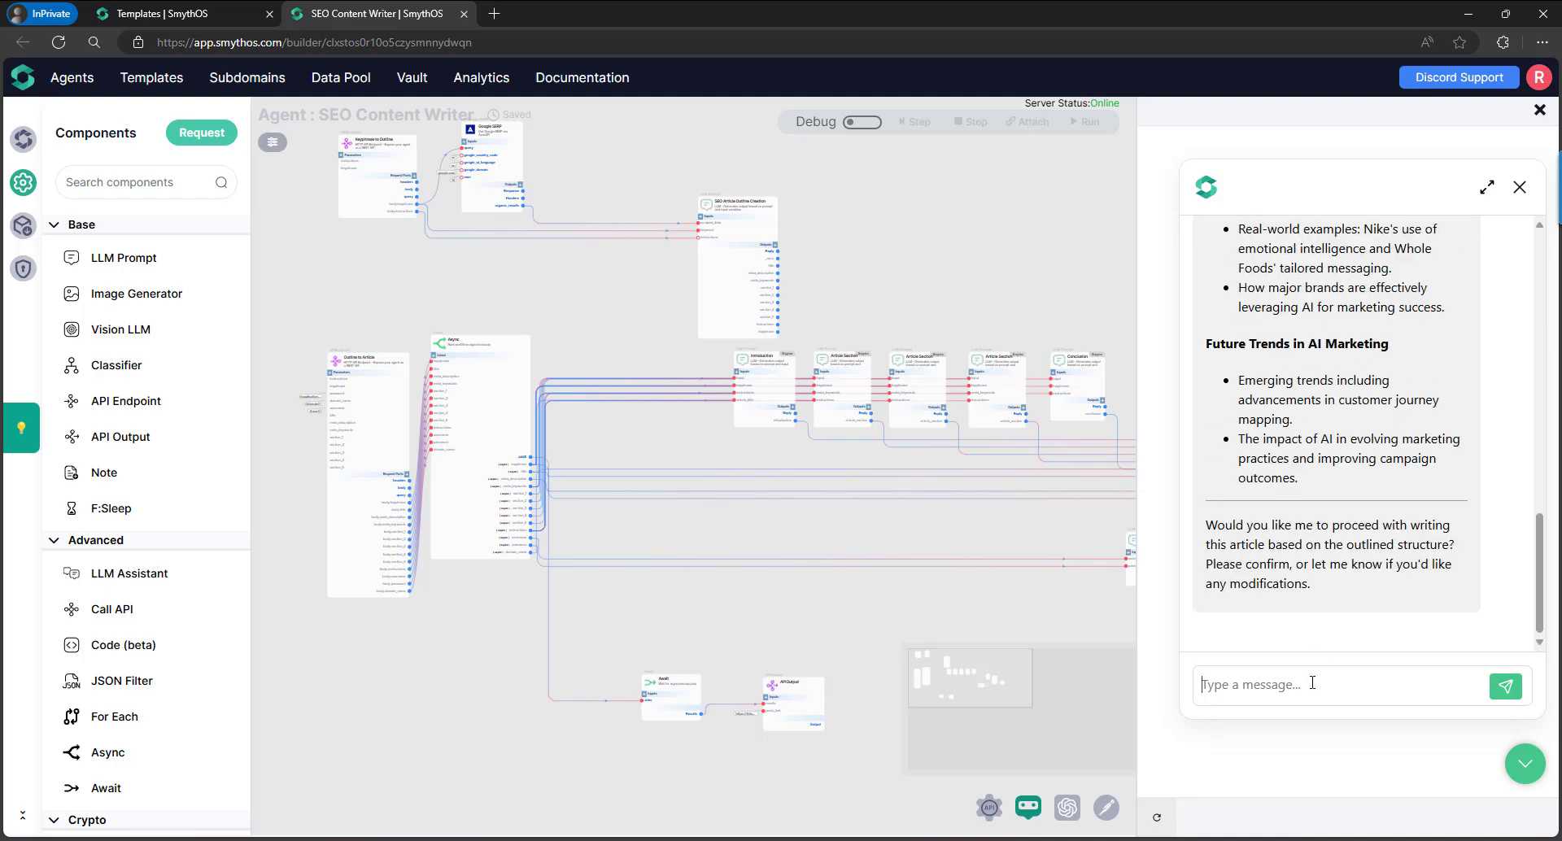
Reply 'yes proceed' in the chat to approve the outline.
type("yes p")
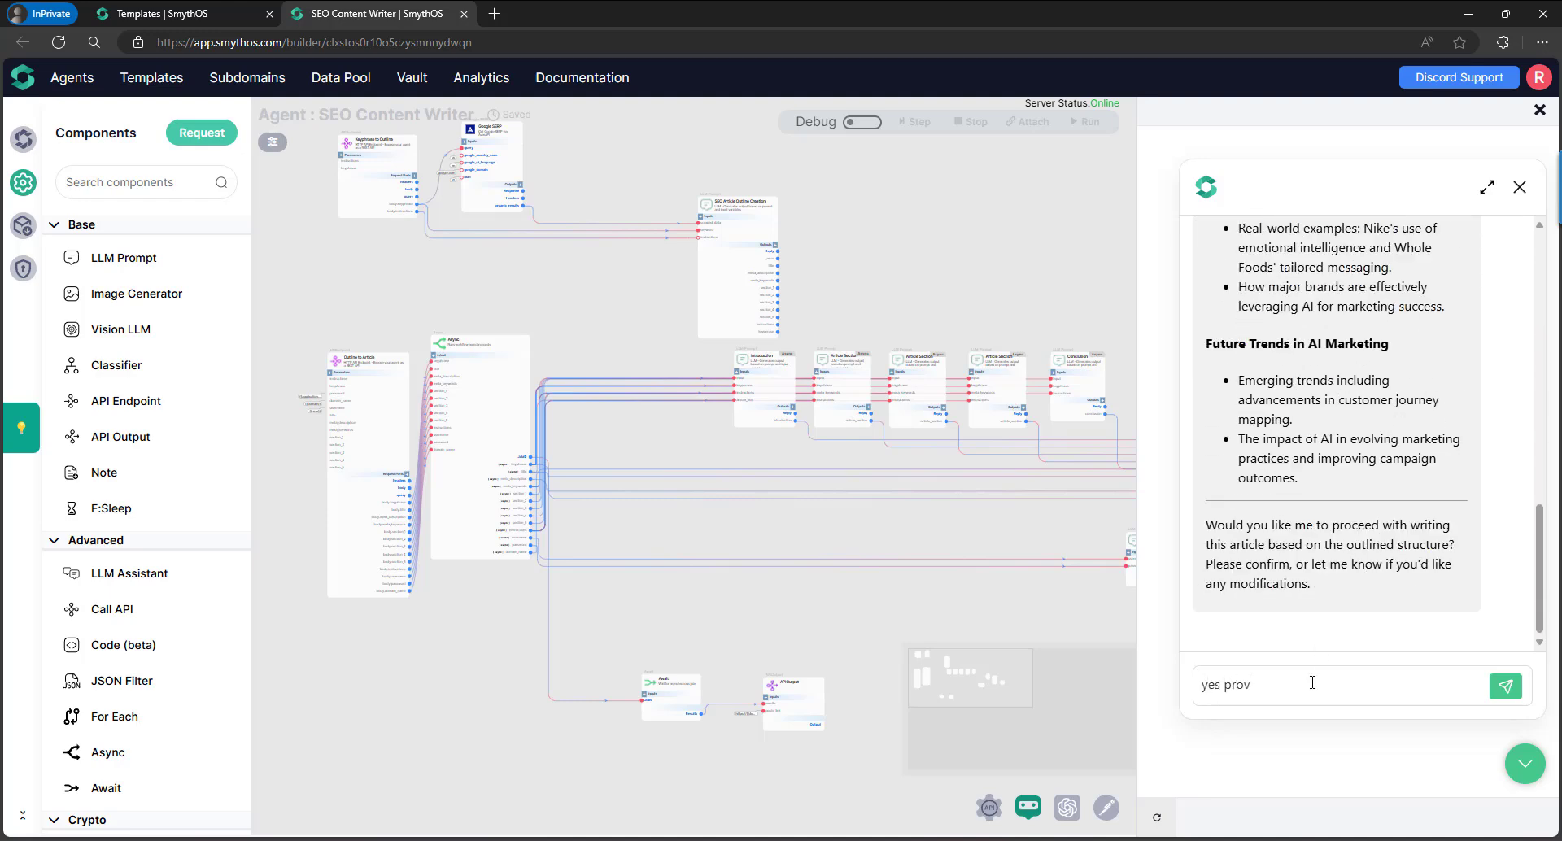
type("roceed")
key("Return")
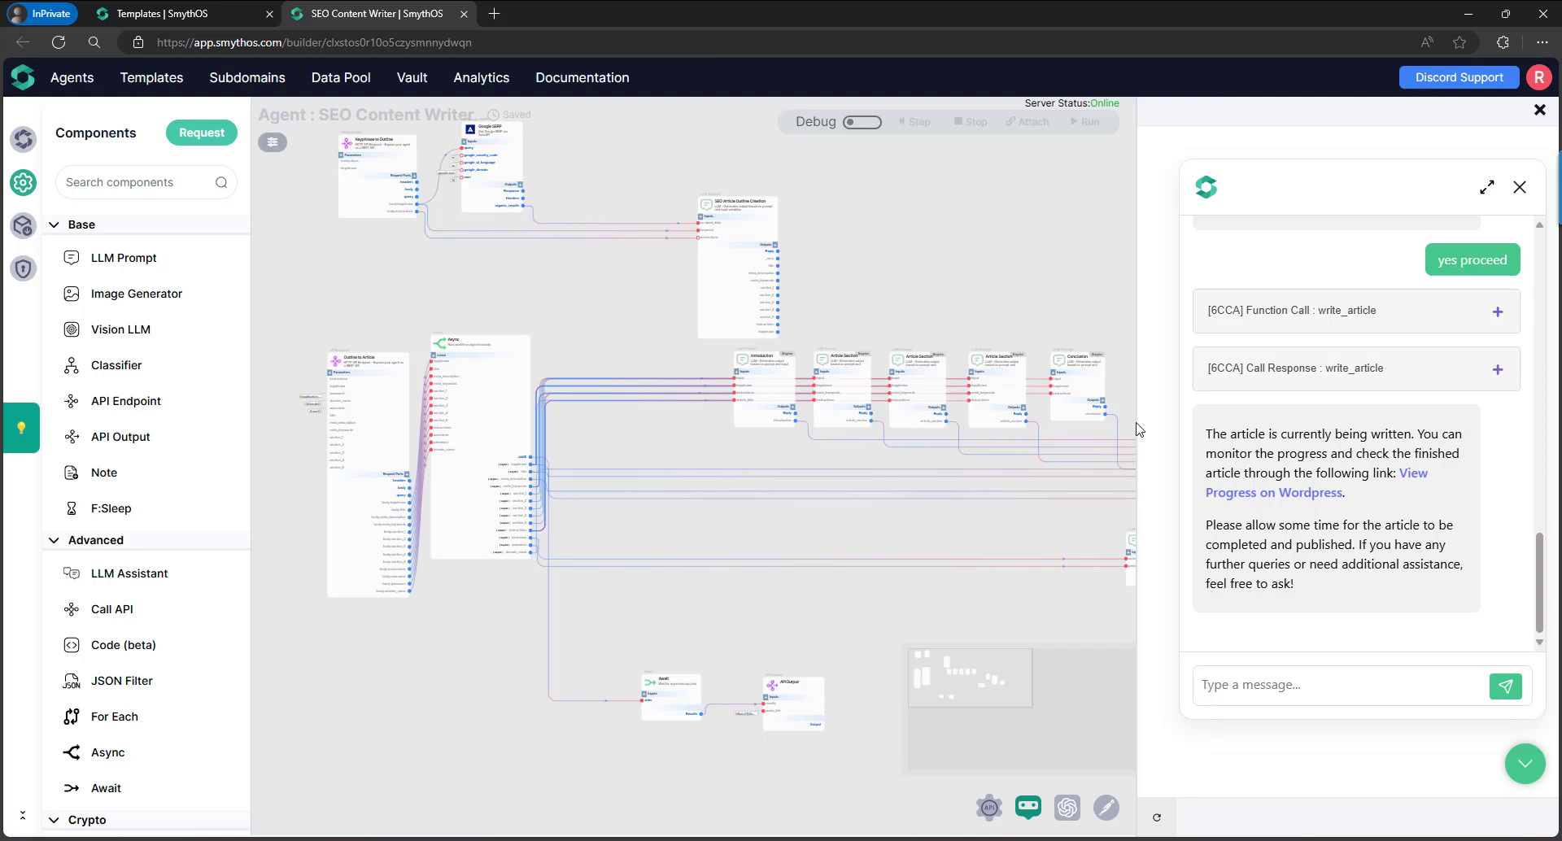
Close the test chat and open the Deploy Agent form at version 1.0, keeping the default subdomain.
left_click(1540, 109)
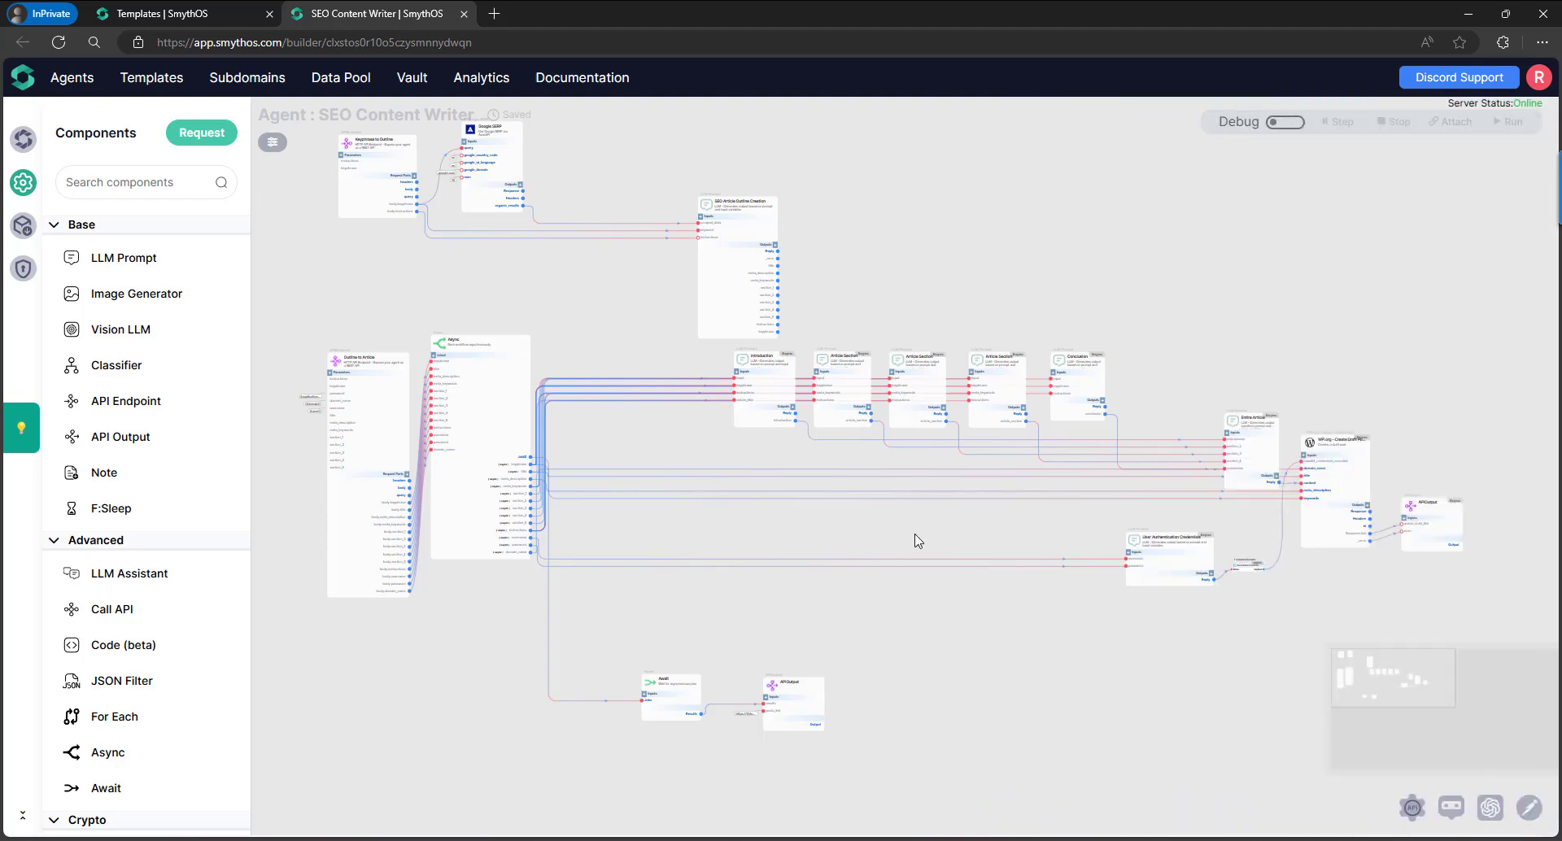
left_click_drag(805, 531, 876, 572)
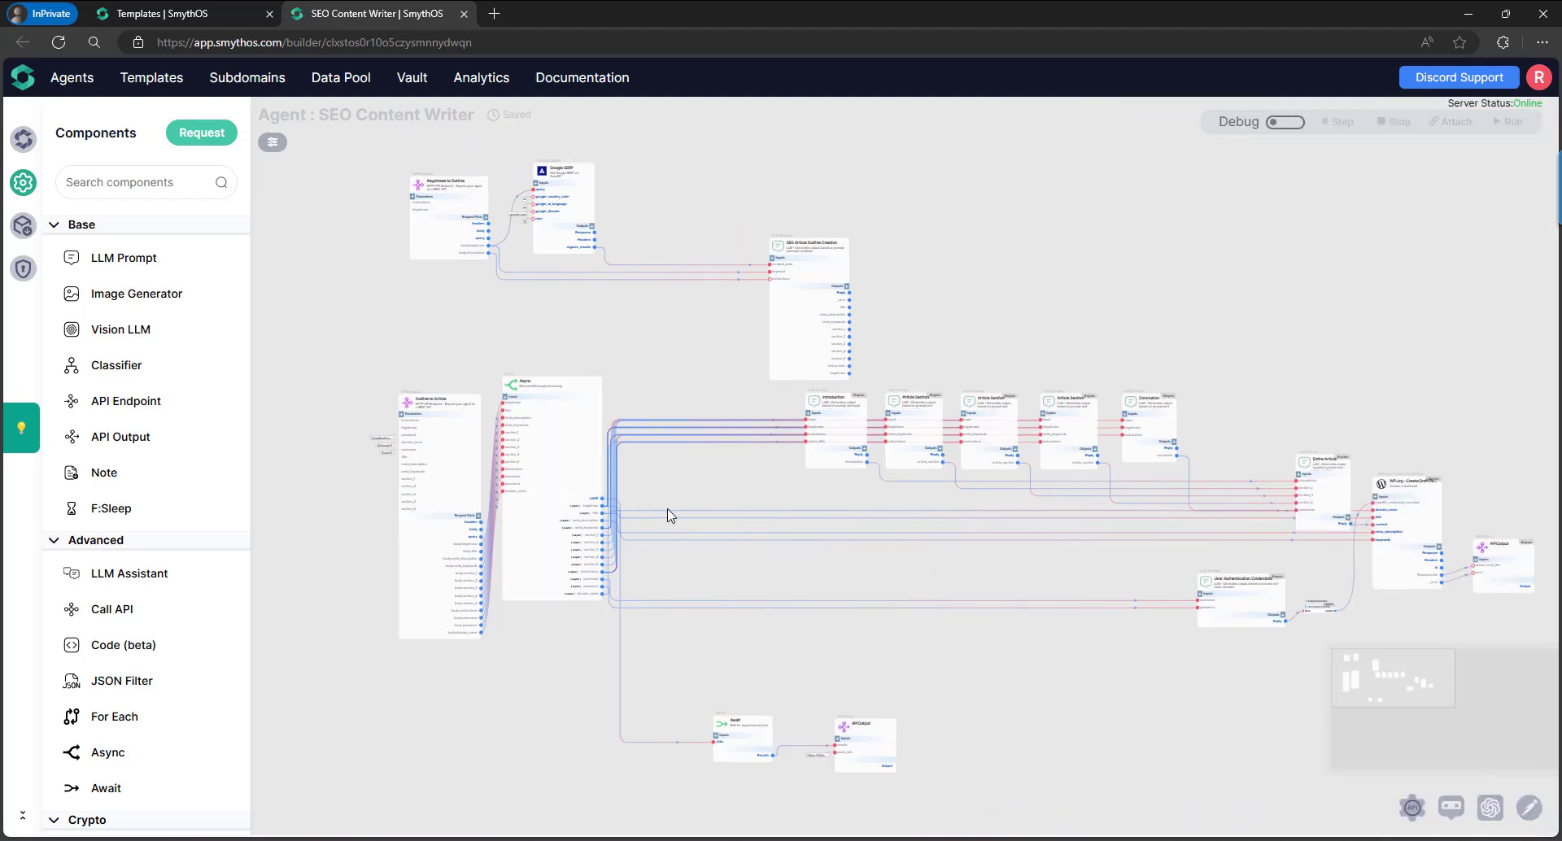
left_click(25, 235)
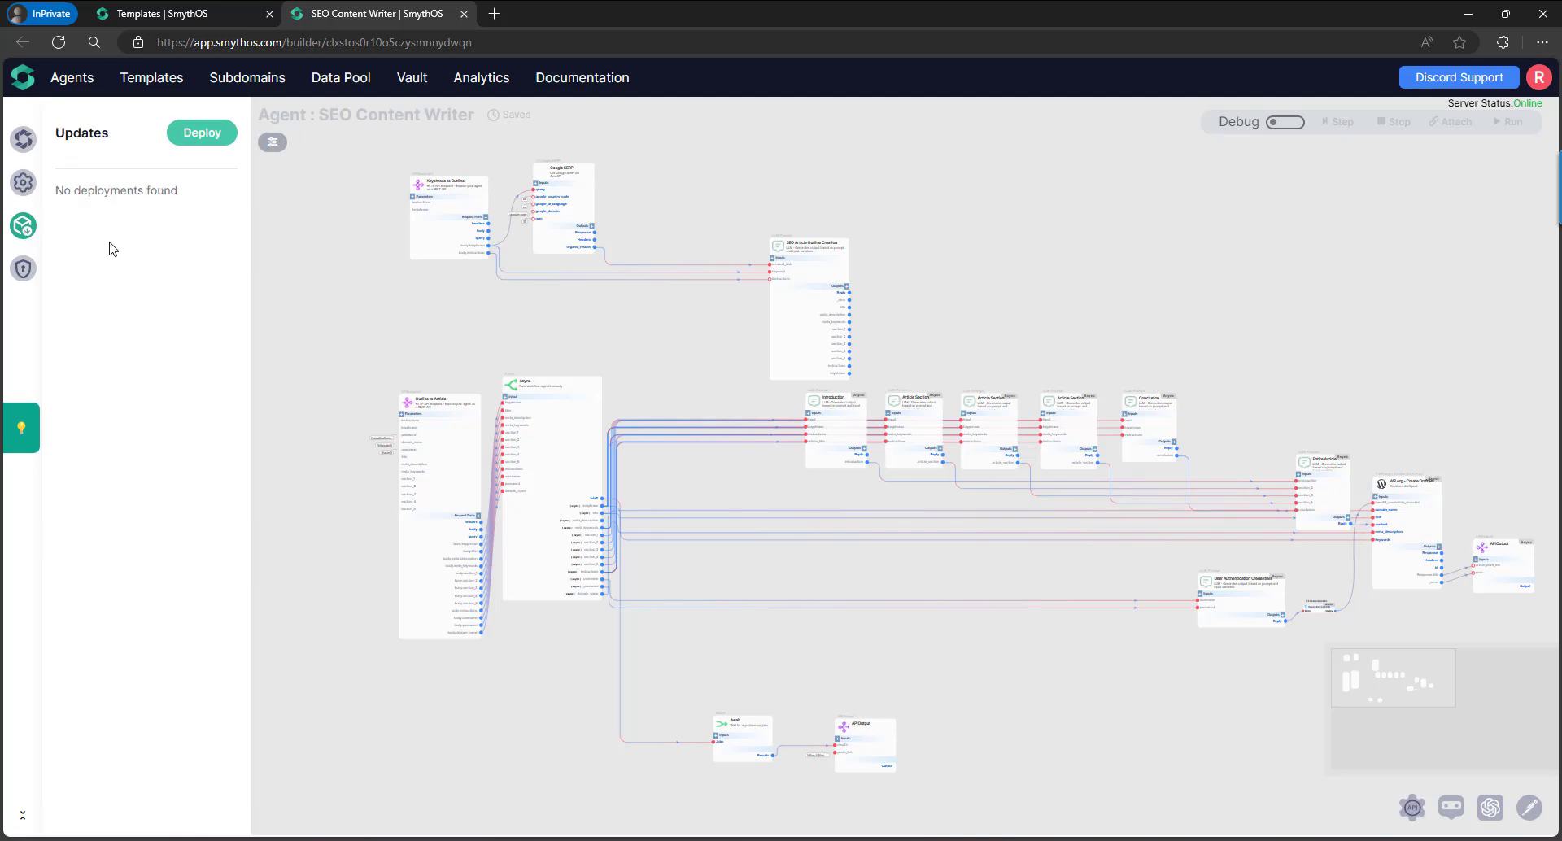
left_click(204, 134)
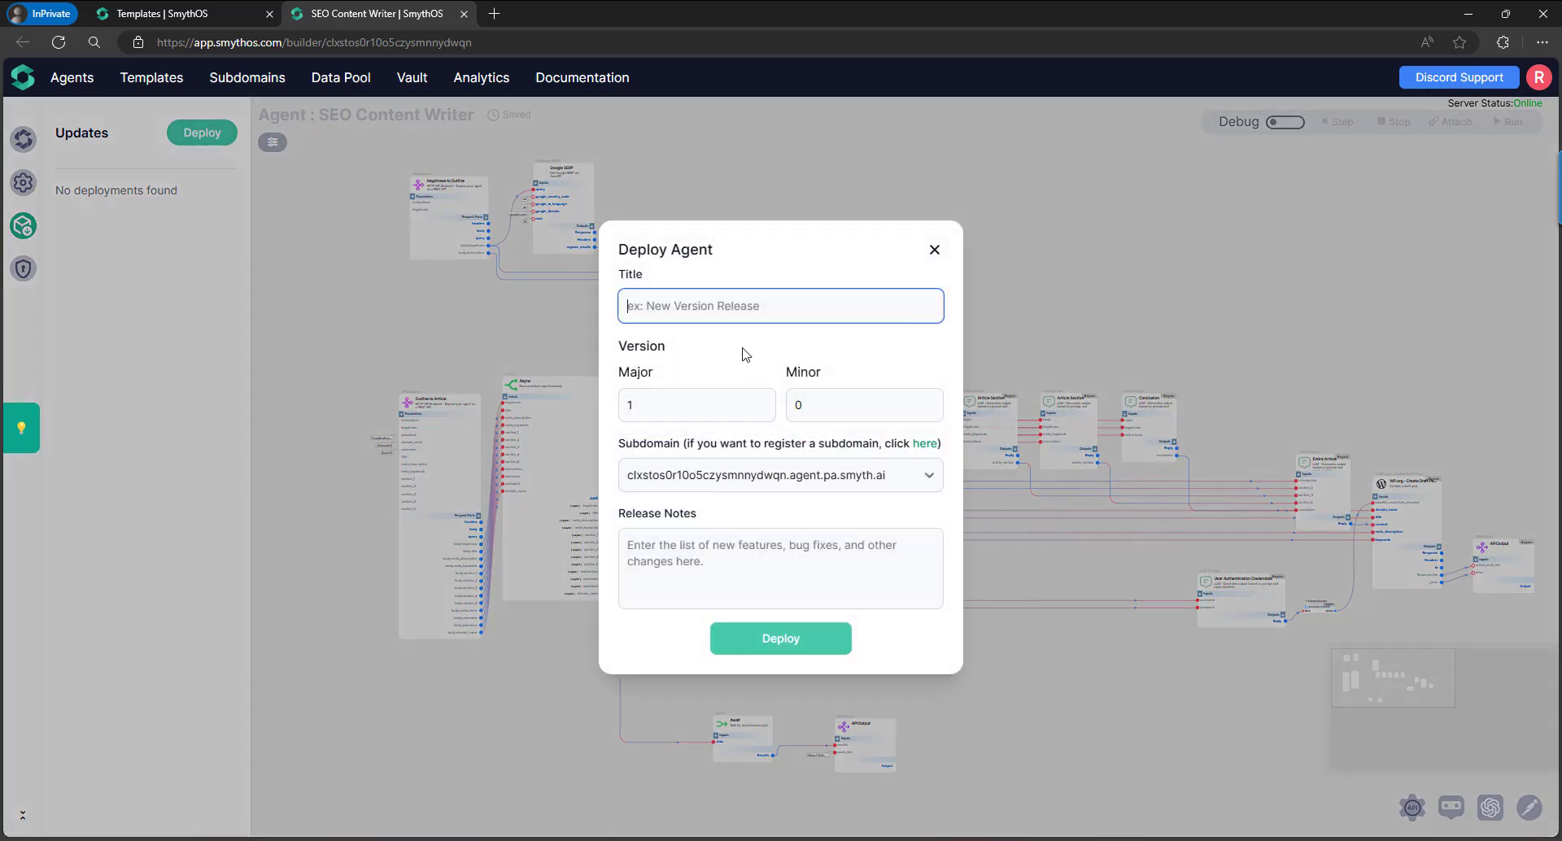
left_click(647, 373)
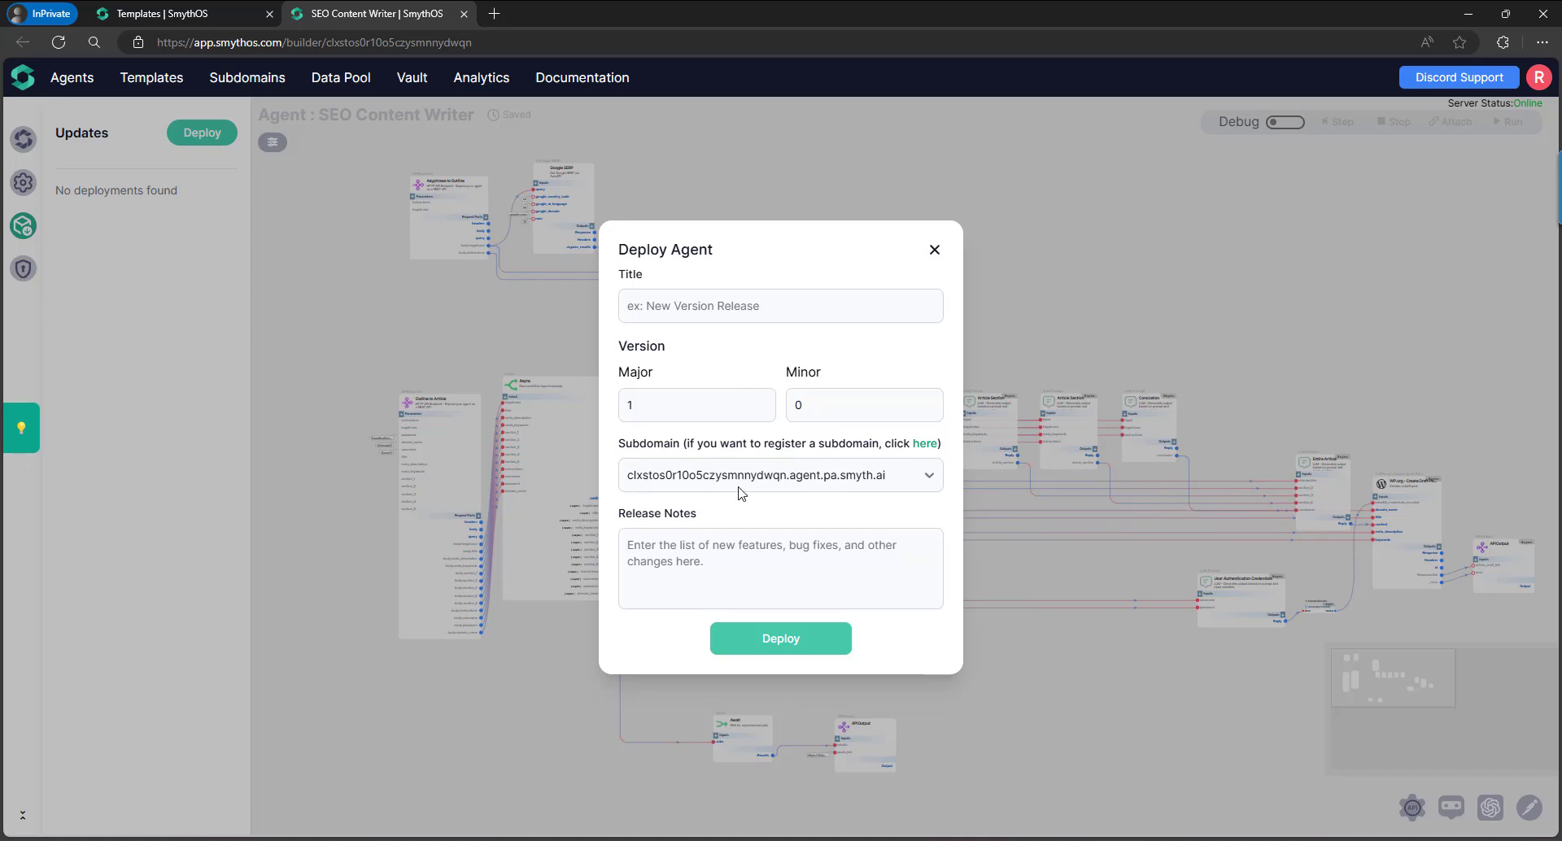
left_click(771, 476)
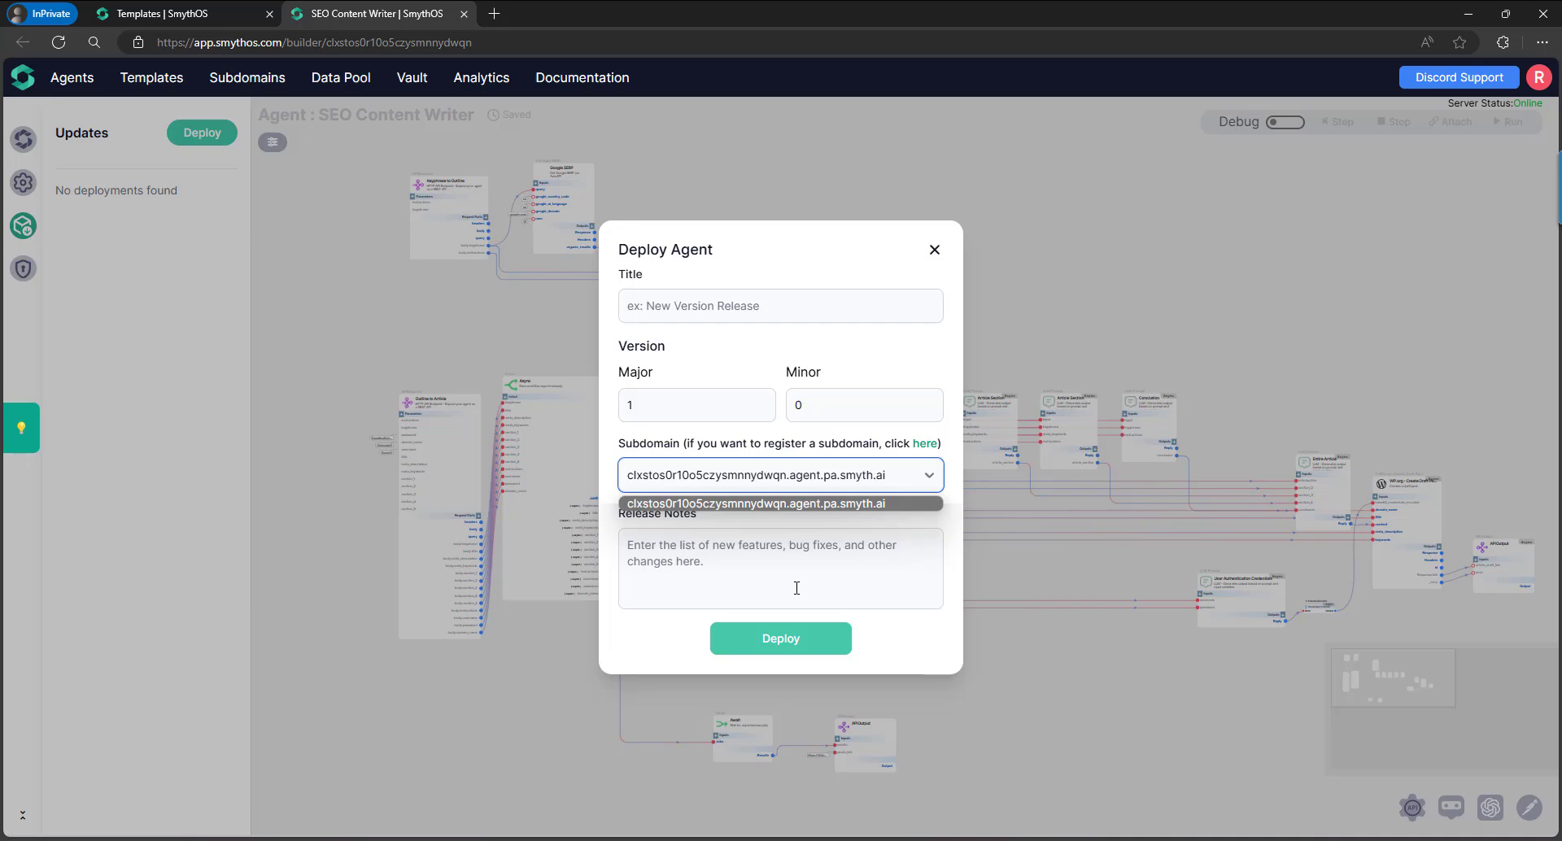
left_click(782, 477)
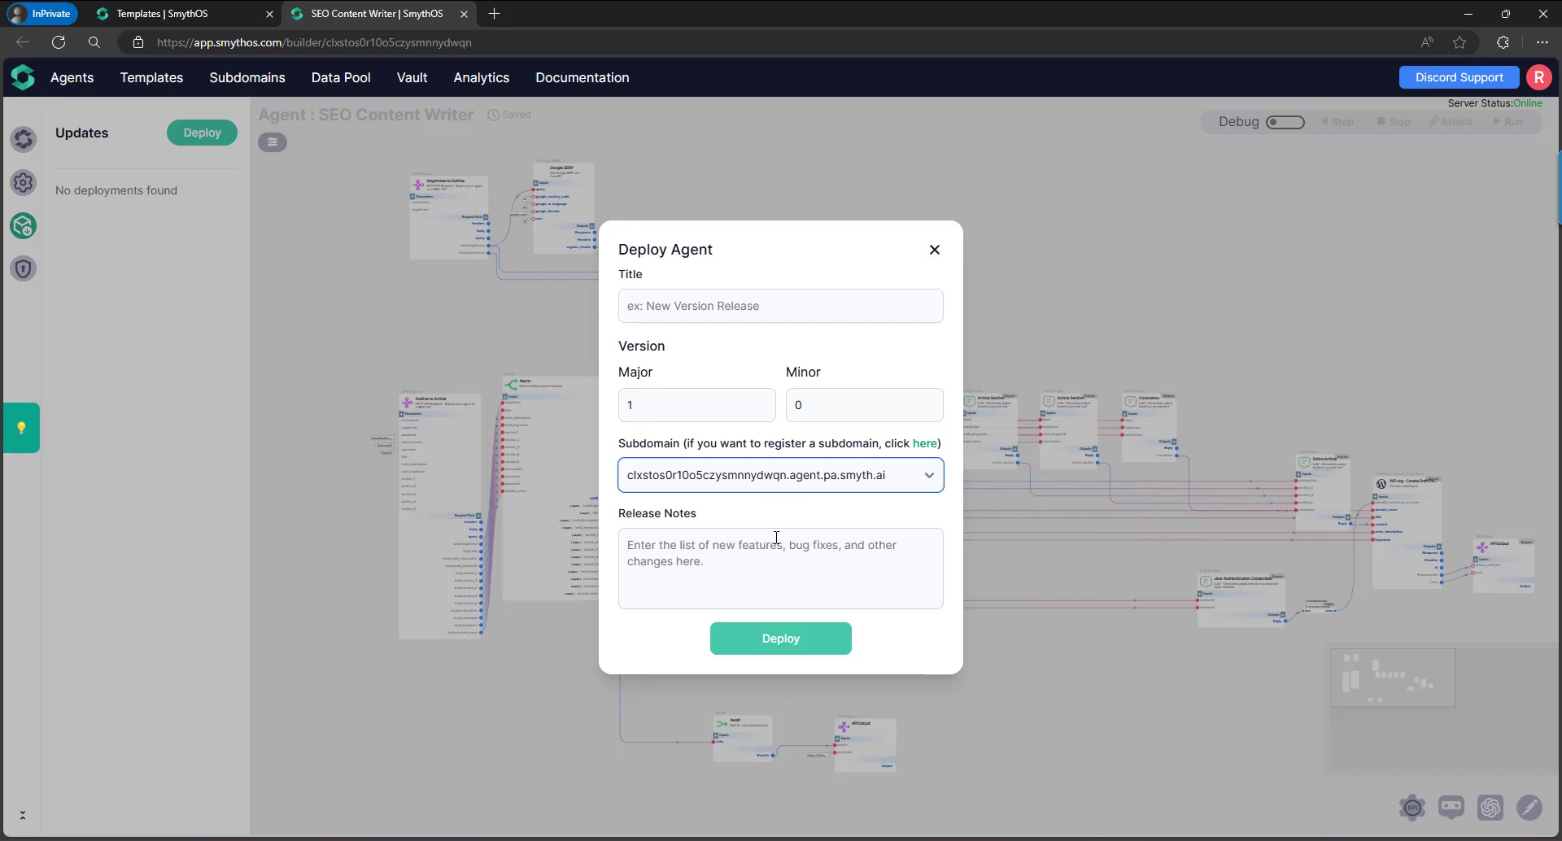
Follow the Subdomain 'here' link, dismiss the dashboard tip, and choose Add Subdomain.
left_click(909, 448)
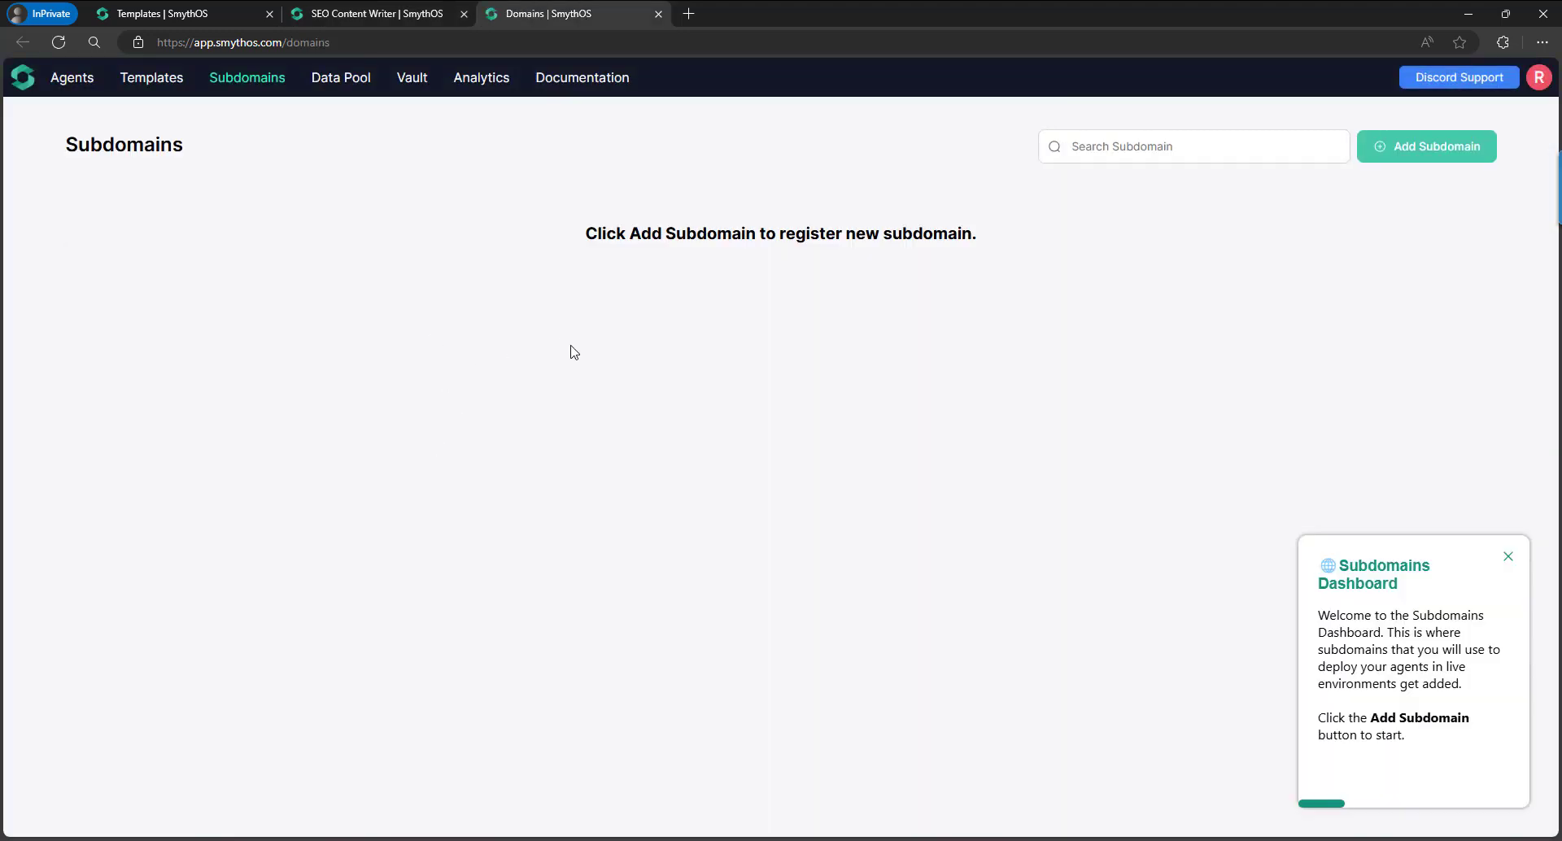
left_click(1508, 556)
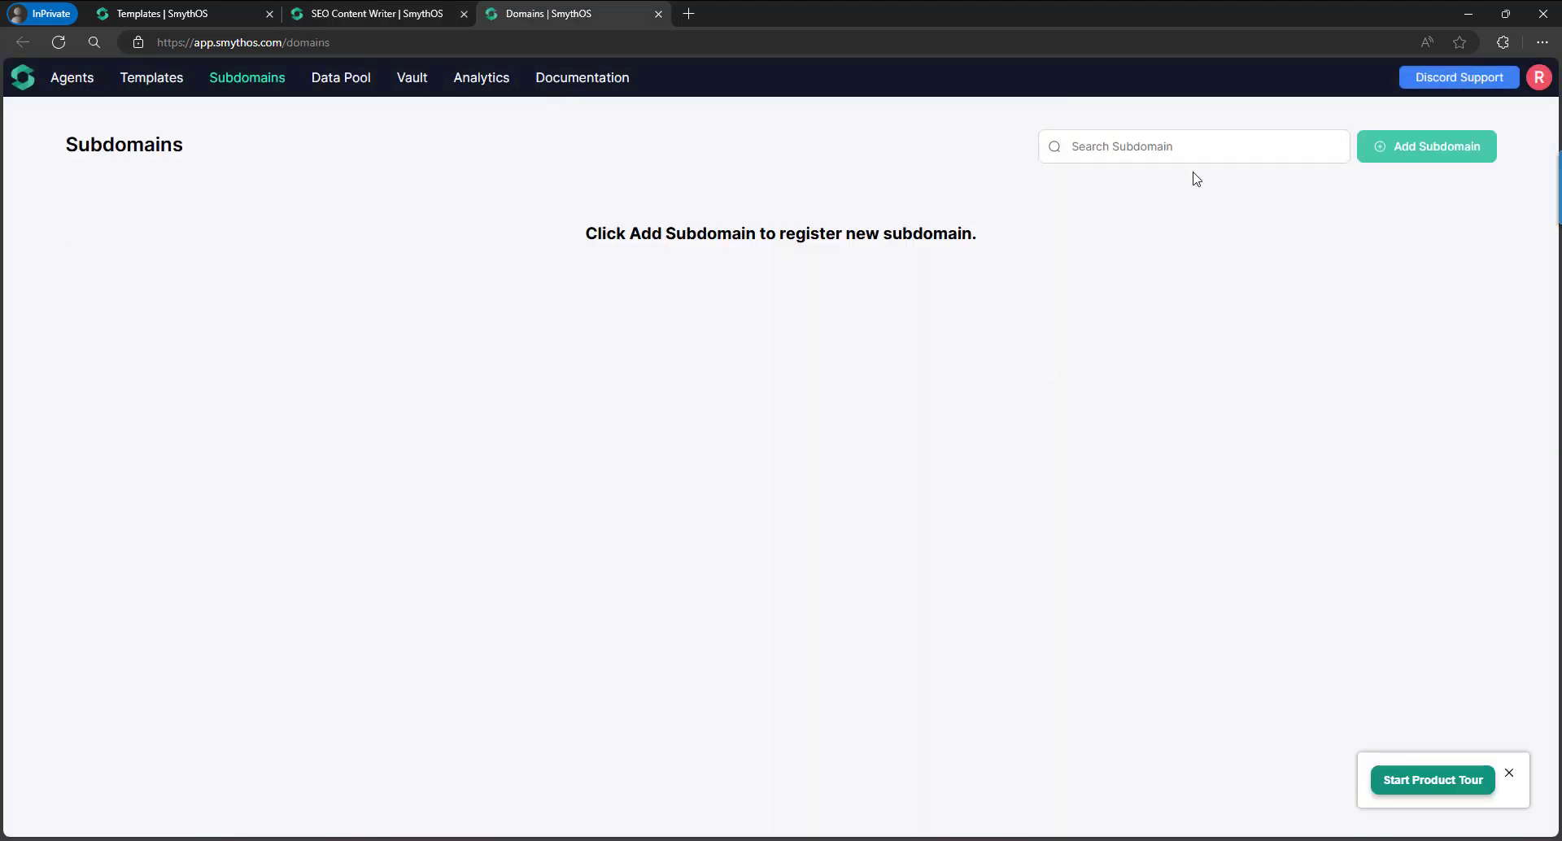
left_click(1410, 155)
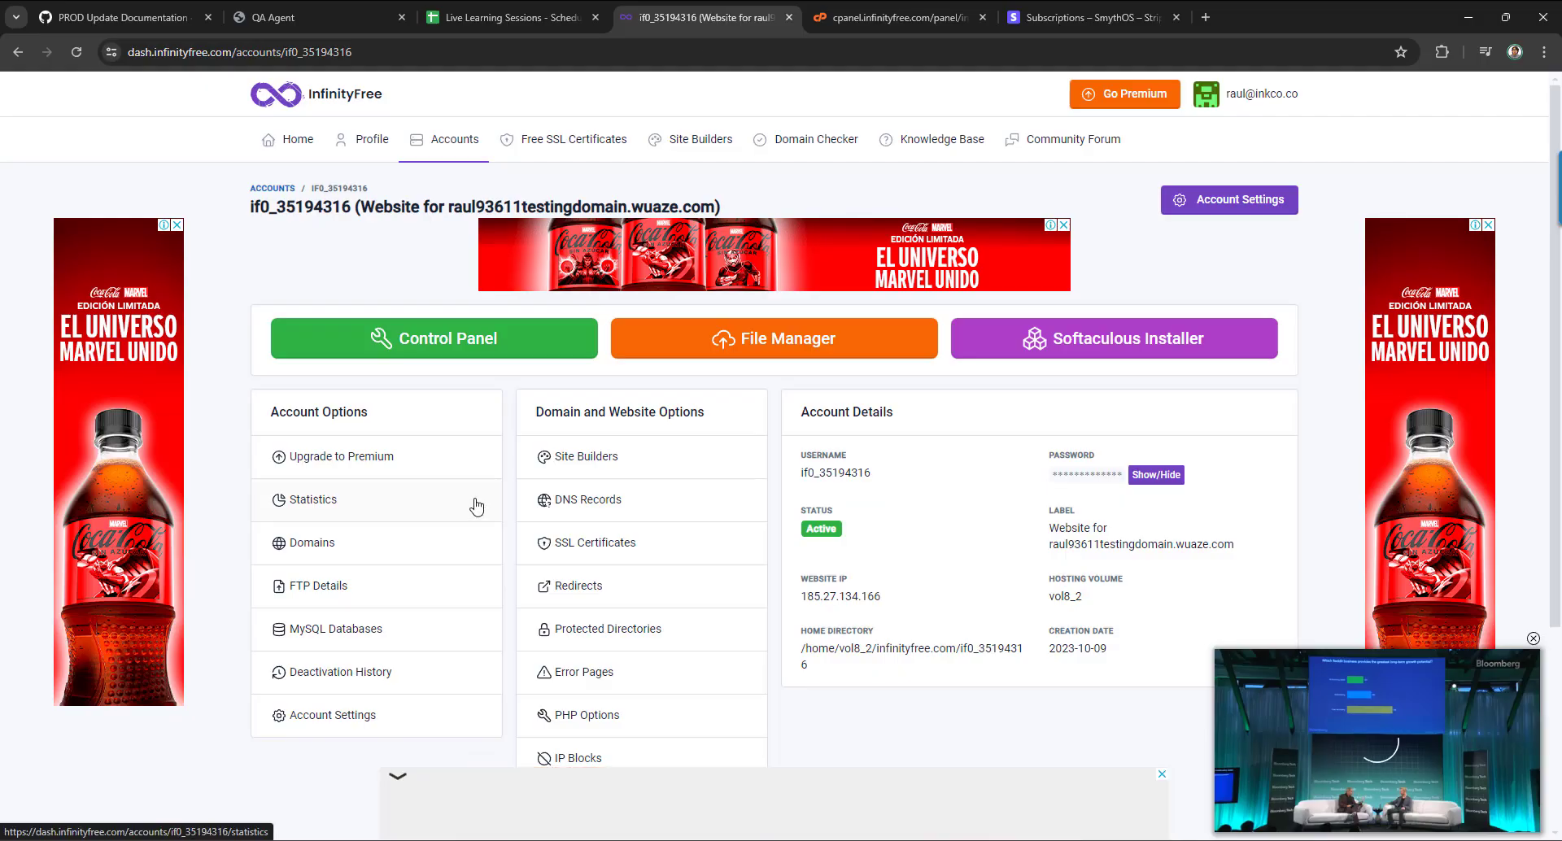
Open the InfinityFree account's Control Panel, close the old cpanel tab, and scroll to Advanced.
left_click(464, 351)
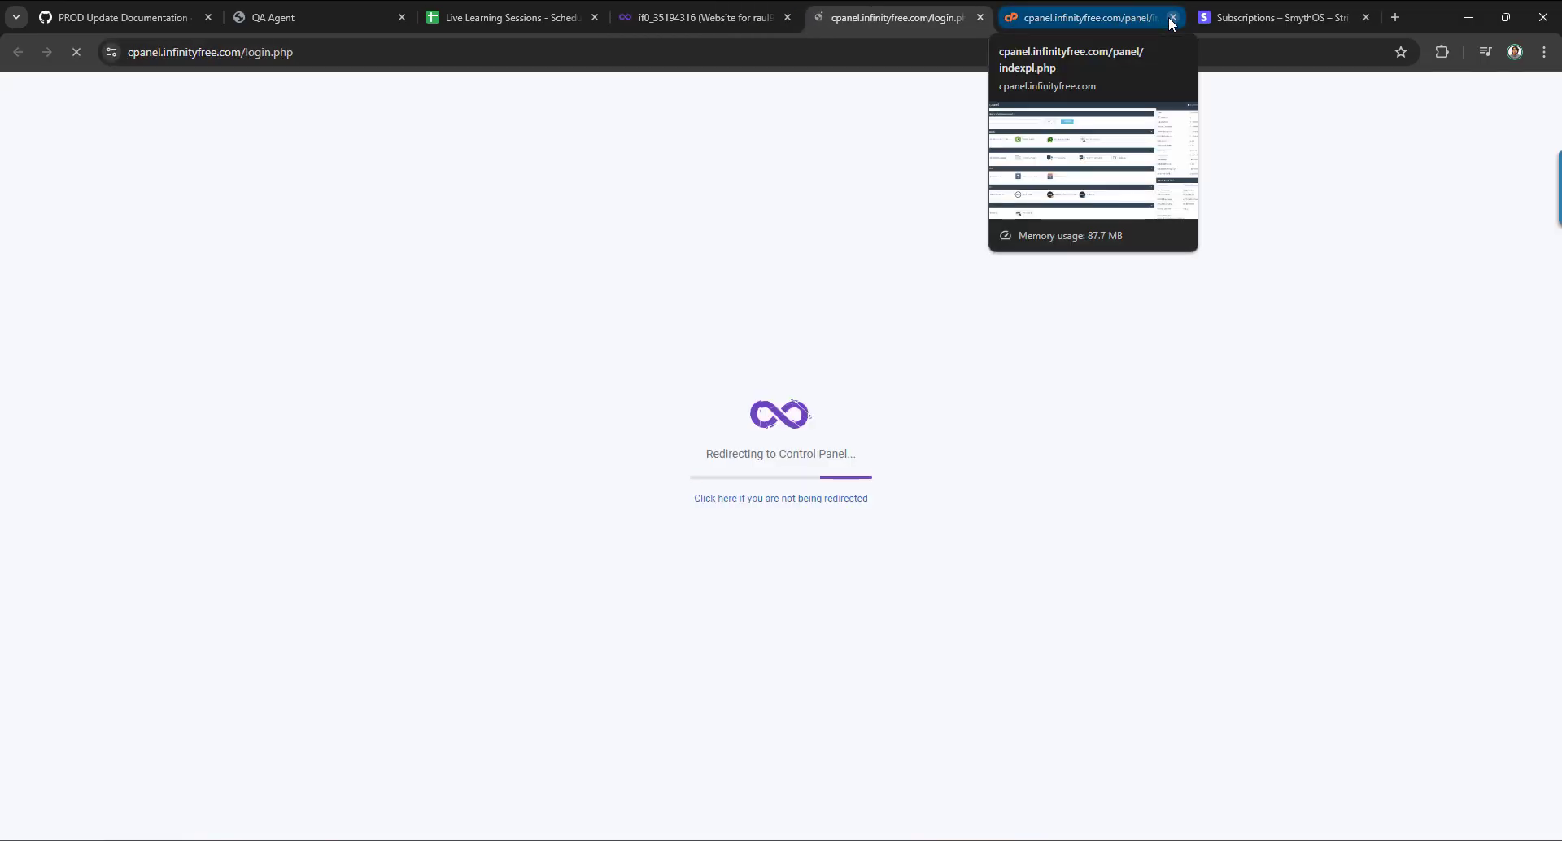
left_click(1172, 17)
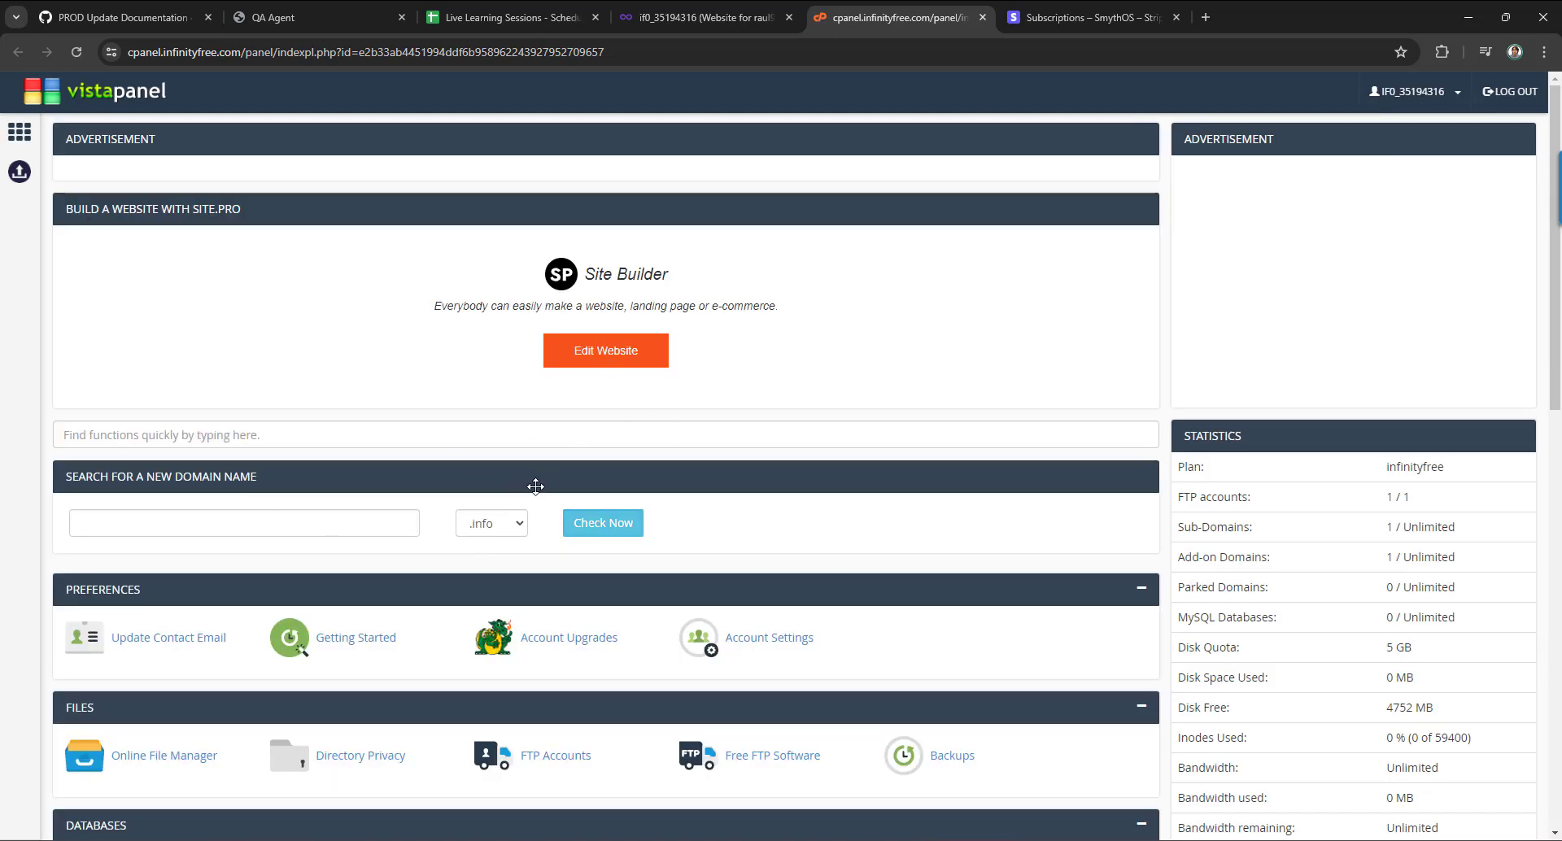
scroll(530, 485, "down", 4)
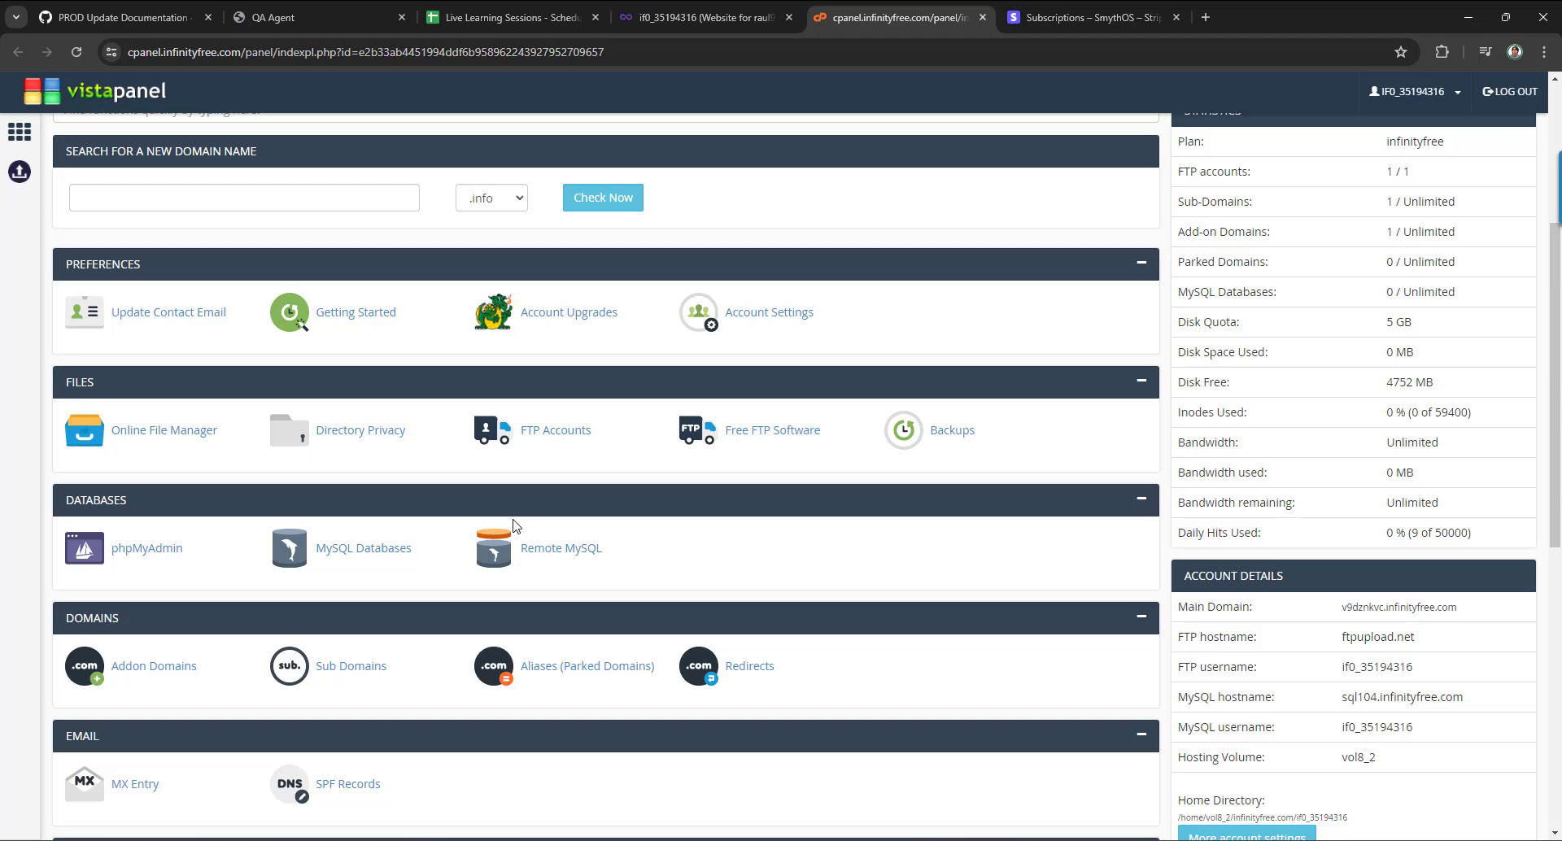
scroll(547, 541, "down", 2)
scroll(475, 586, "down", 3)
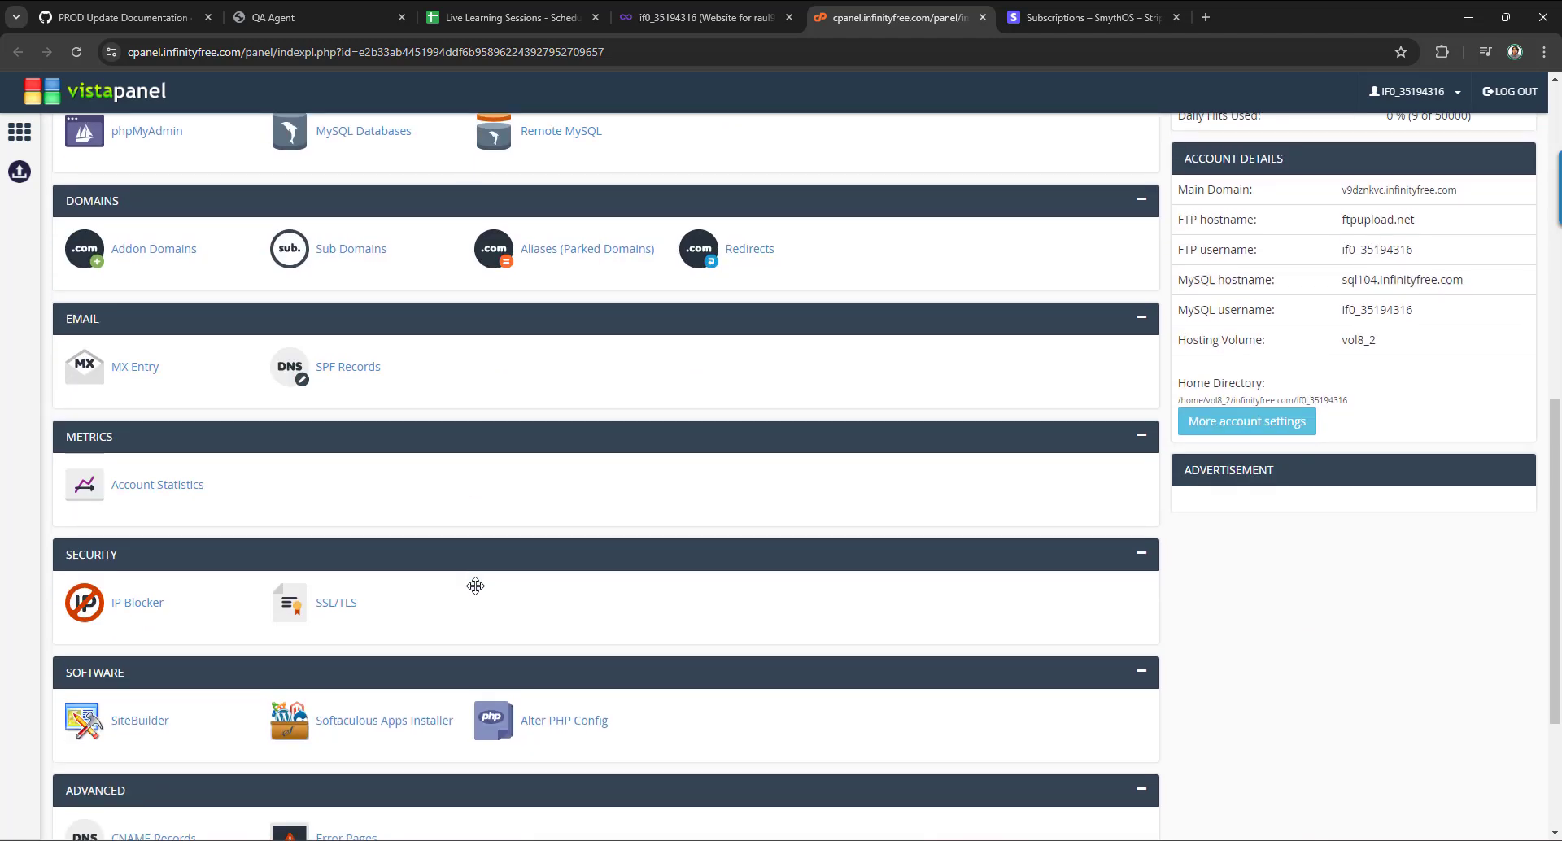
scroll(475, 585, "down", 3)
scroll(477, 589, "up", 5)
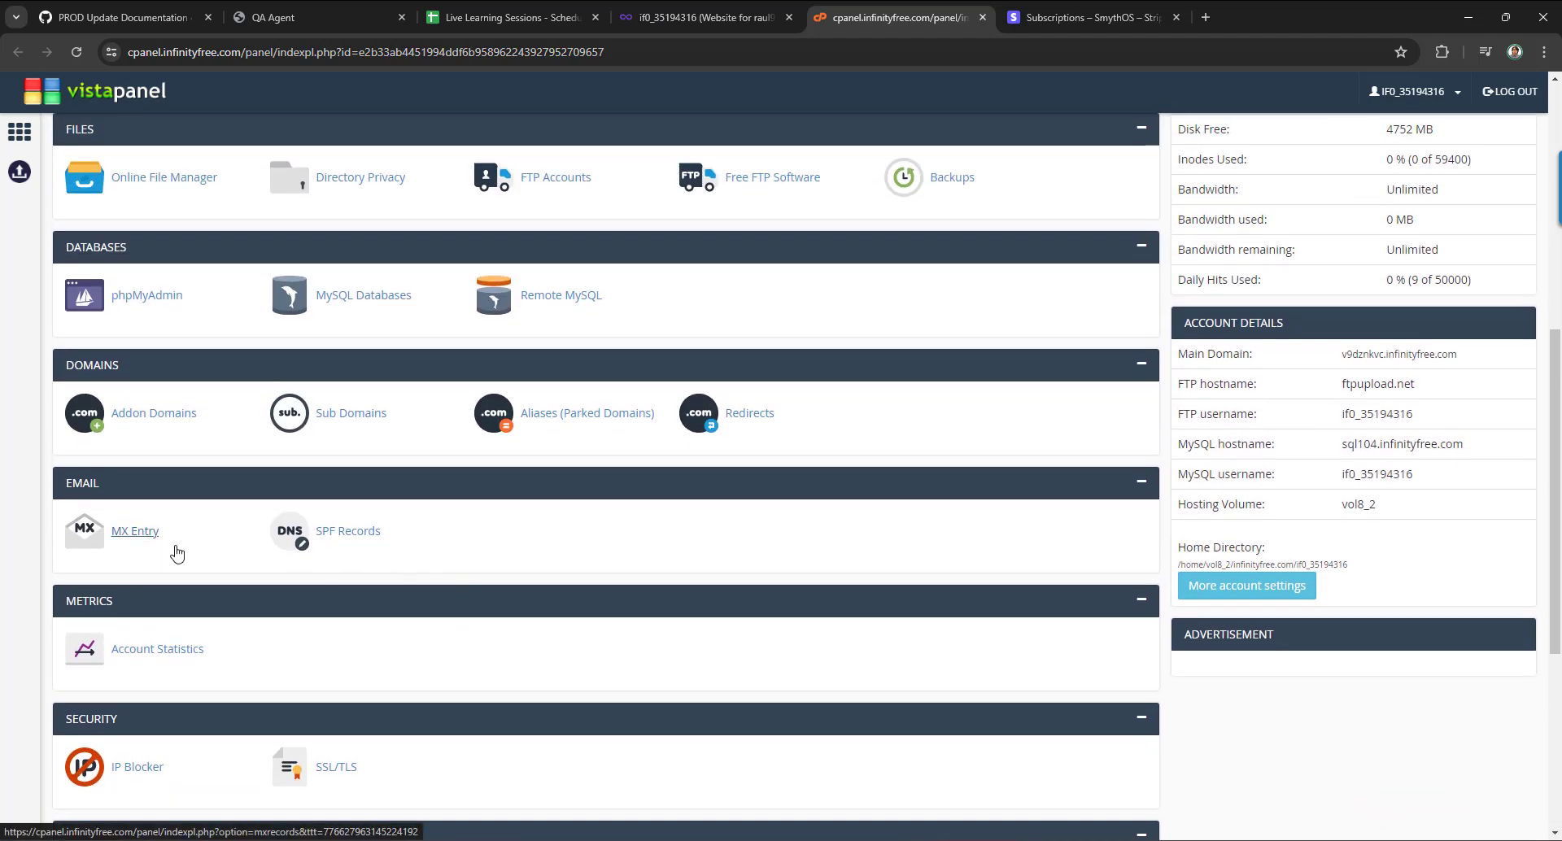
scroll(177, 554, "up", 3)
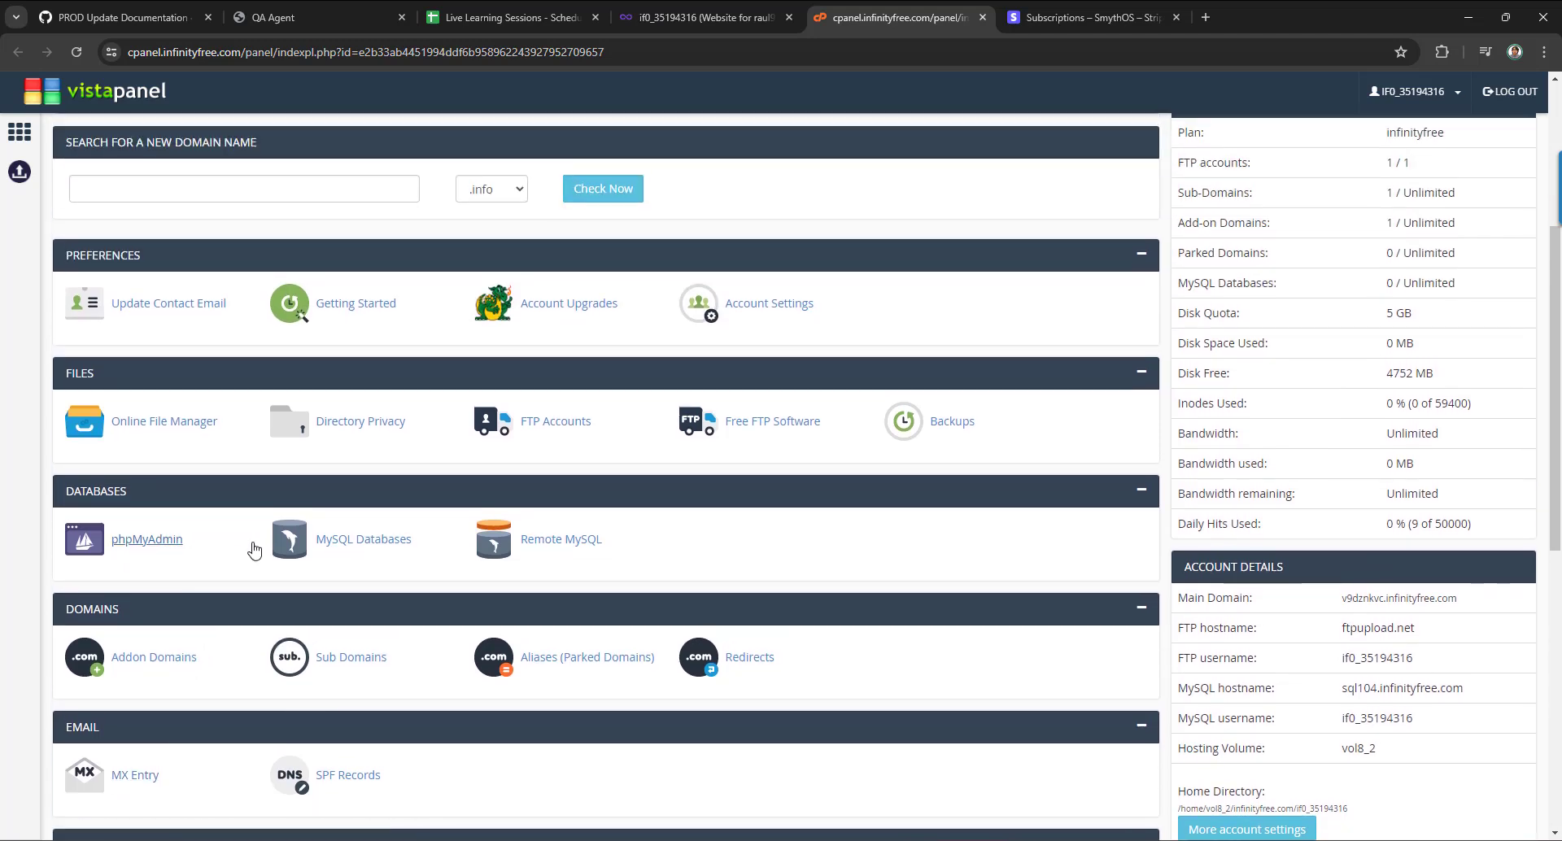
scroll(252, 547, "down", 1)
scroll(253, 550, "down", 2)
scroll(254, 550, "down", 3)
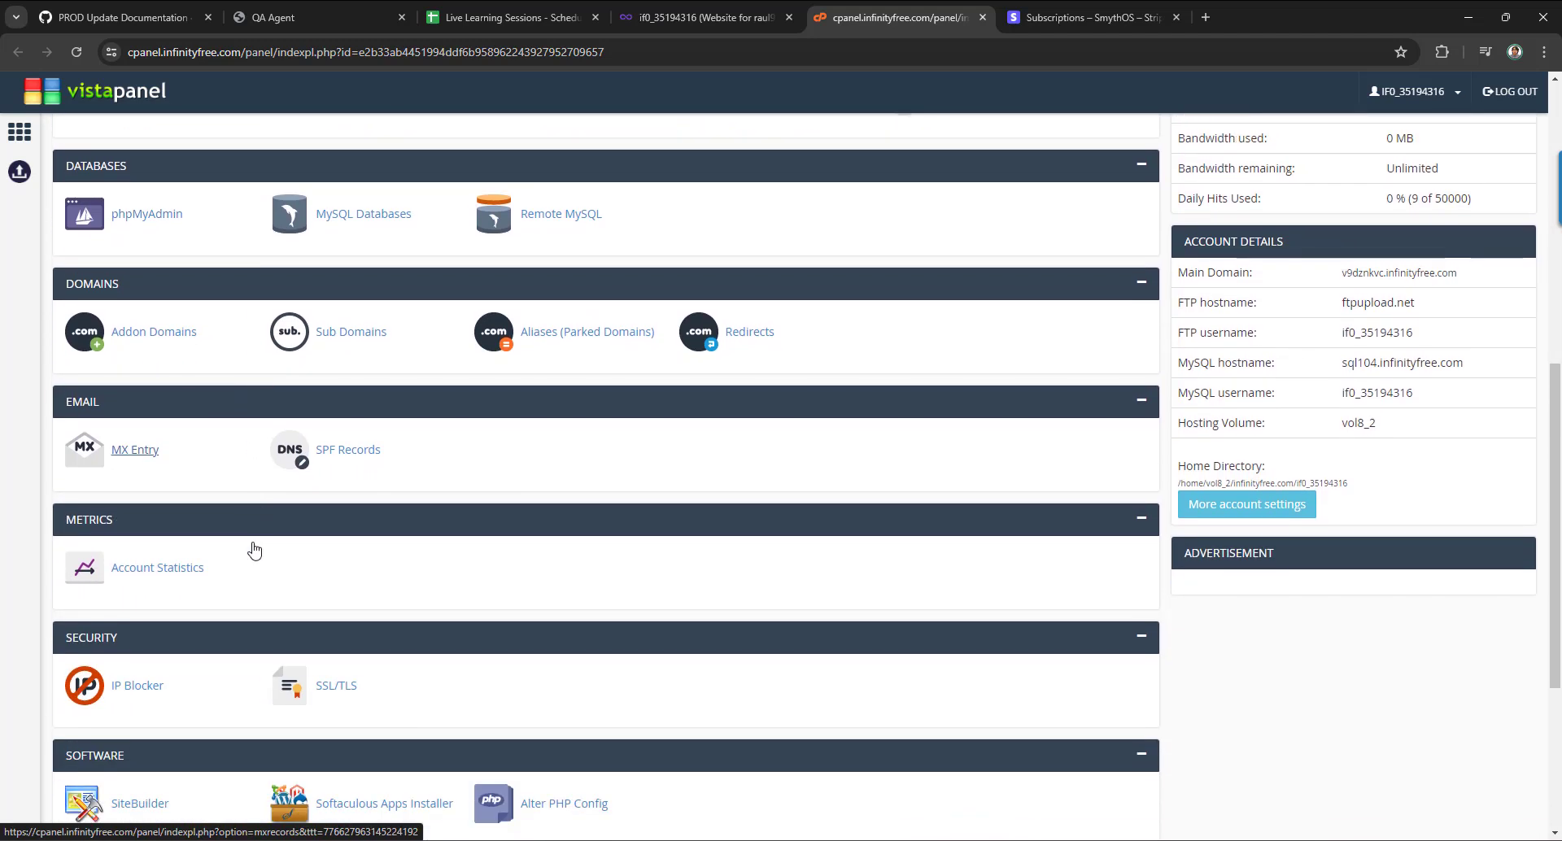
scroll(254, 549, "down", 2)
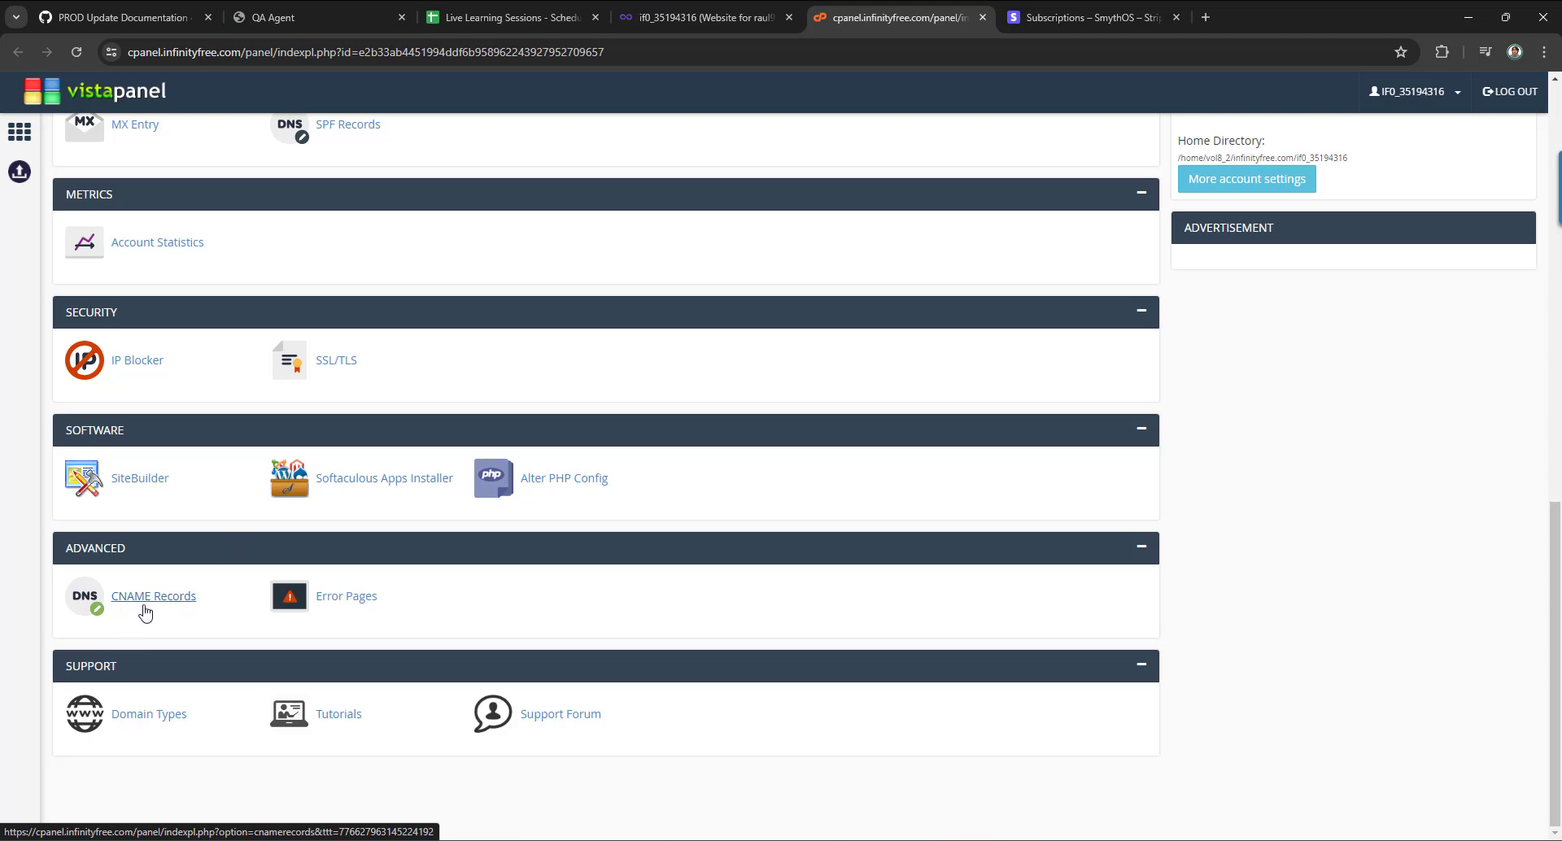
Open CNAME Records and select the agent8 record's hostname to copy it.
left_click(157, 606)
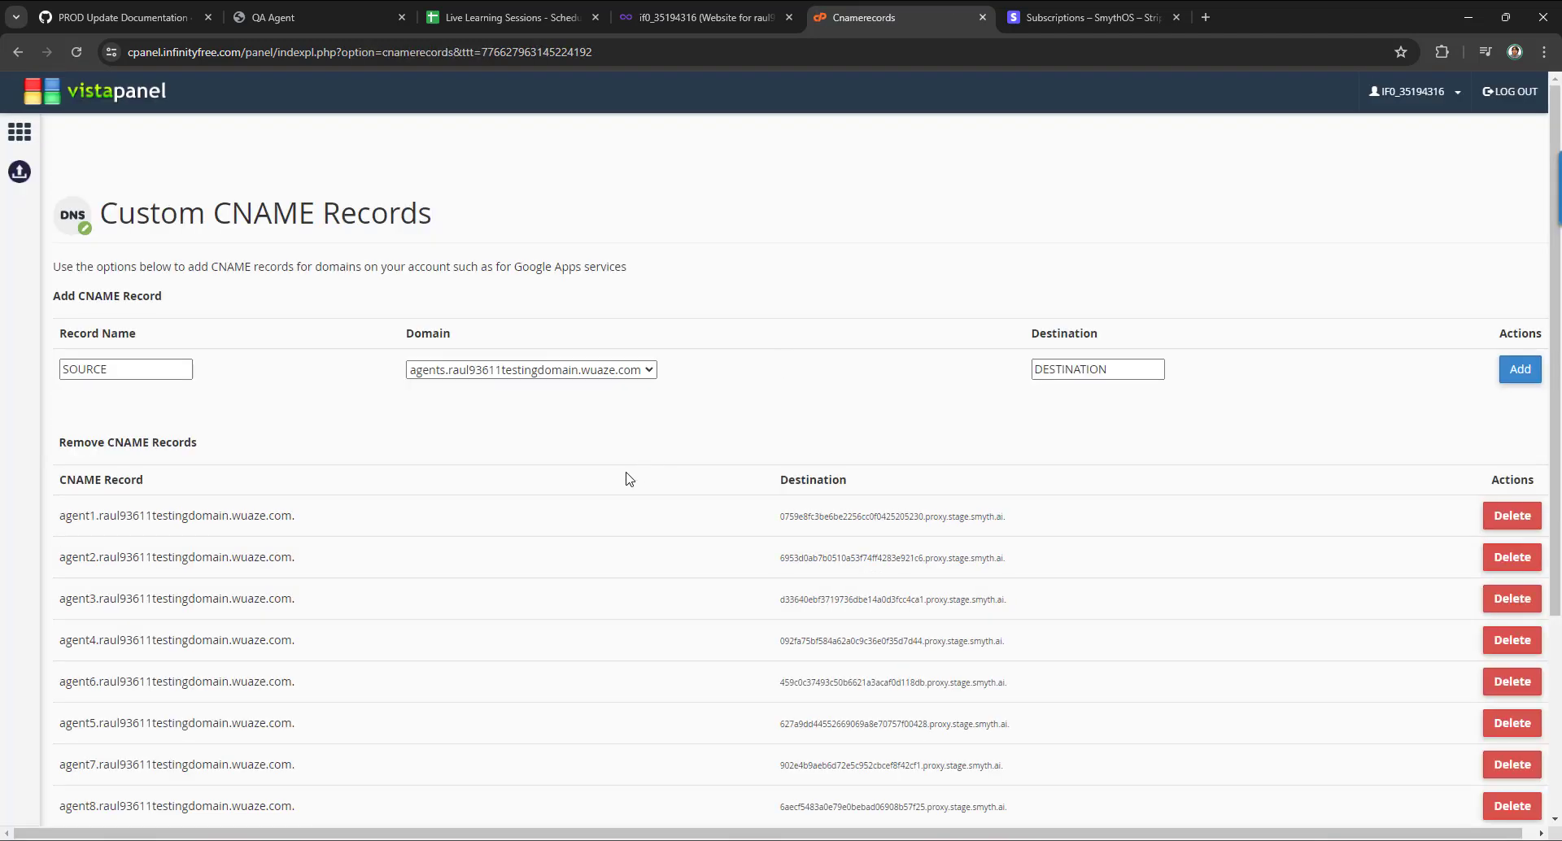
scroll(629, 478, "down", 2)
scroll(629, 478, "up", 1)
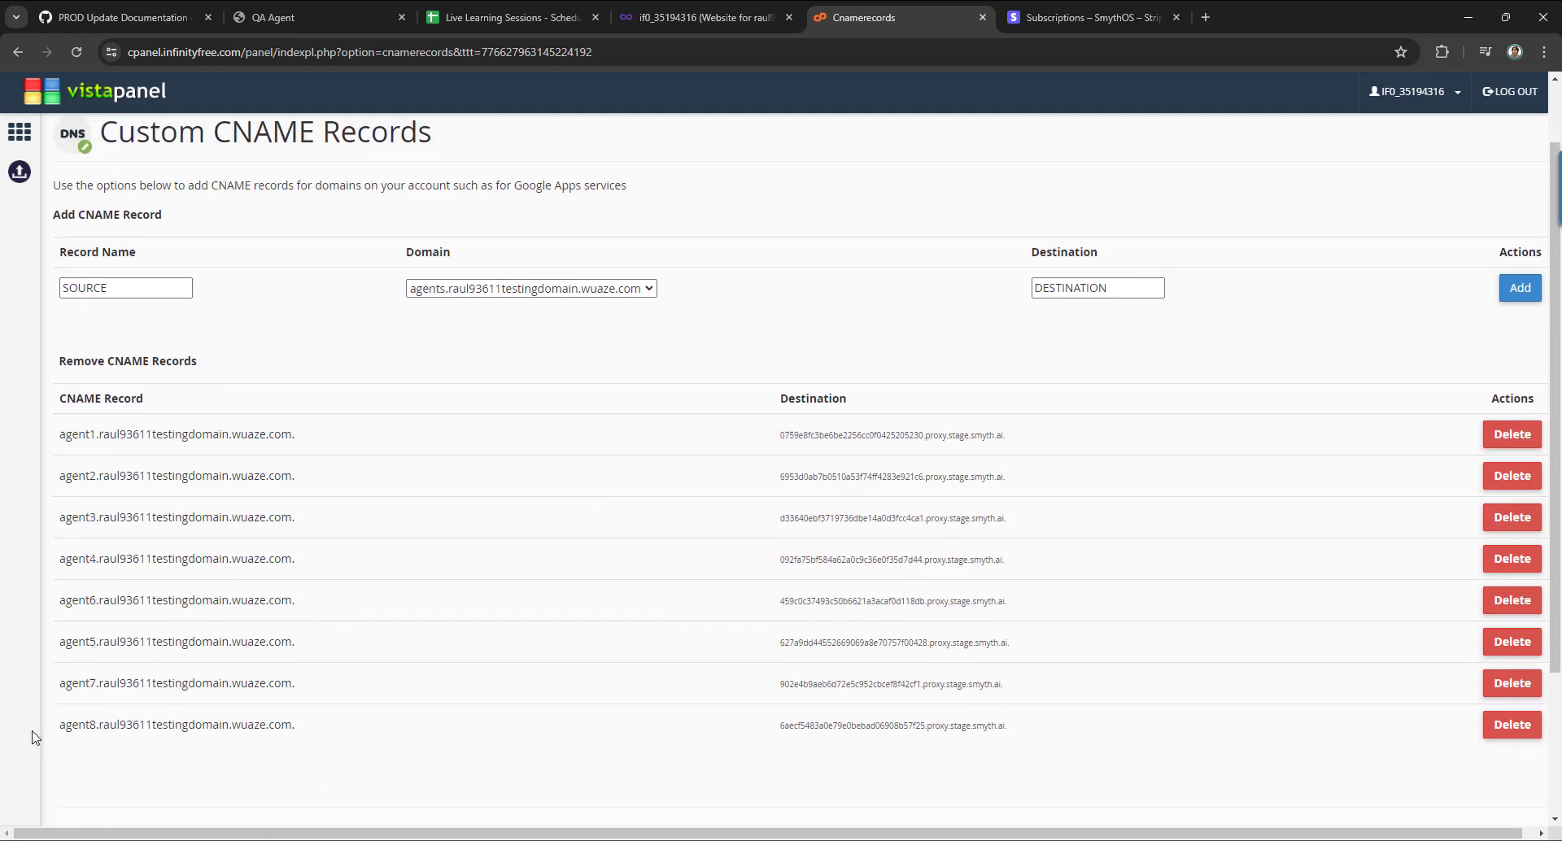
left_click_drag(74, 721, 283, 730)
key("ctrl+c")
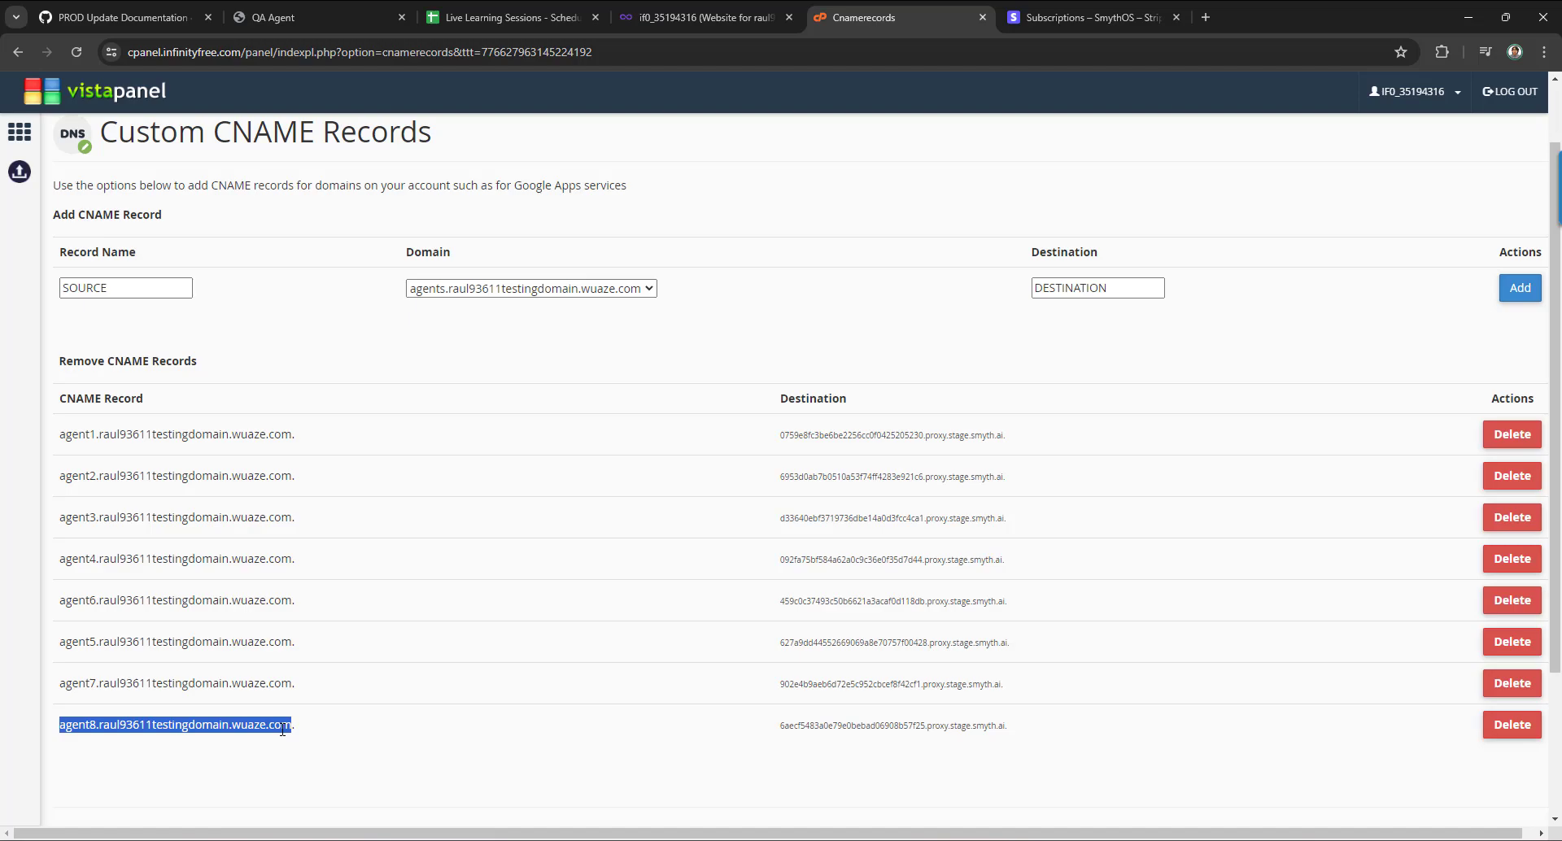
Paste the agent8 hostname as the subdomain, change it to agent9, and submit it.
key("alt+Tab")
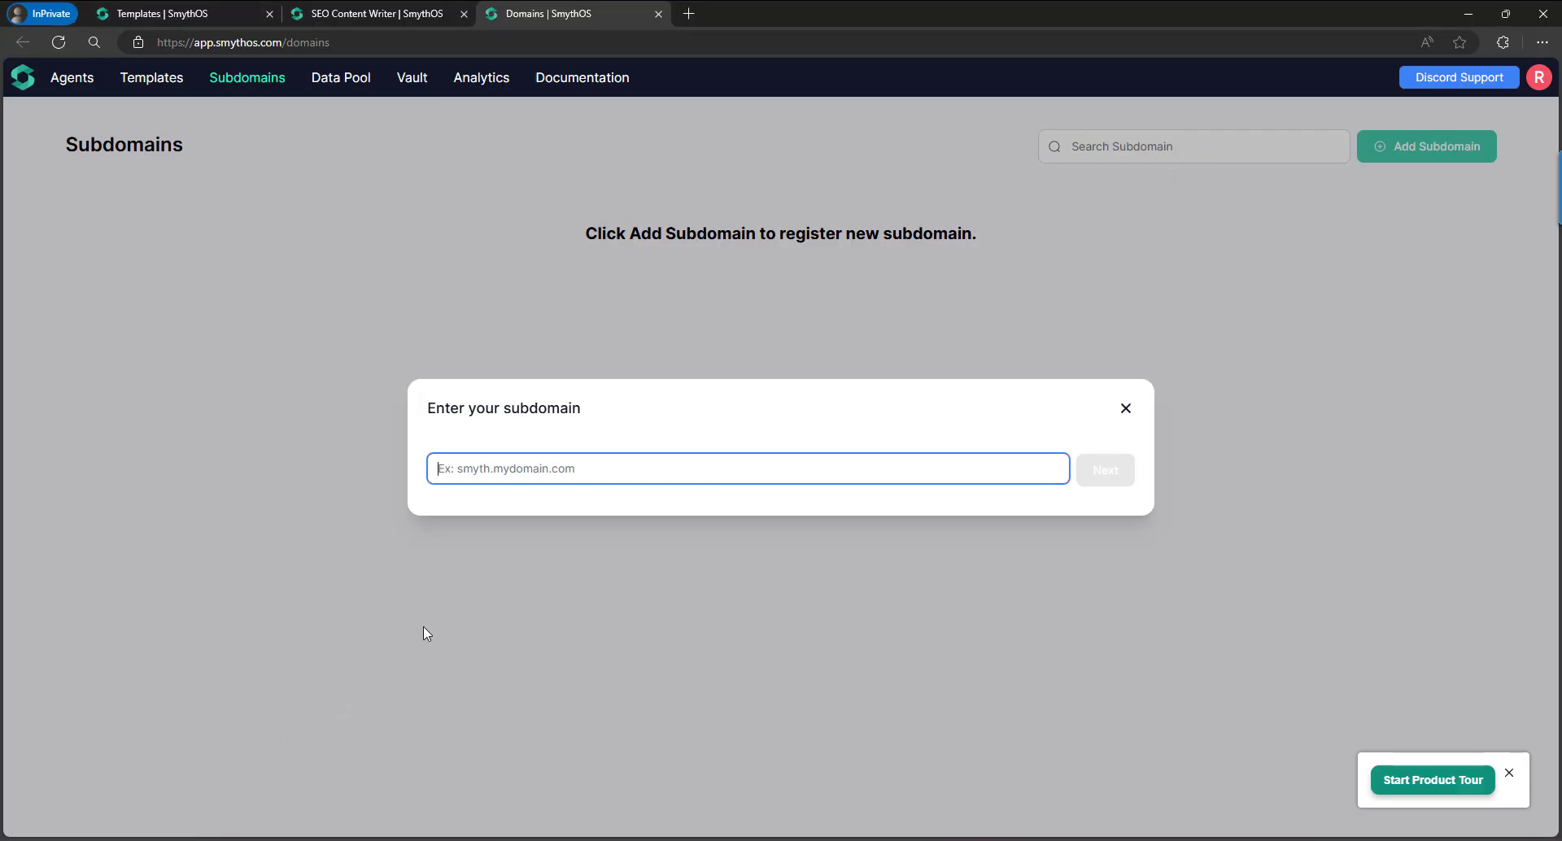
key("ctrl+v")
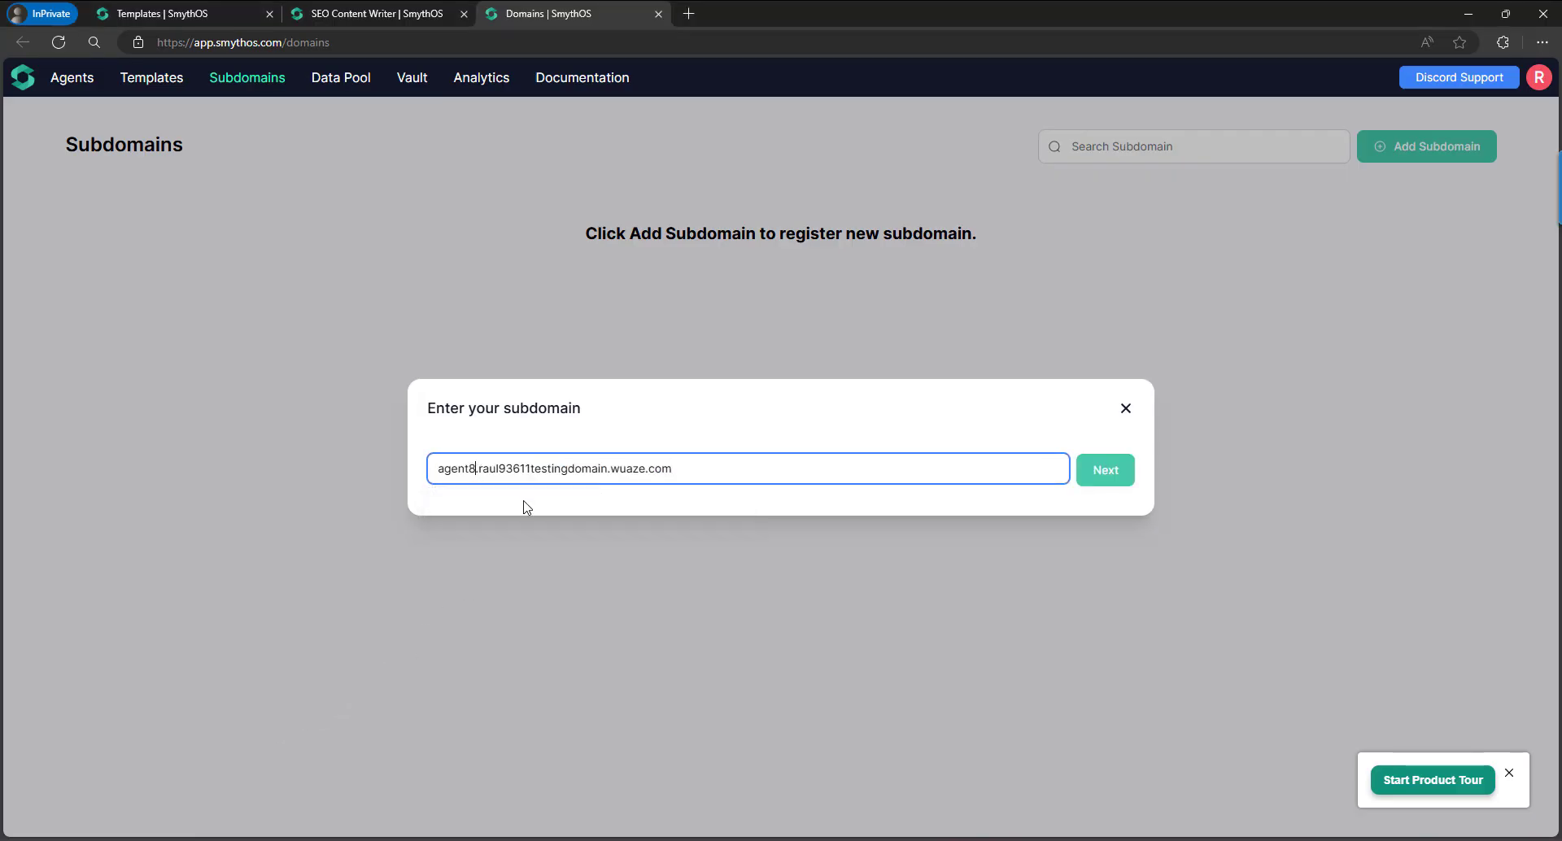
key("BackSpace")
type("9")
left_click(1096, 480)
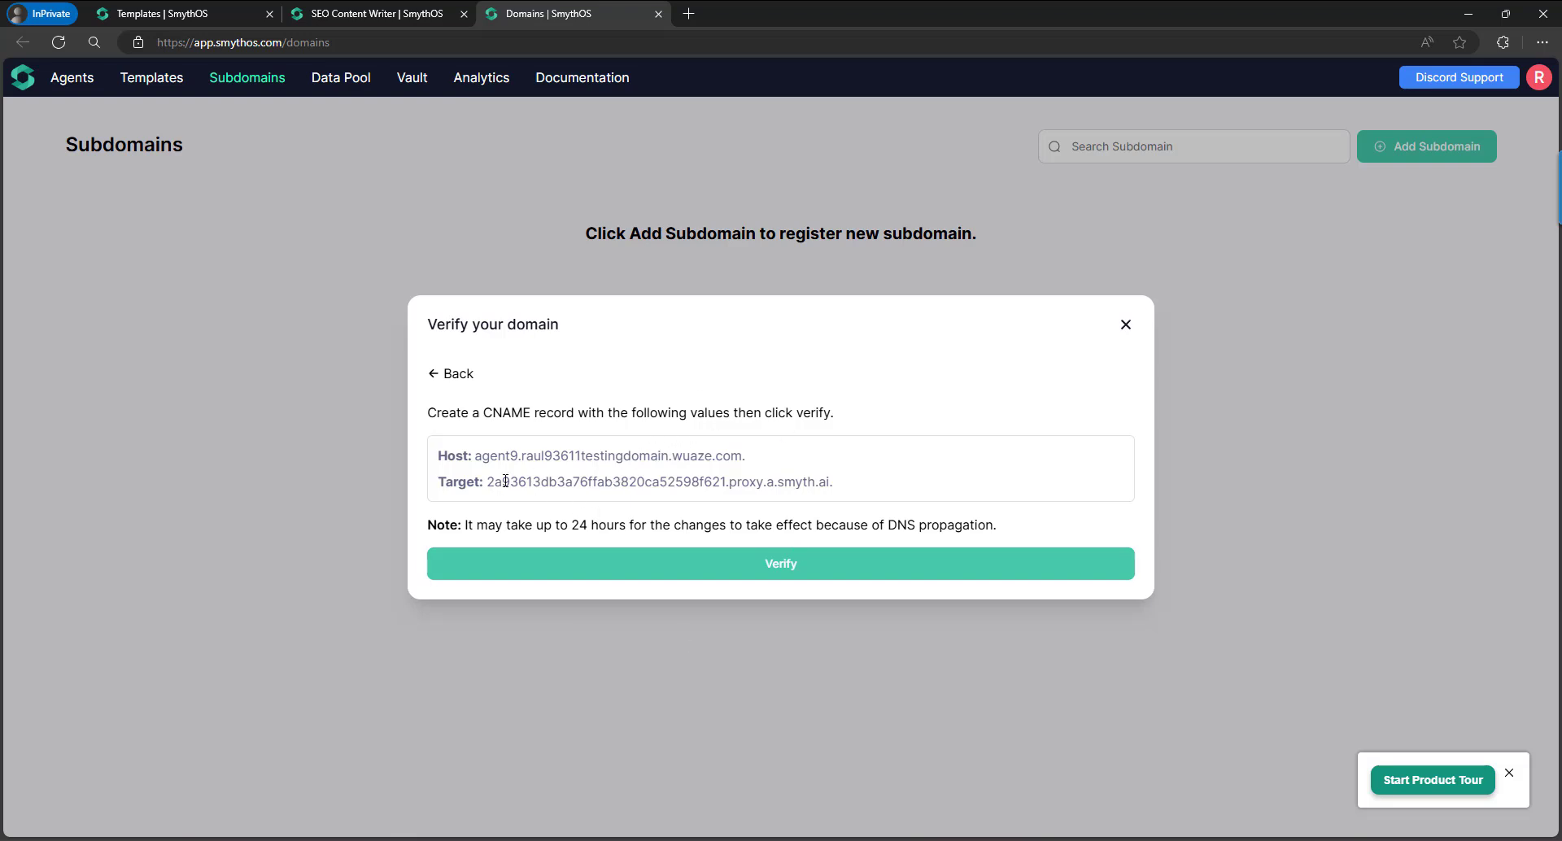
Copy the CNAME Target value for agent9 to use as the VistaPanel Destination.
left_click_drag(517, 483, 826, 482)
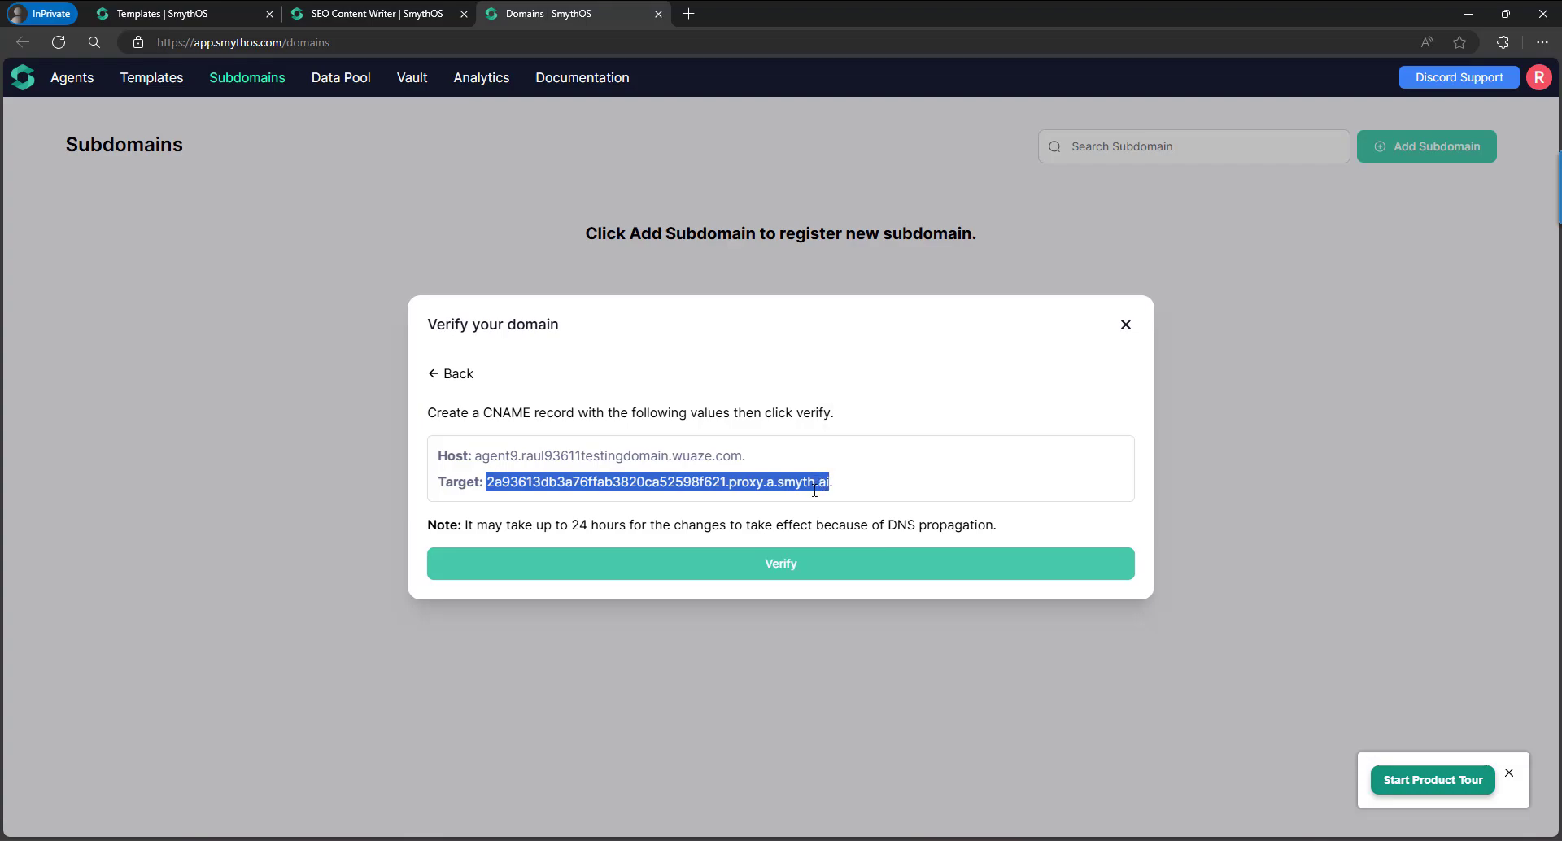
key("alt+Tab")
left_click(1090, 290)
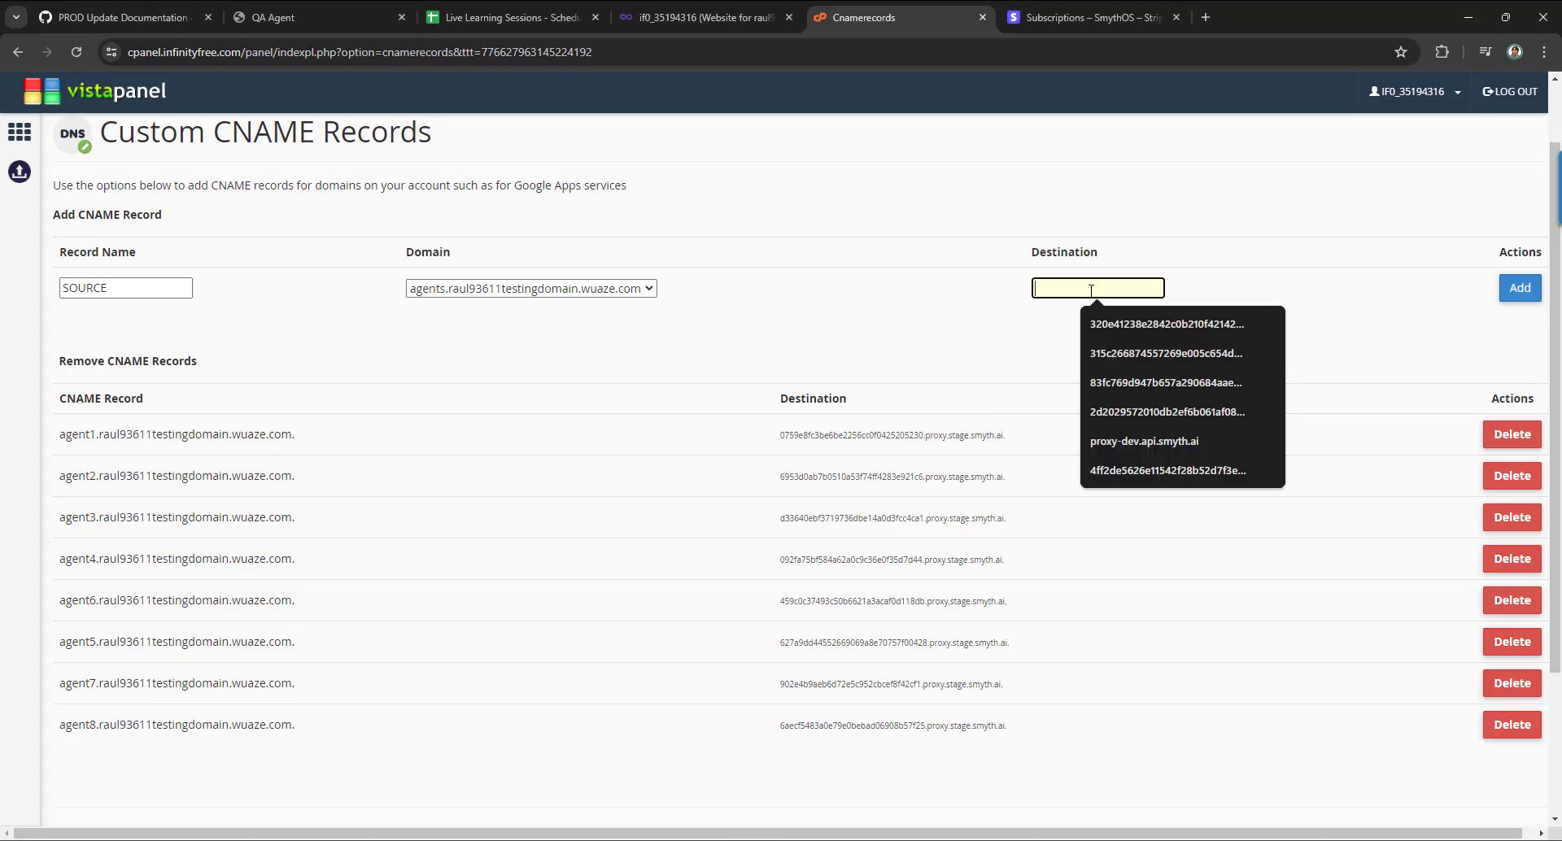
Add a CNAME record named agent9 on the main testing domain, pointing to the SmythOS target.
key("ctrl+v")
left_click(144, 289)
type("age")
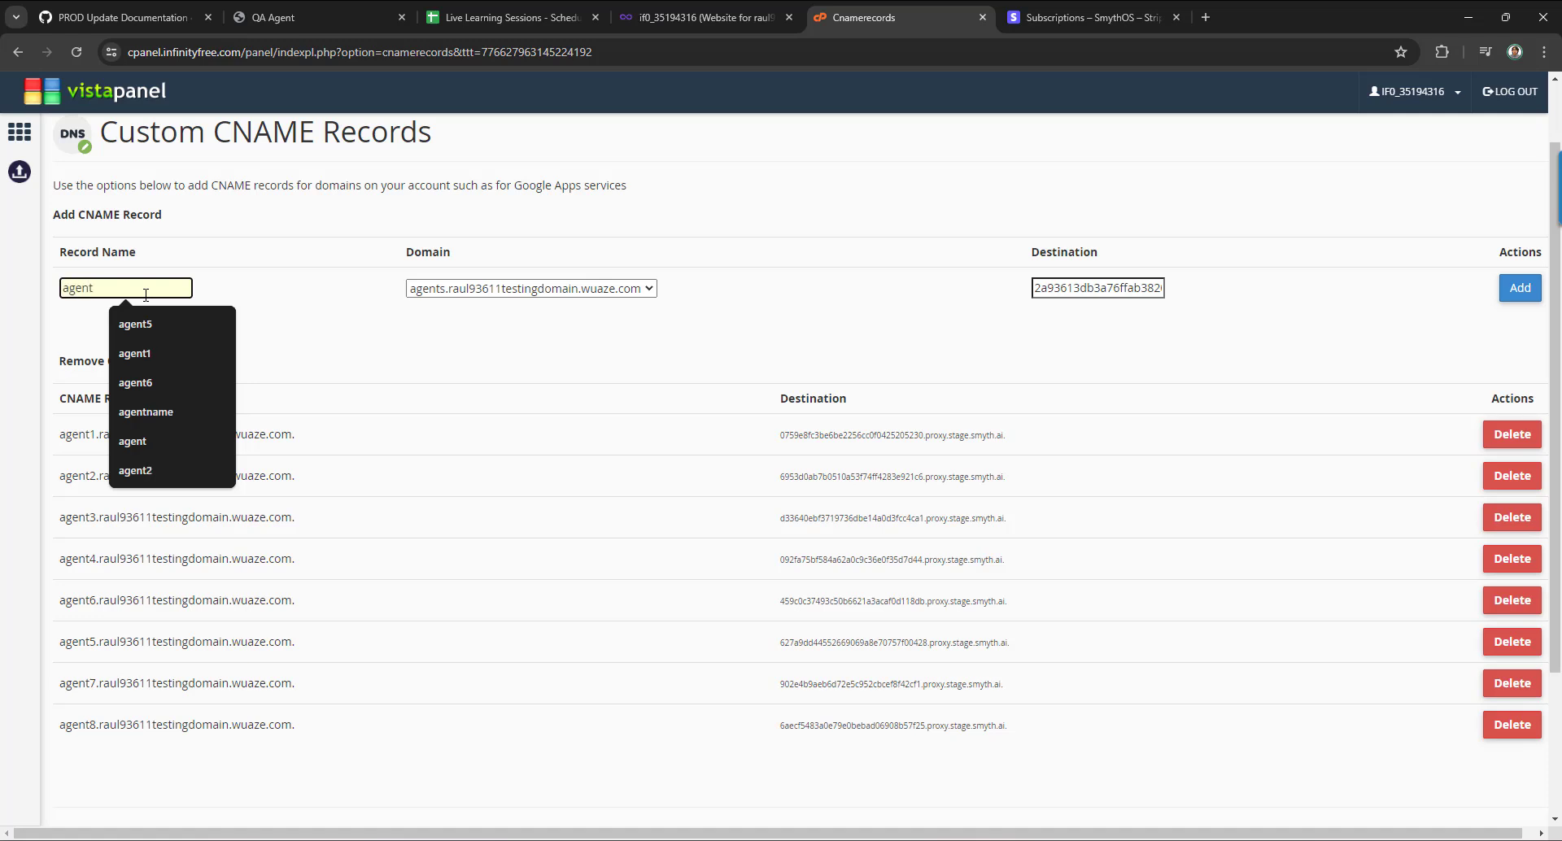
type("nt9")
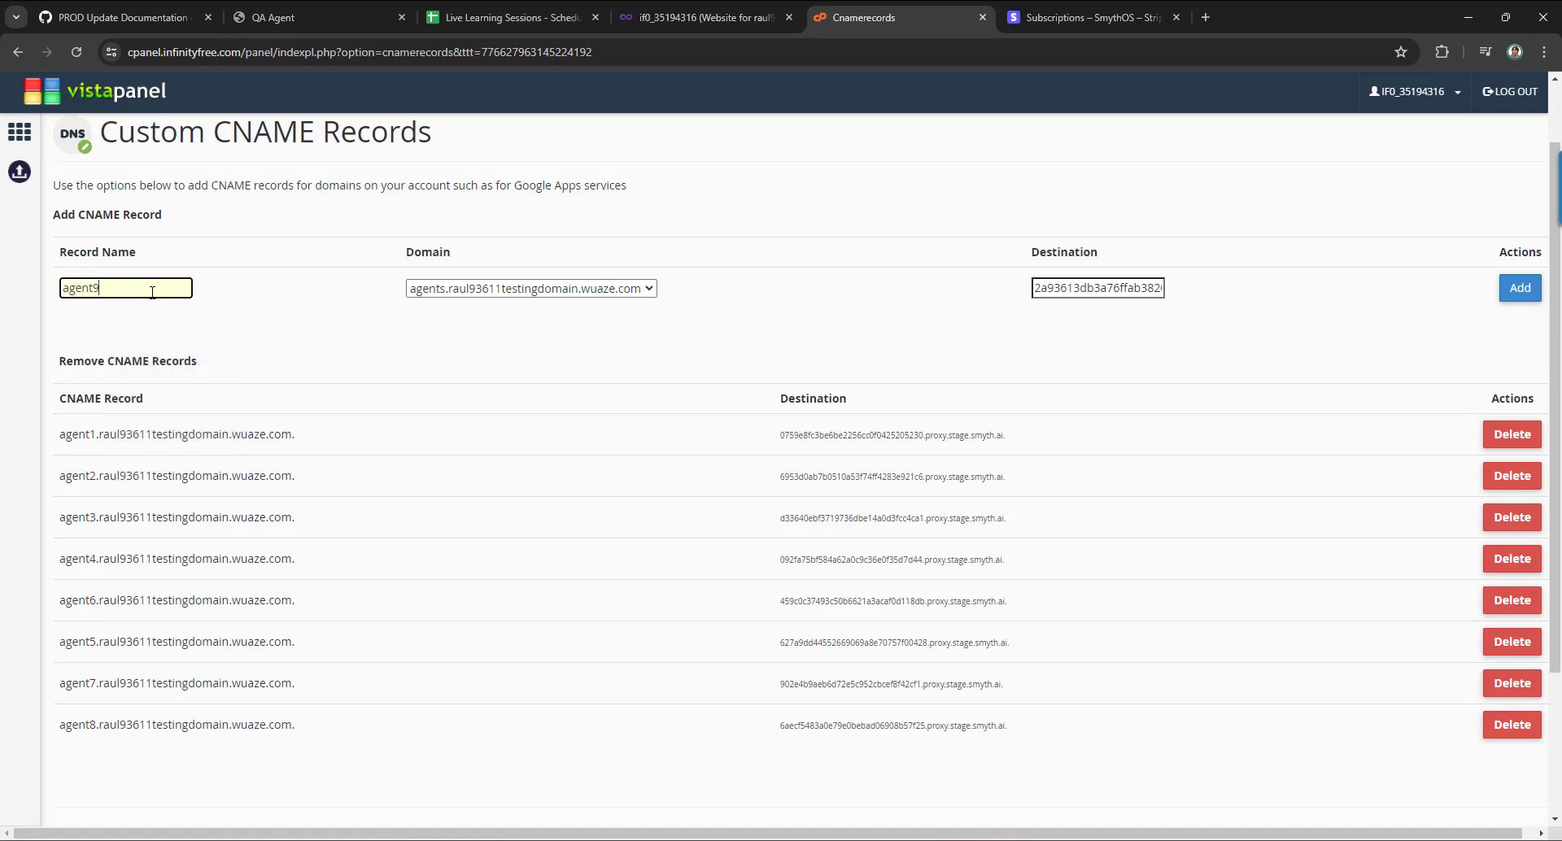
left_click(562, 289)
left_click(566, 329)
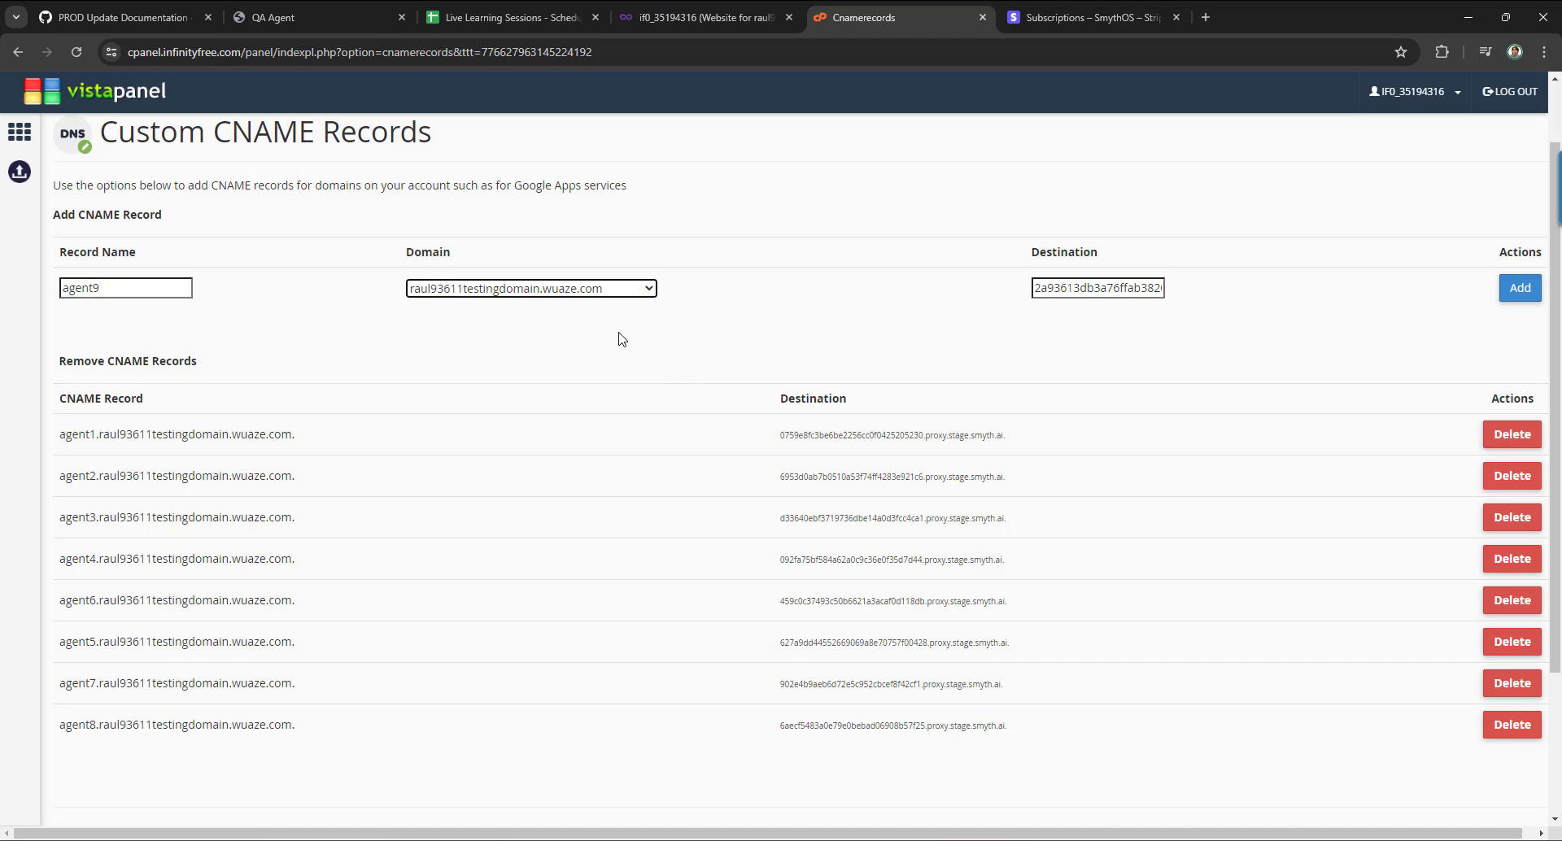
left_click(1517, 293)
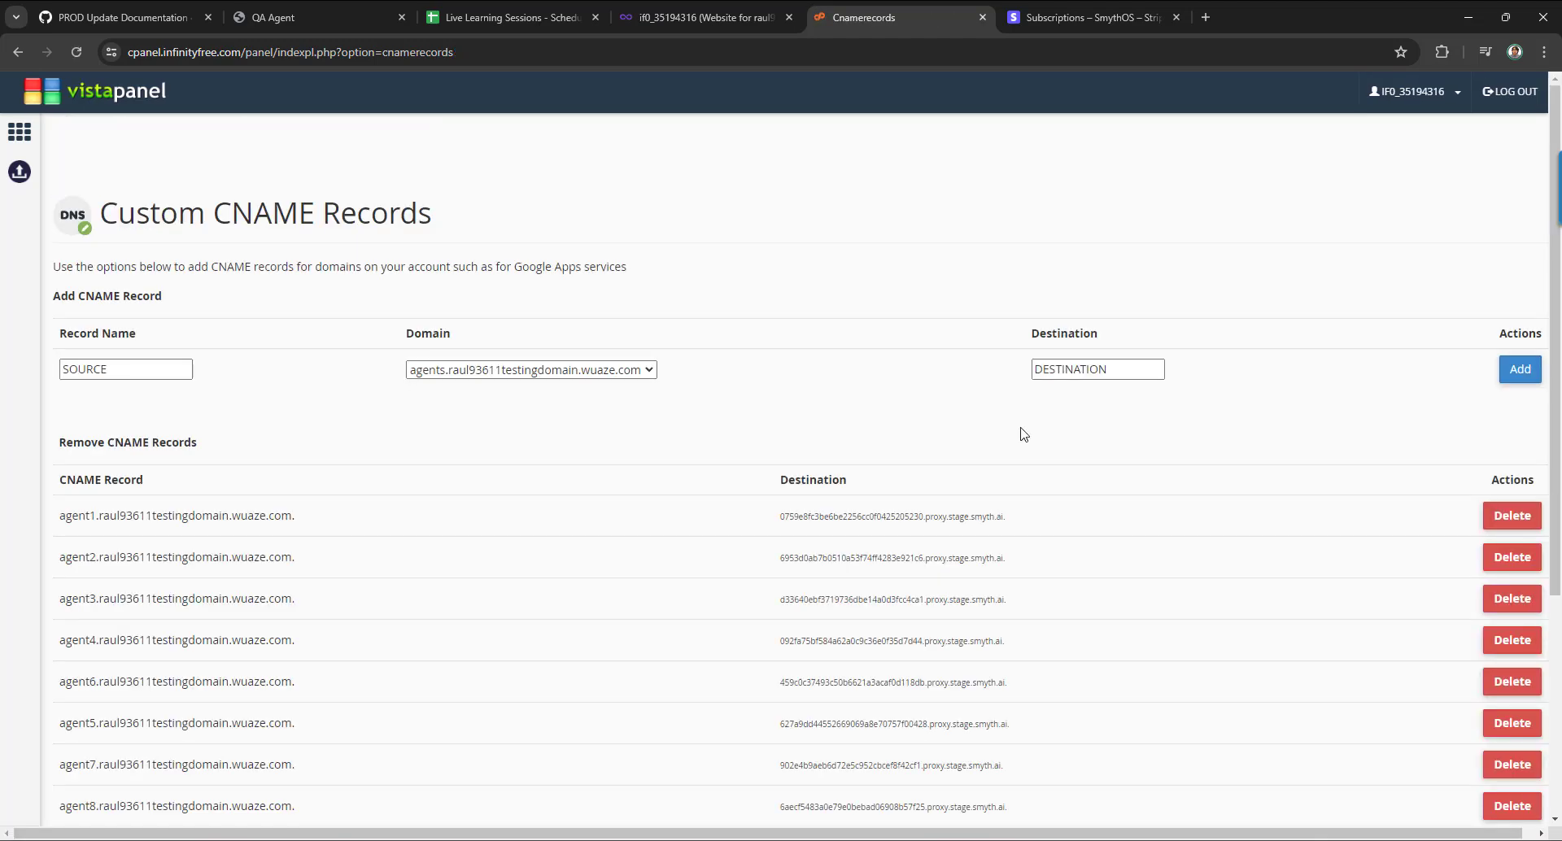
Check the CNAME records list for the new agent9 entry before returning to SmythOS.
scroll(781, 523, "down", 4)
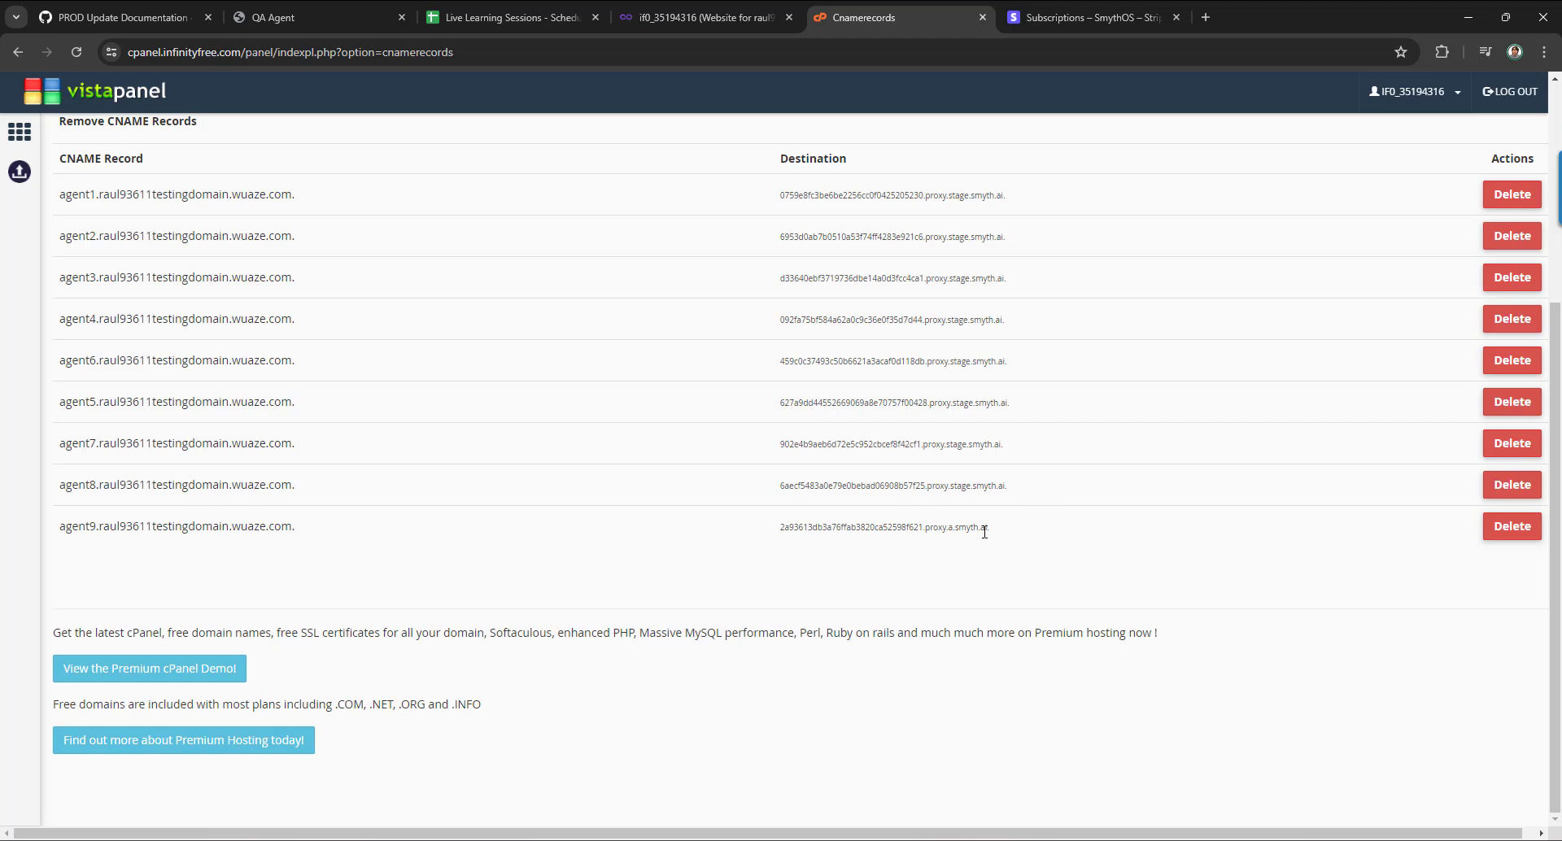
scroll(627, 474, "up", 4)
scroll(627, 474, "down", 2)
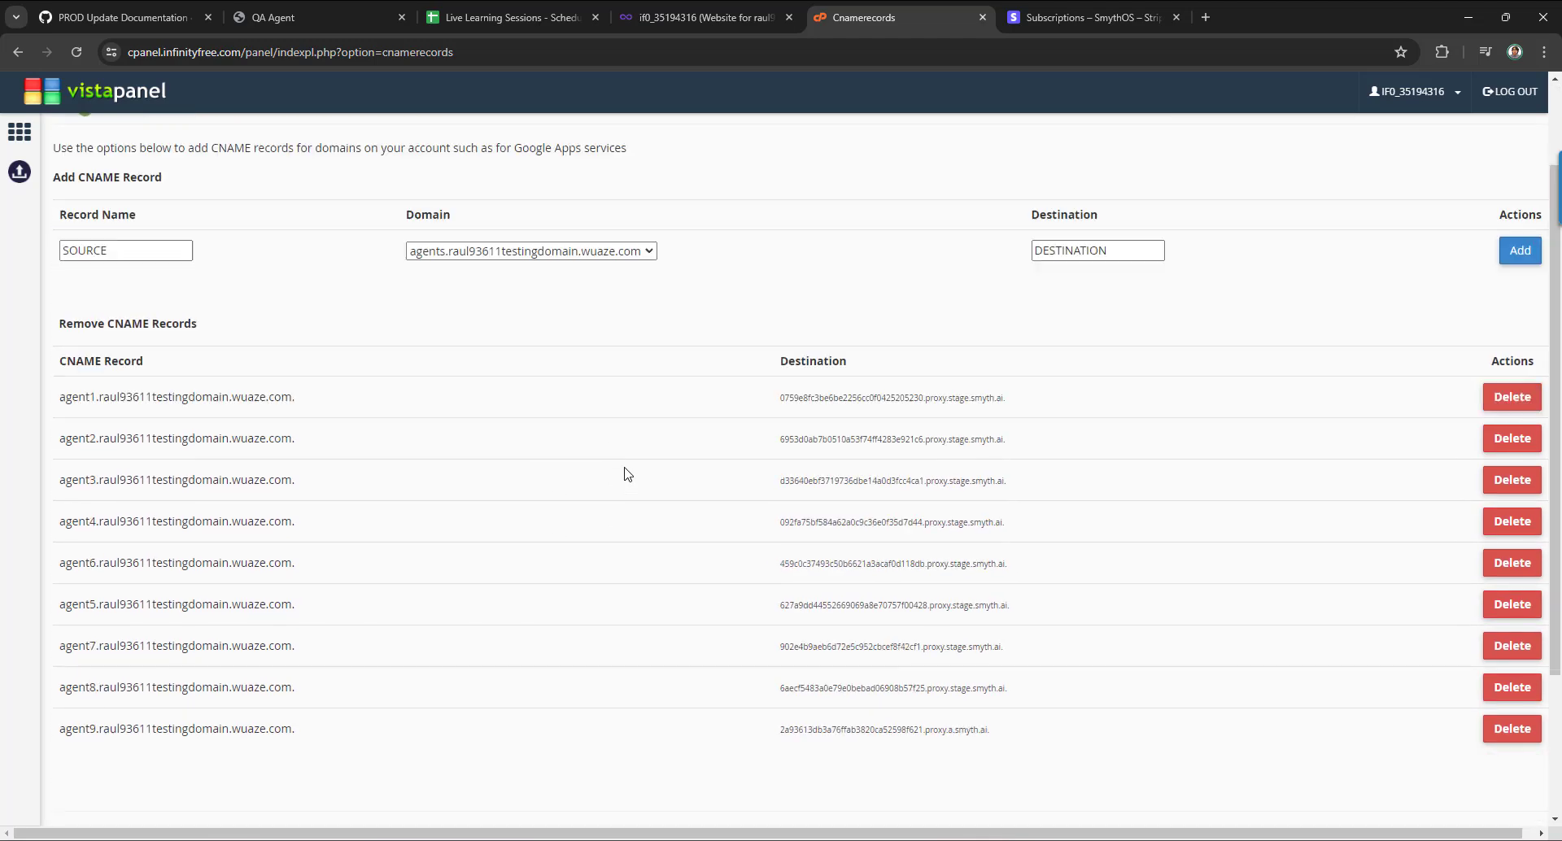
scroll(627, 474, "up", 1)
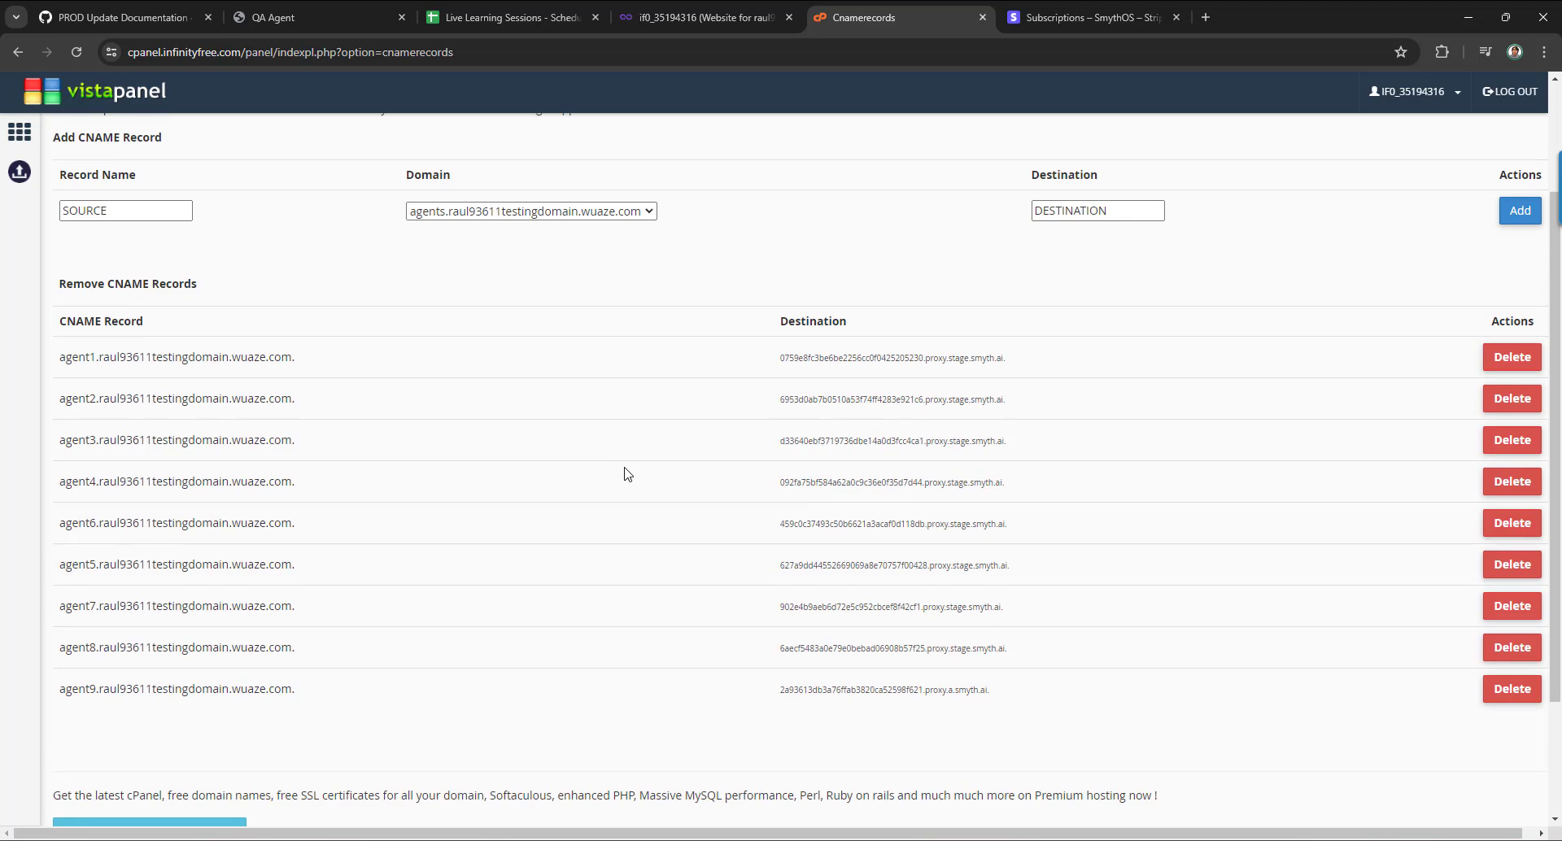
key("alt+Tab")
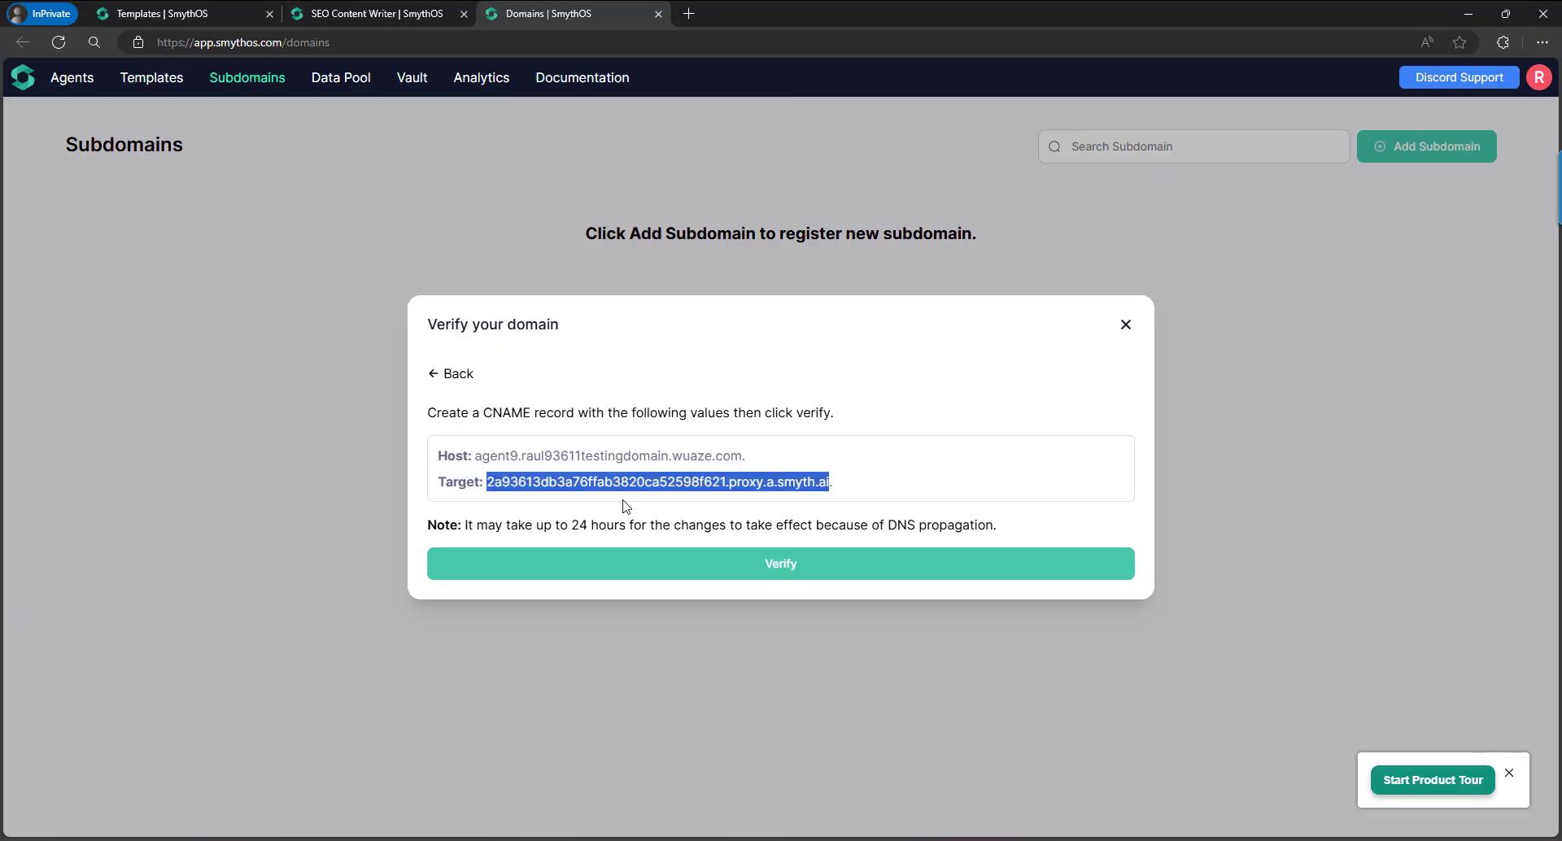
Verify the agent9 CNAME, add it under Verified Subdomains, and return to the SEO Content Writer builder.
left_click(782, 562)
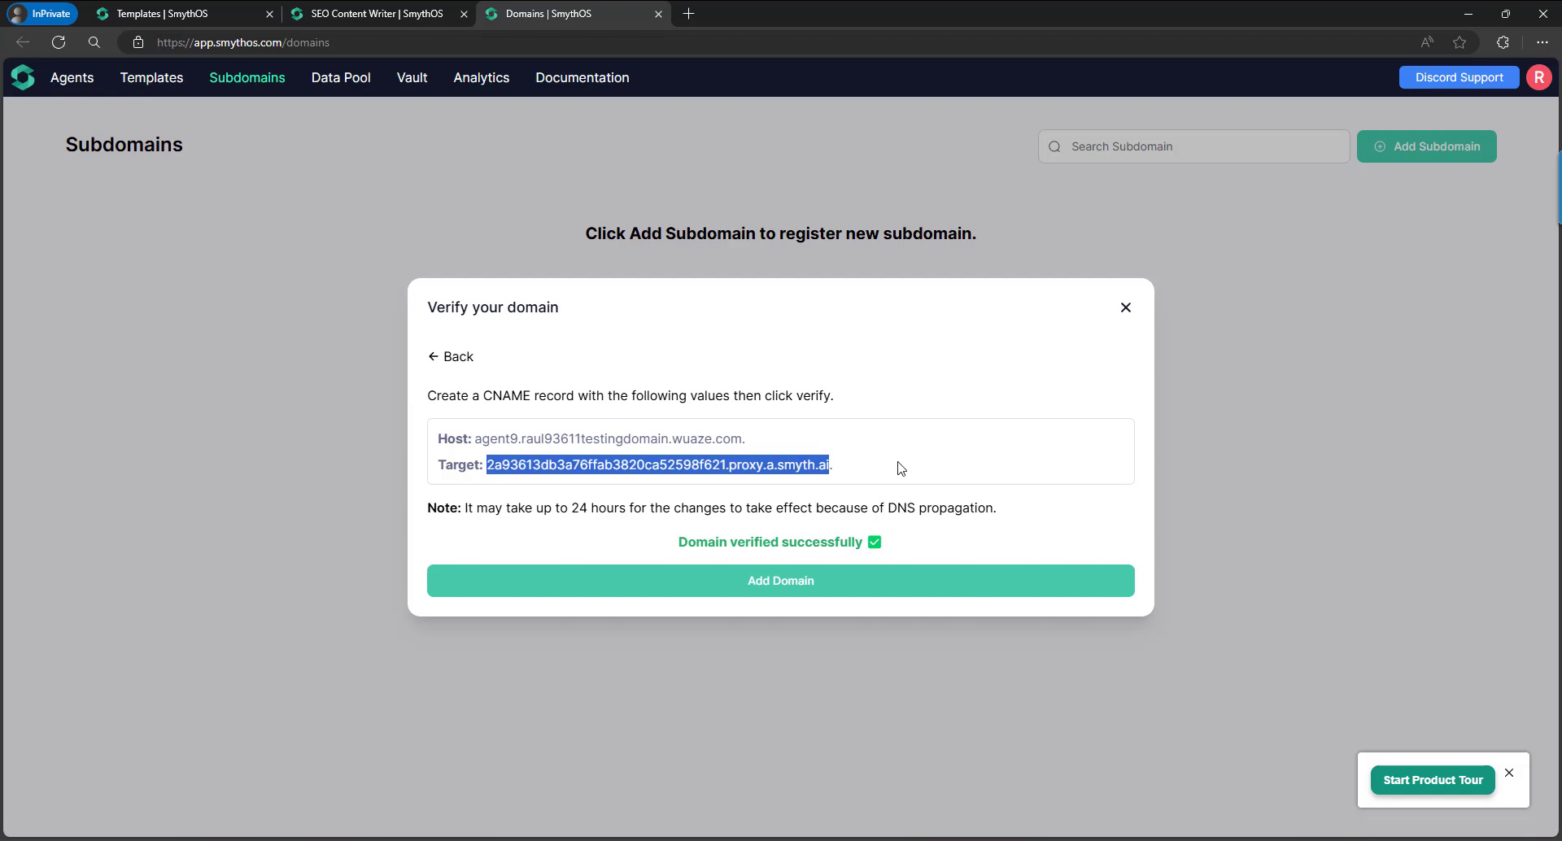
left_click(810, 586)
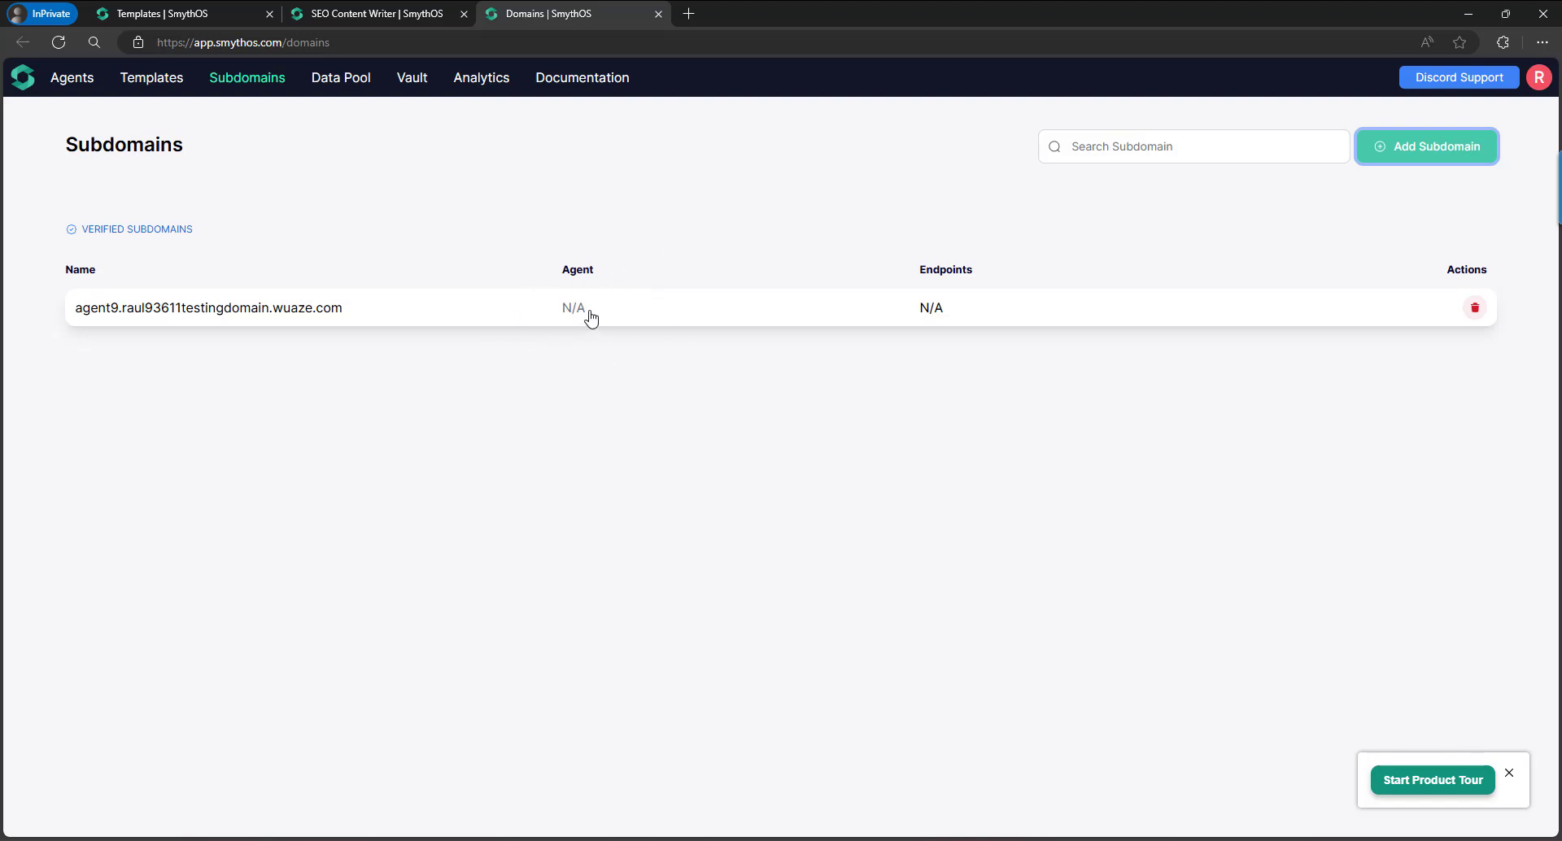
left_click(402, 17)
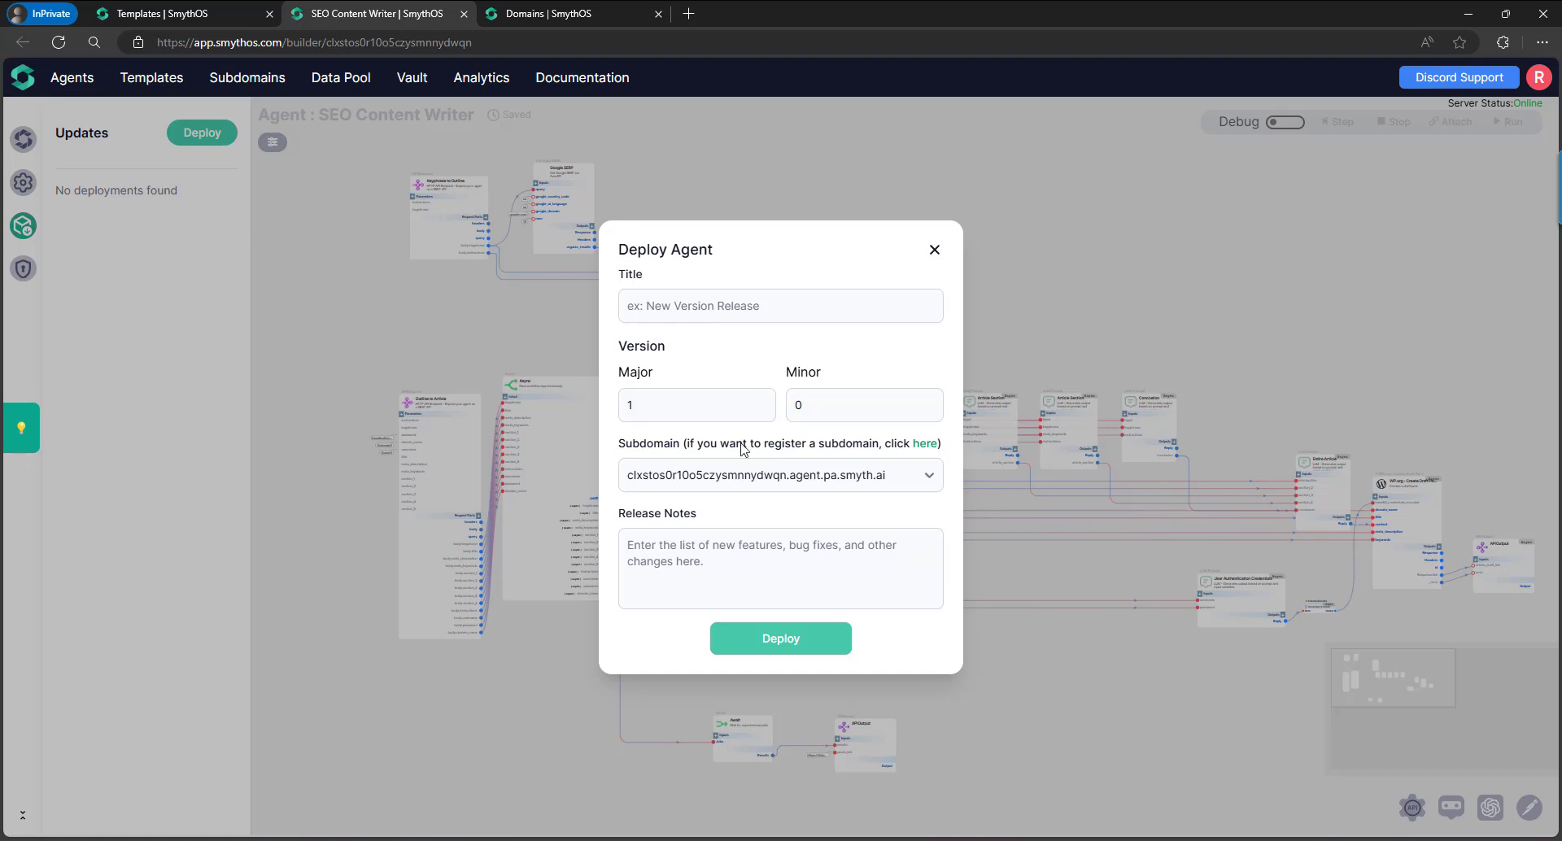
Dismiss the deployment form, reload the builder, and show the agent's Updates panel.
left_click(934, 249)
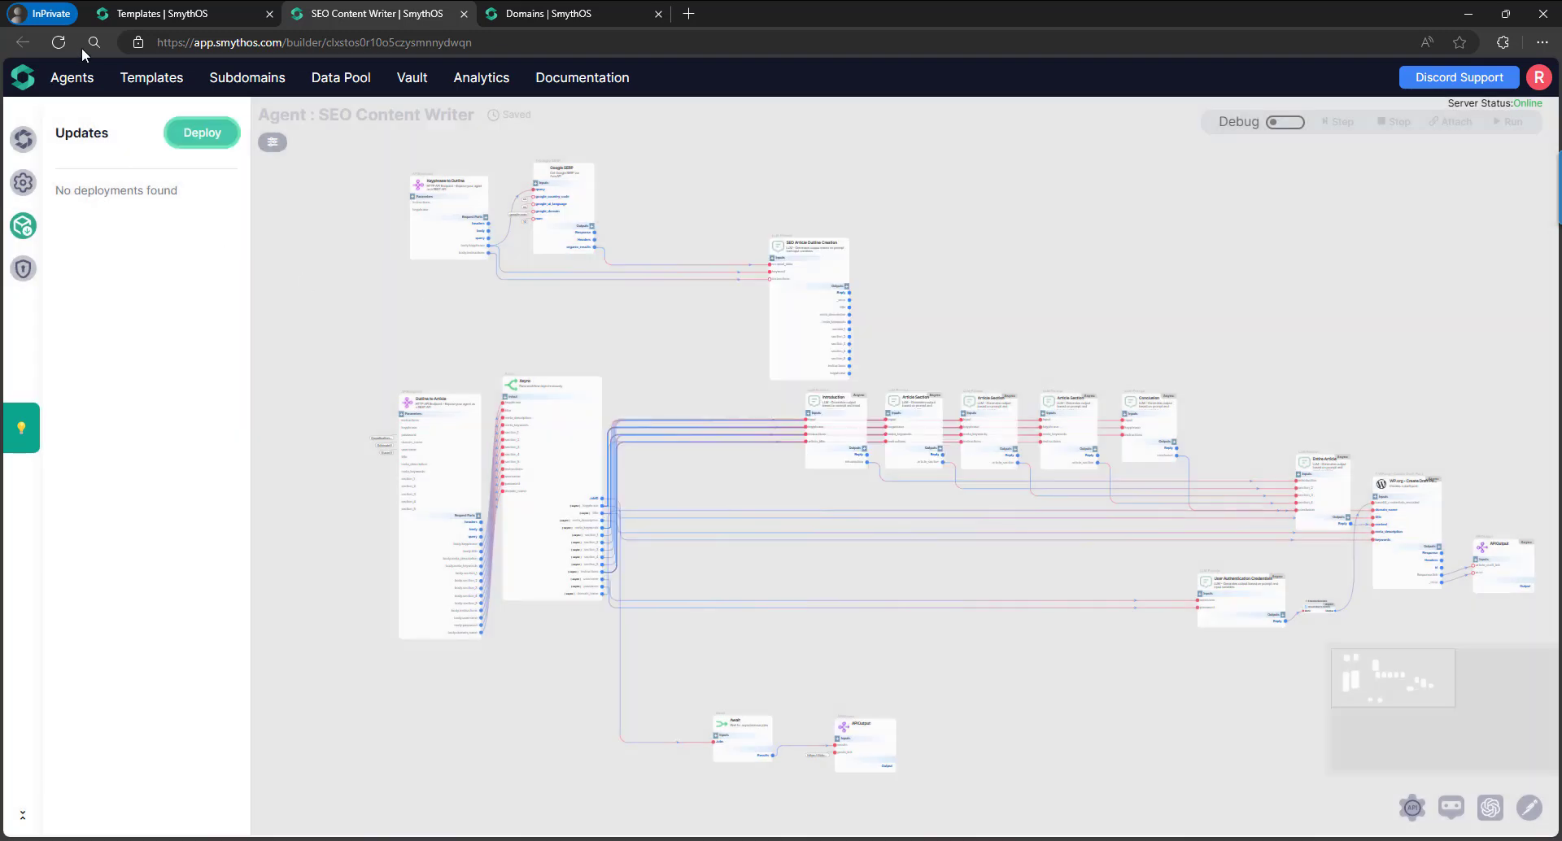
left_click(58, 42)
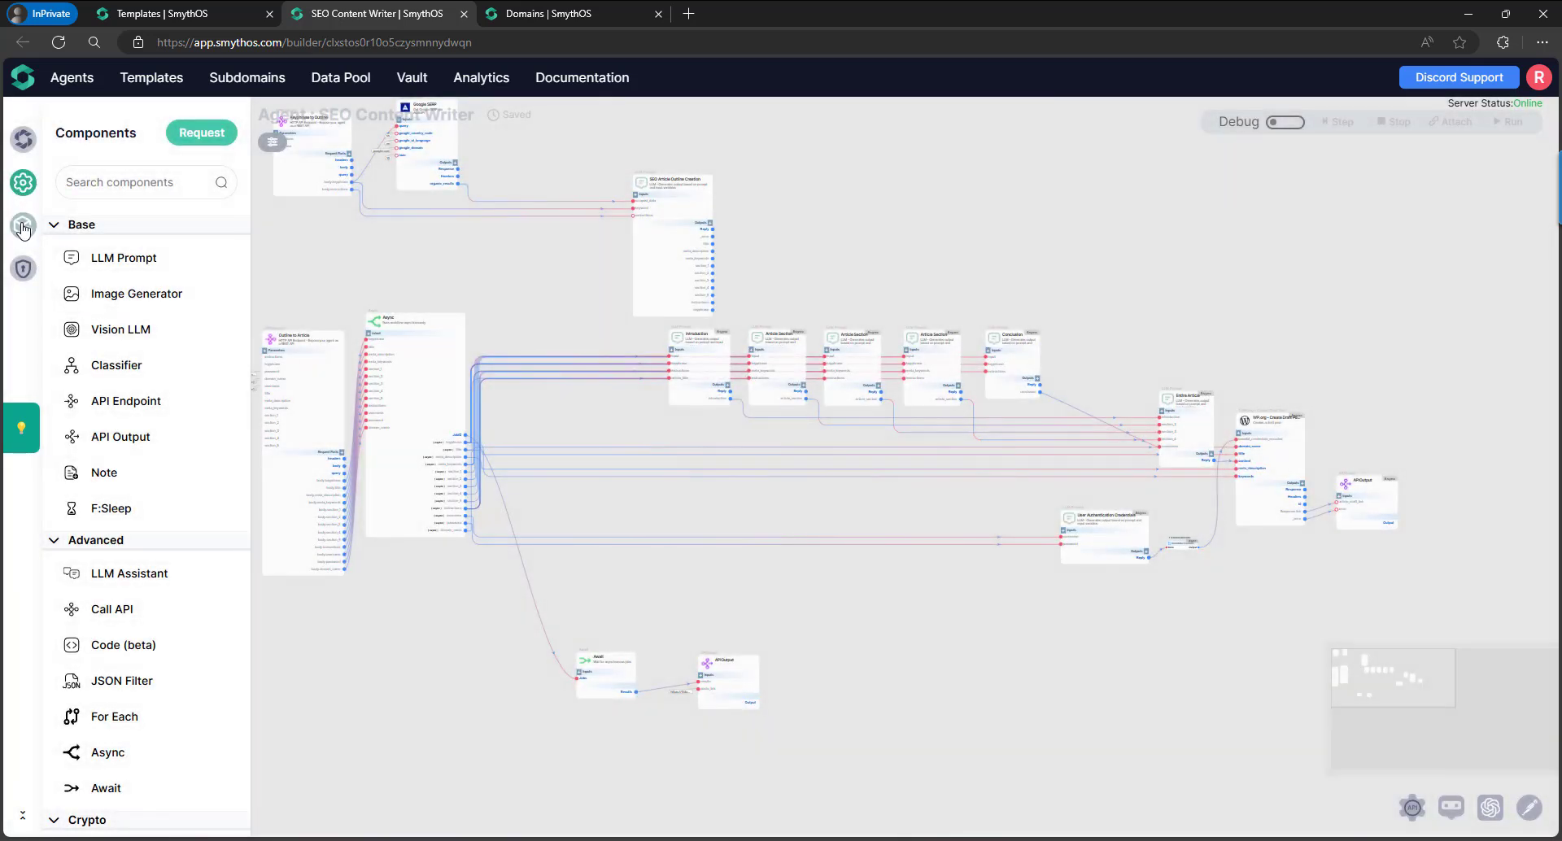
left_click(23, 226)
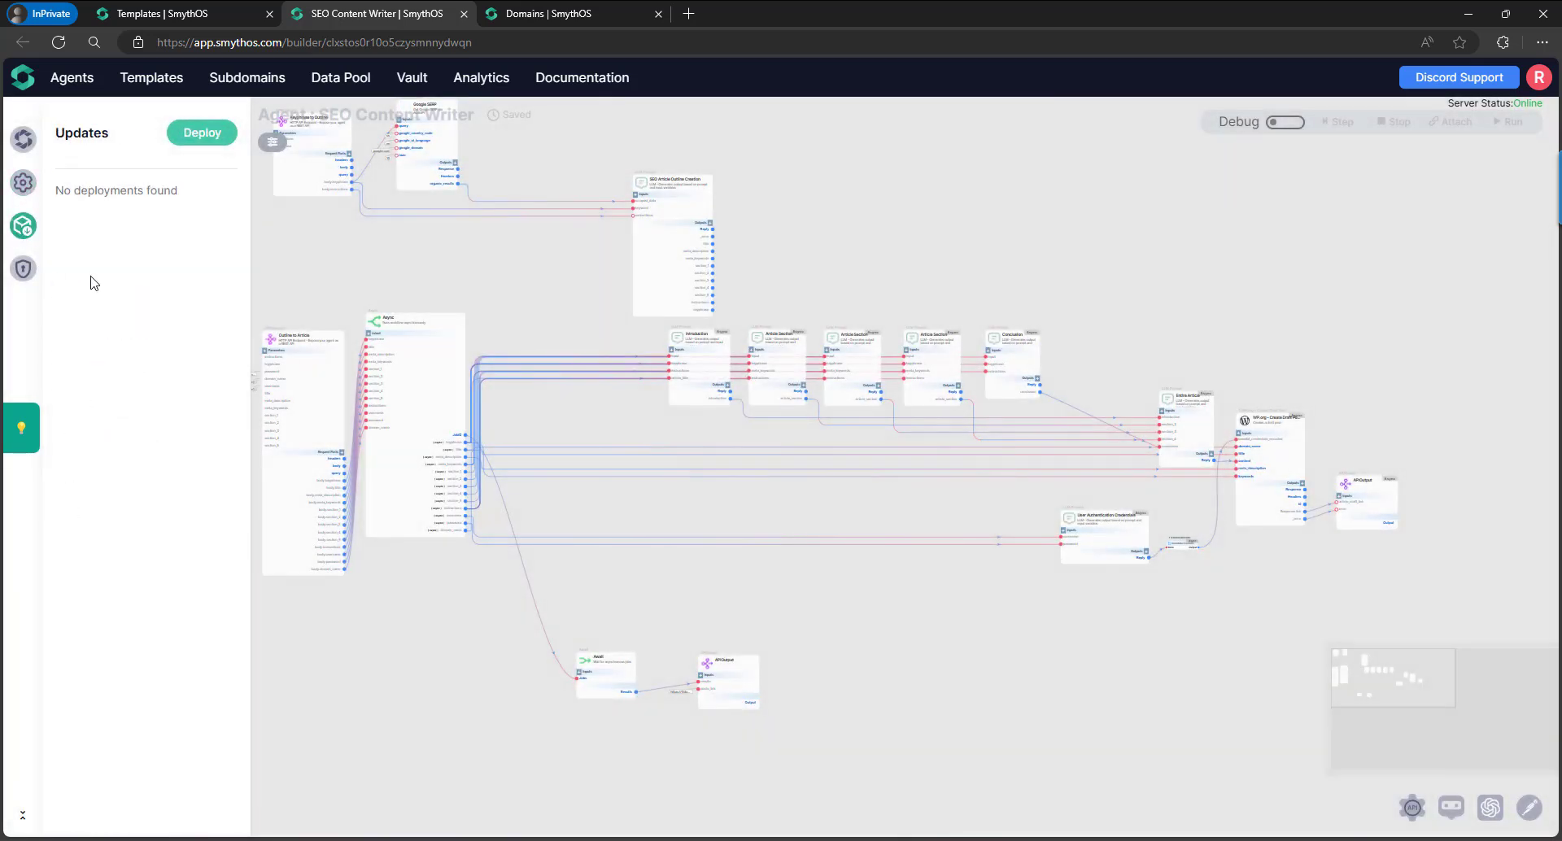
Deploy the agent with title v1 to the agent9 custom subdomain.
left_click(202, 132)
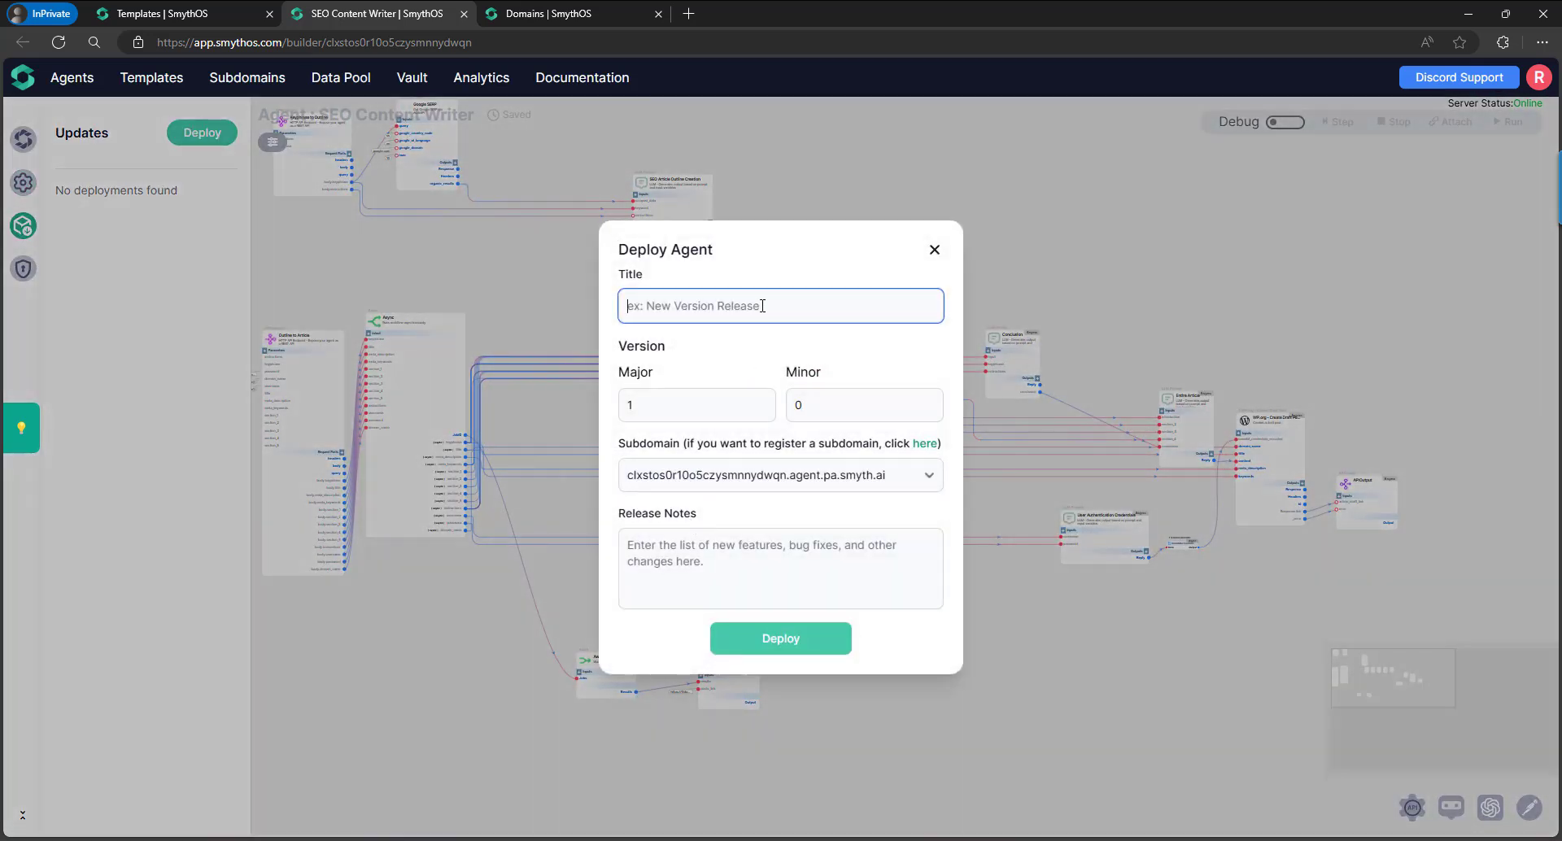
type("v1.0")
left_click(817, 478)
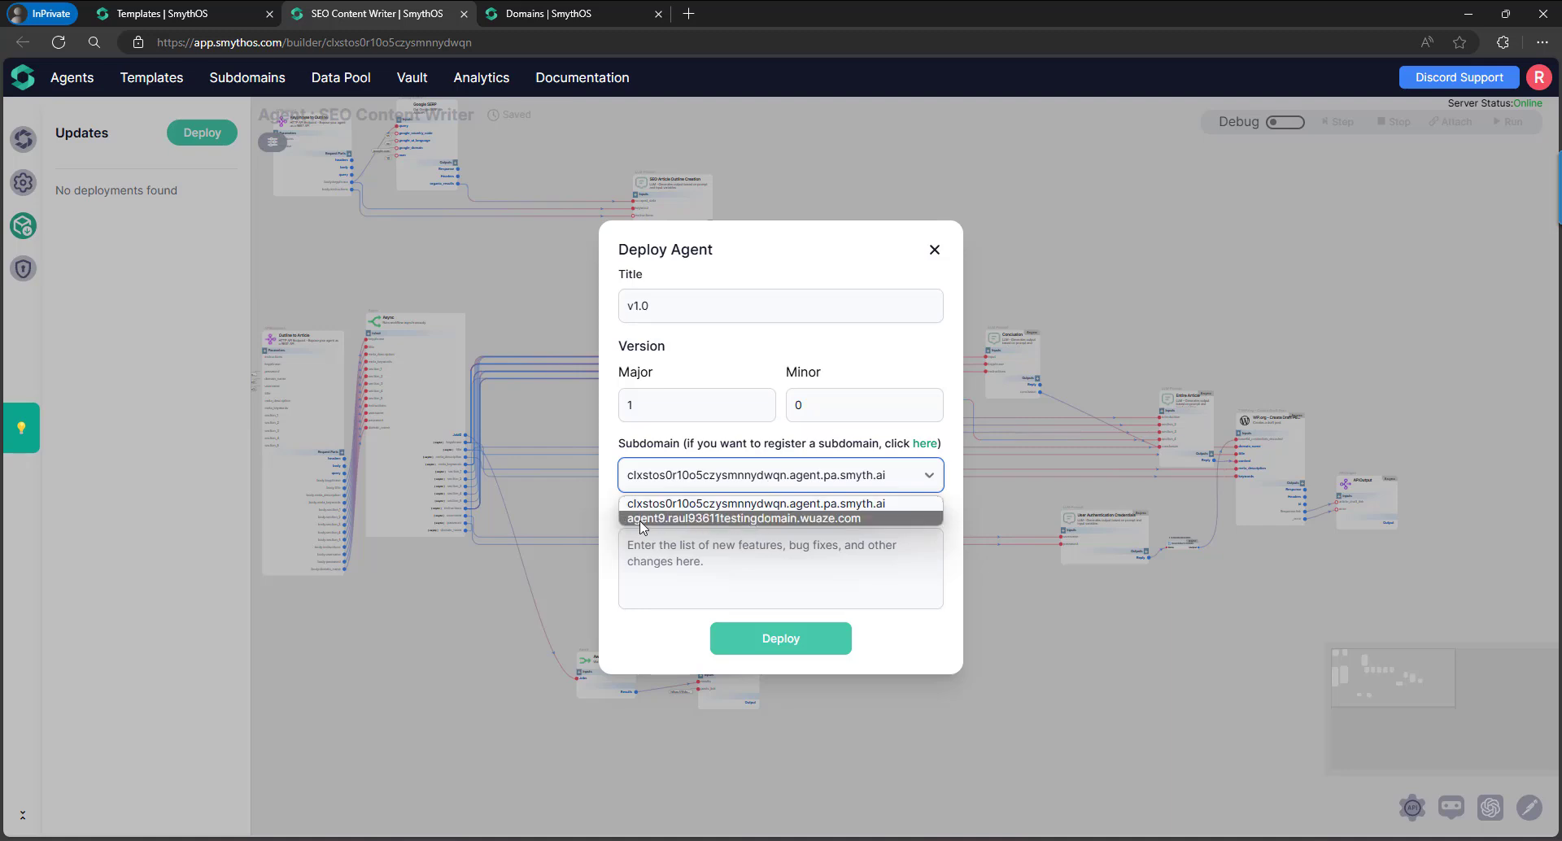
left_click(768, 519)
left_click(778, 561)
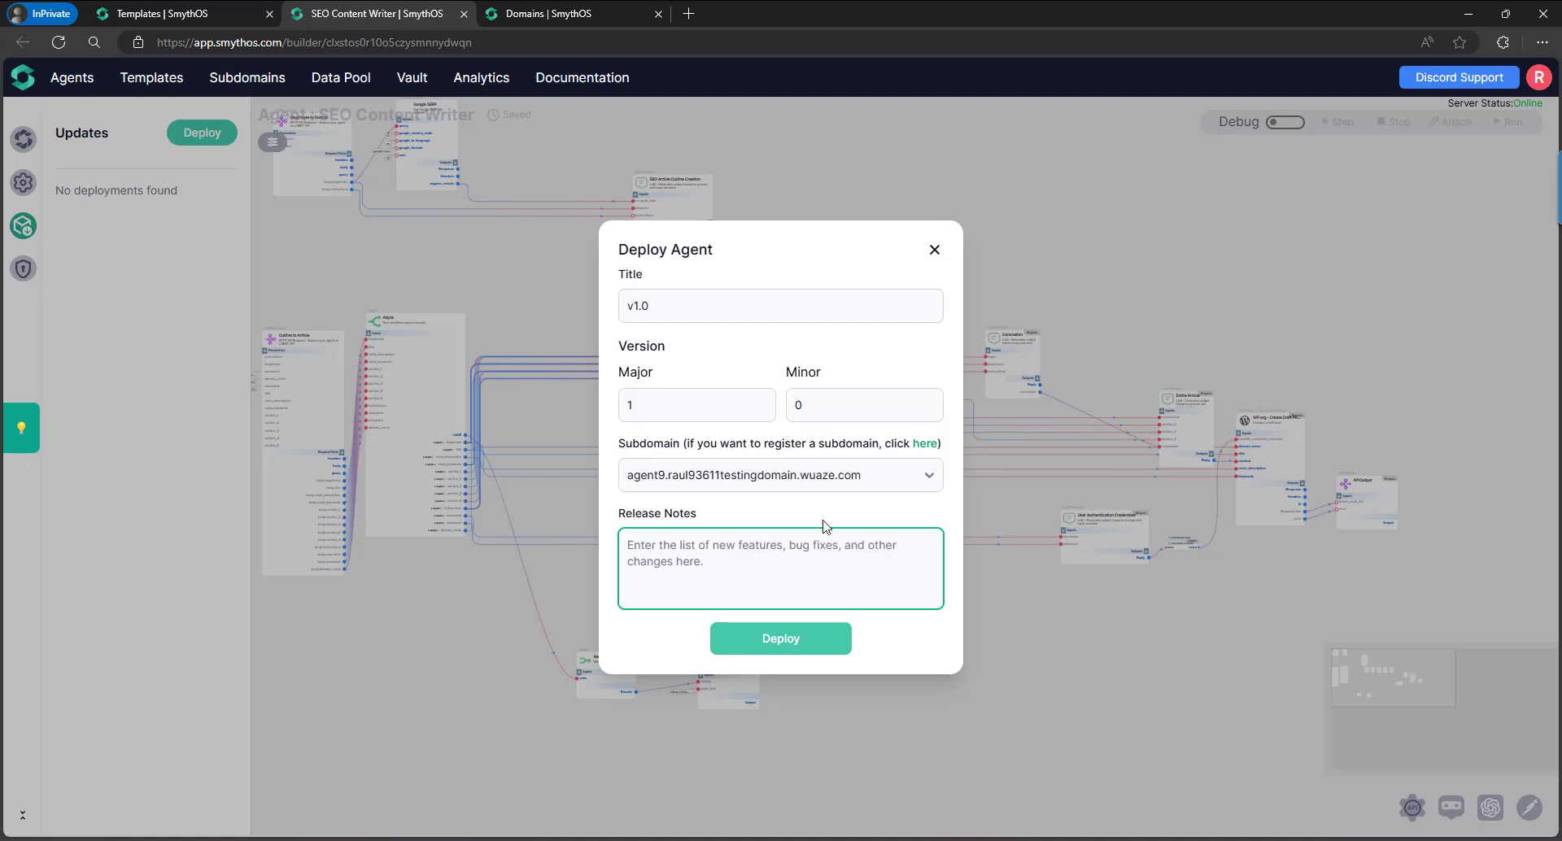
left_click(795, 649)
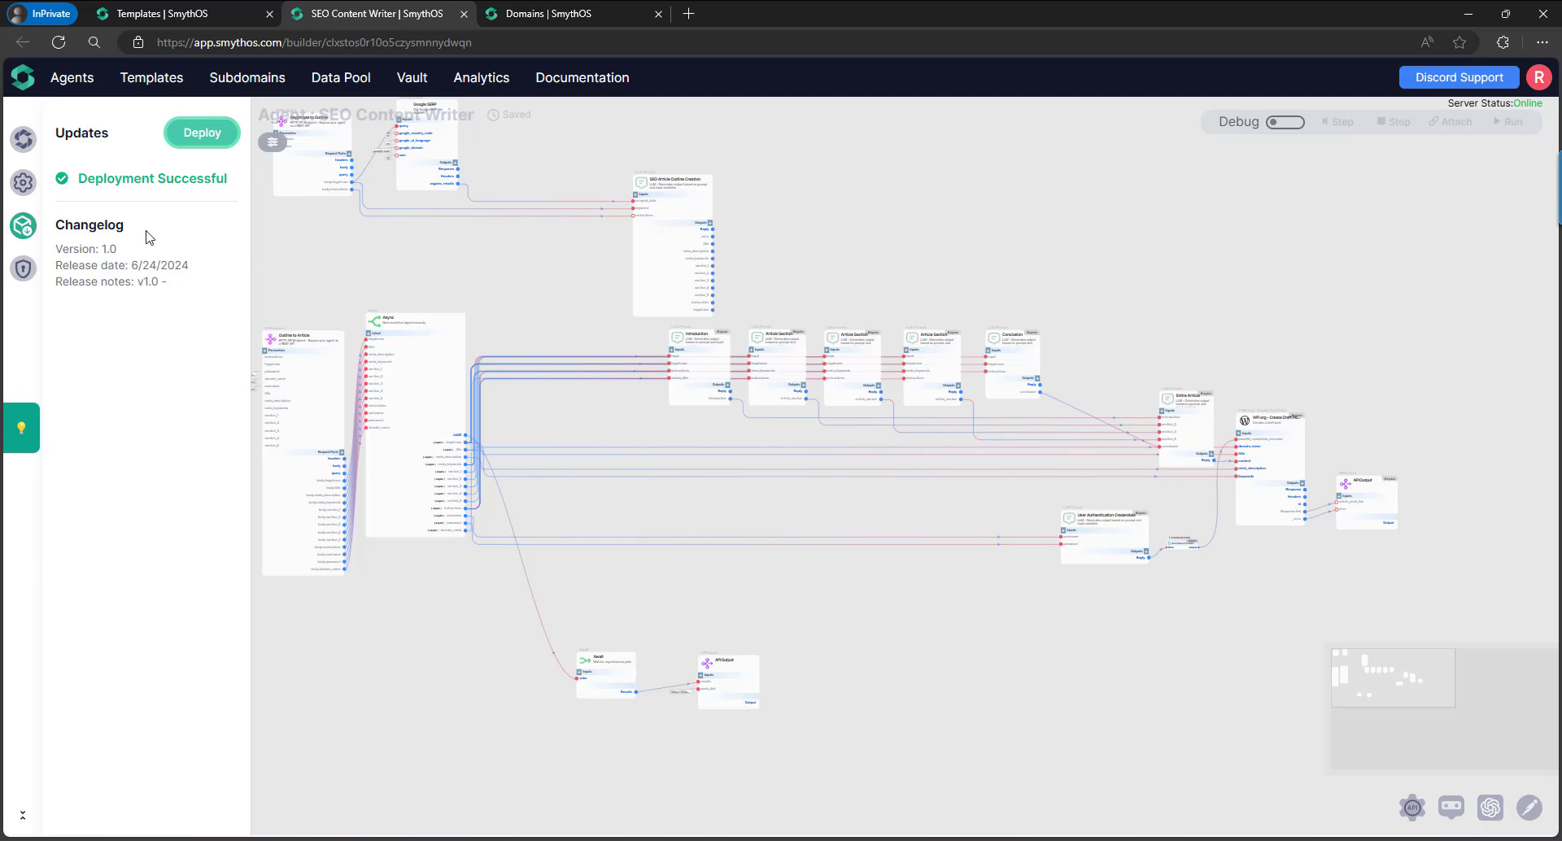
Reload the builder, open Agent Settings, and open the agent9 Prod Domain's API documentation.
left_click_drag(459, 267, 600, 334)
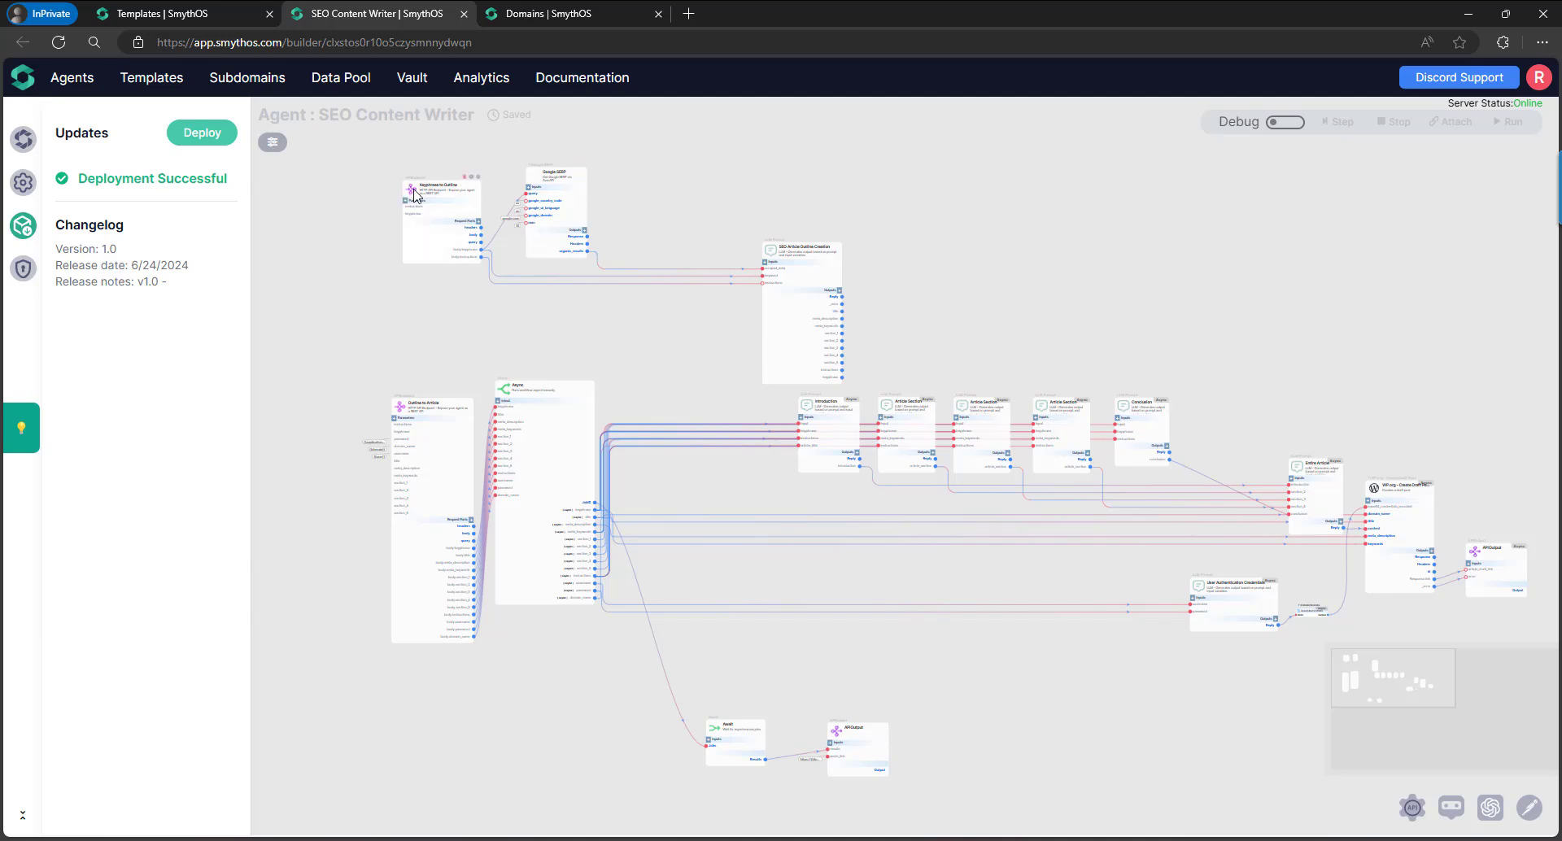
left_click(404, 414)
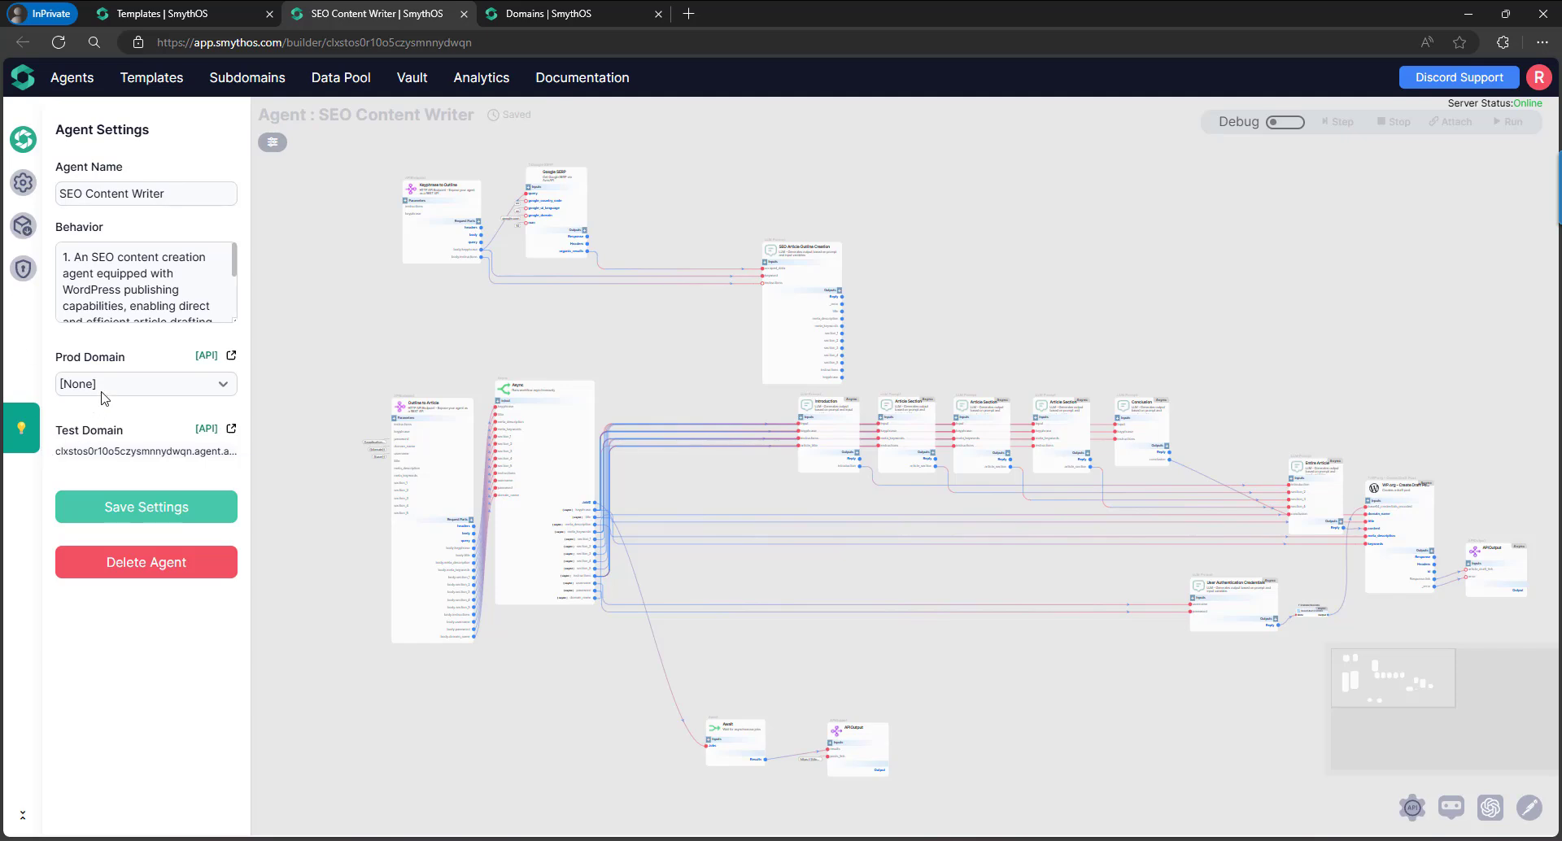
left_click(58, 42)
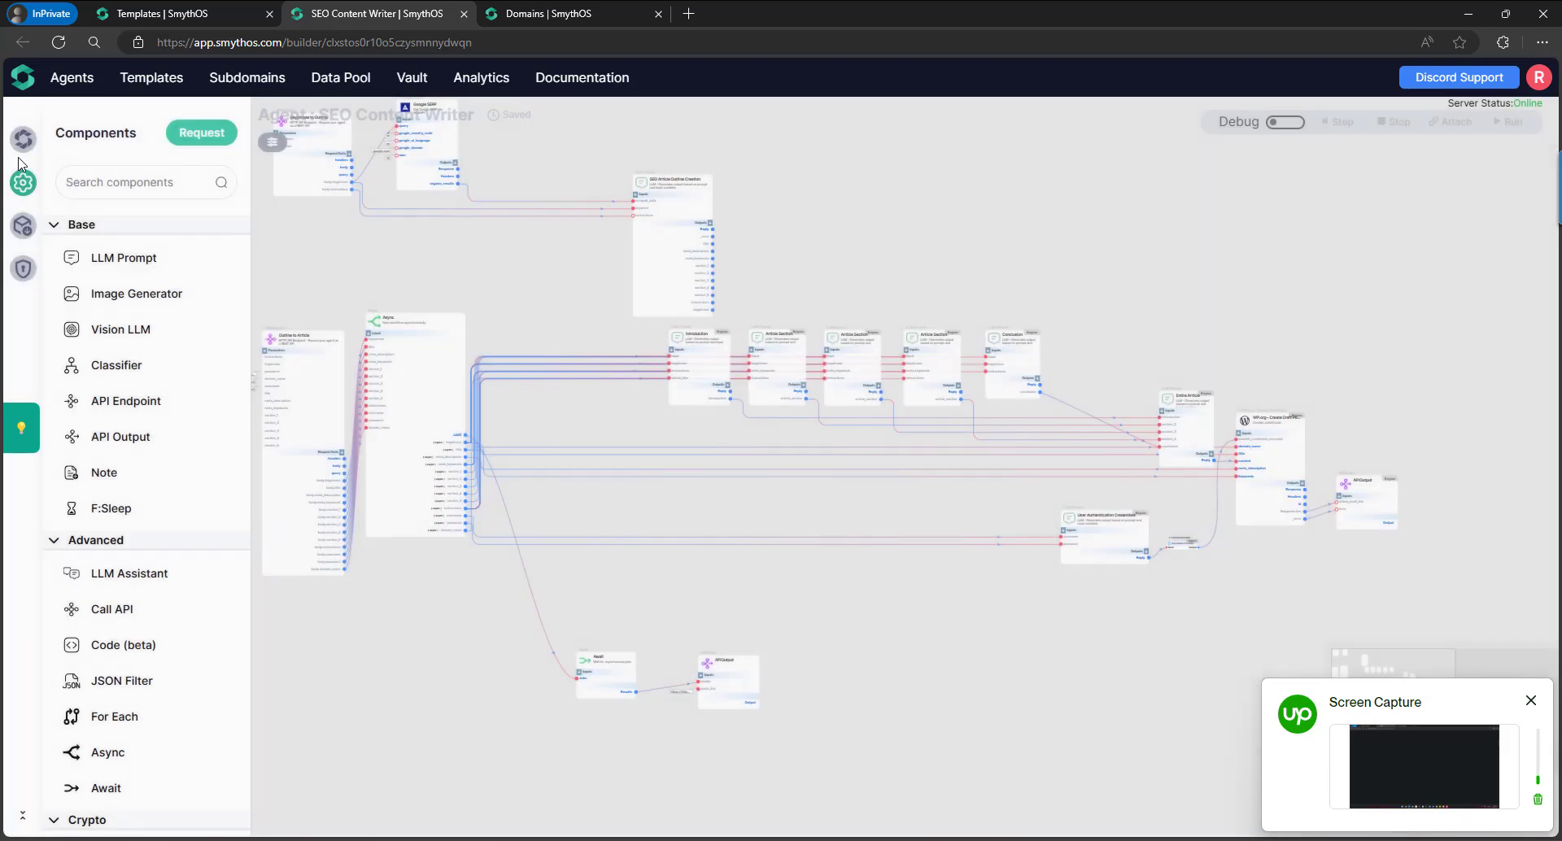
left_click(22, 143)
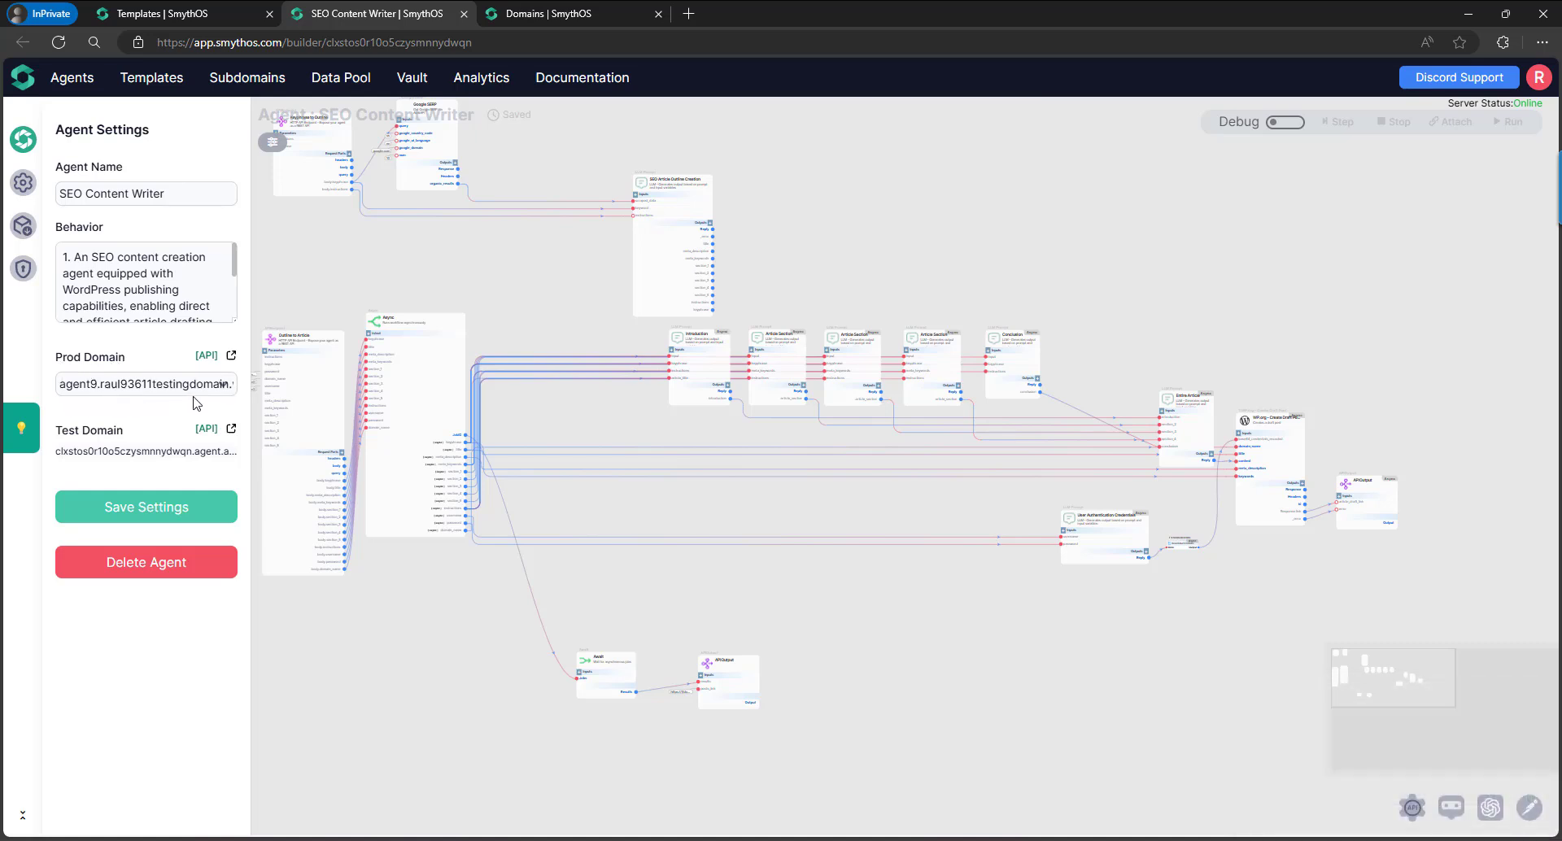
left_click(210, 358)
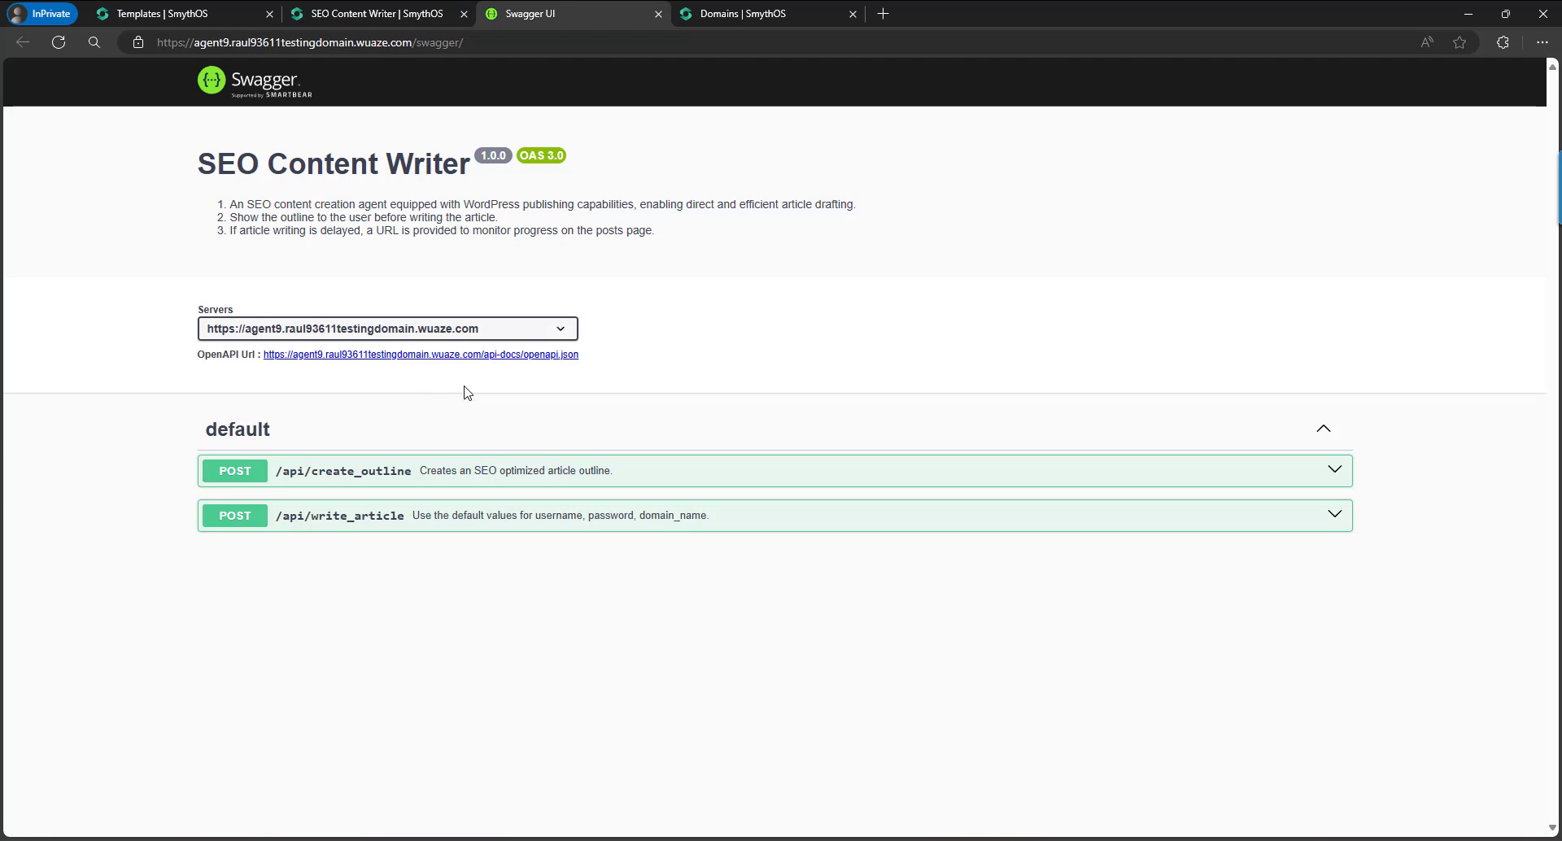
Compare the builder's deployment changelog with the Swagger API documentation tab.
left_click(359, 15)
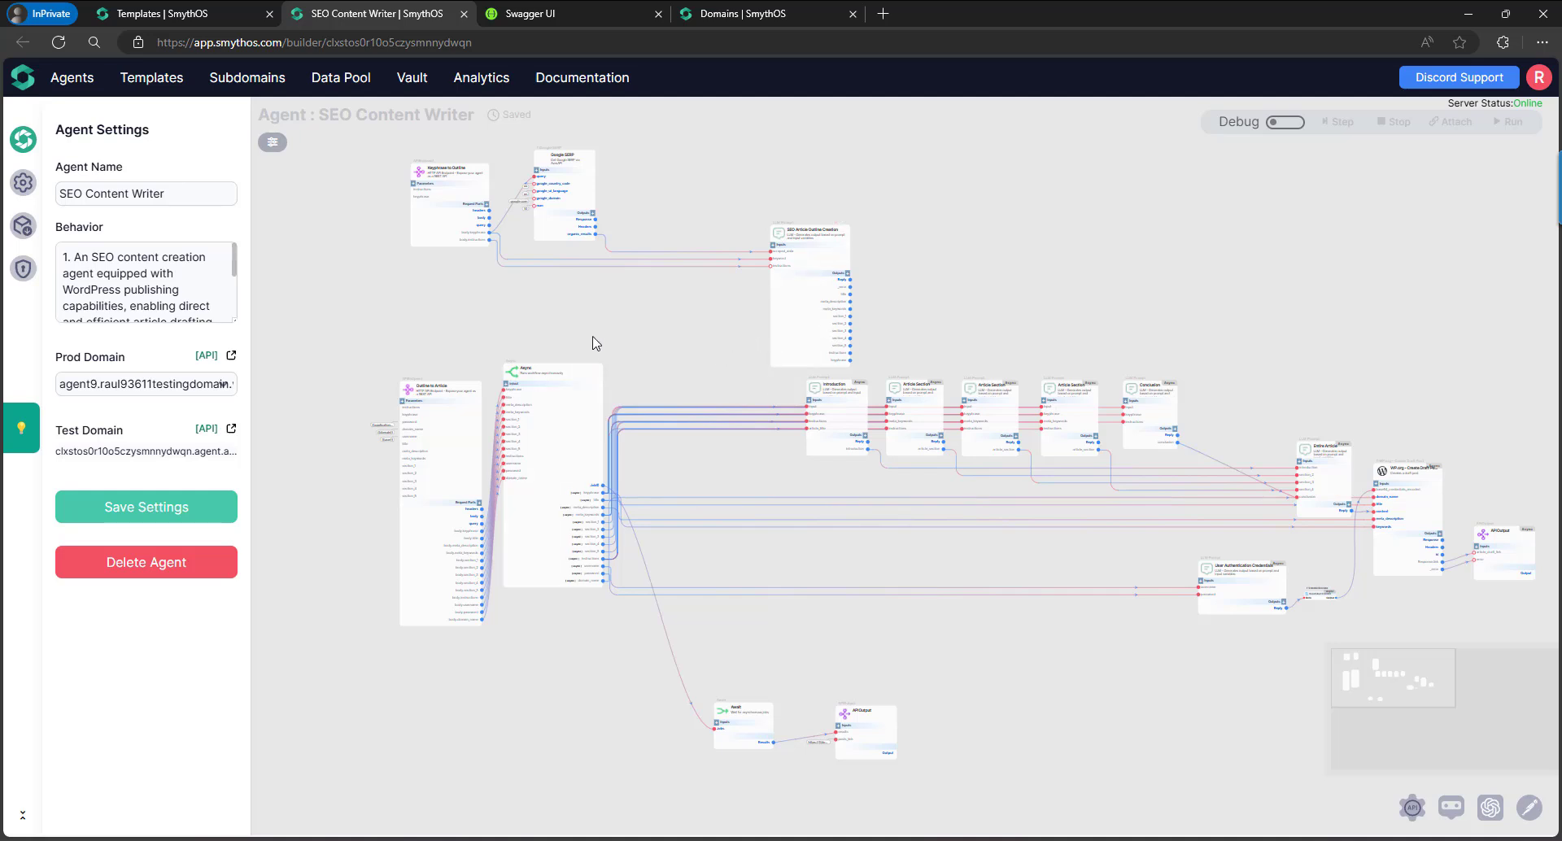
left_click(528, 12)
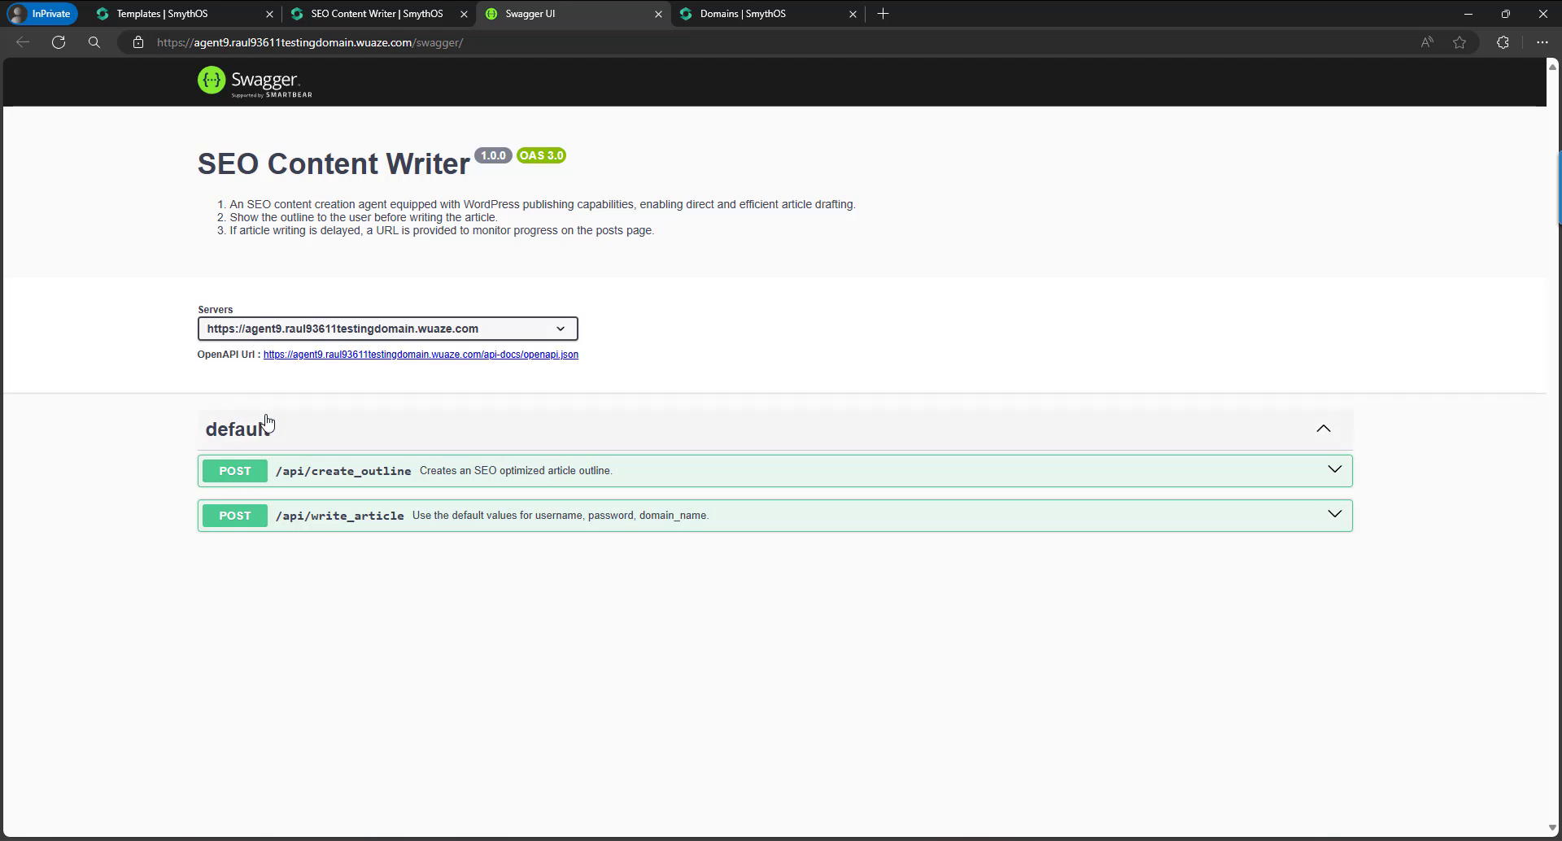
left_click(374, 13)
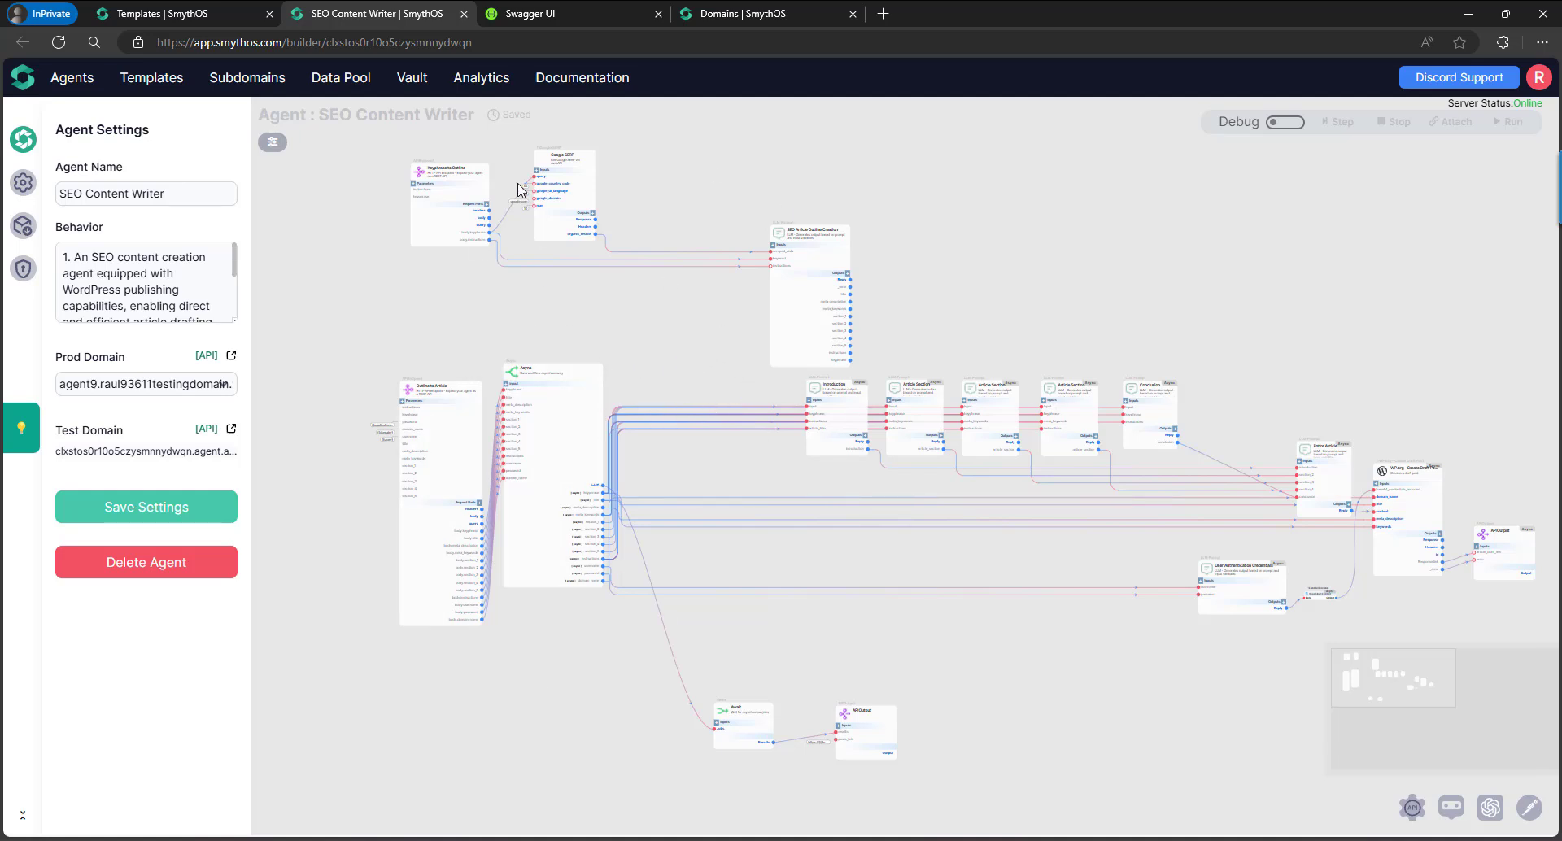
left_click(554, 17)
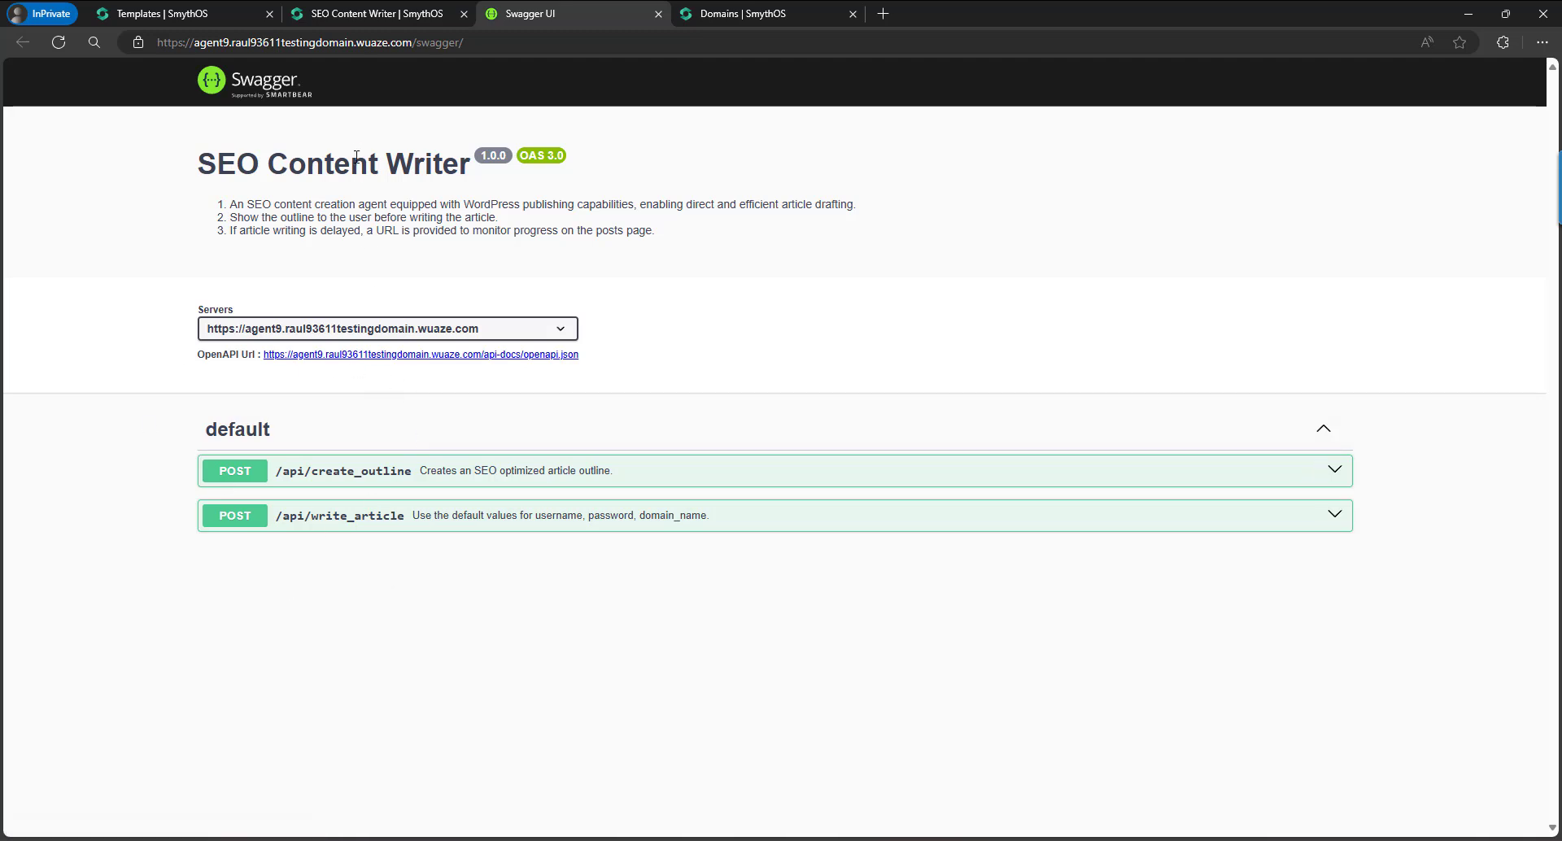
left_click(387, 14)
left_click(24, 223)
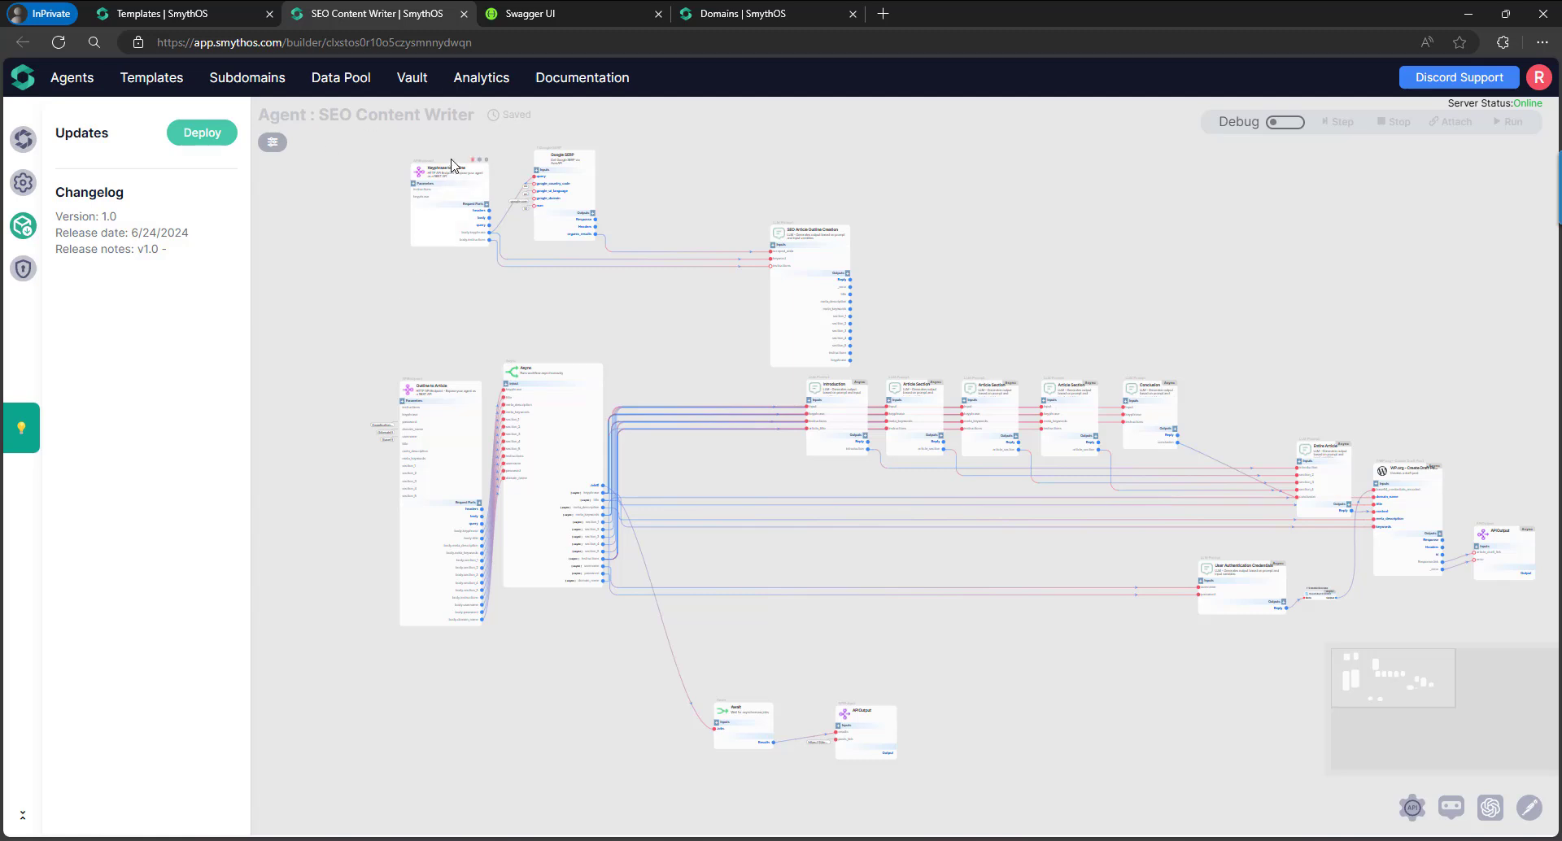
left_click(528, 14)
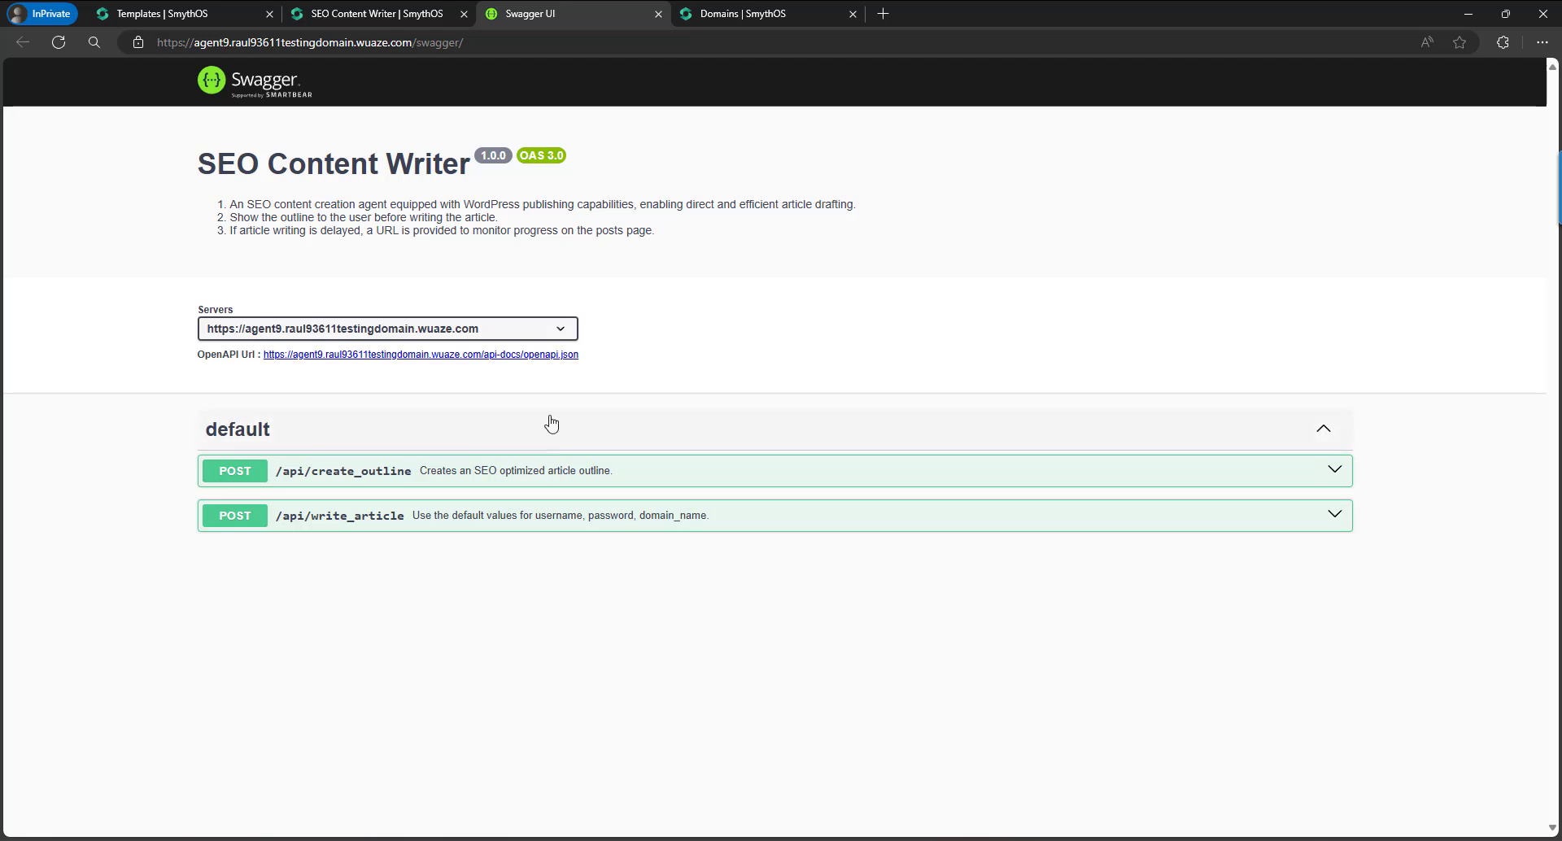
Expand POST /api/create_outline to inspect its request body and responses.
left_click(663, 475)
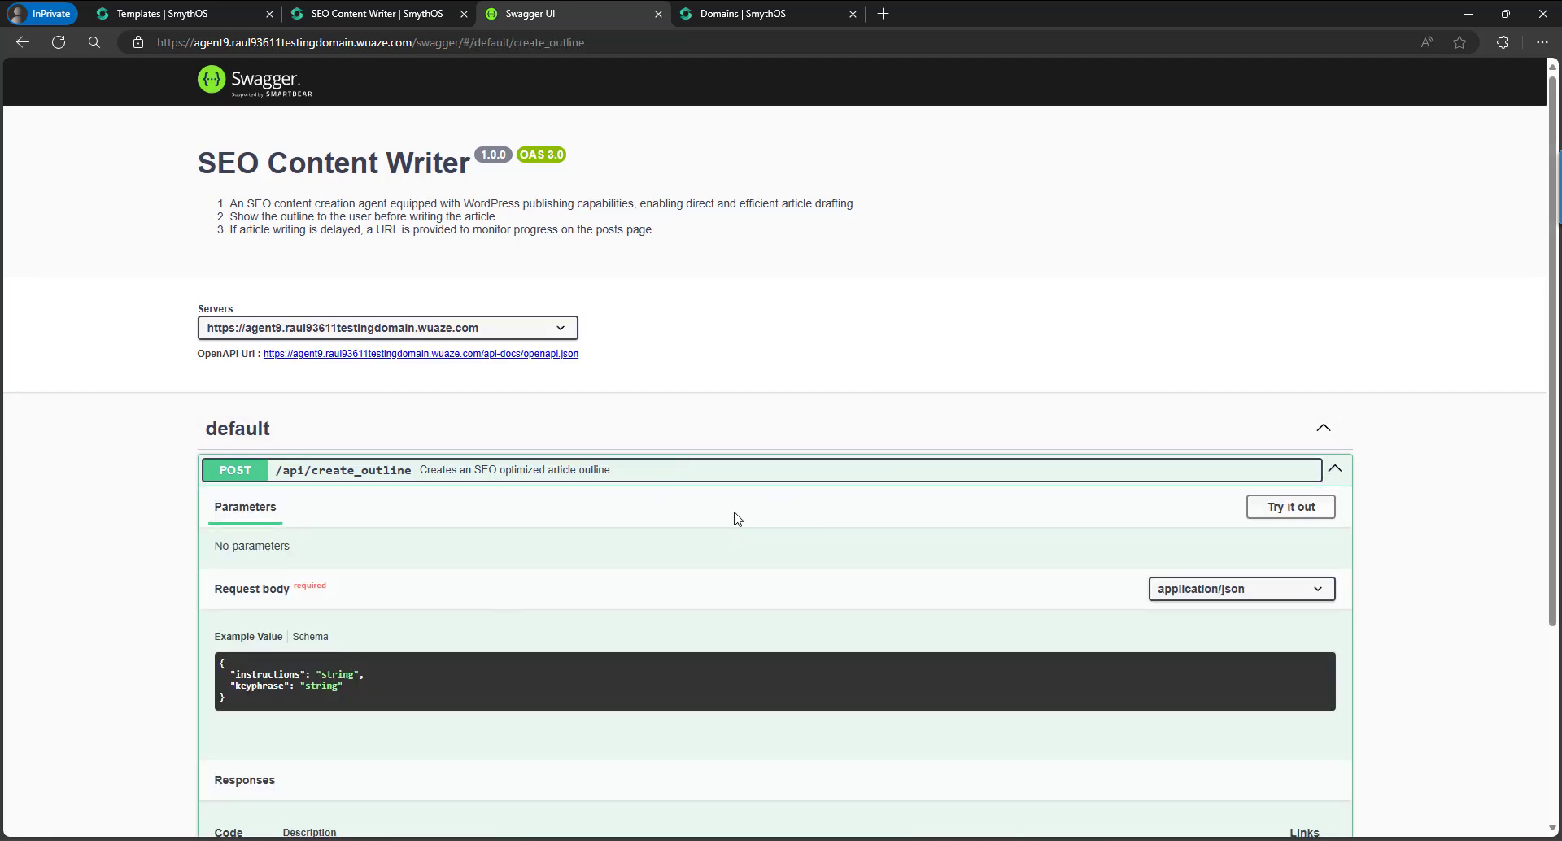
scroll(732, 517, "down", 3)
scroll(736, 518, "up", 3)
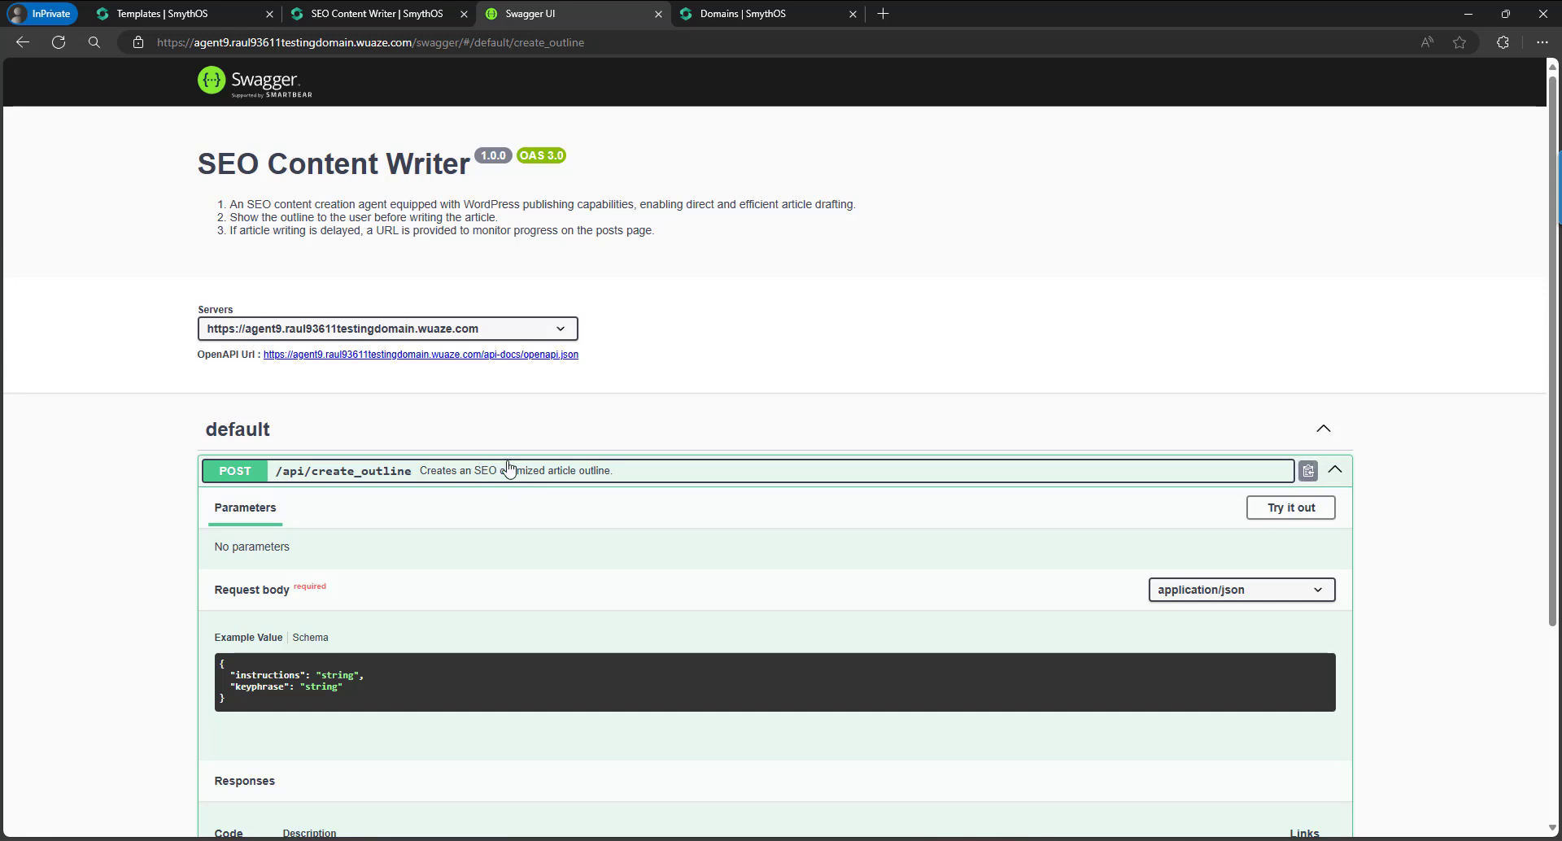
scroll(534, 469, "down", 3)
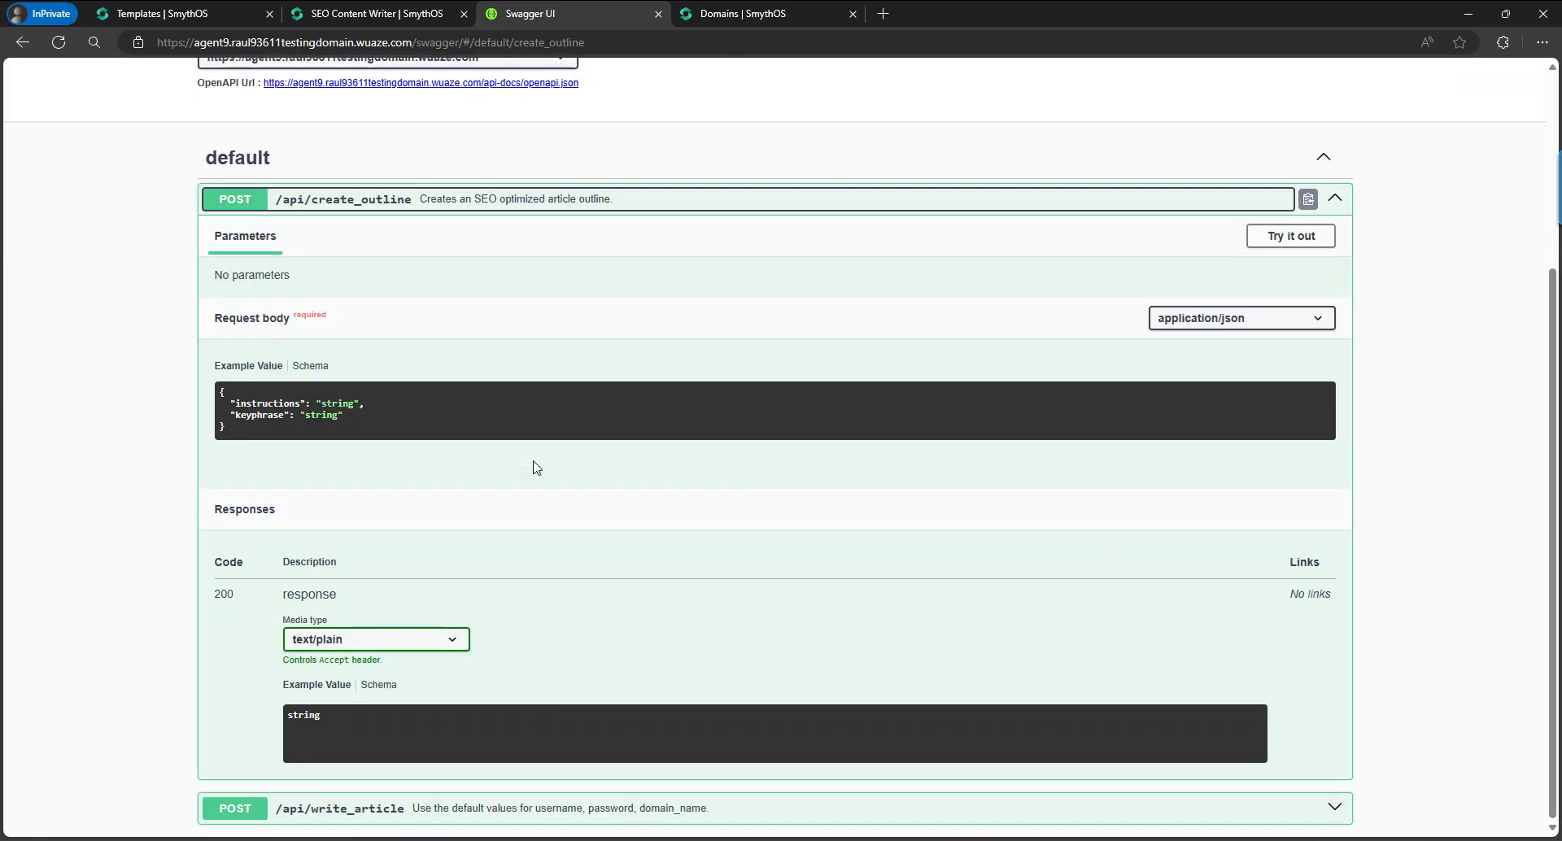
scroll(533, 465, "up", 3)
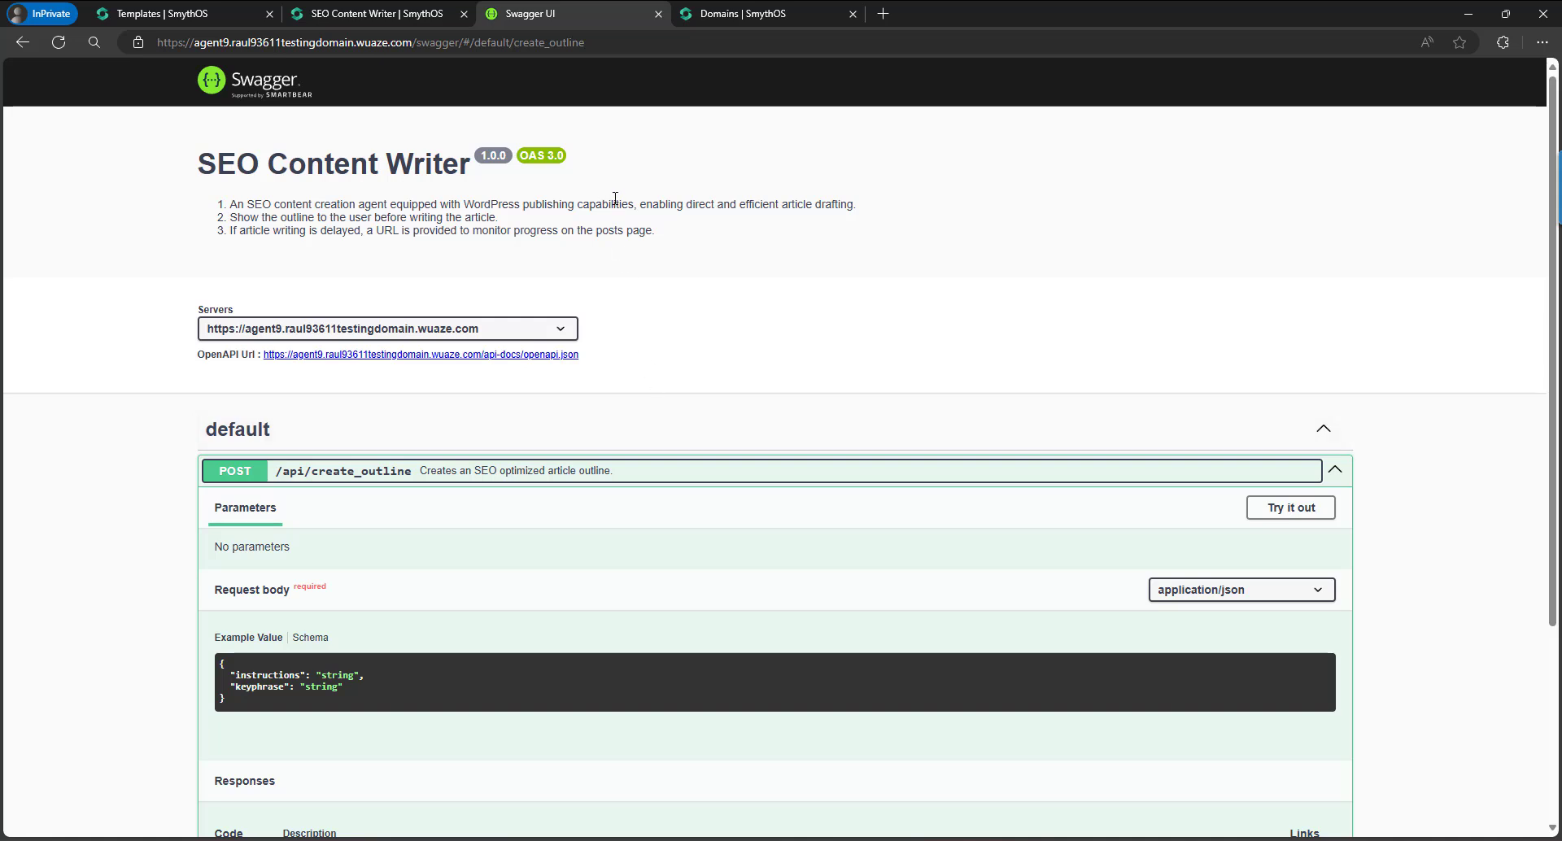
Close the Swagger tab and open the SmythOS Agents list, dismissing the welcome video.
left_click(657, 15)
left_click(657, 15)
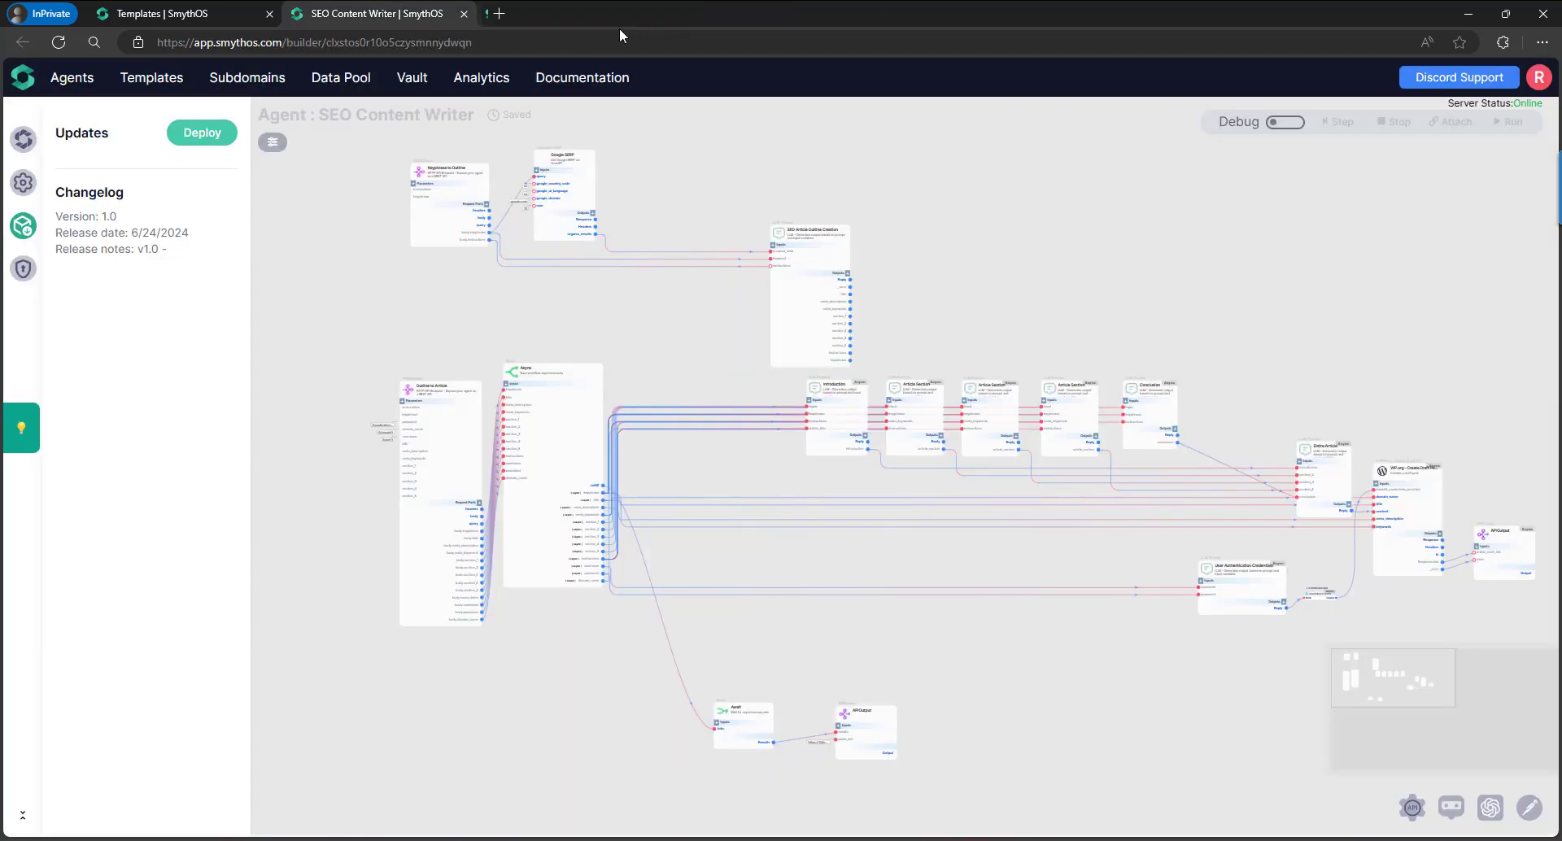
left_click(29, 140)
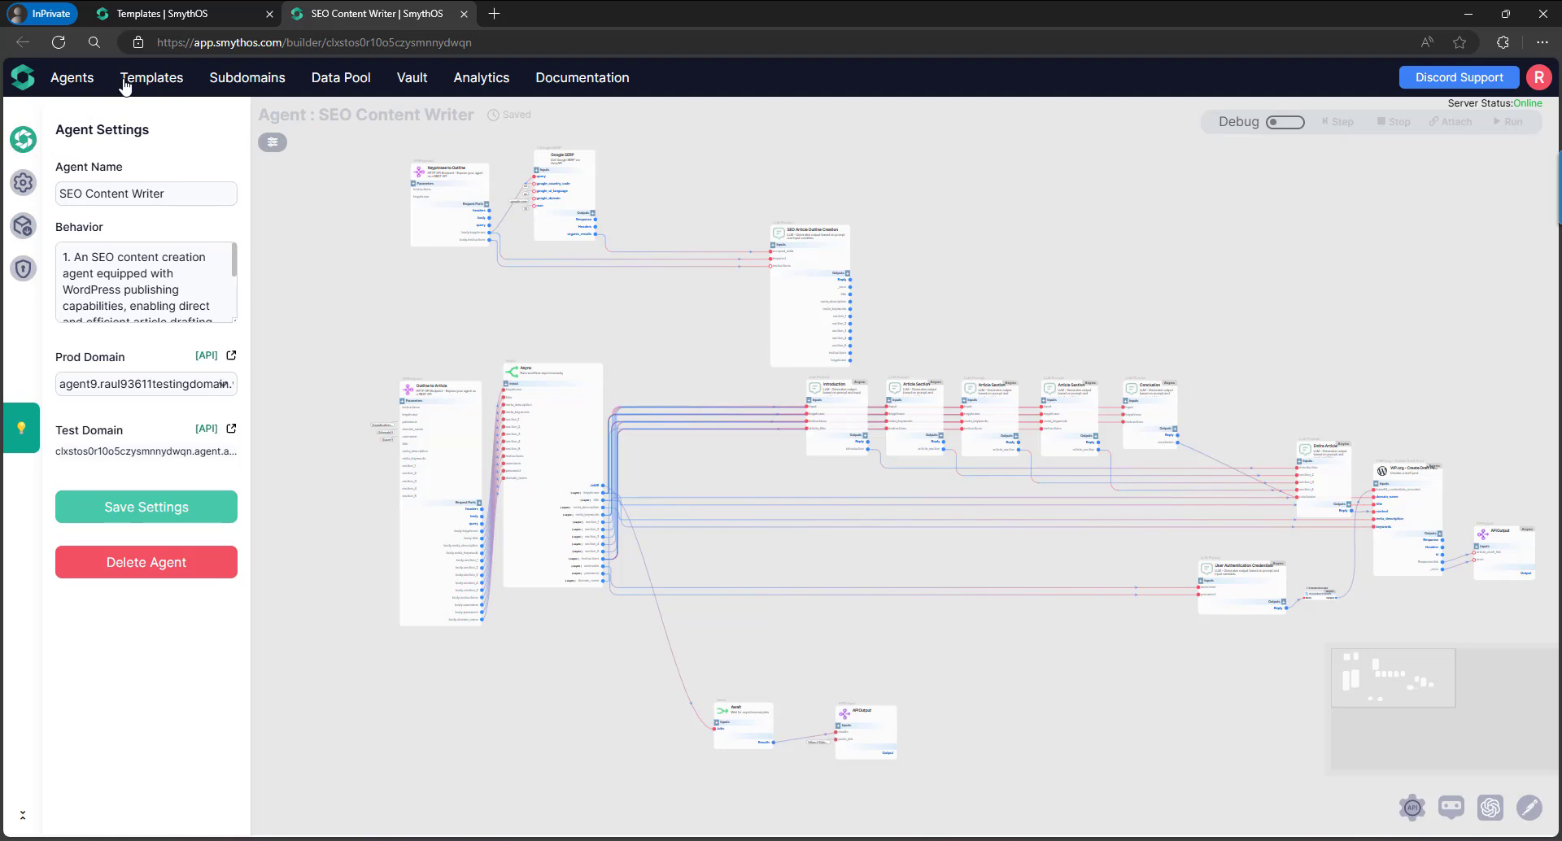
left_click(187, 14)
left_click(65, 79)
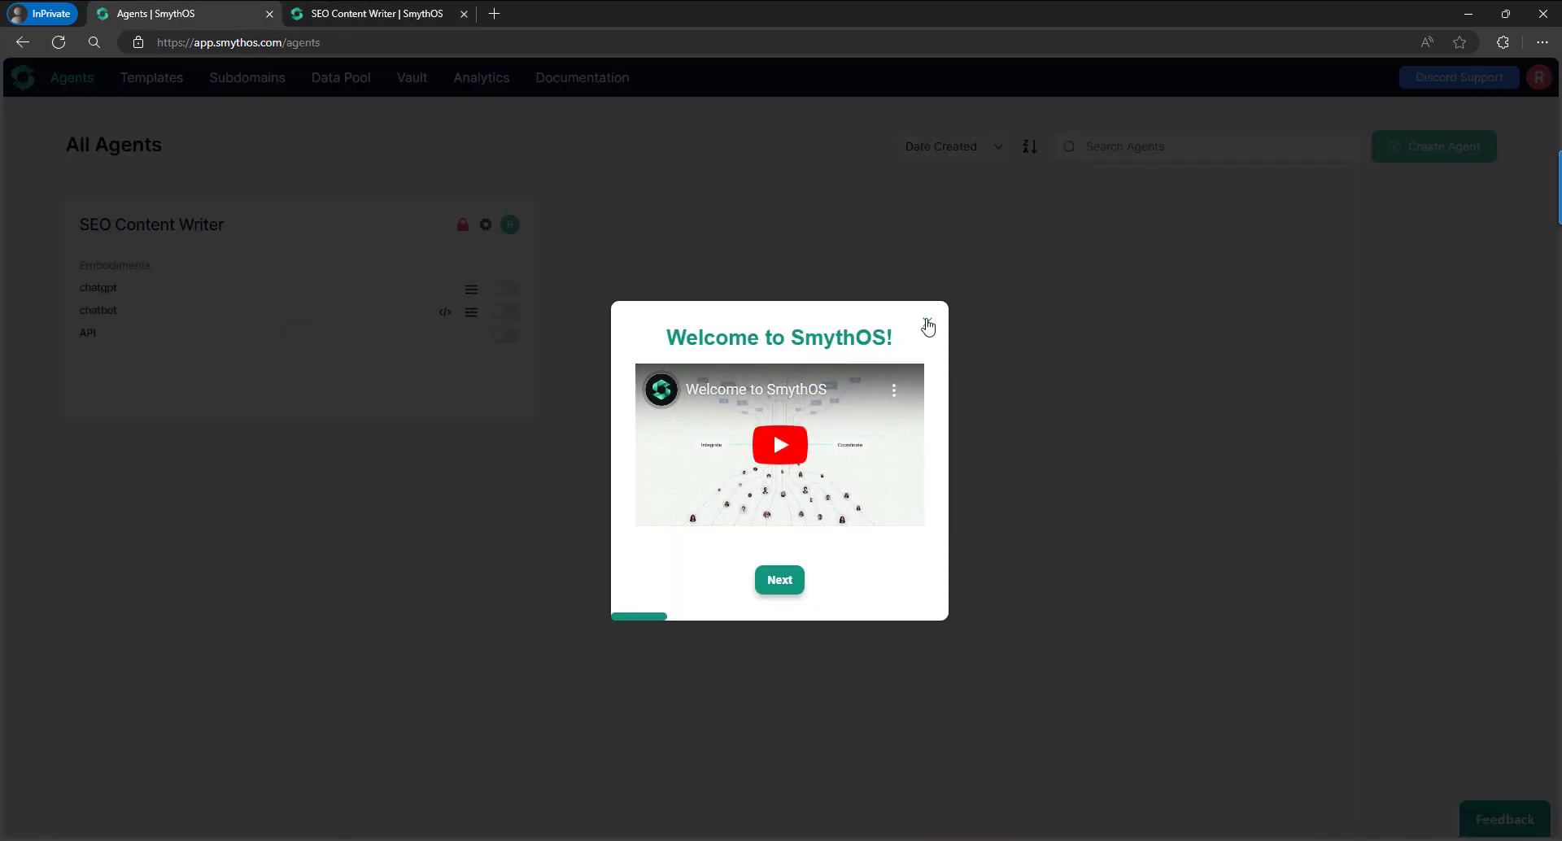
left_click(927, 322)
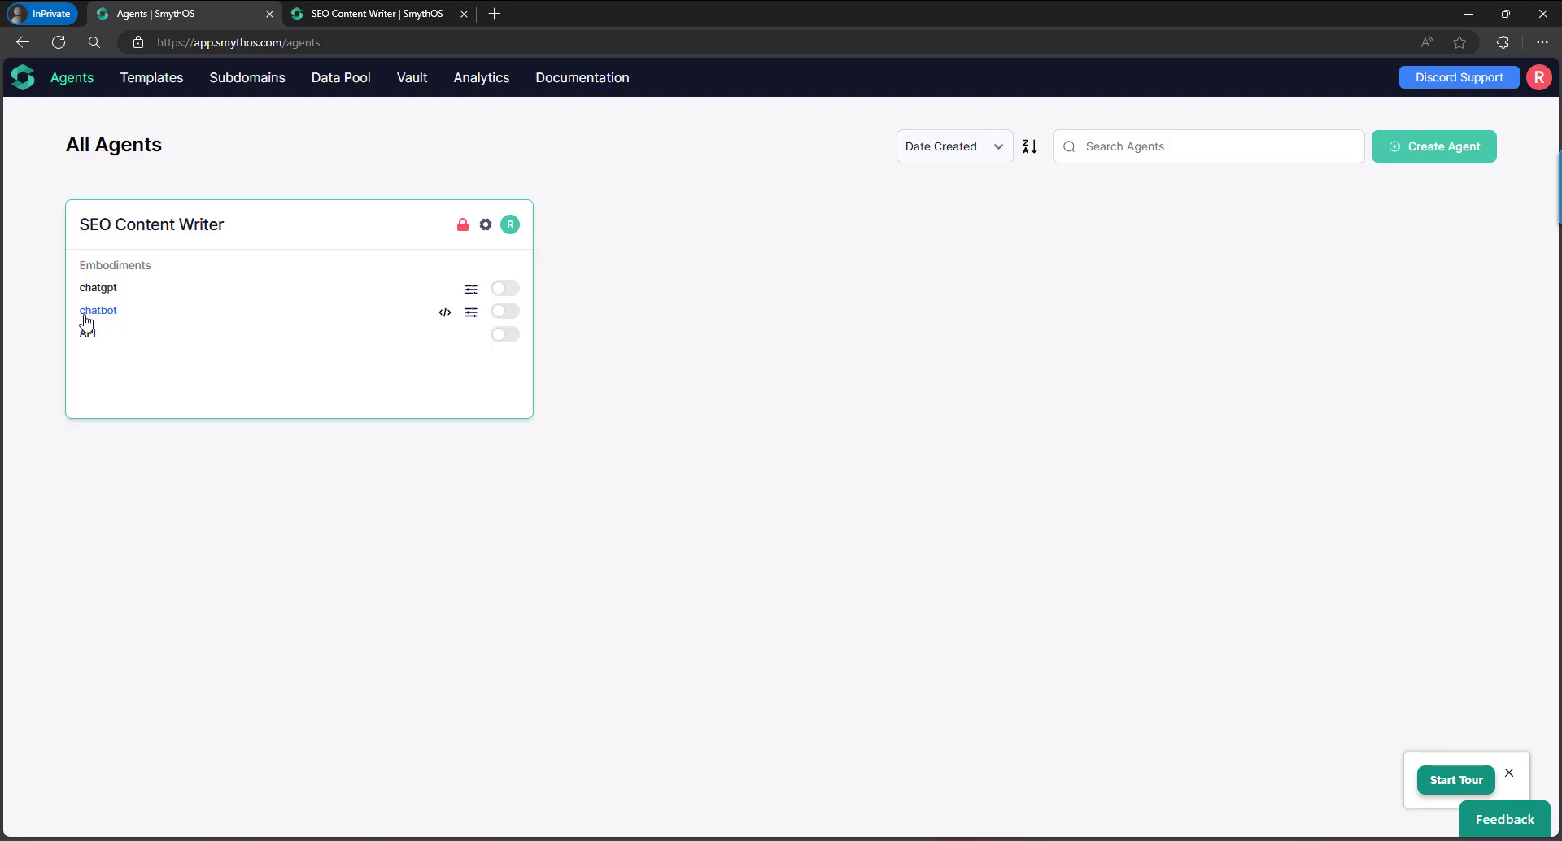
Copy the SEO Content Writer's Chatbot Integration Snippet.
left_click(444, 314)
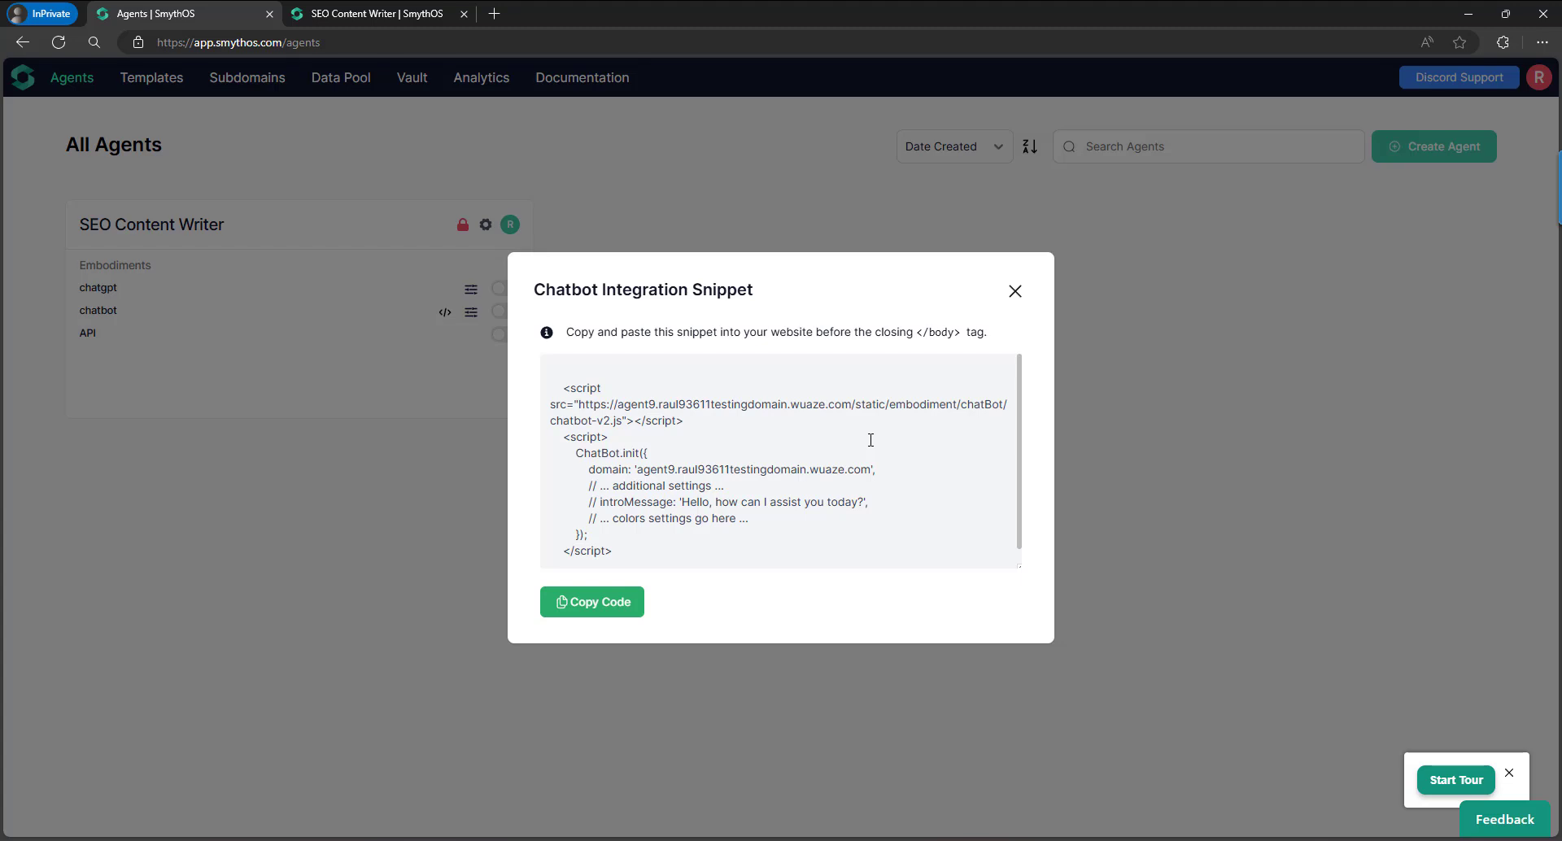
left_click_drag(610, 551, 553, 380)
left_click(641, 386)
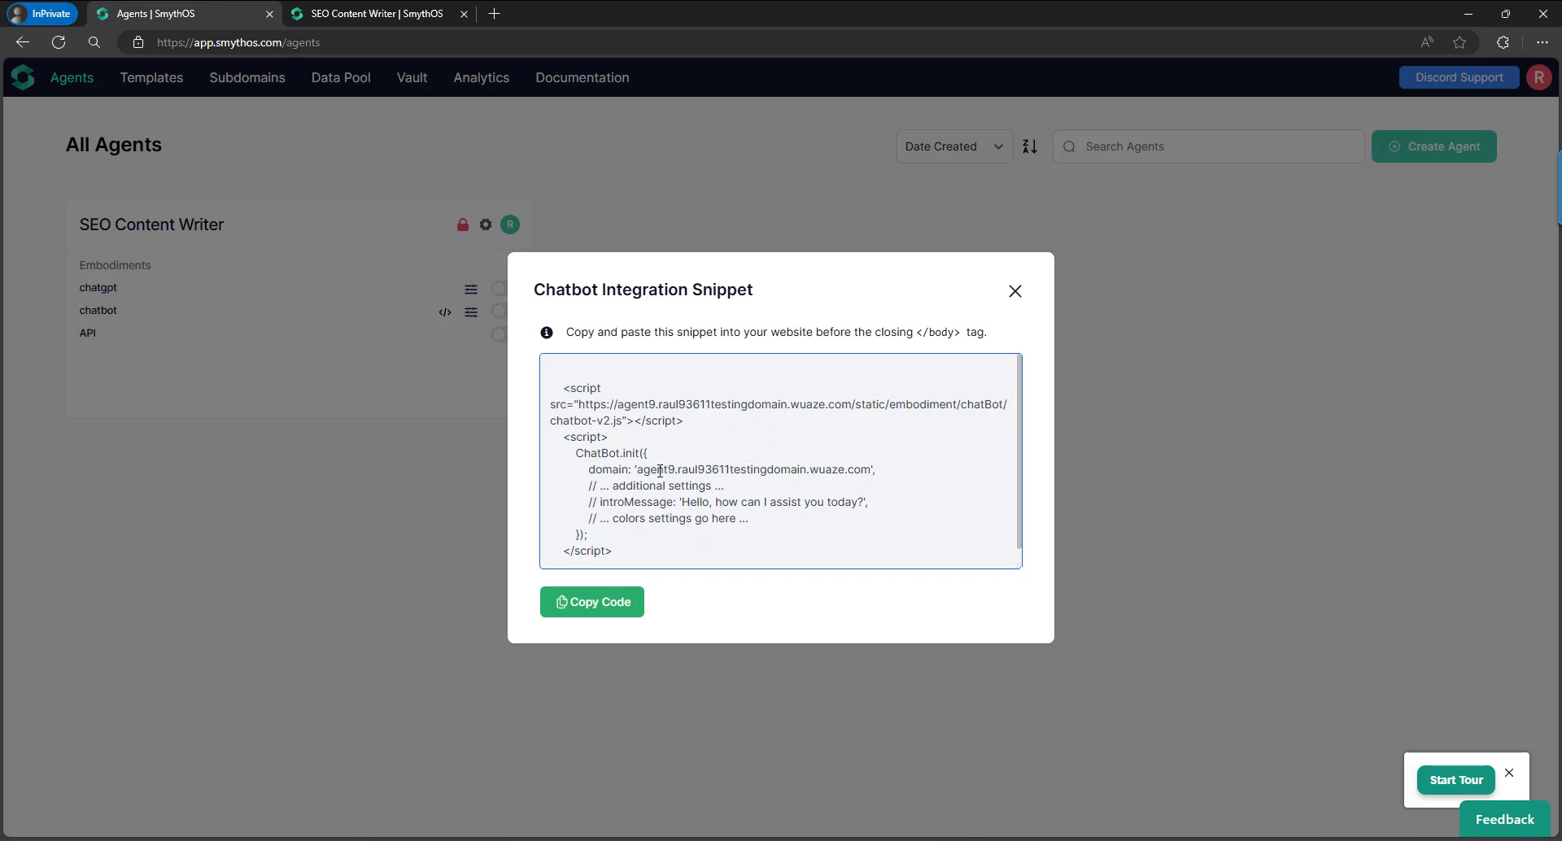
left_click(591, 602)
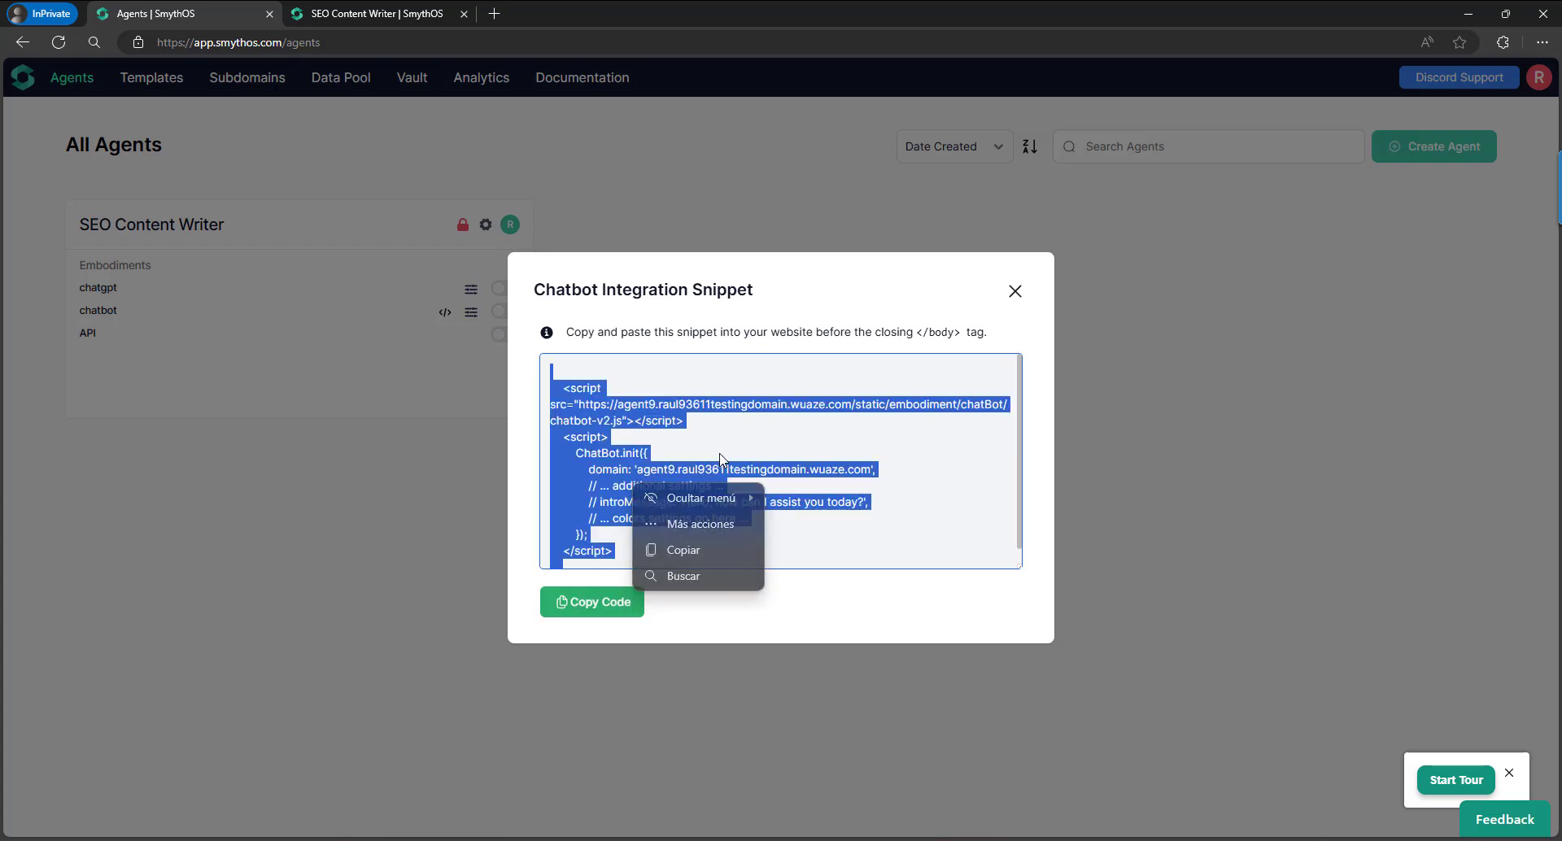
mouse_move(622, 836)
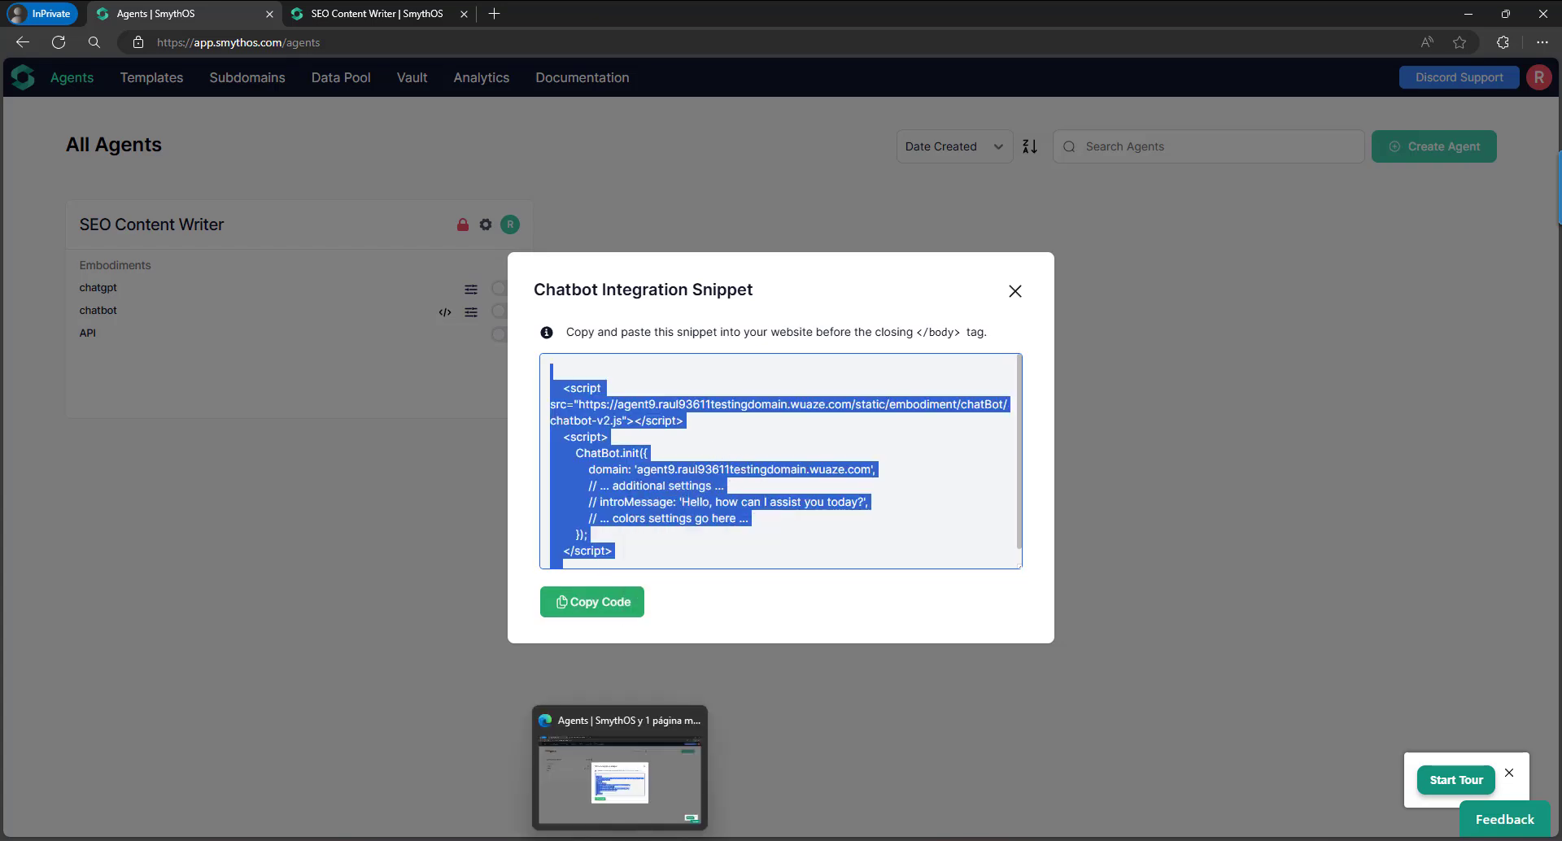
Open the InfinityFree Control Panel, close the CNAME and subscriptions tabs, and launch Online File Manager.
left_click(602, 781)
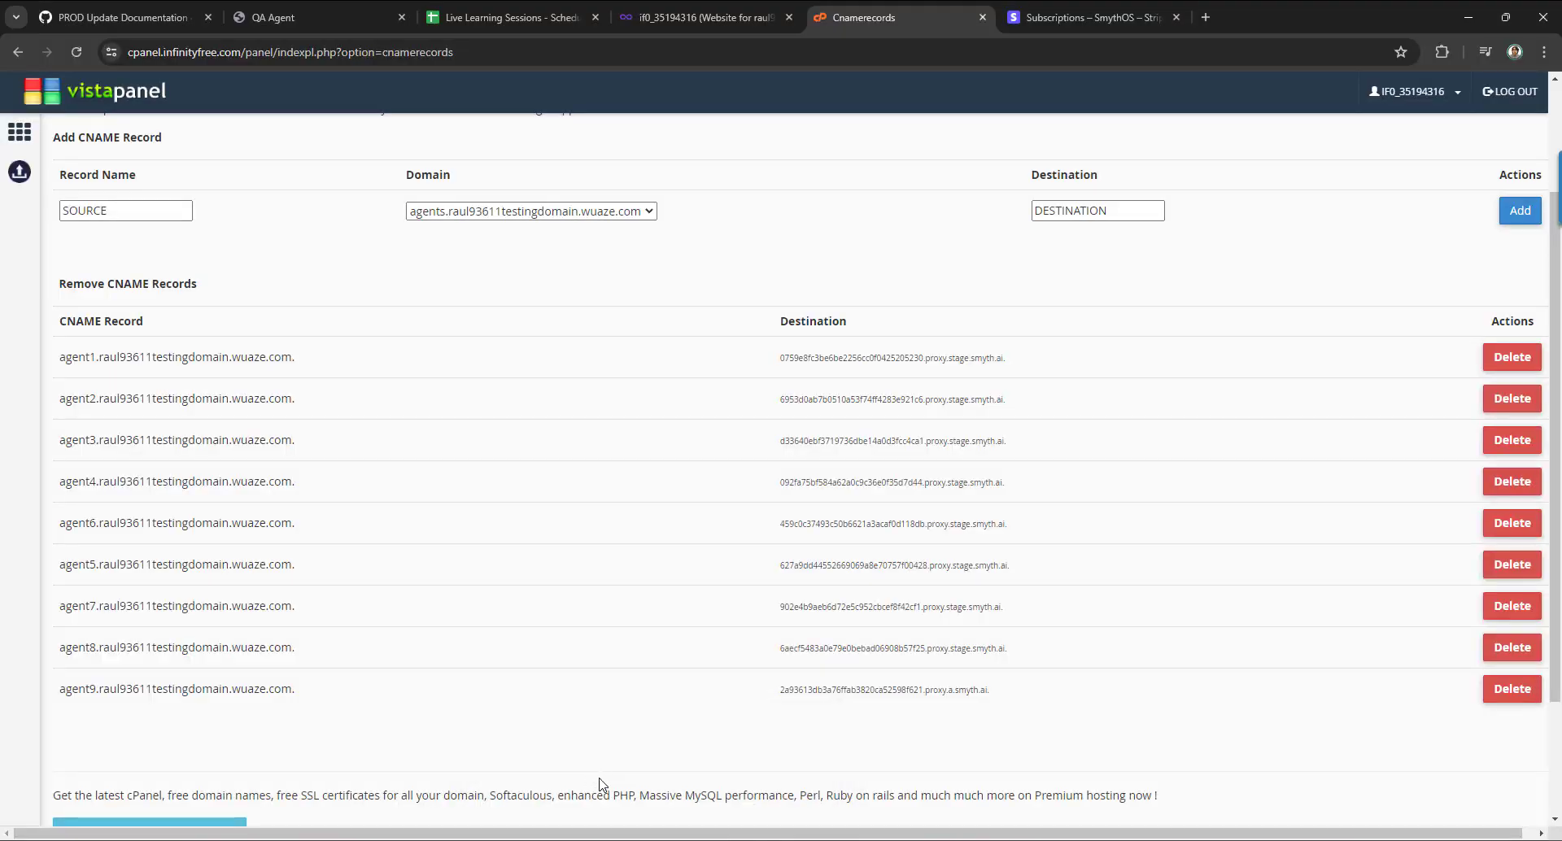
left_click(704, 17)
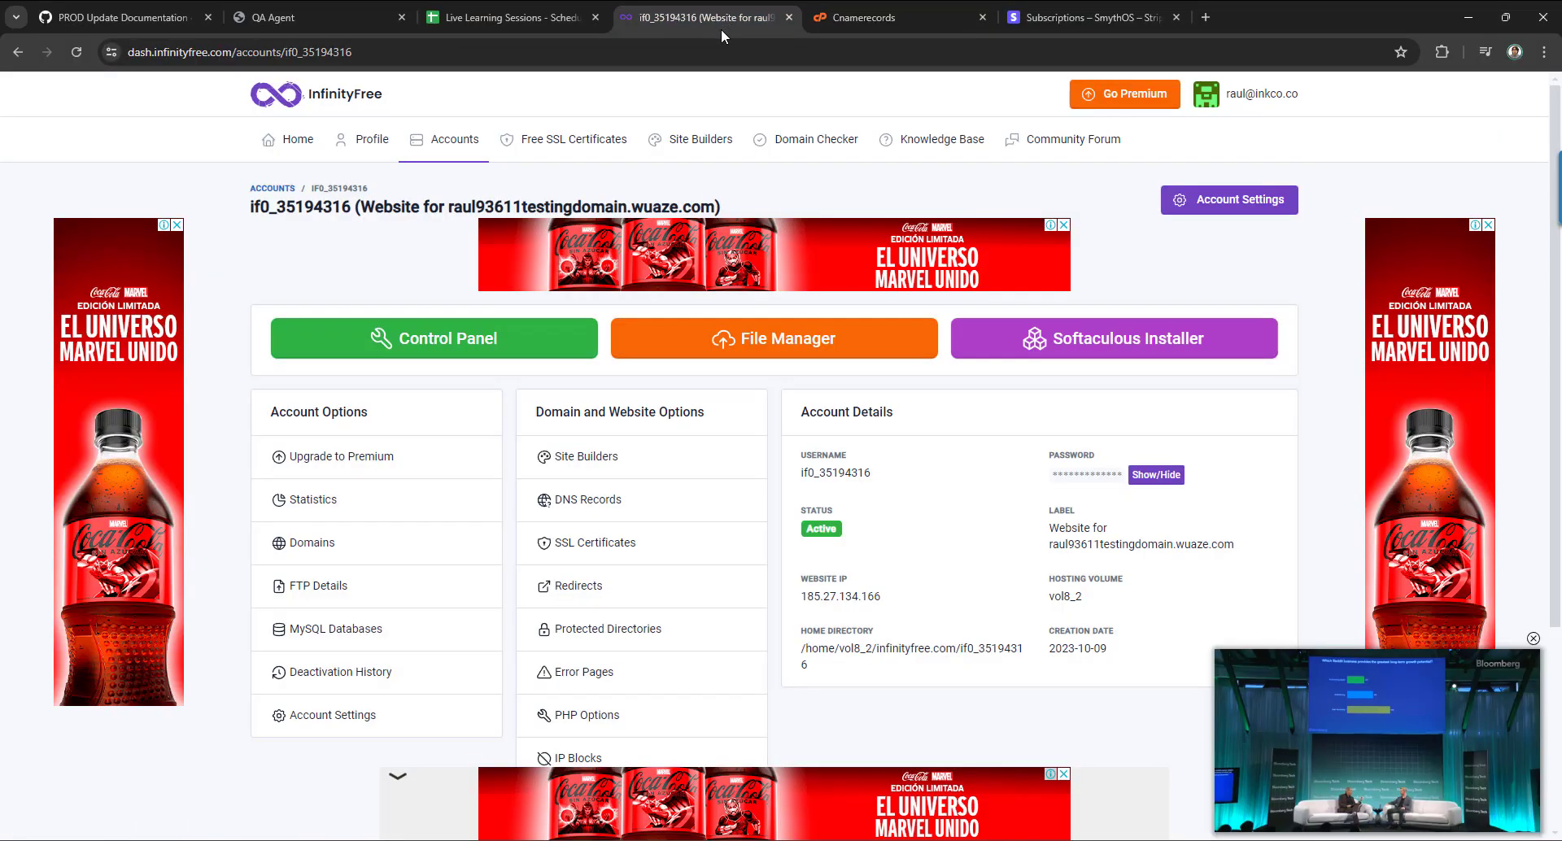
left_click(527, 342)
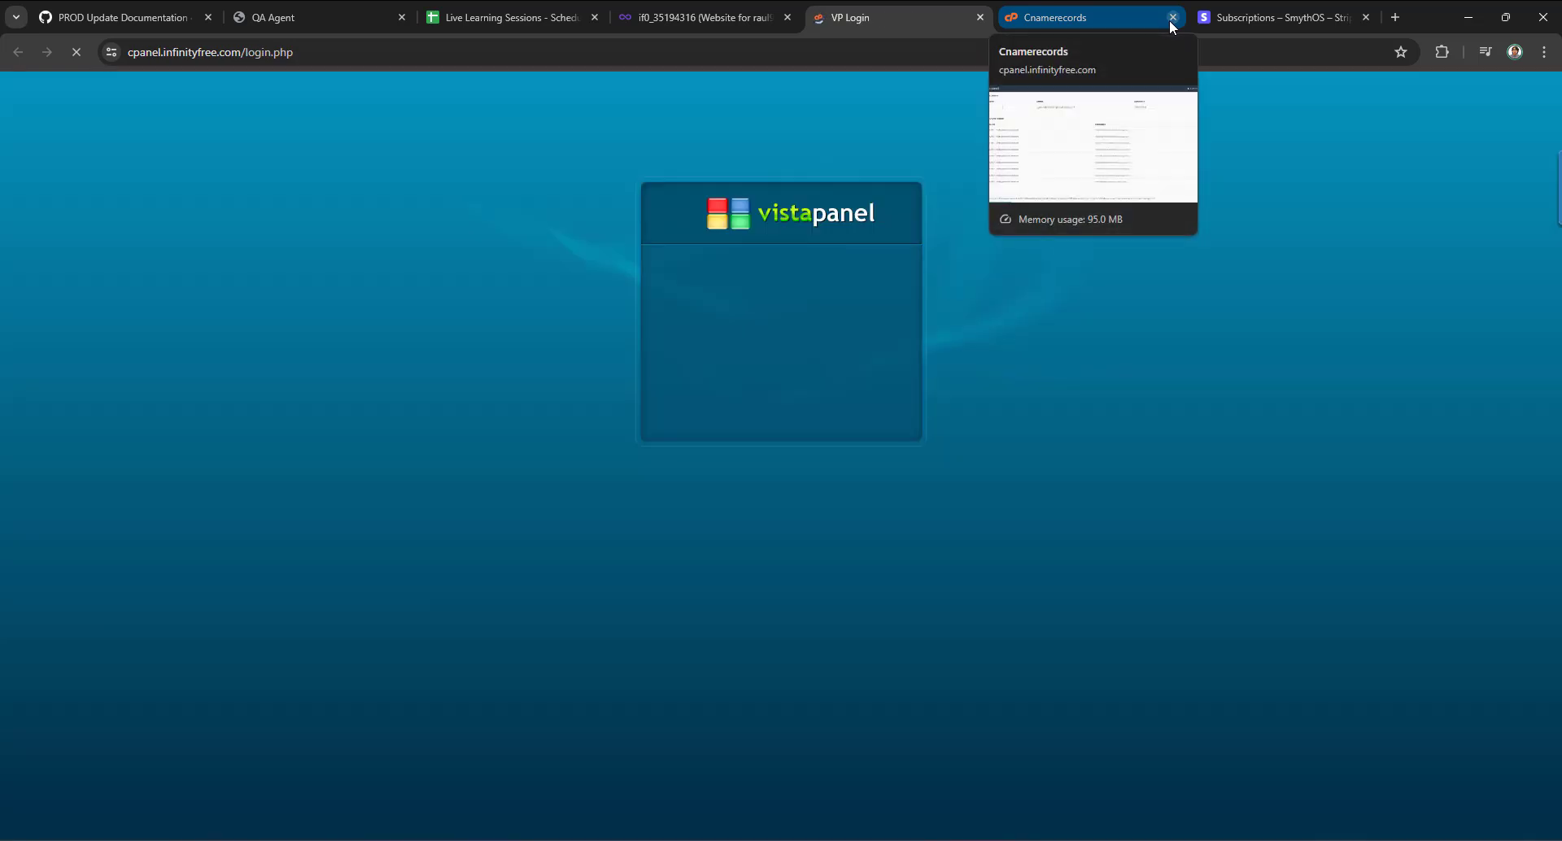
left_click(1170, 17)
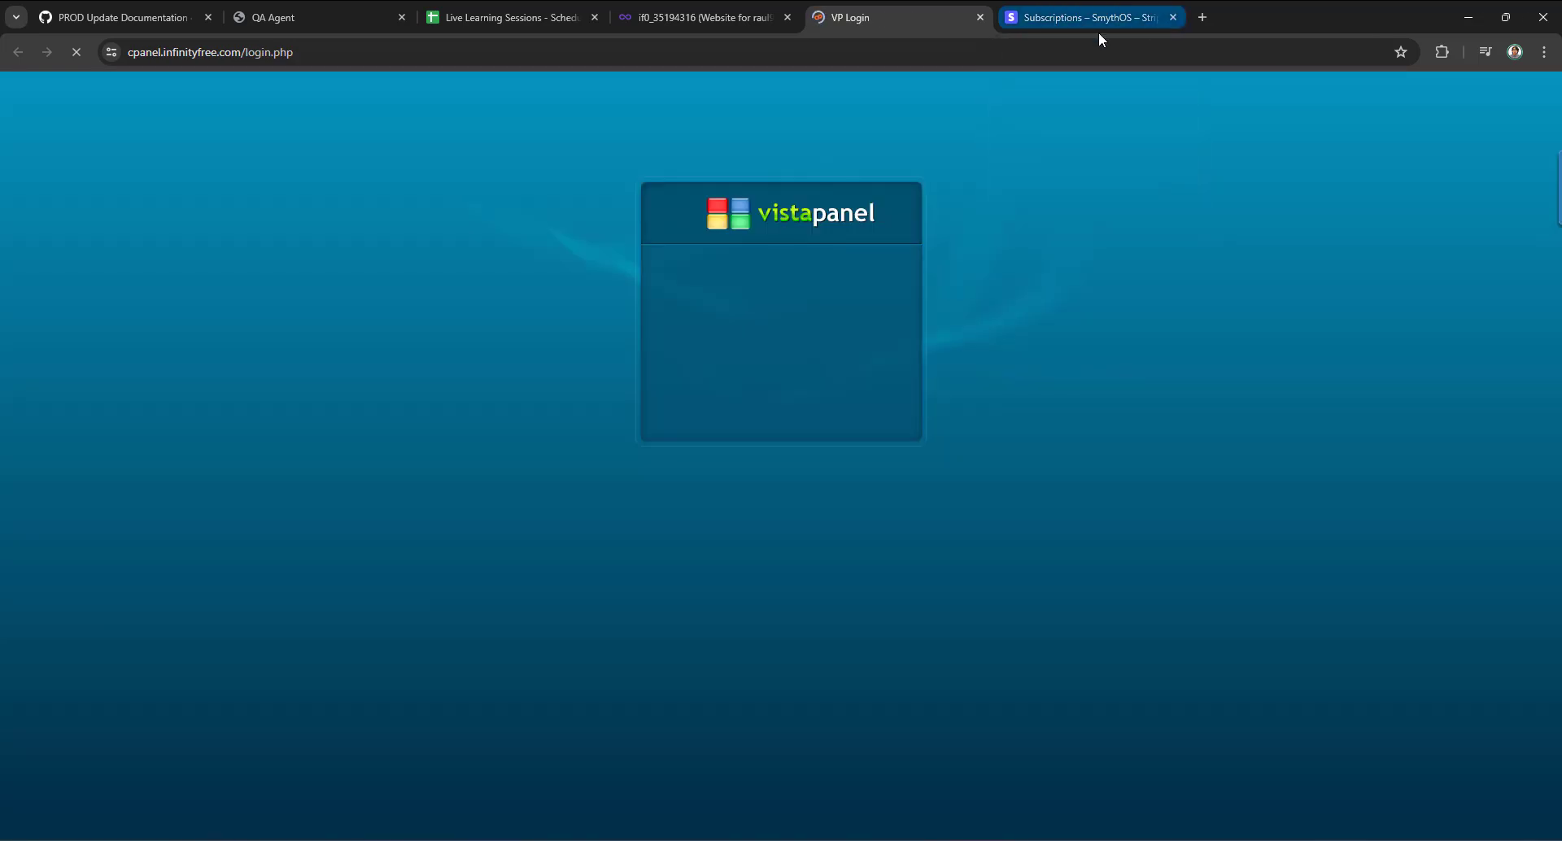
left_click(1173, 17)
scroll(454, 380, "down", 4)
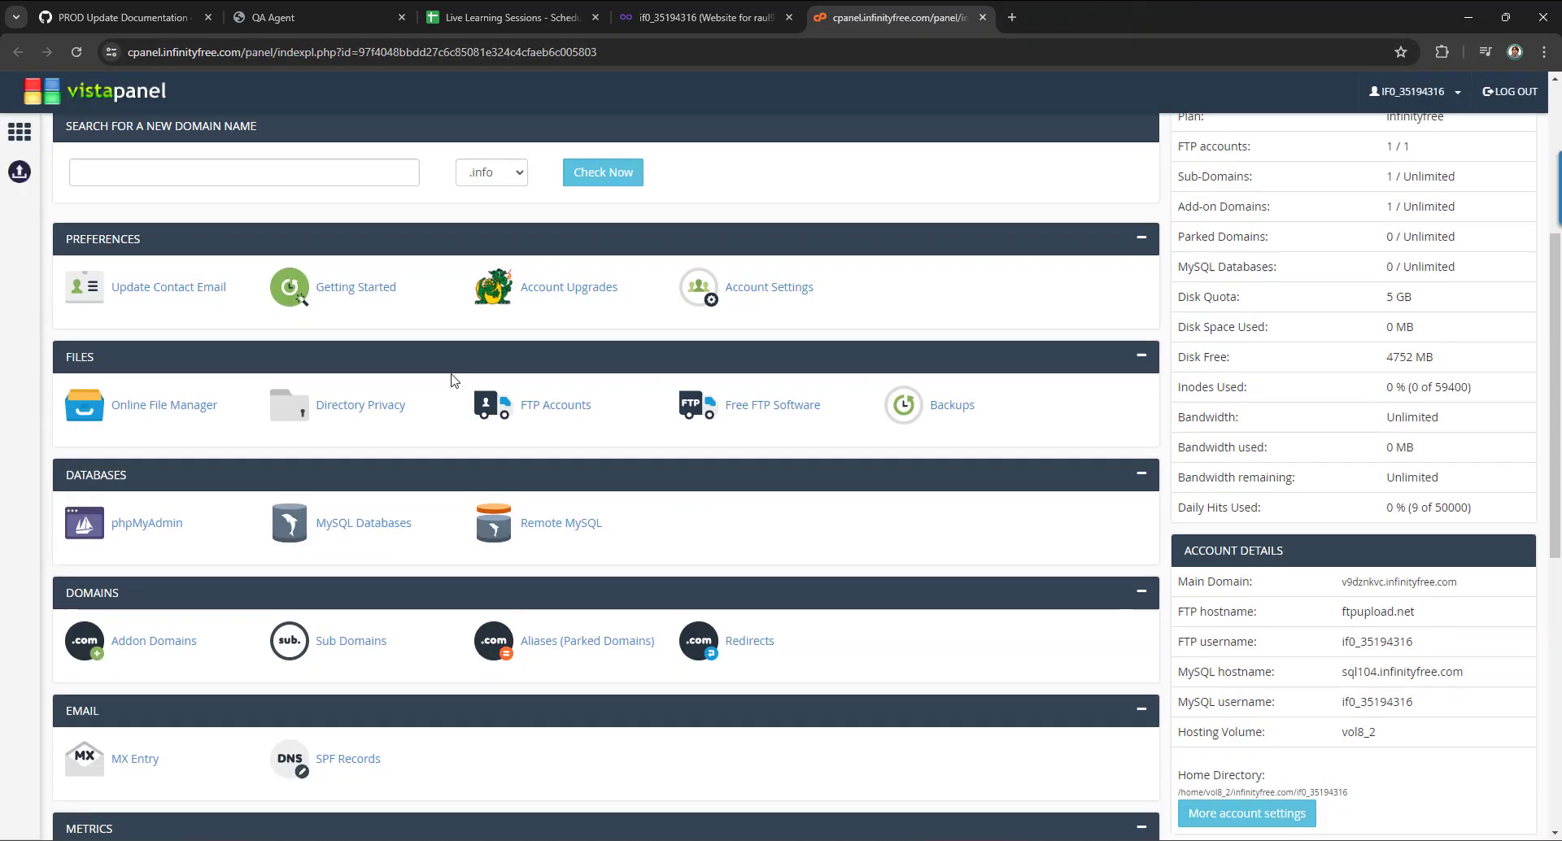
scroll(453, 379, "down", 2)
left_click(175, 279)
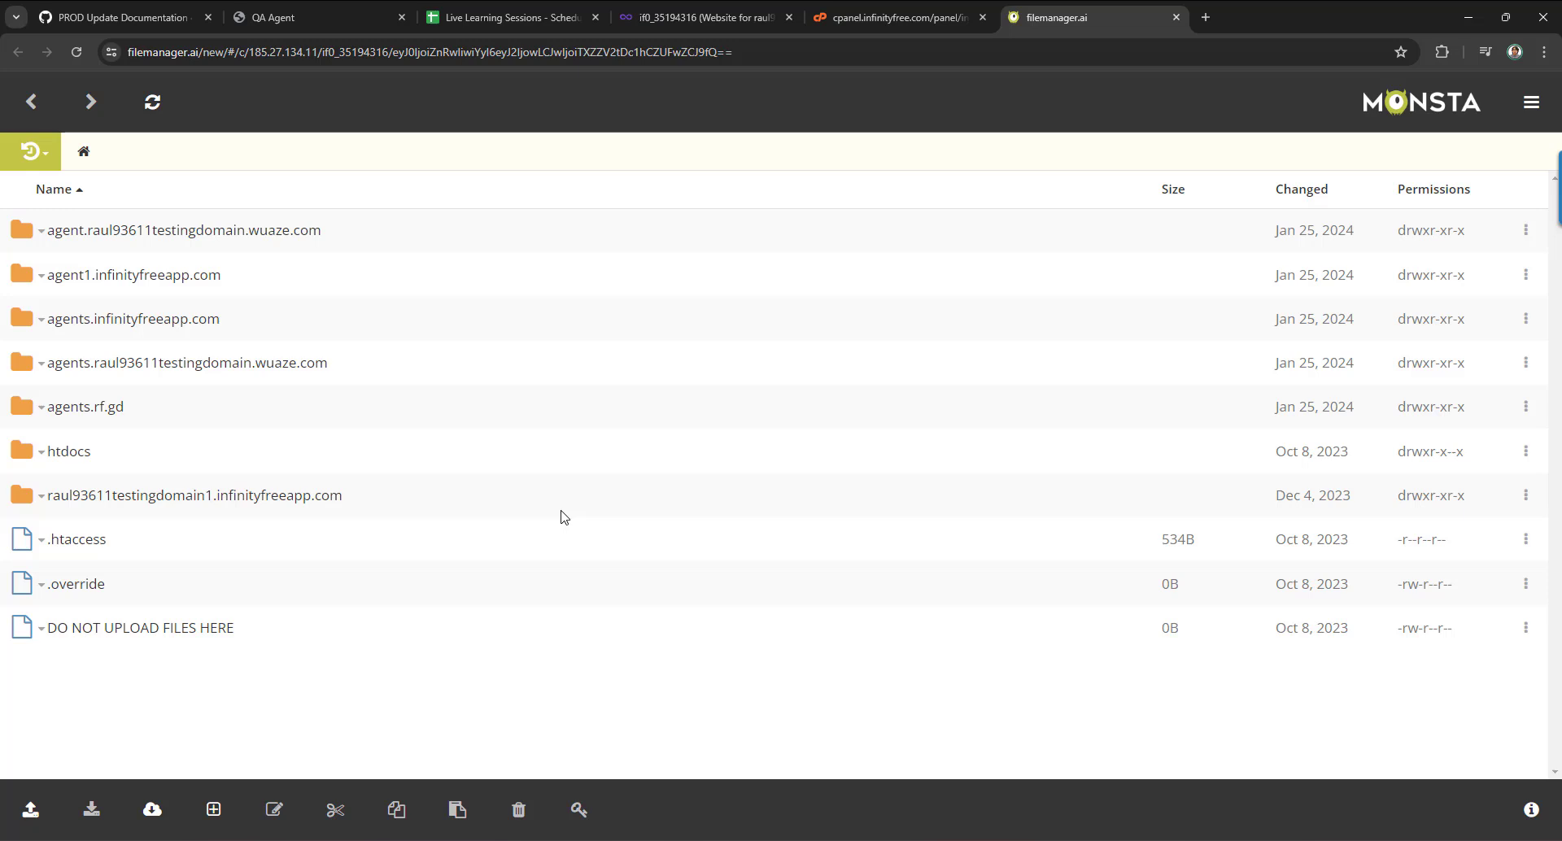
Open htdocs/index.php in the Monsta editor.
left_click(62, 451)
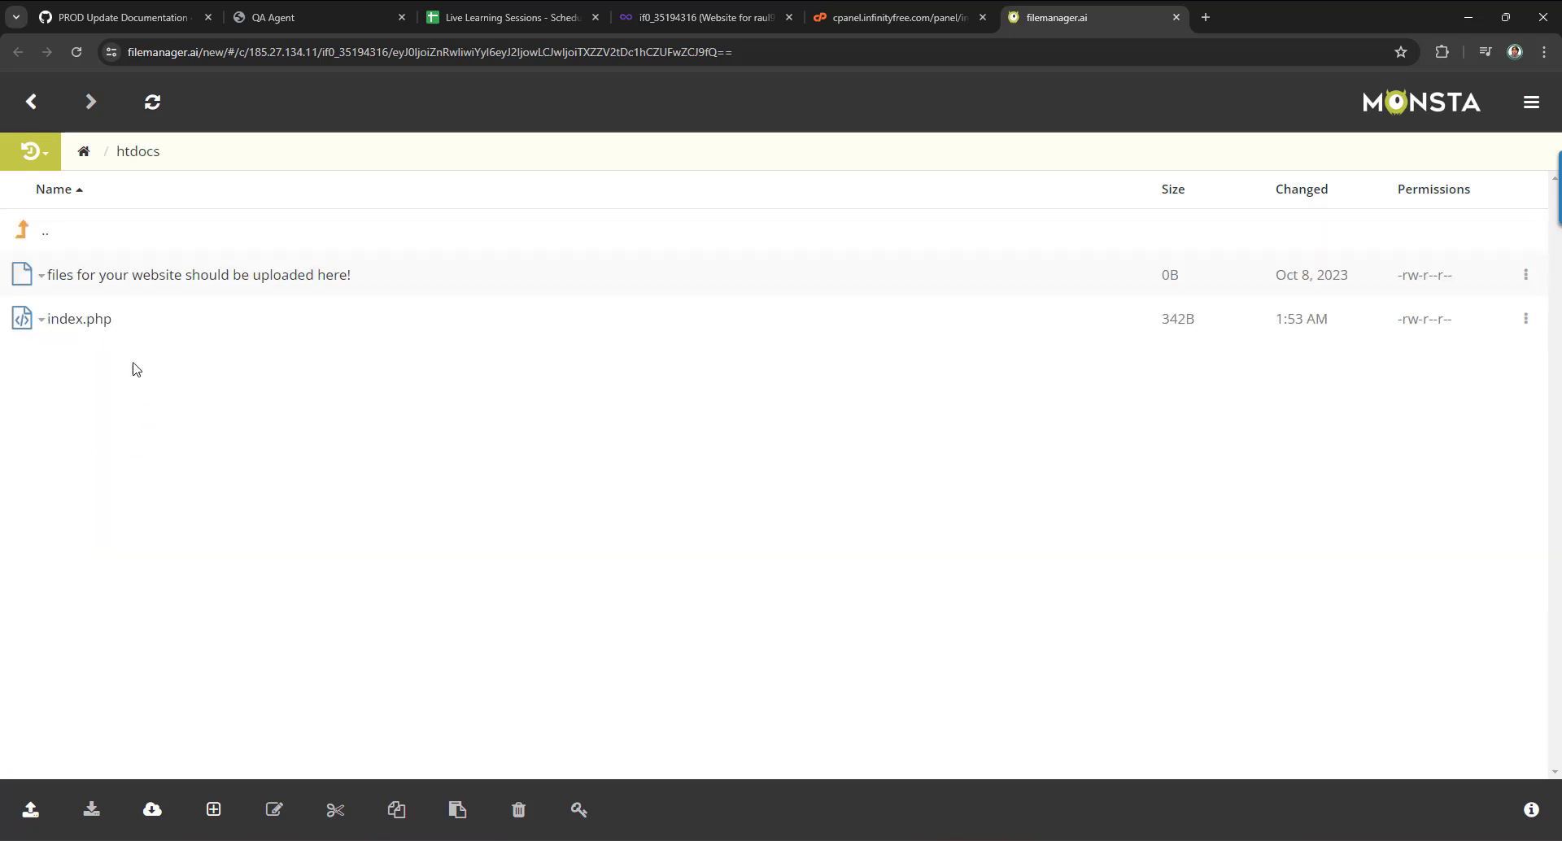
left_click(41, 318)
left_click(96, 349)
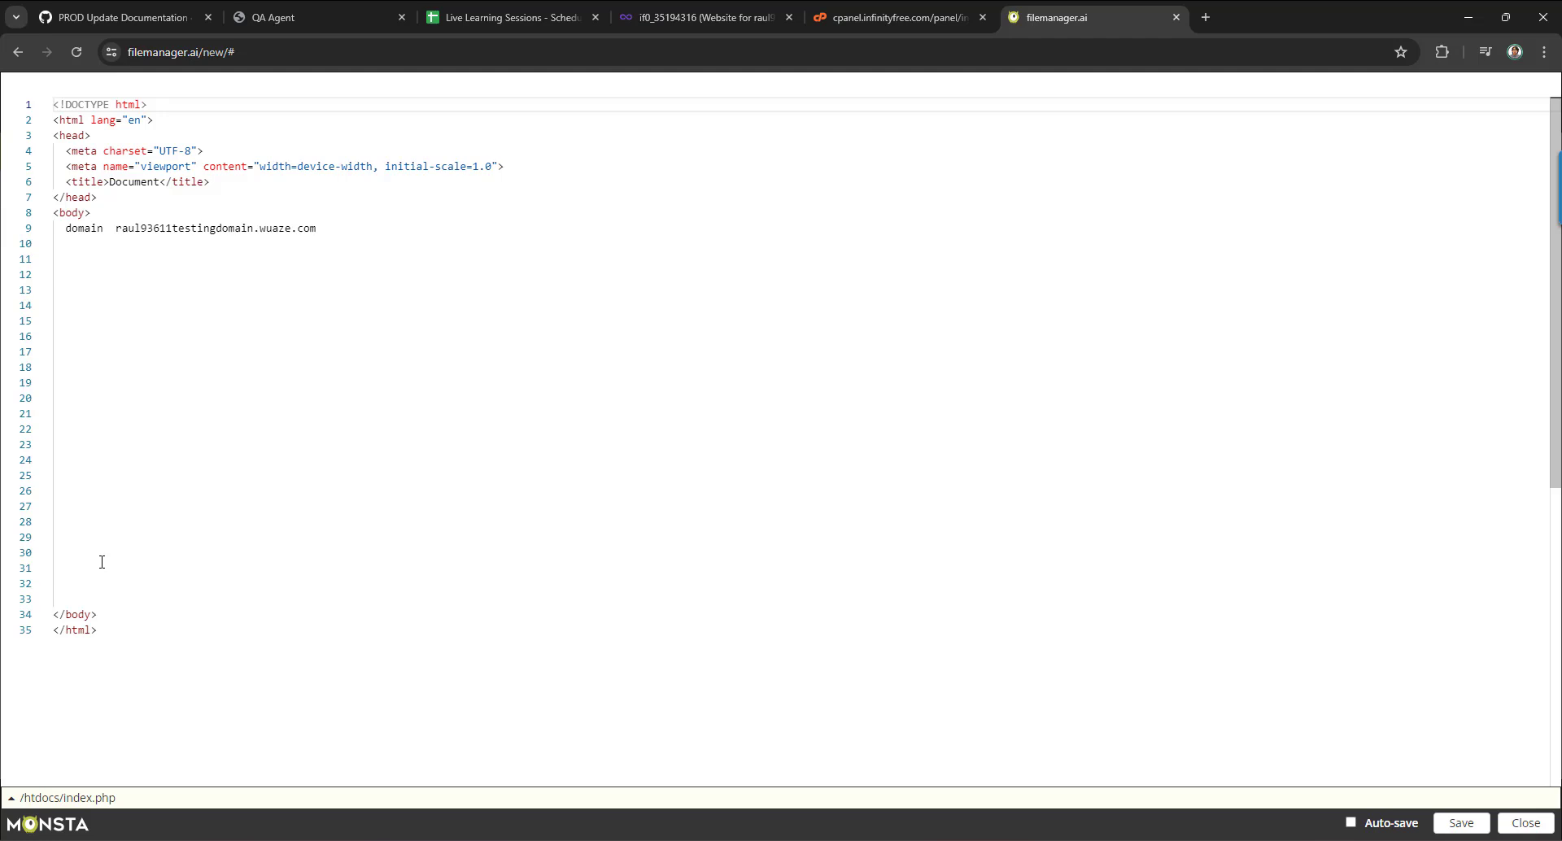
Paste the chatbot snippet at line 27 before </body>, remove a blank line, and save.
left_click(126, 501)
key("ctrl+v")
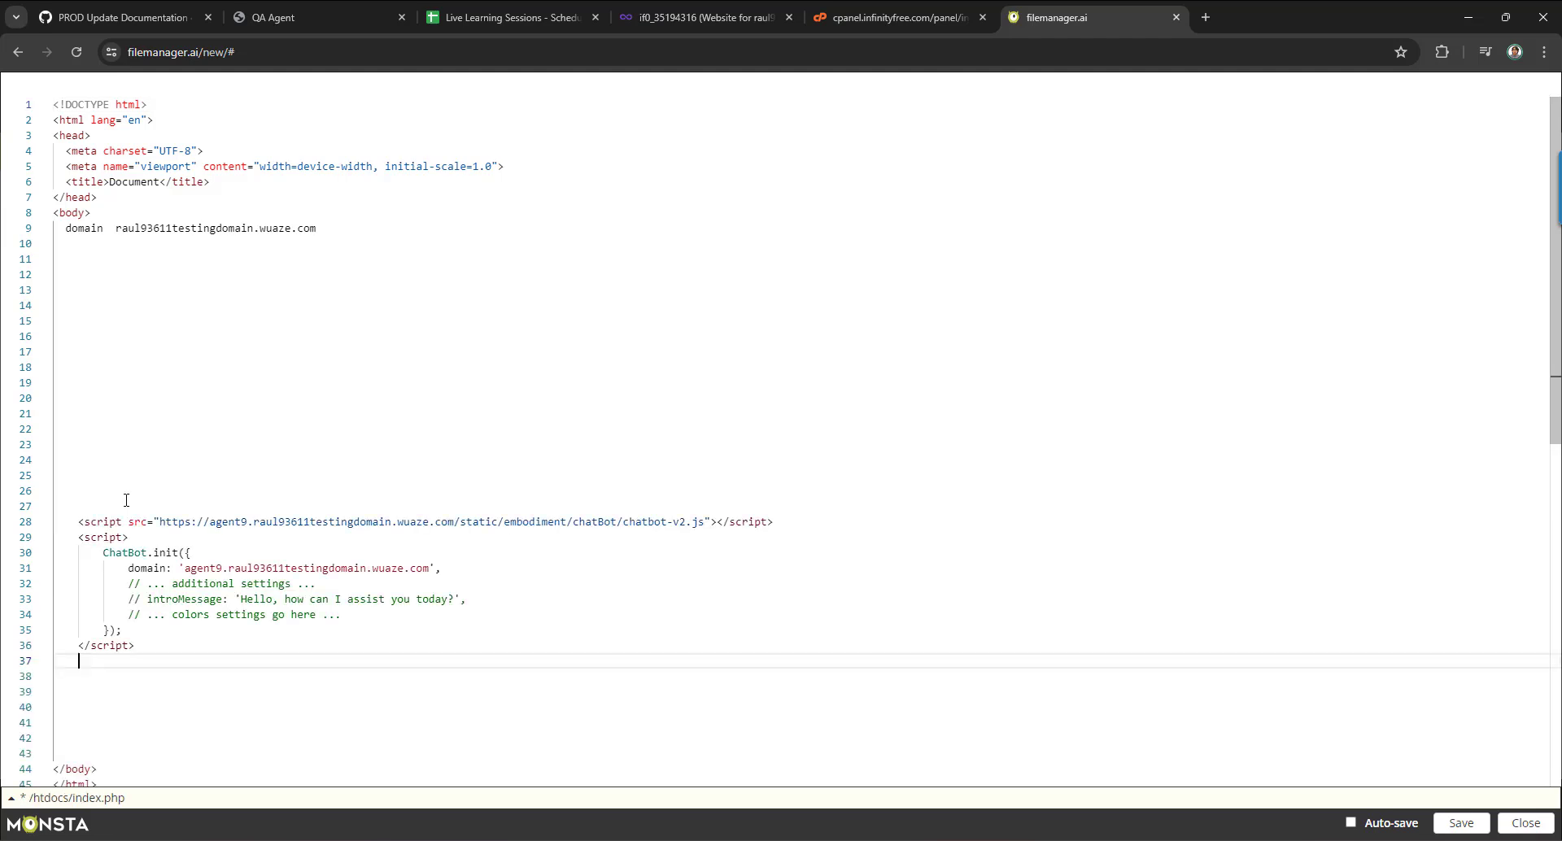
scroll(138, 501, "down", 3)
key("Delete")
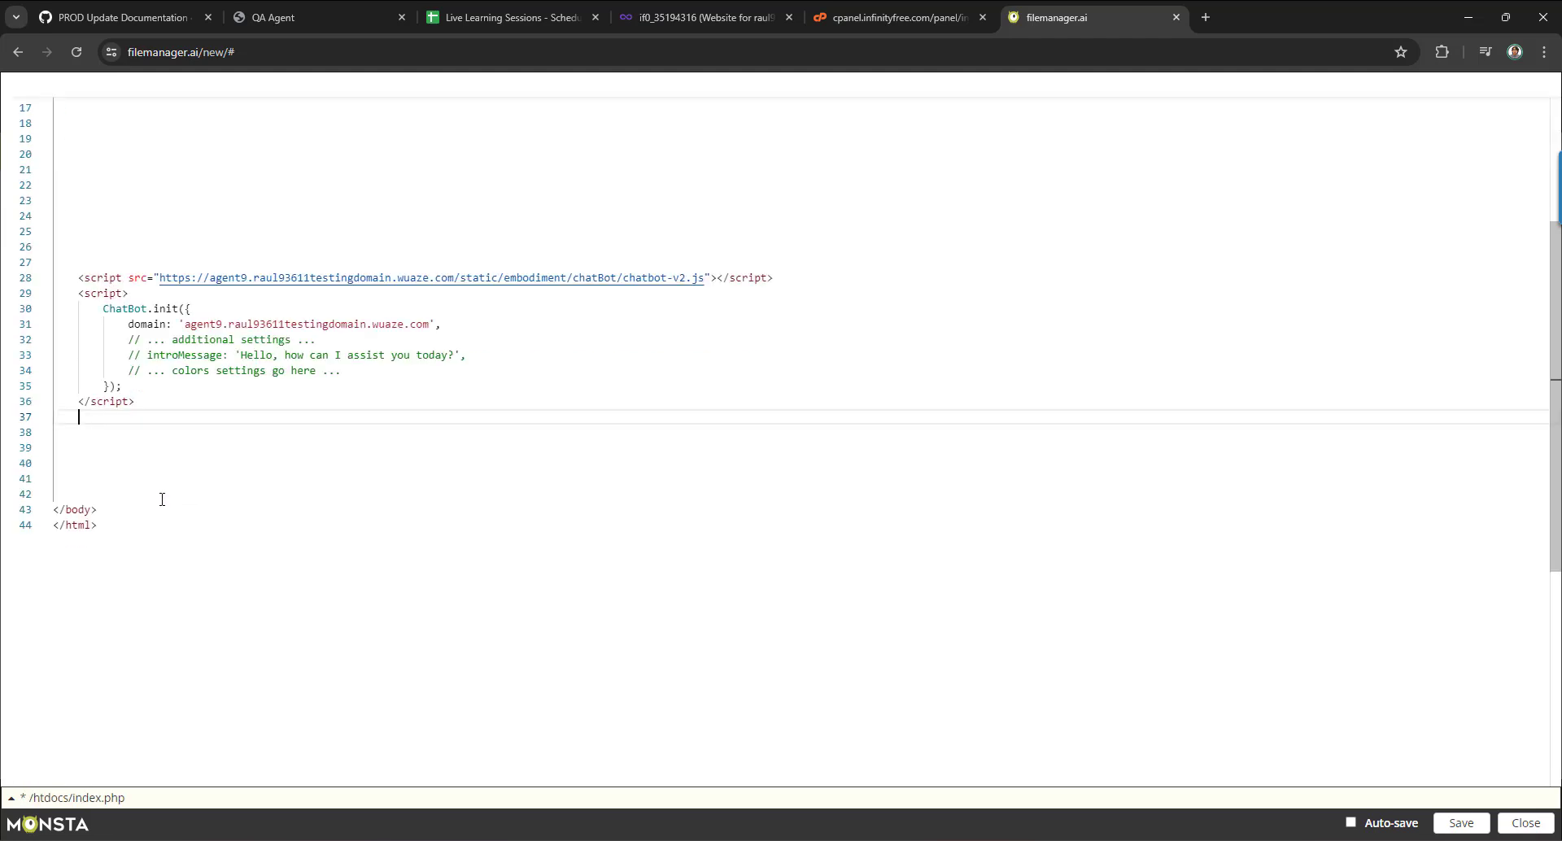
scroll(162, 499, "up", 2)
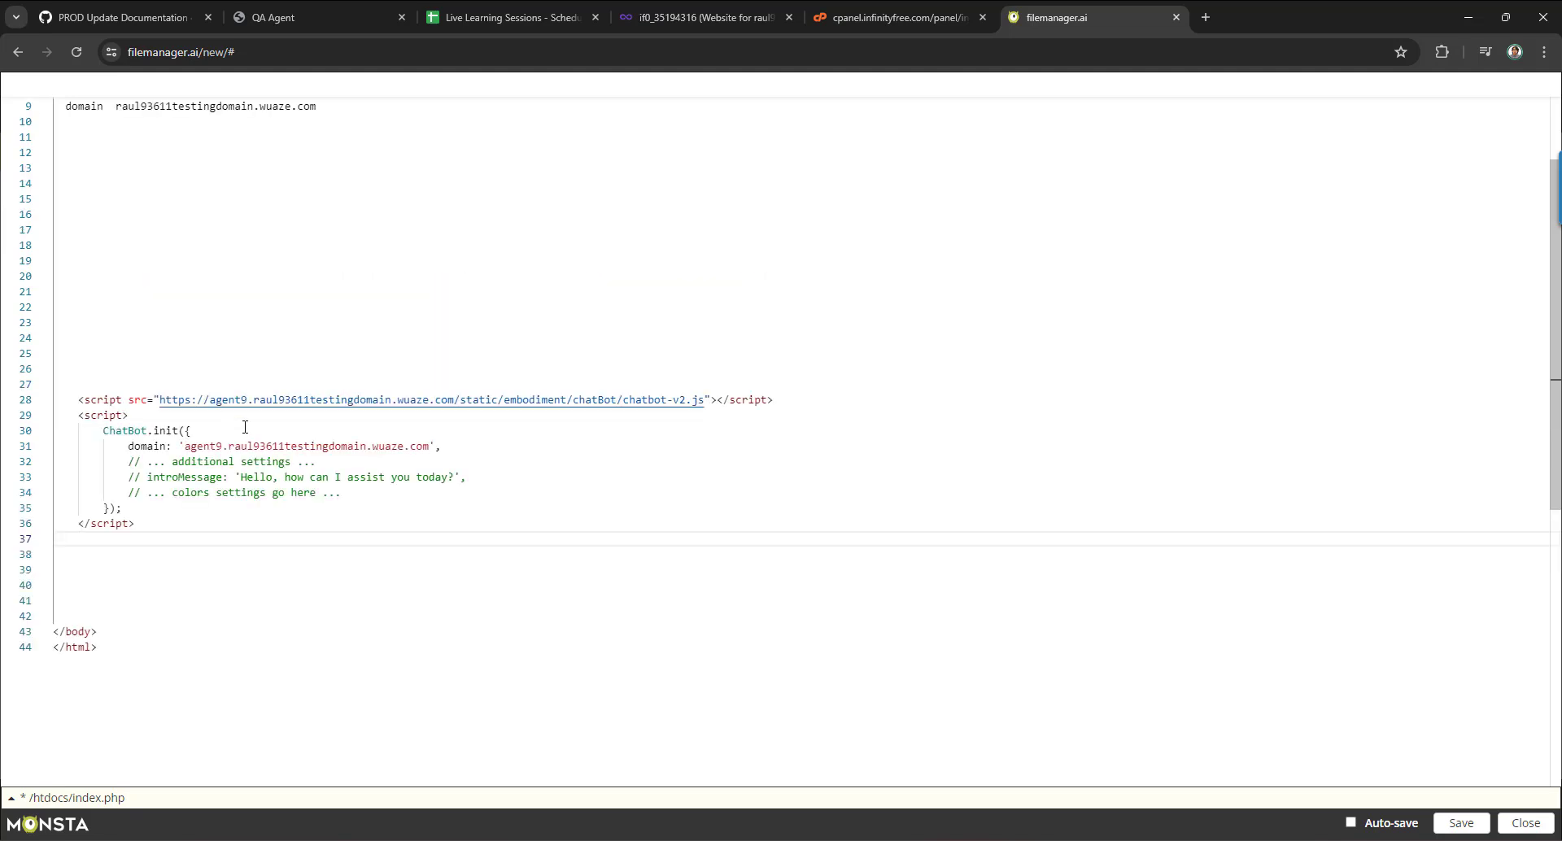
left_click(1460, 822)
Load the test site in a new tab and view its DevTools Console error 'Chatbot is disabled for this domain'.
left_click(1206, 17)
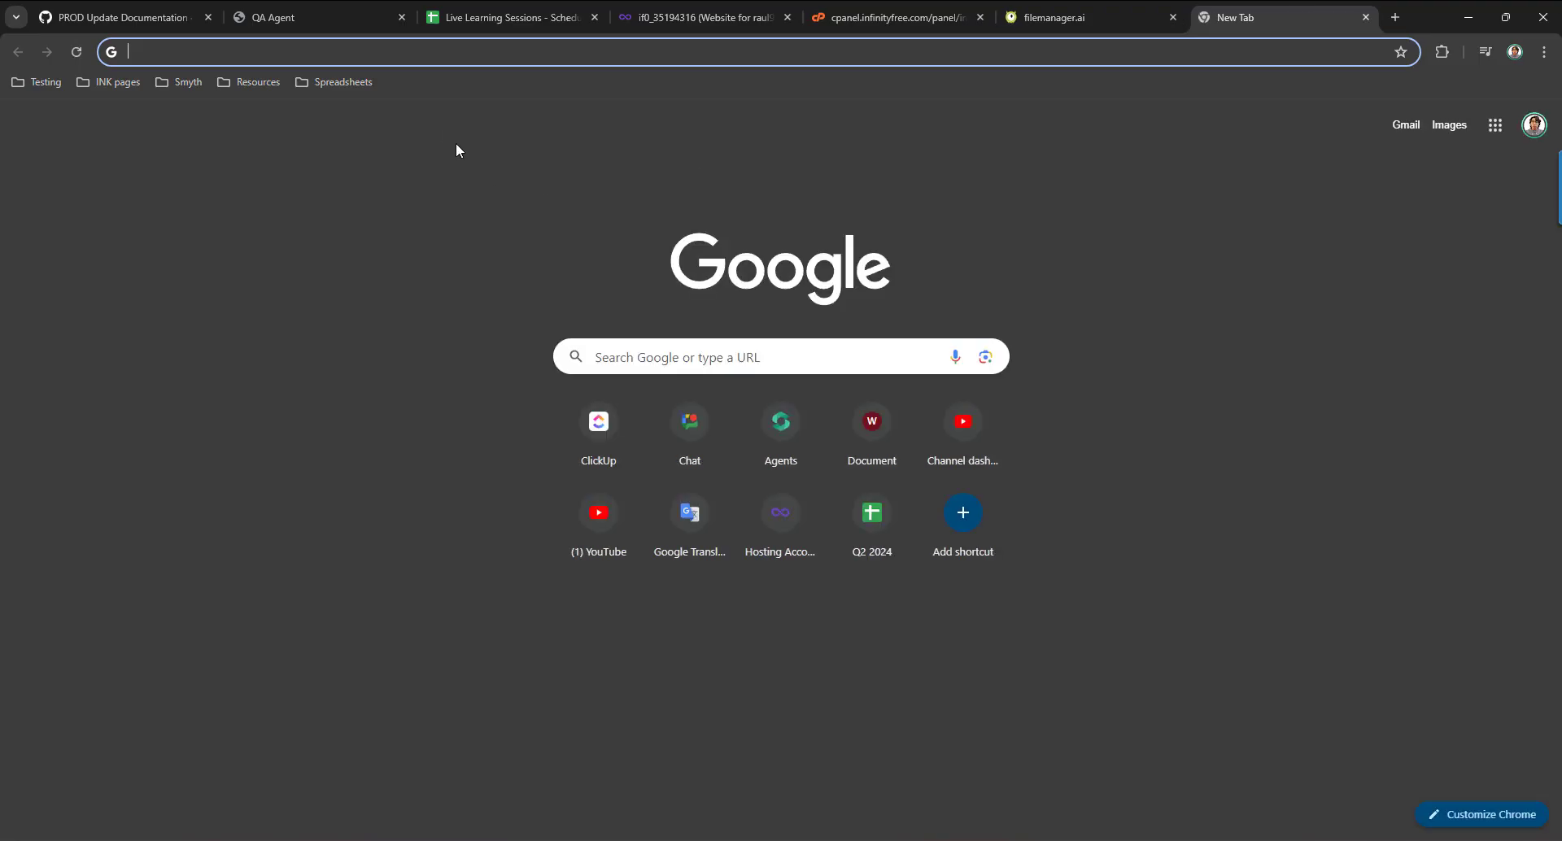
type("raul")
key("Return")
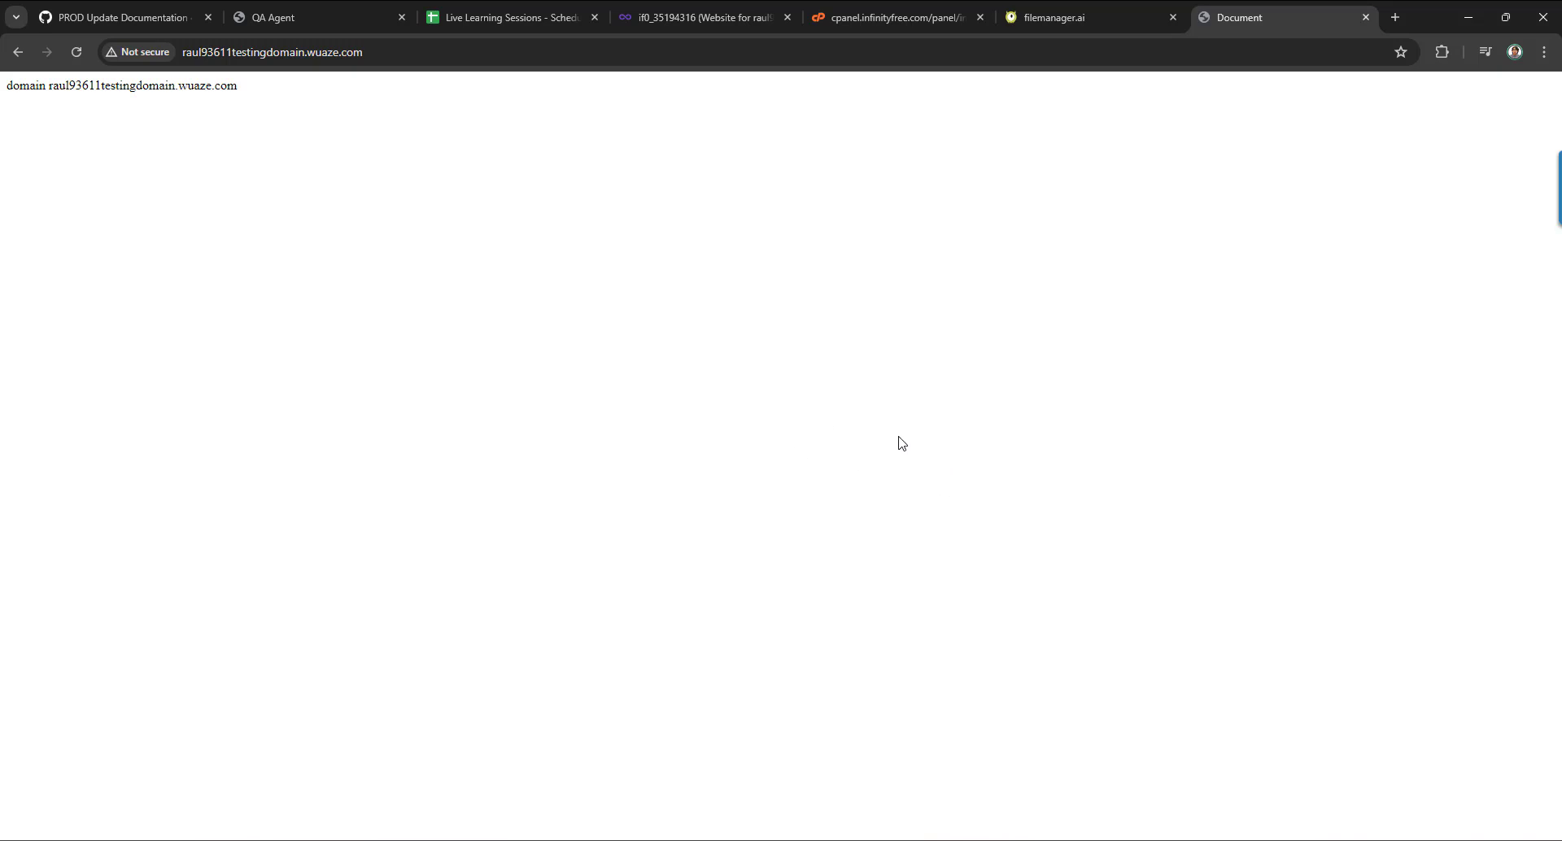
key("ctrl+shift+i")
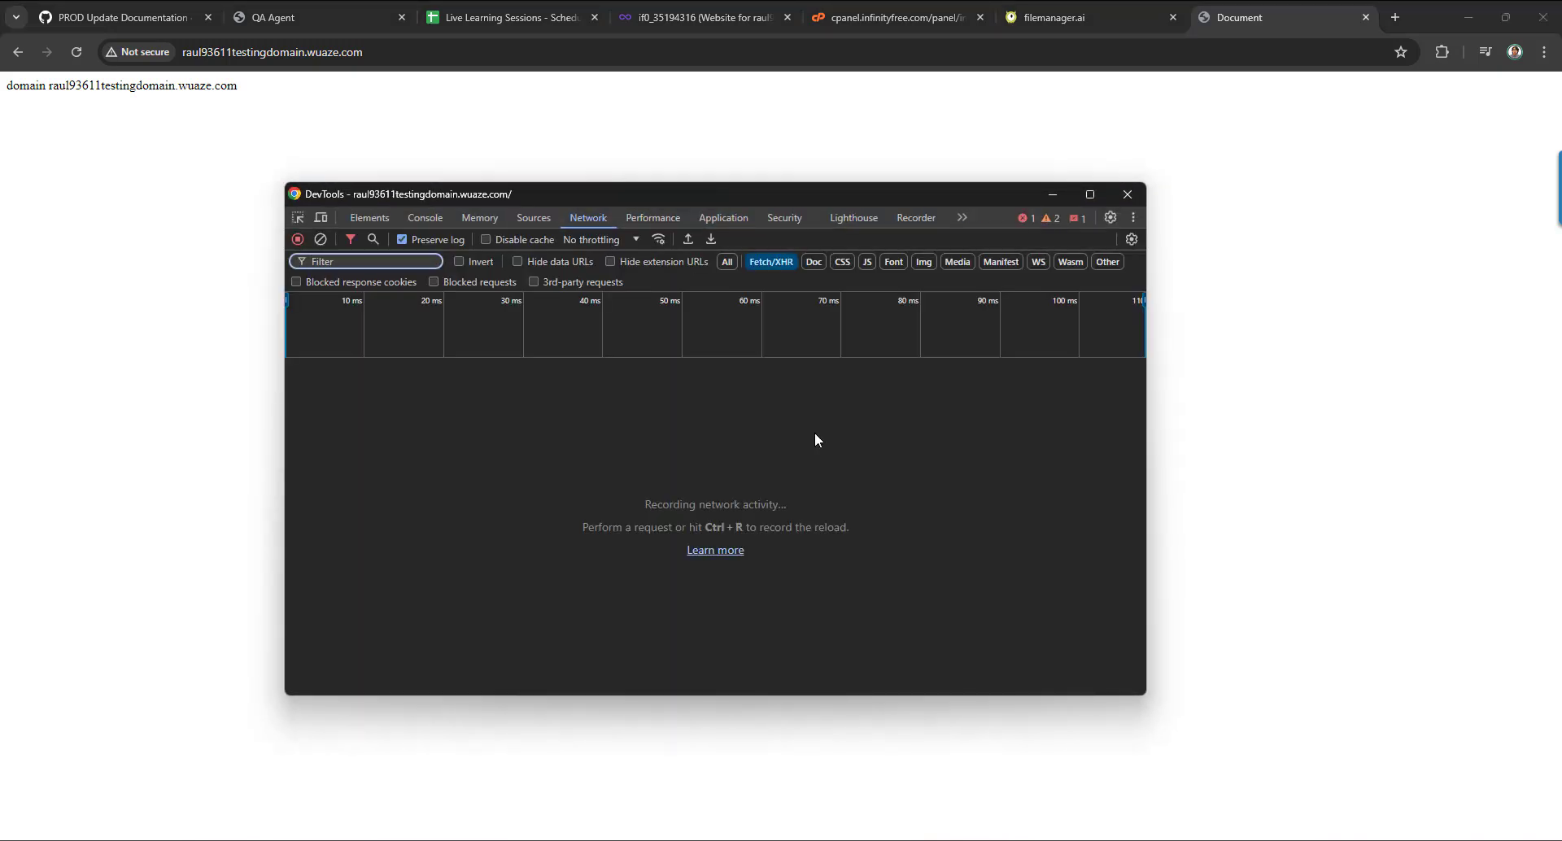
left_click(423, 218)
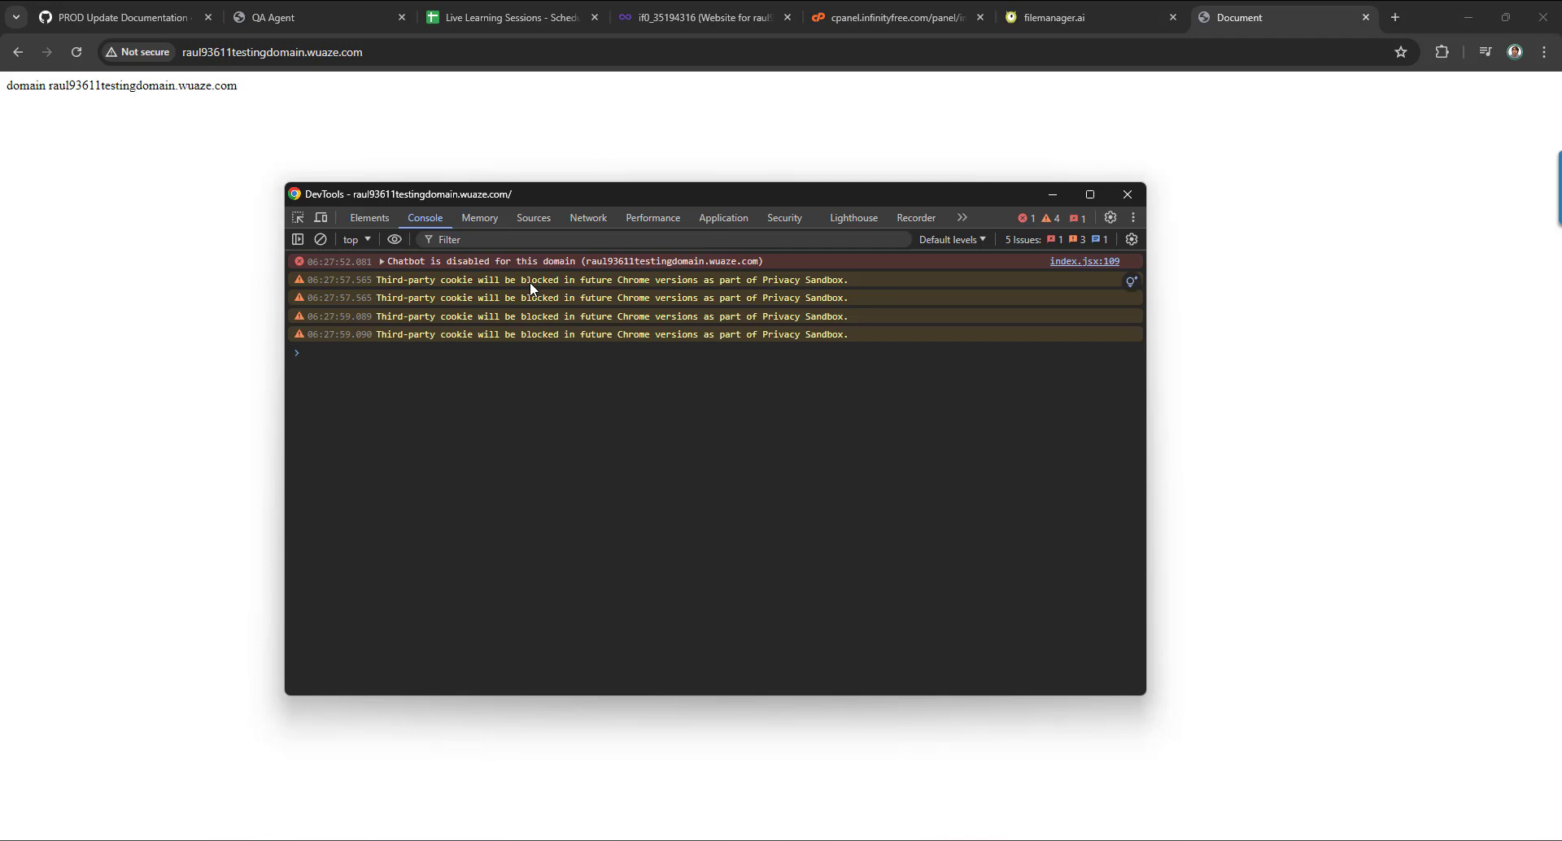
Close the integration snippet and enable the SEO Content Writer agent's chatbot embodiment.
mouse_move(602, 838)
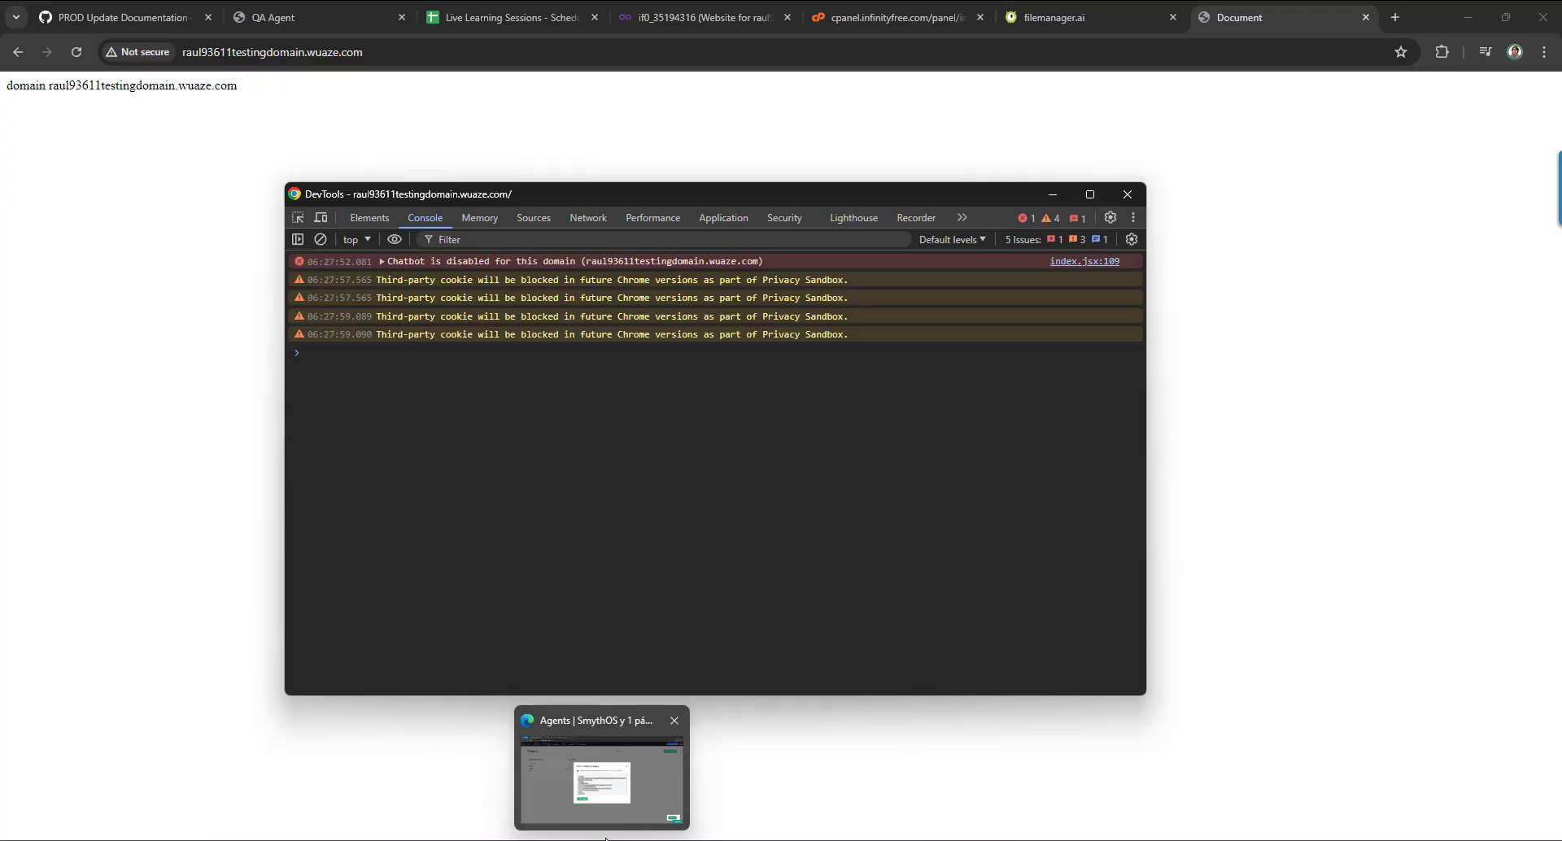
left_click(609, 809)
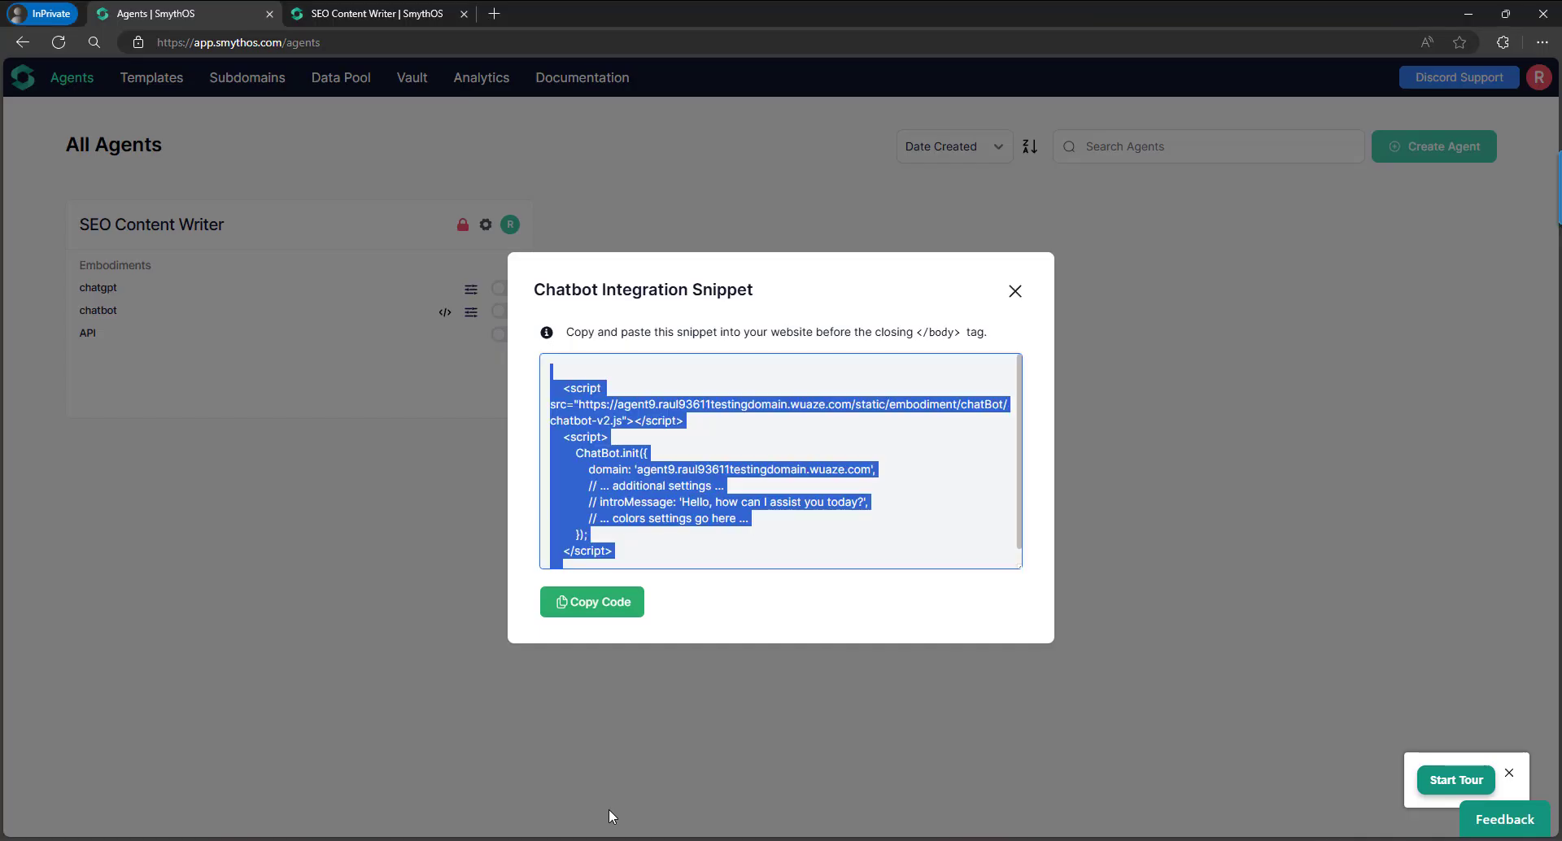
left_click(1015, 291)
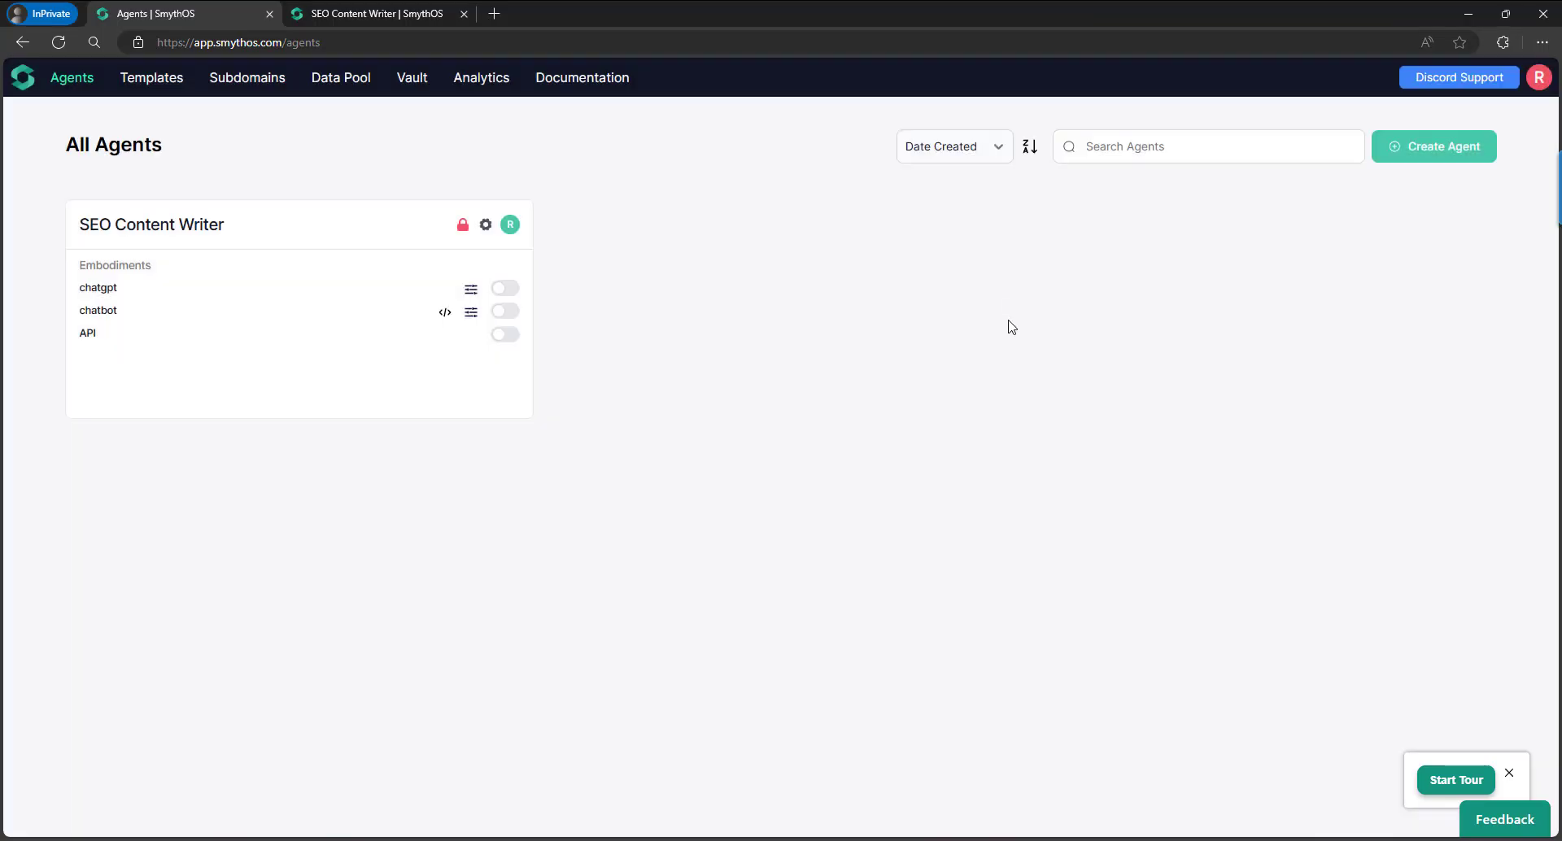
left_click(508, 315)
Reload the Agents page and dismiss the welcome dialog.
left_click(470, 314)
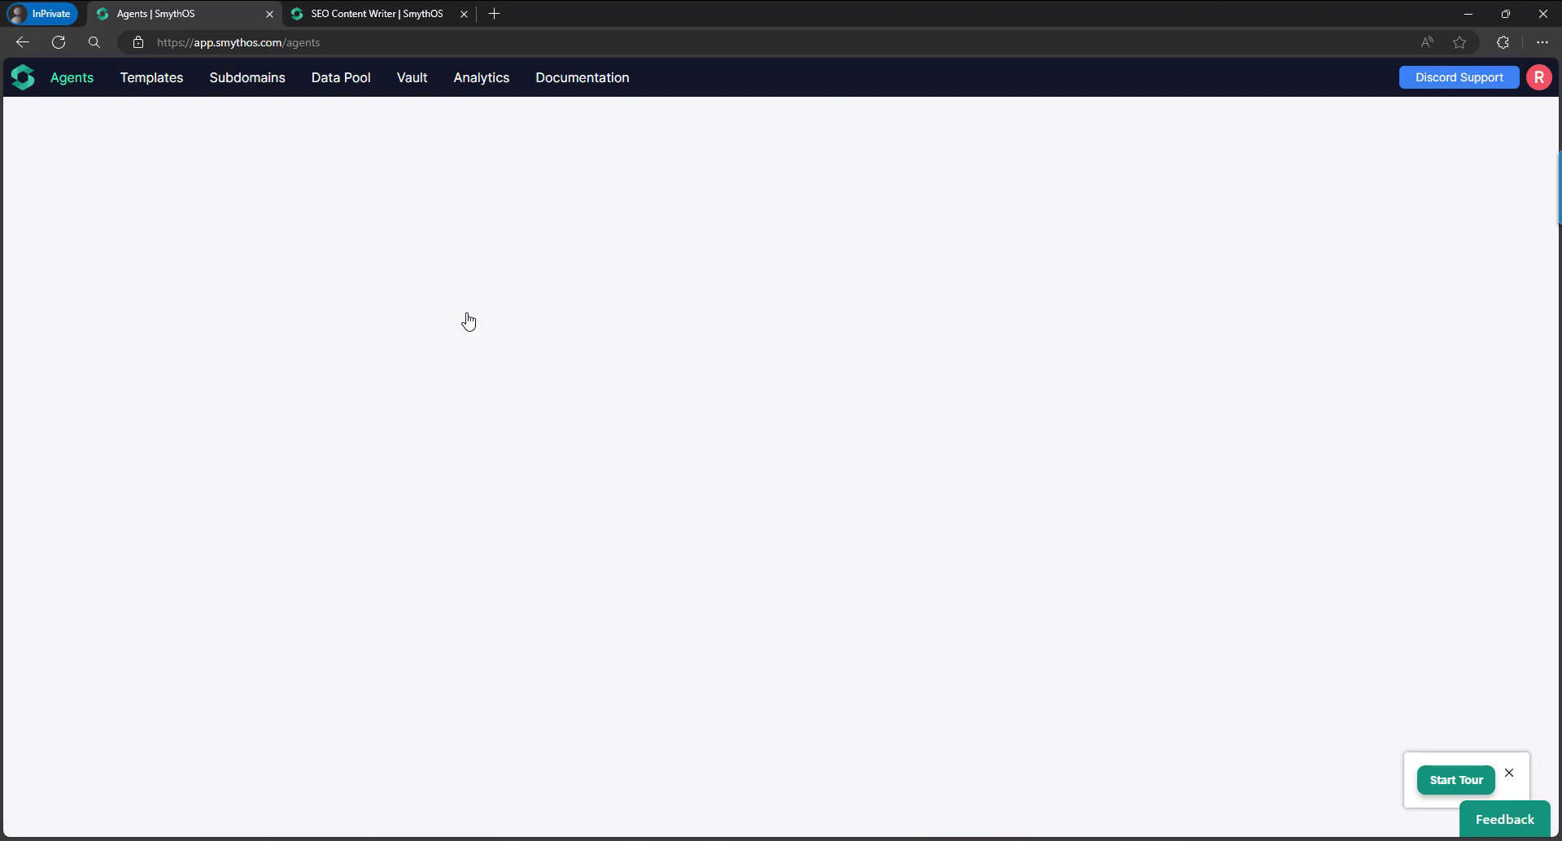
left_click(58, 42)
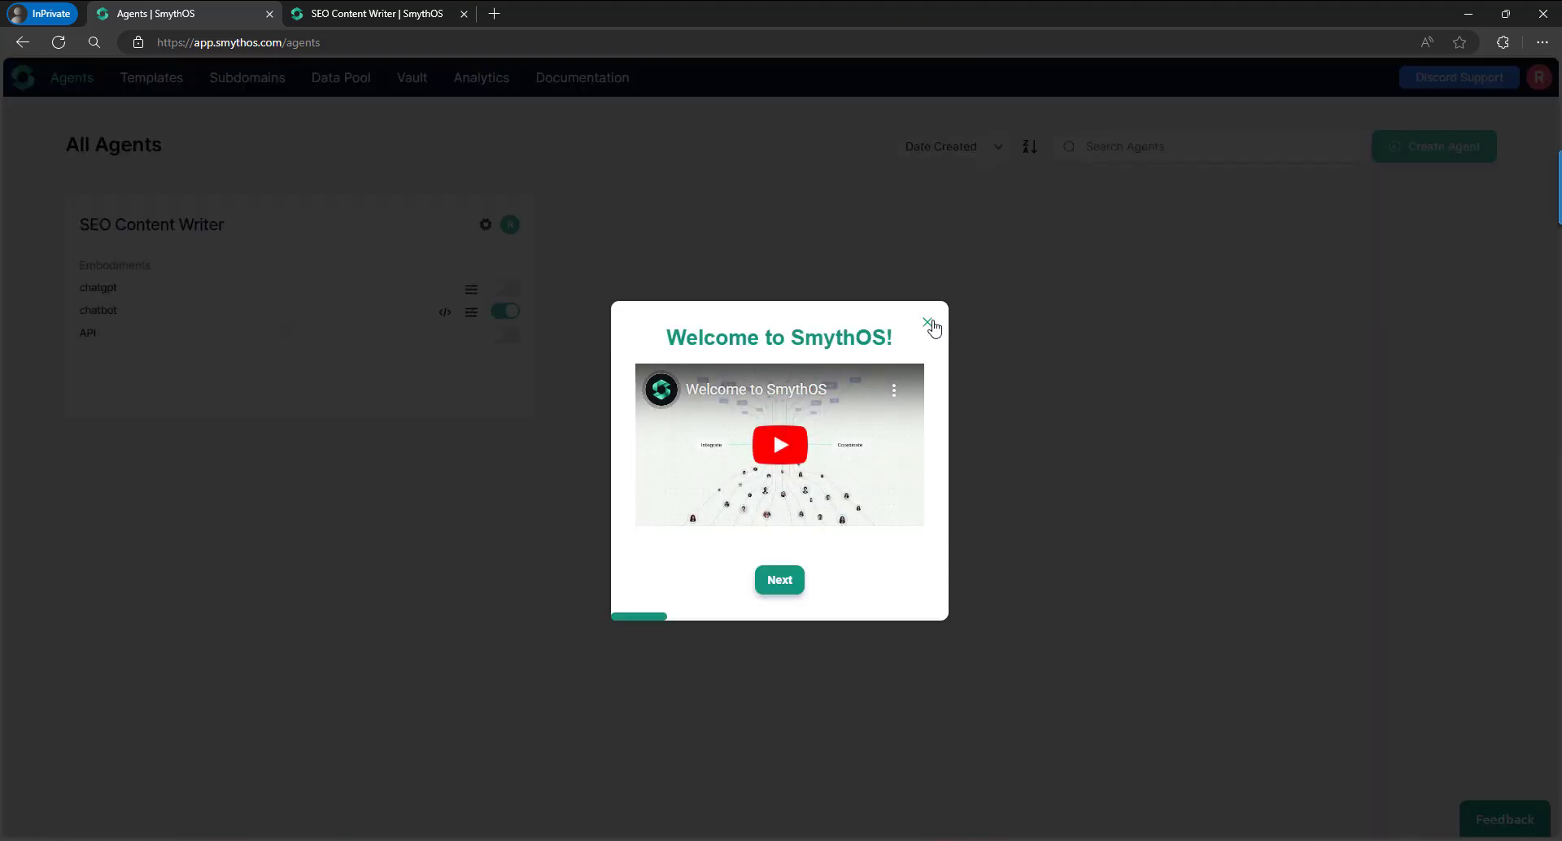
left_click(931, 326)
Set Allowed Domains to the test site's wuaze.com address without the trailing slash, and save.
left_click(470, 314)
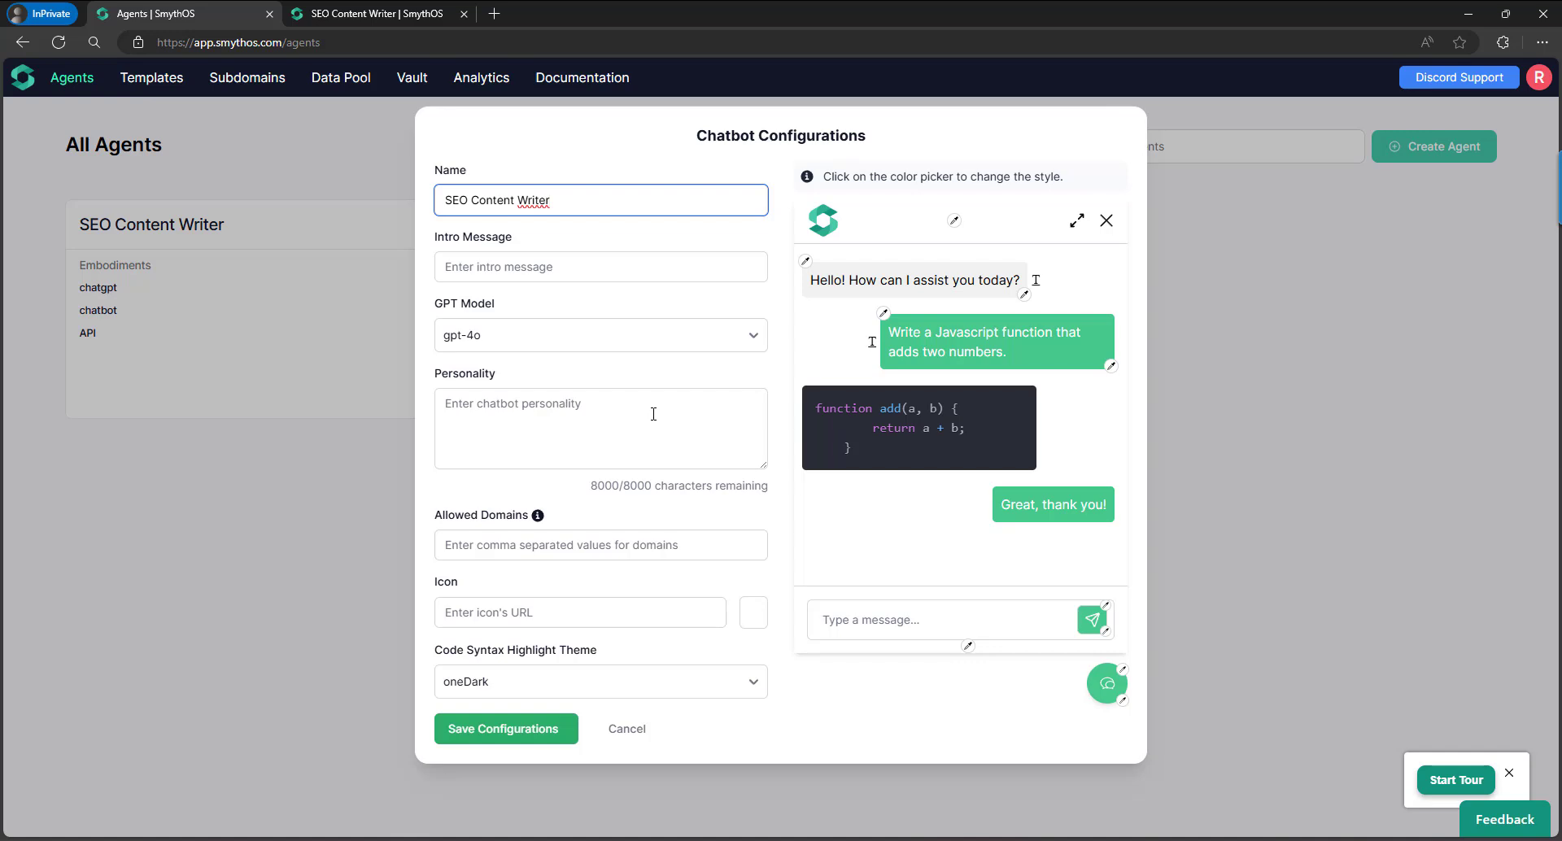
triple_click(457, 525)
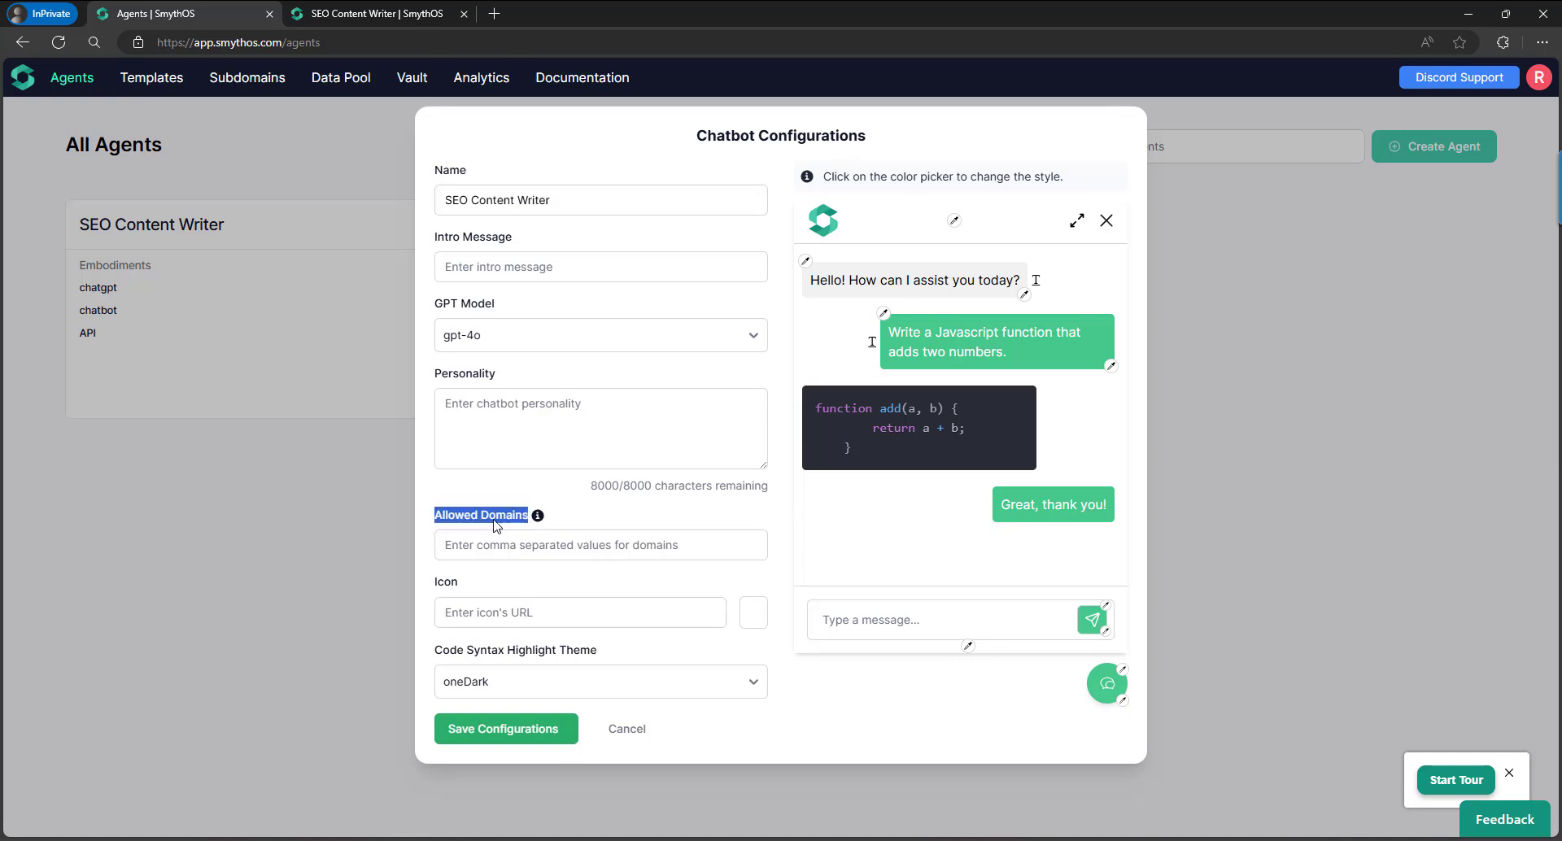
left_click(575, 520)
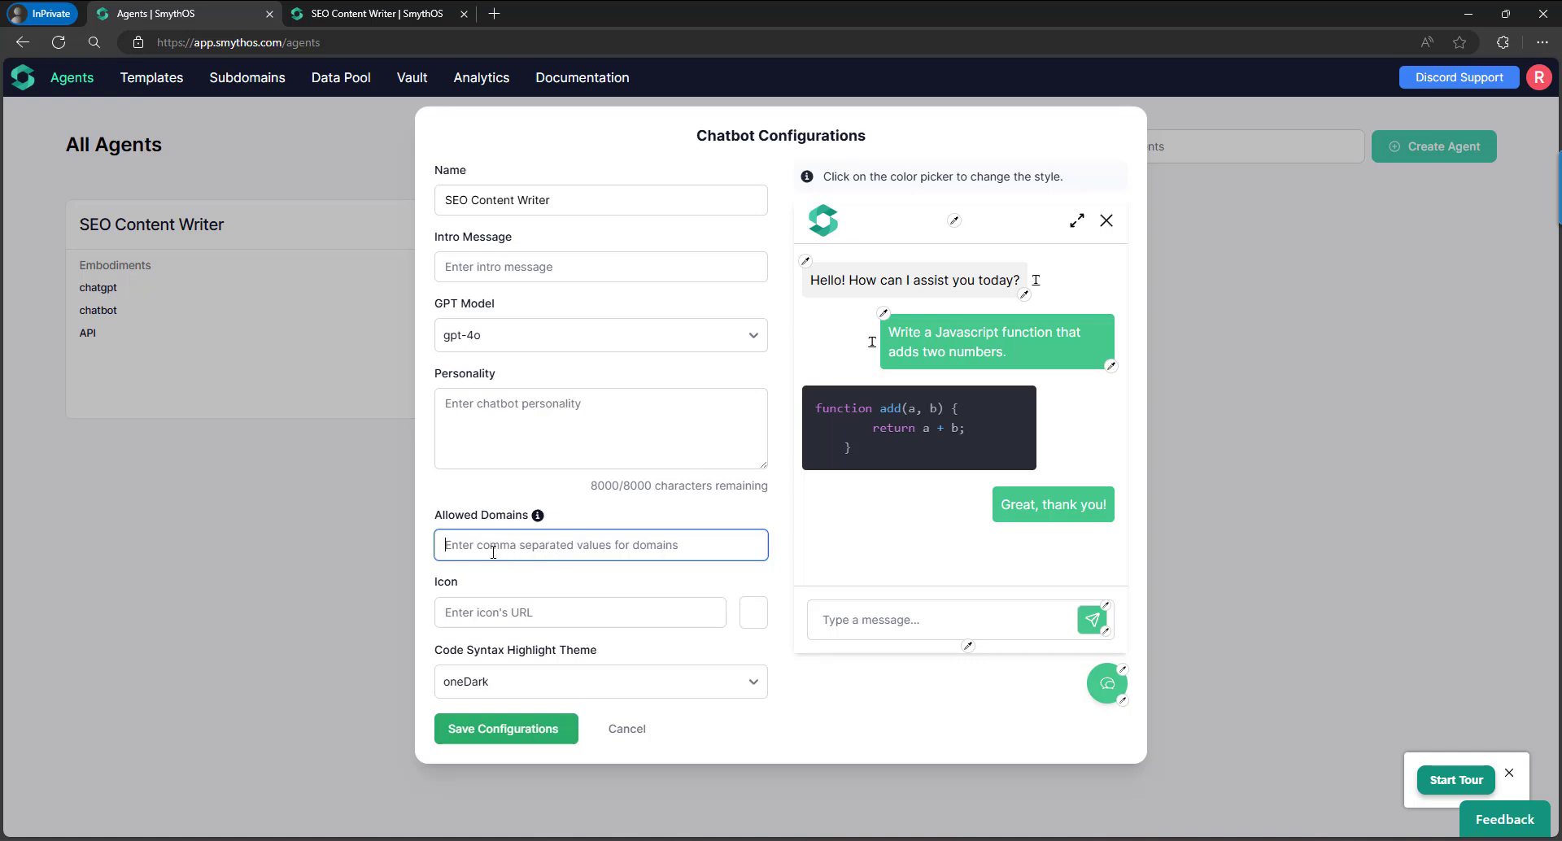
mouse_move(617, 806)
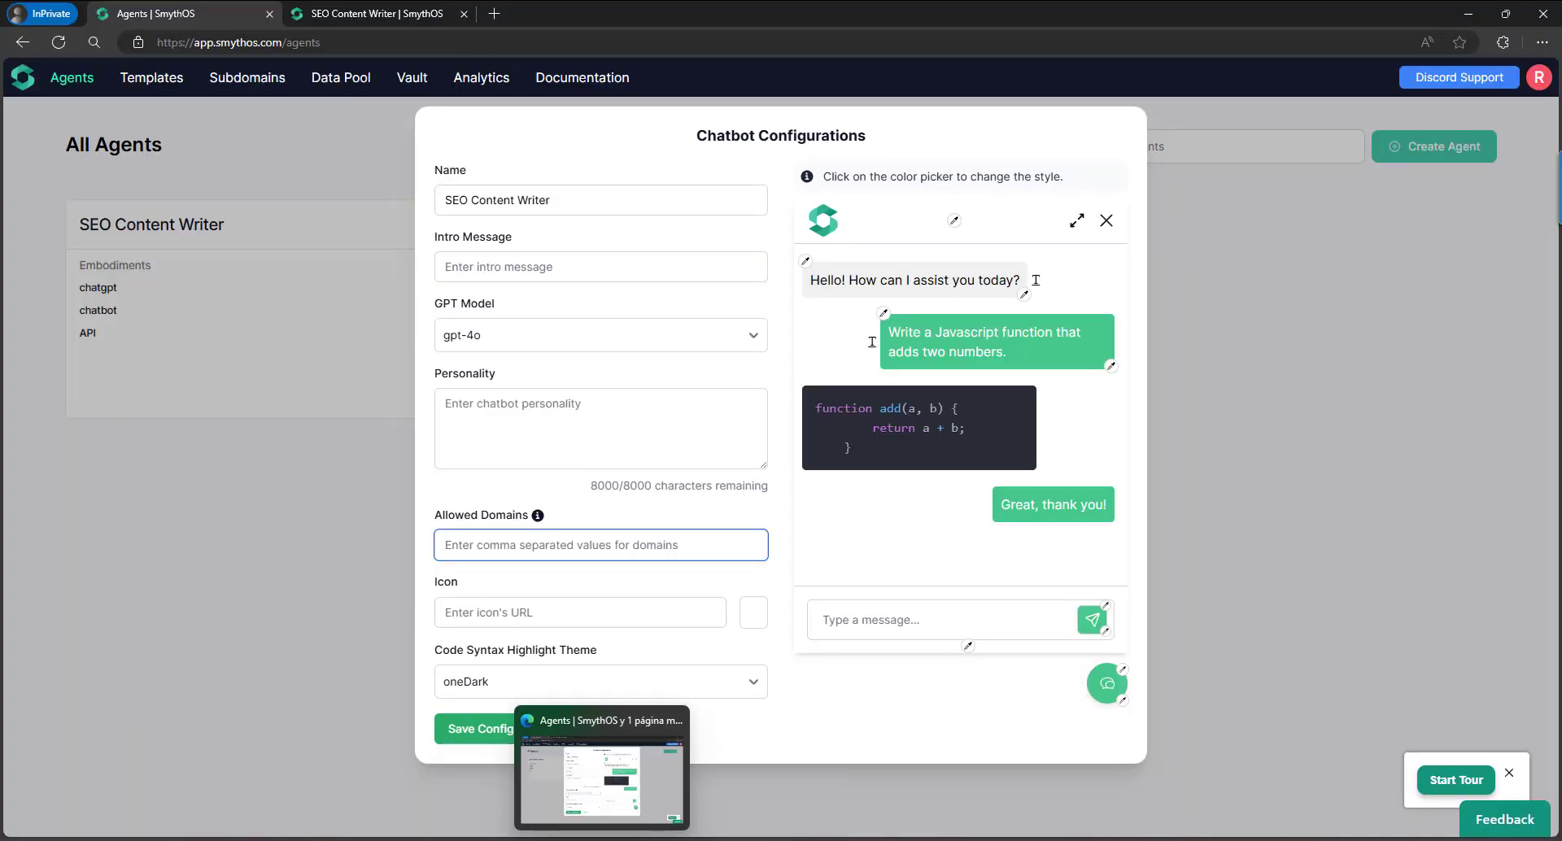
left_click(577, 793)
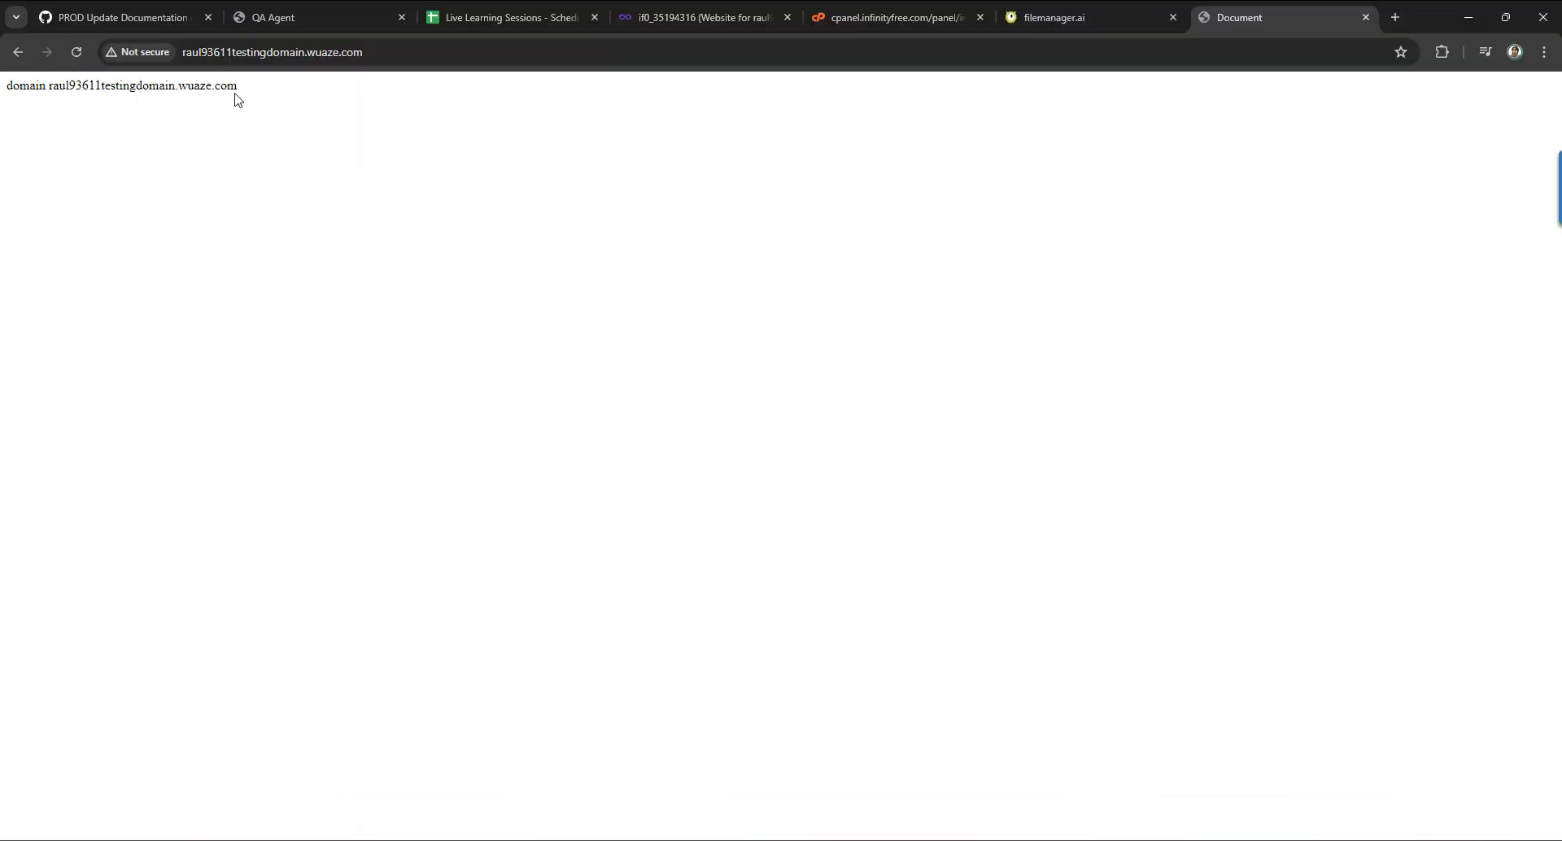
left_click(248, 52)
key("ctrl+c")
key("alt+Tab")
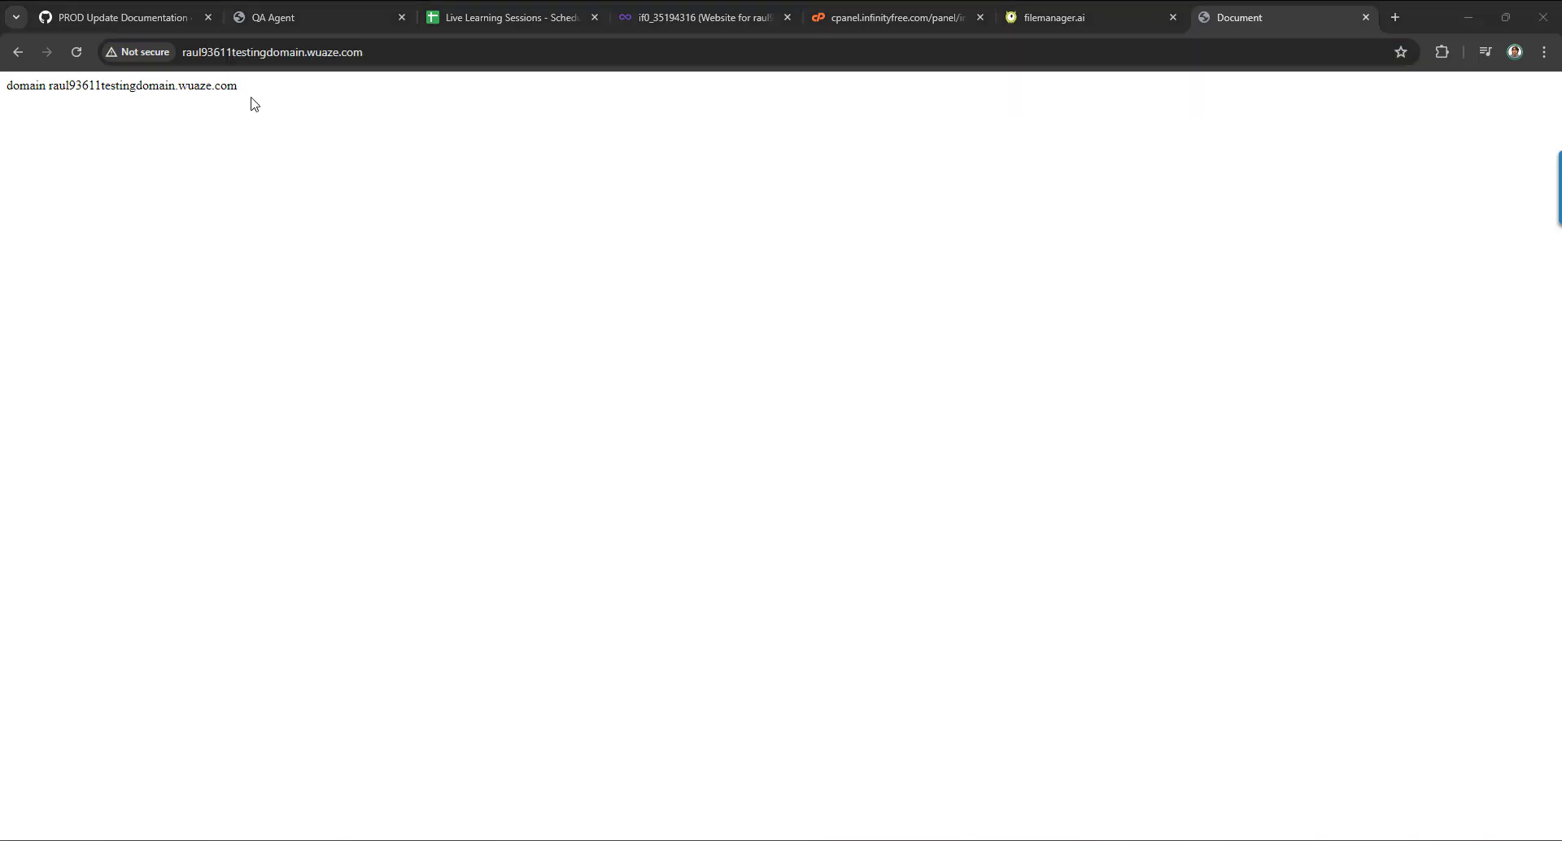
key("ctrl+v")
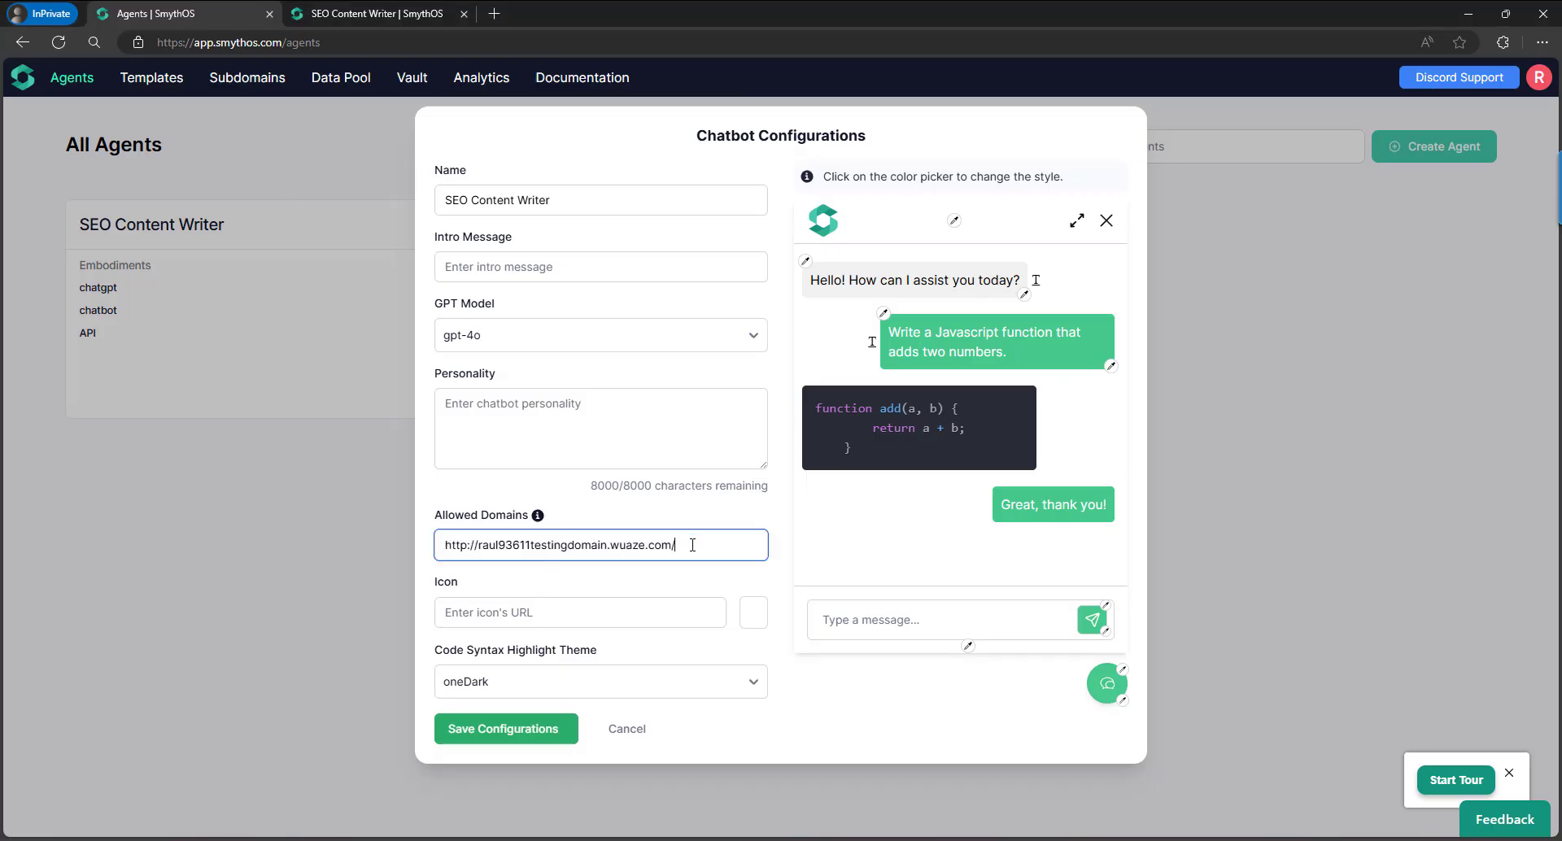
key("BackSpace")
key("BackSpace")
key("BackSpace")
key("BackSpace")
key("BackSpace")
key("BackSpace")
key("BackSpace")
key("BackSpace")
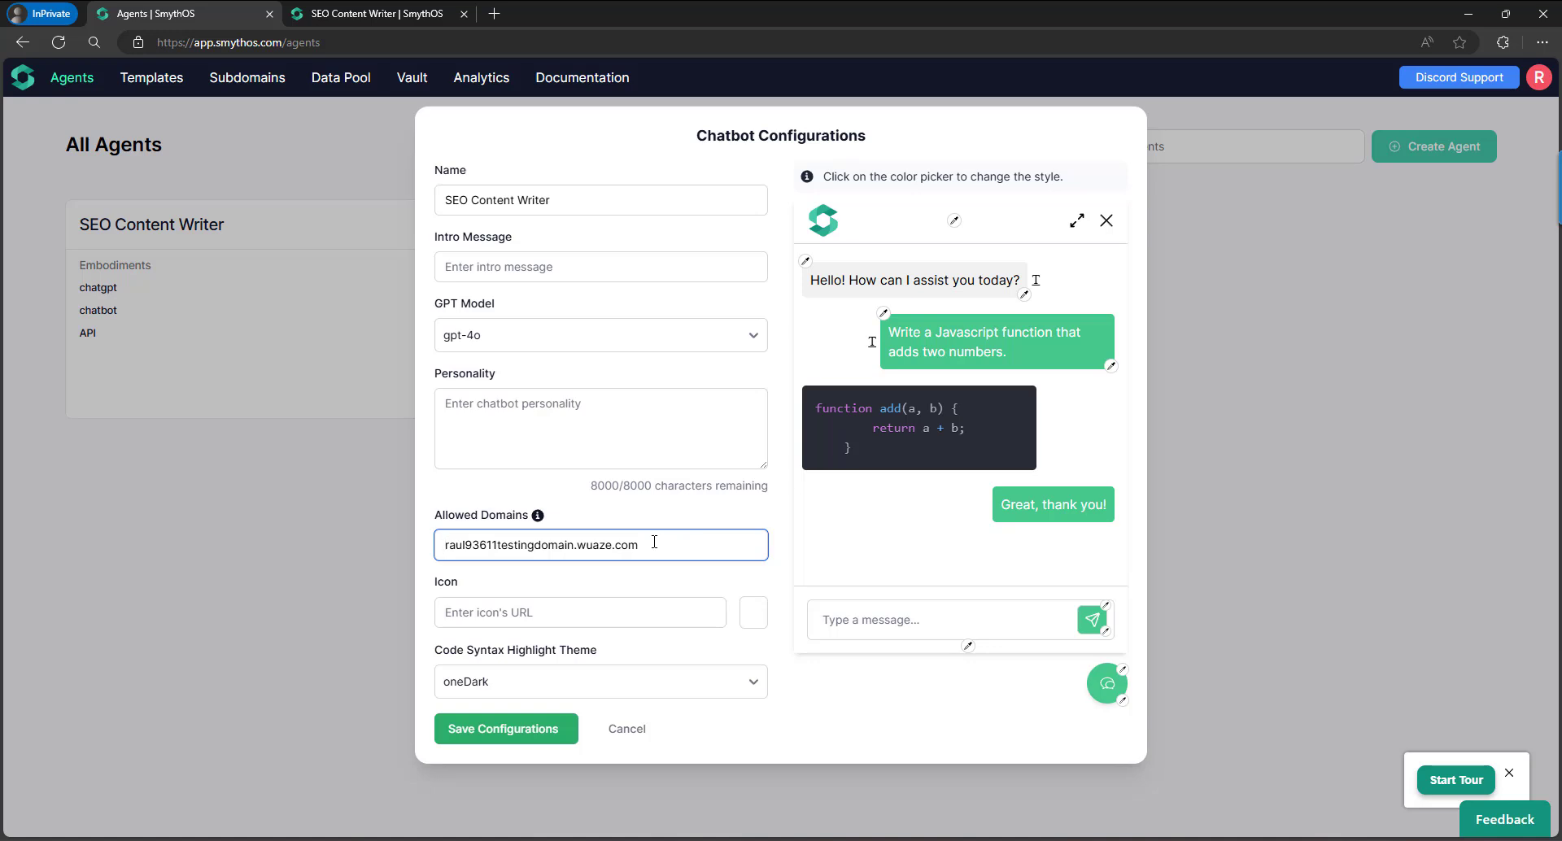
left_click_drag(654, 542, 441, 538)
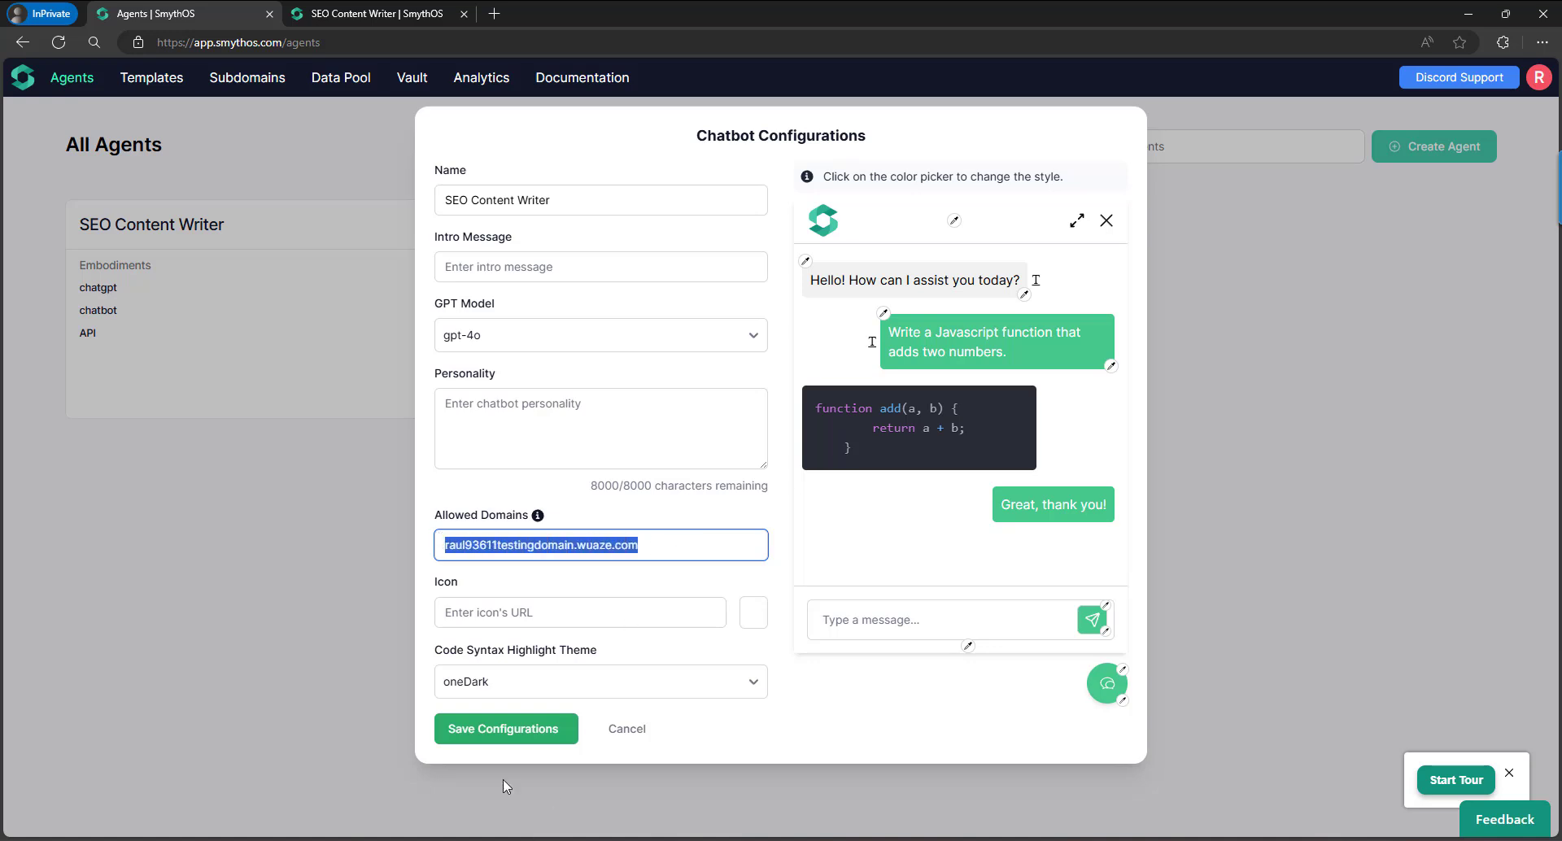
left_click(535, 731)
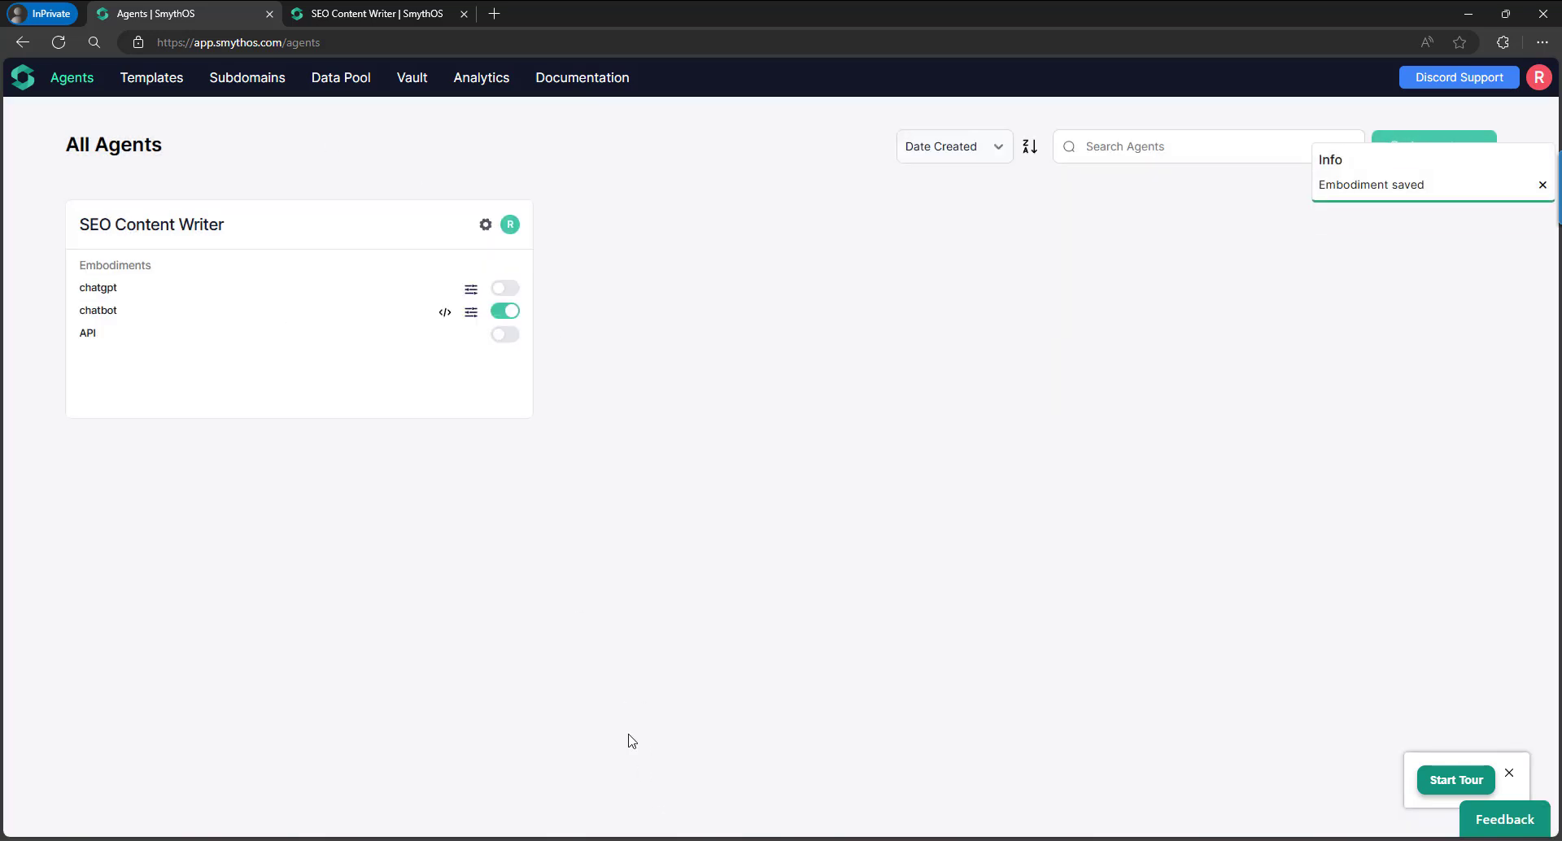
Reload the test site, expand the chat widget and send 'make an article about AI and the busines'.
mouse_move(638, 840)
left_click(726, 525)
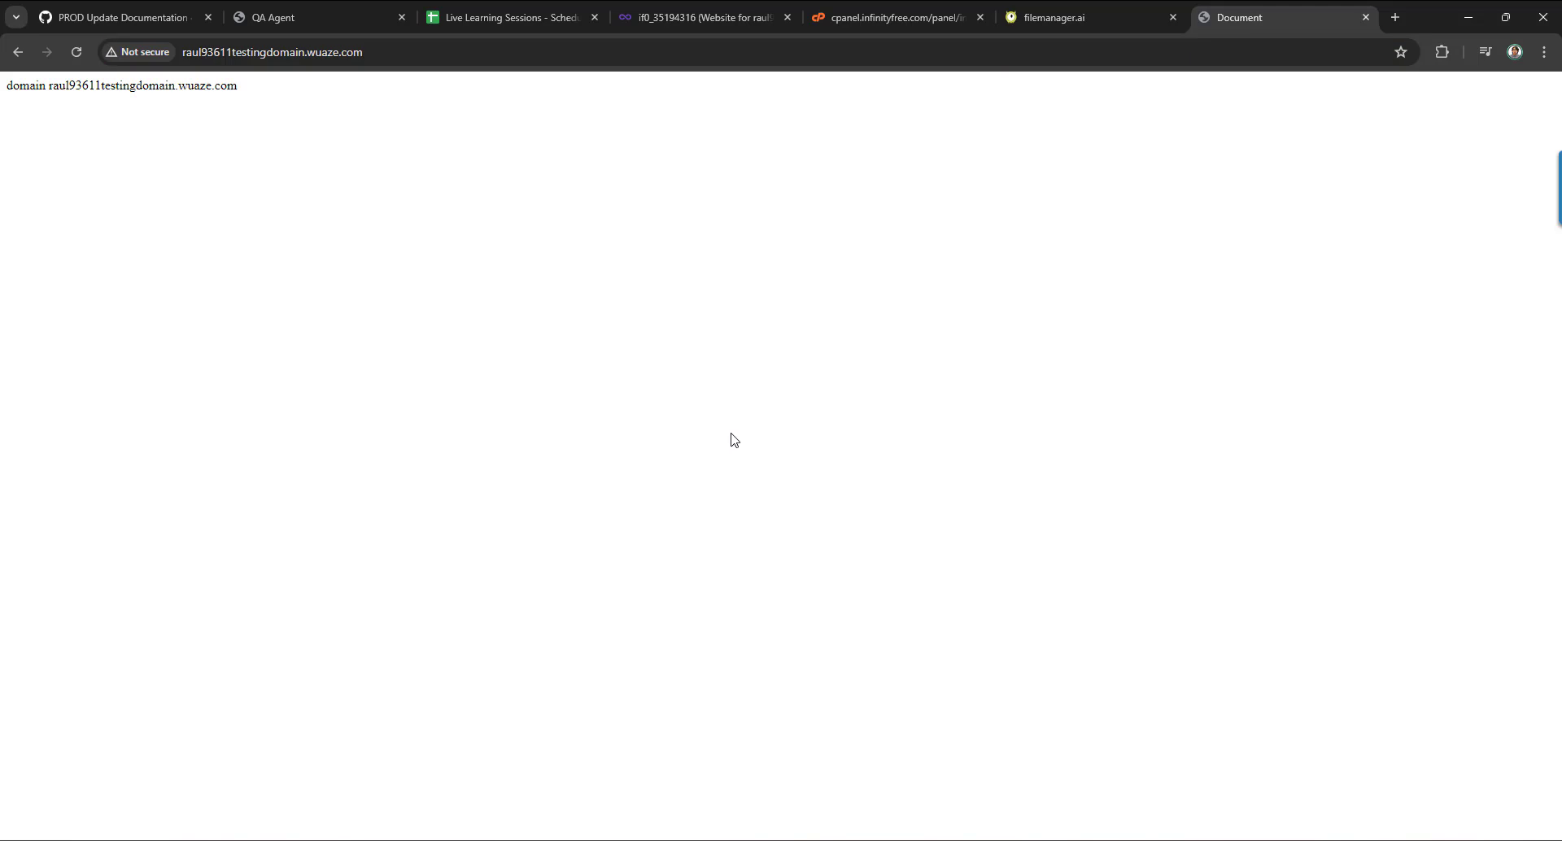
left_click(76, 51)
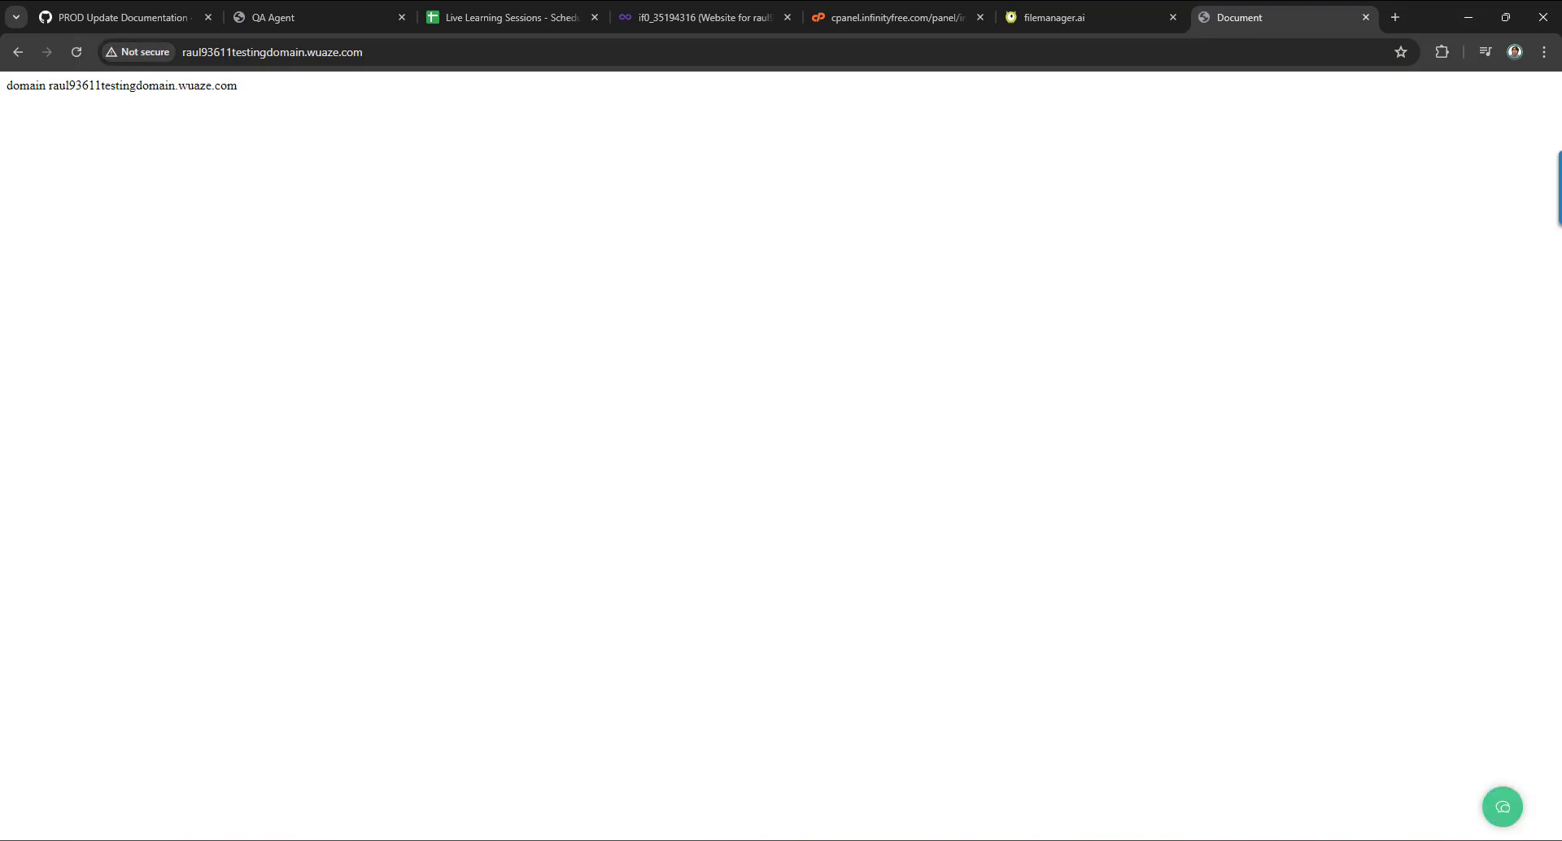
left_click(1508, 809)
left_click(1462, 141)
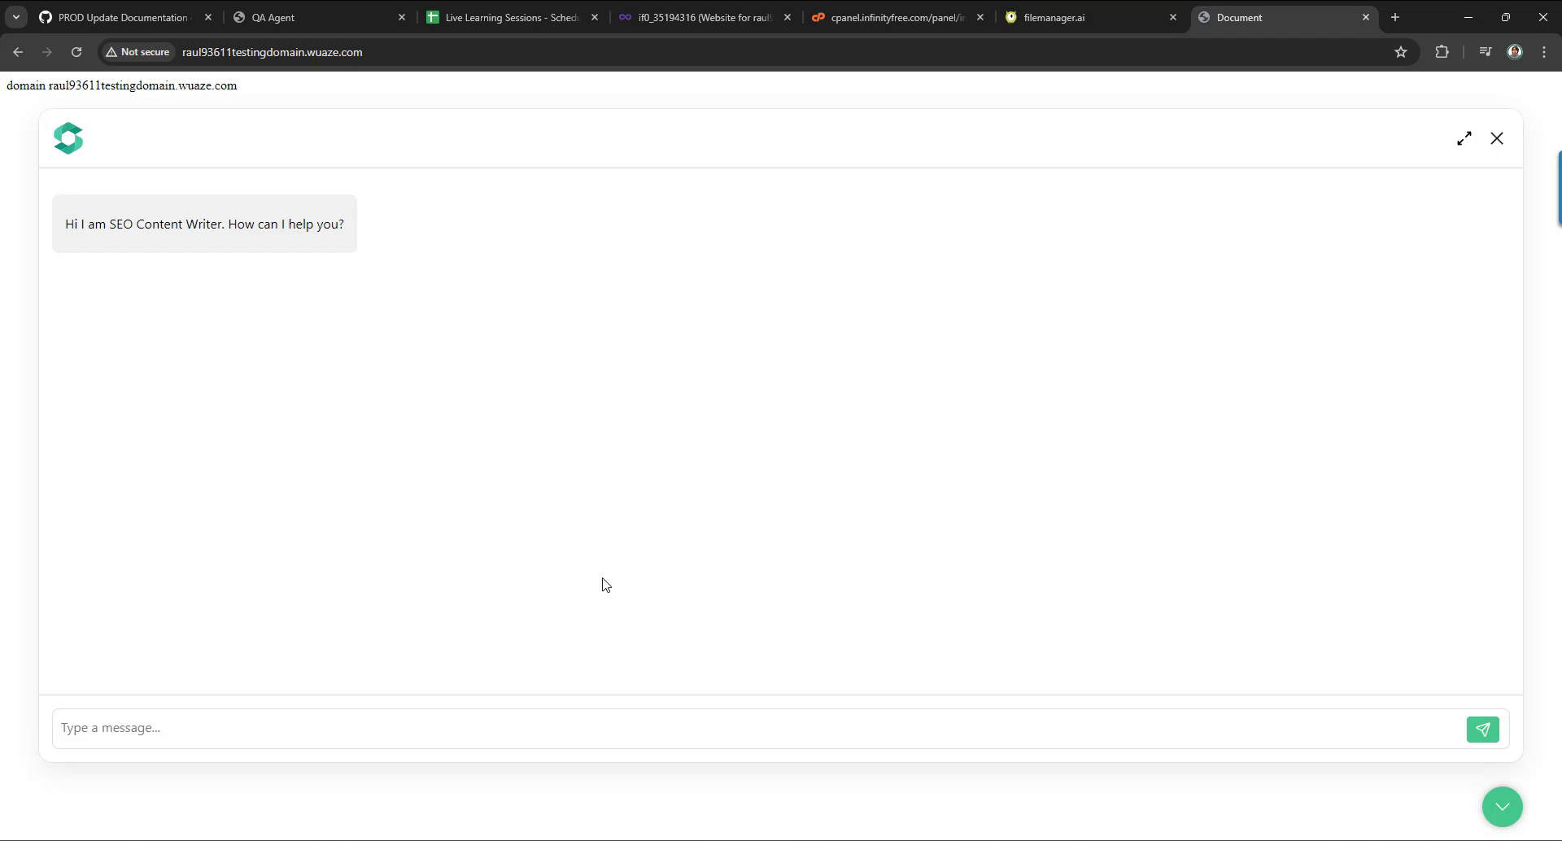
type("make an article about AI and ")
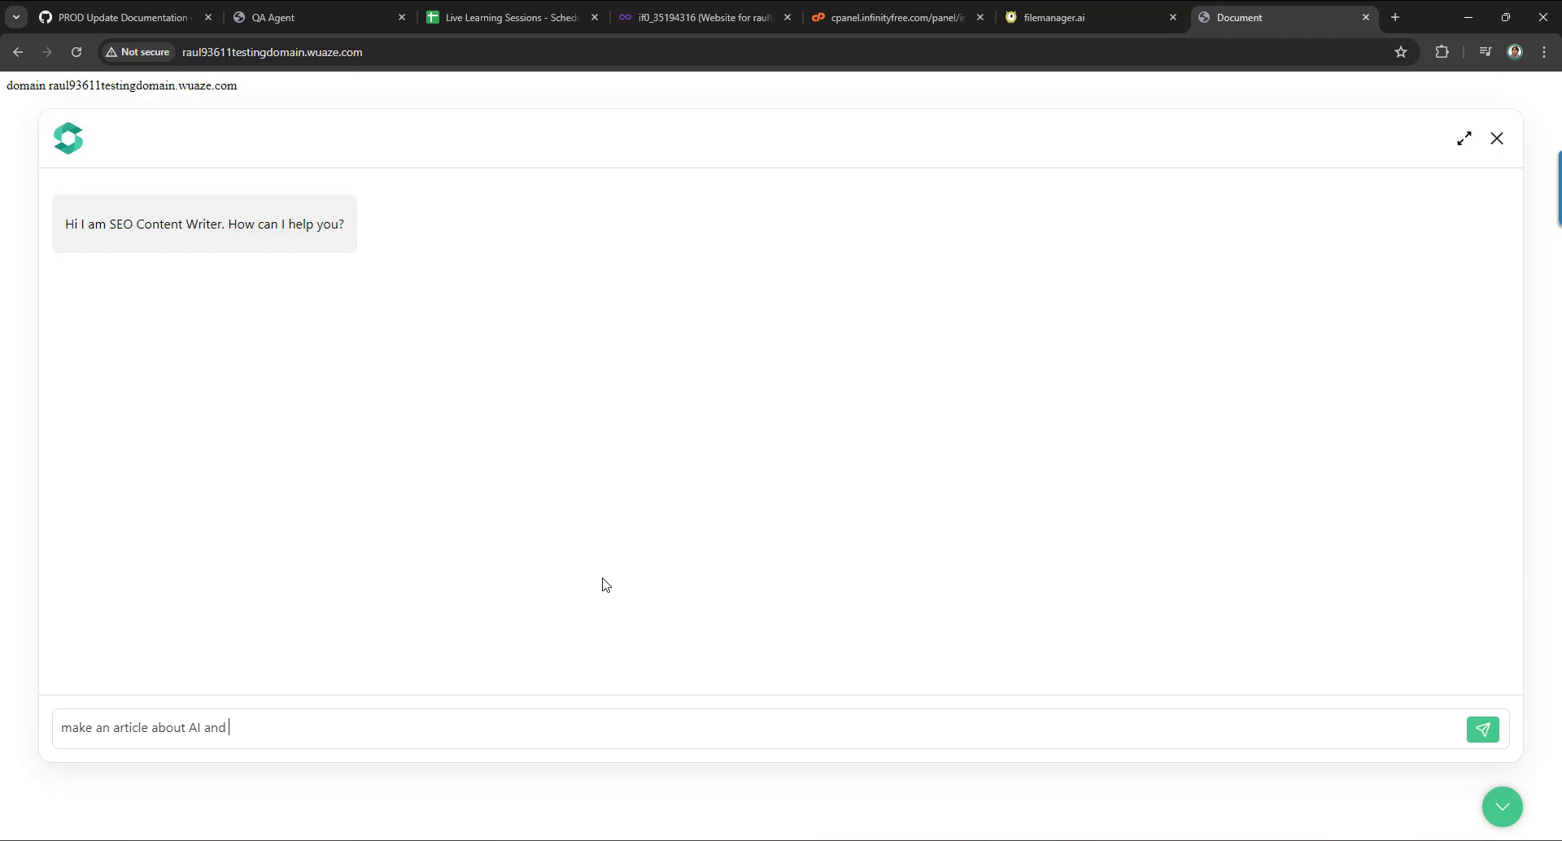
type("the business")
key("Return")
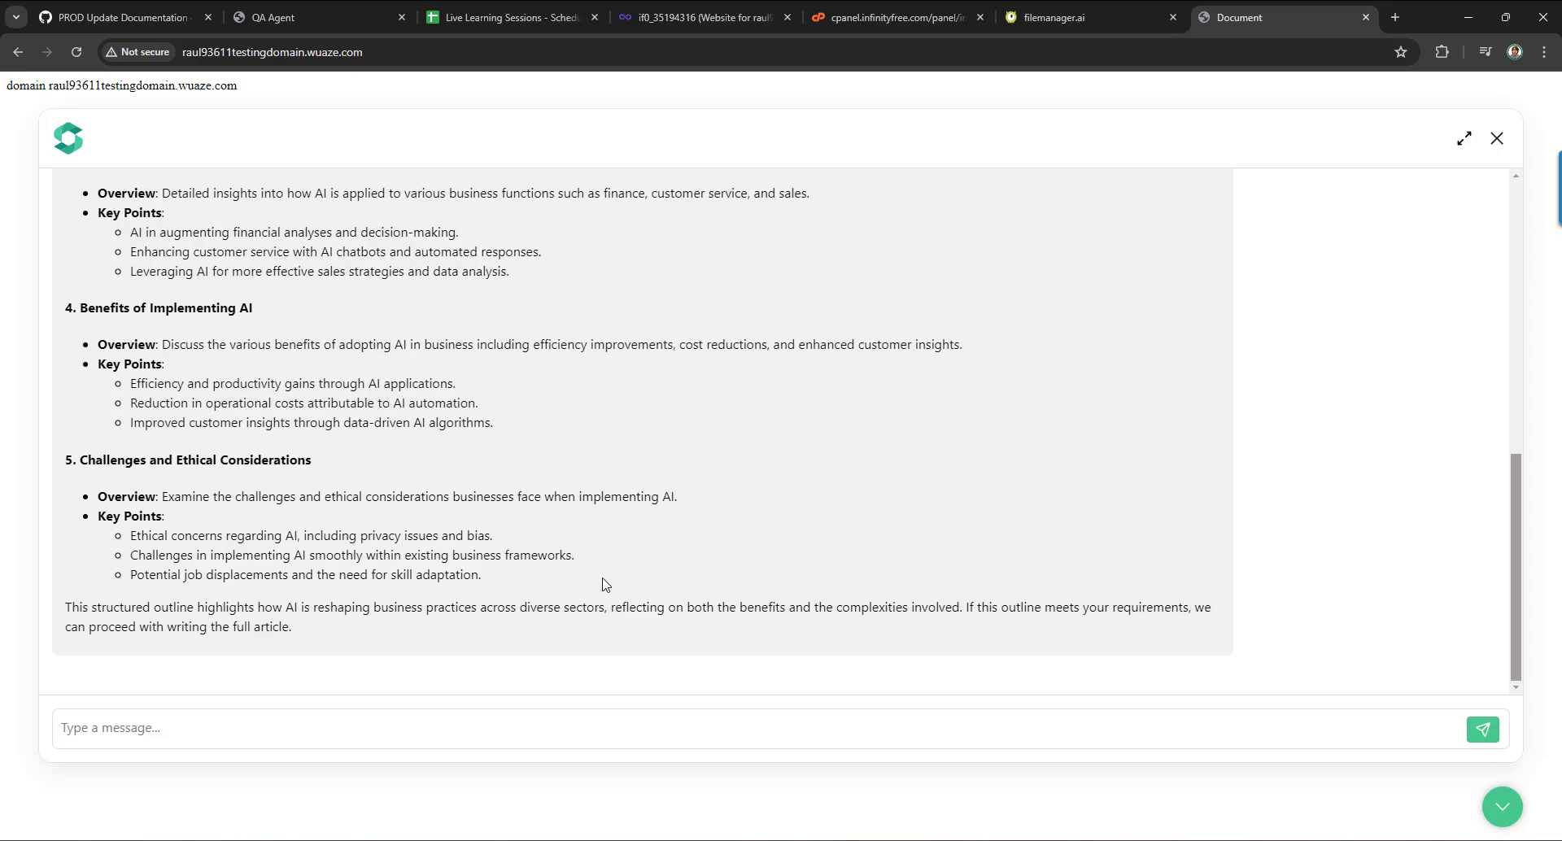
Scroll through the bot's 'Harnessing AI in Business: A Comprehensive Guide' outline reply.
scroll(620, 550, "up", 8)
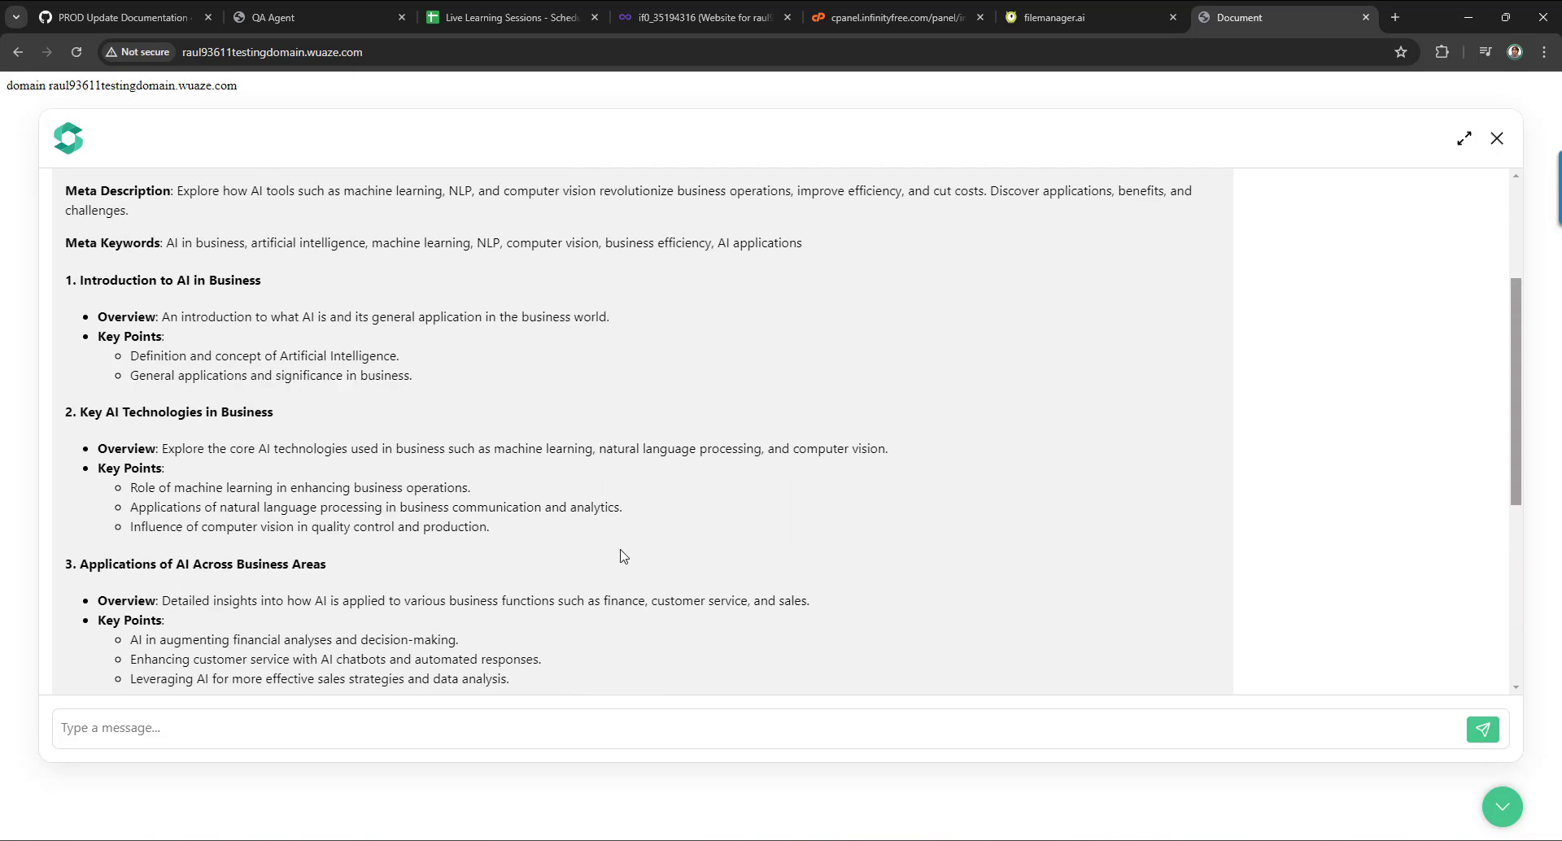
scroll(685, 451, "down", 8)
scroll(684, 454, "up", 3)
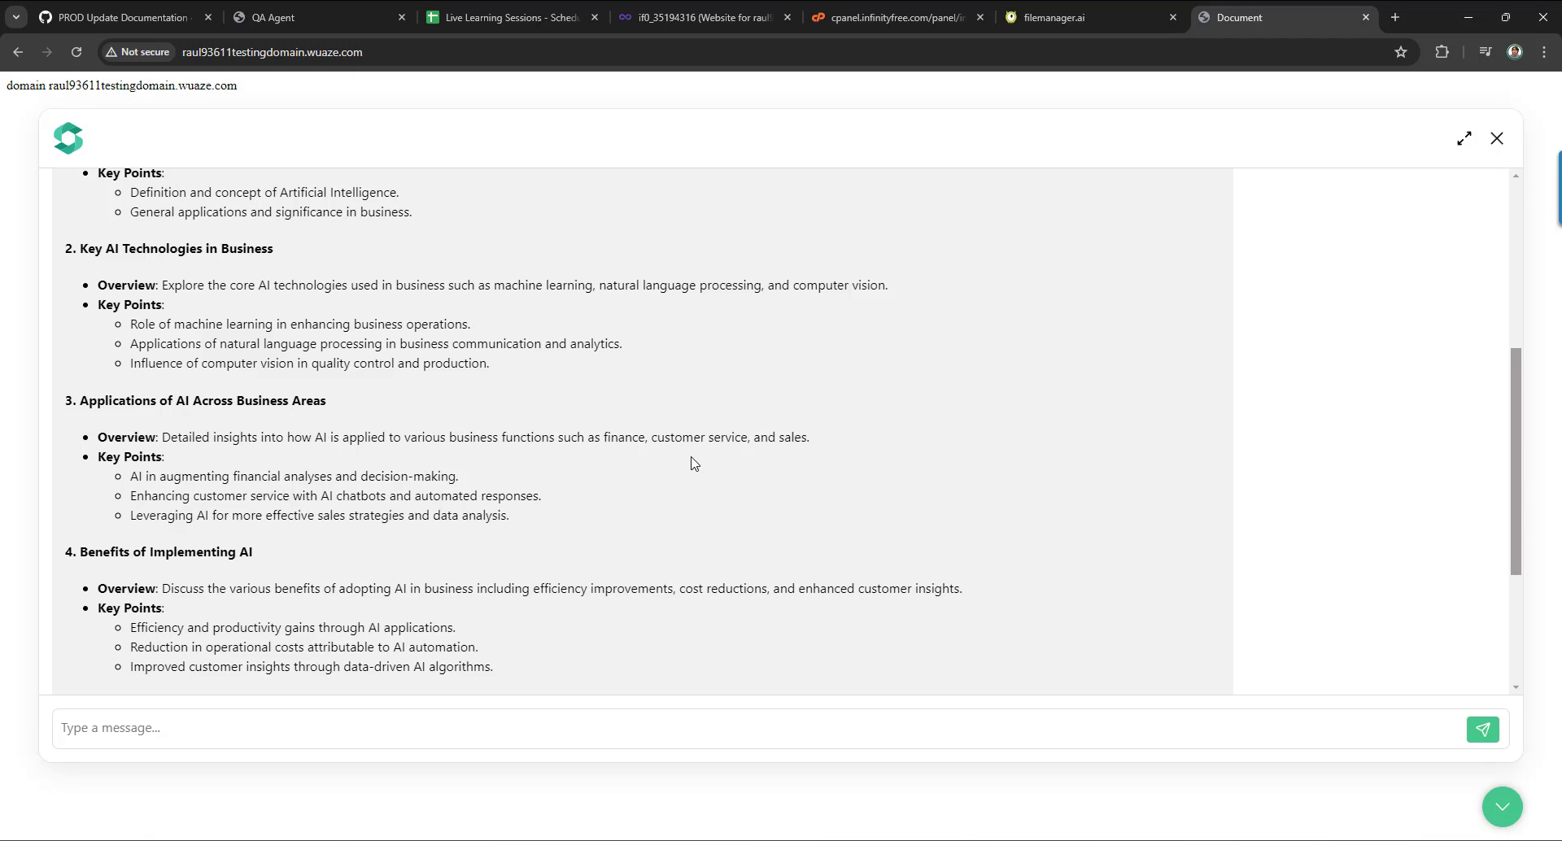
scroll(687, 453, "up", 5)
scroll(665, 419, "down", 8)
scroll(663, 419, "up", 8)
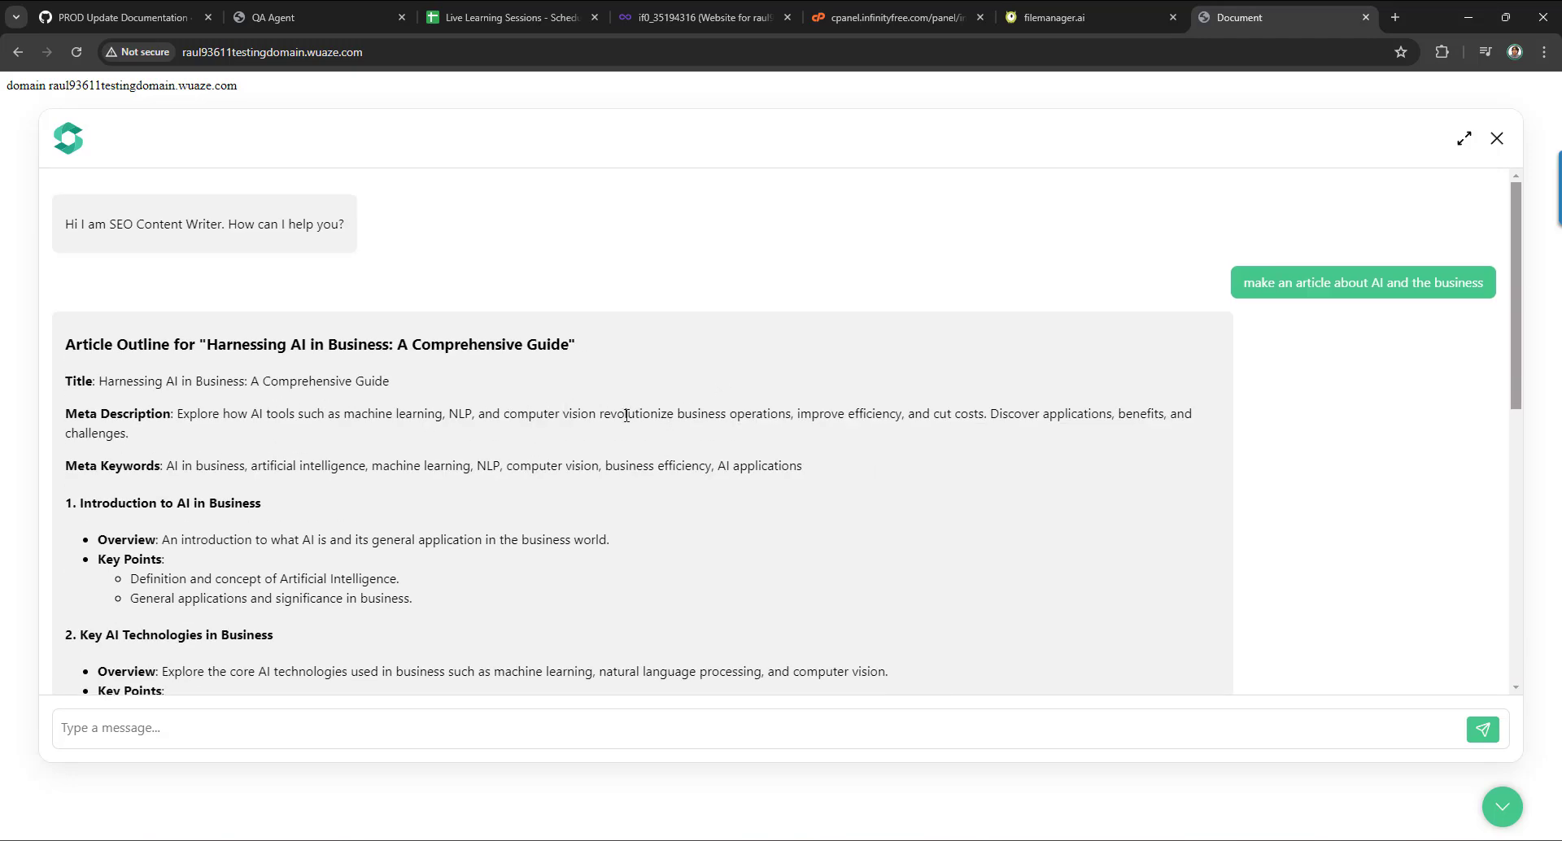
scroll(639, 414, "down", 8)
scroll(637, 420, "up", 8)
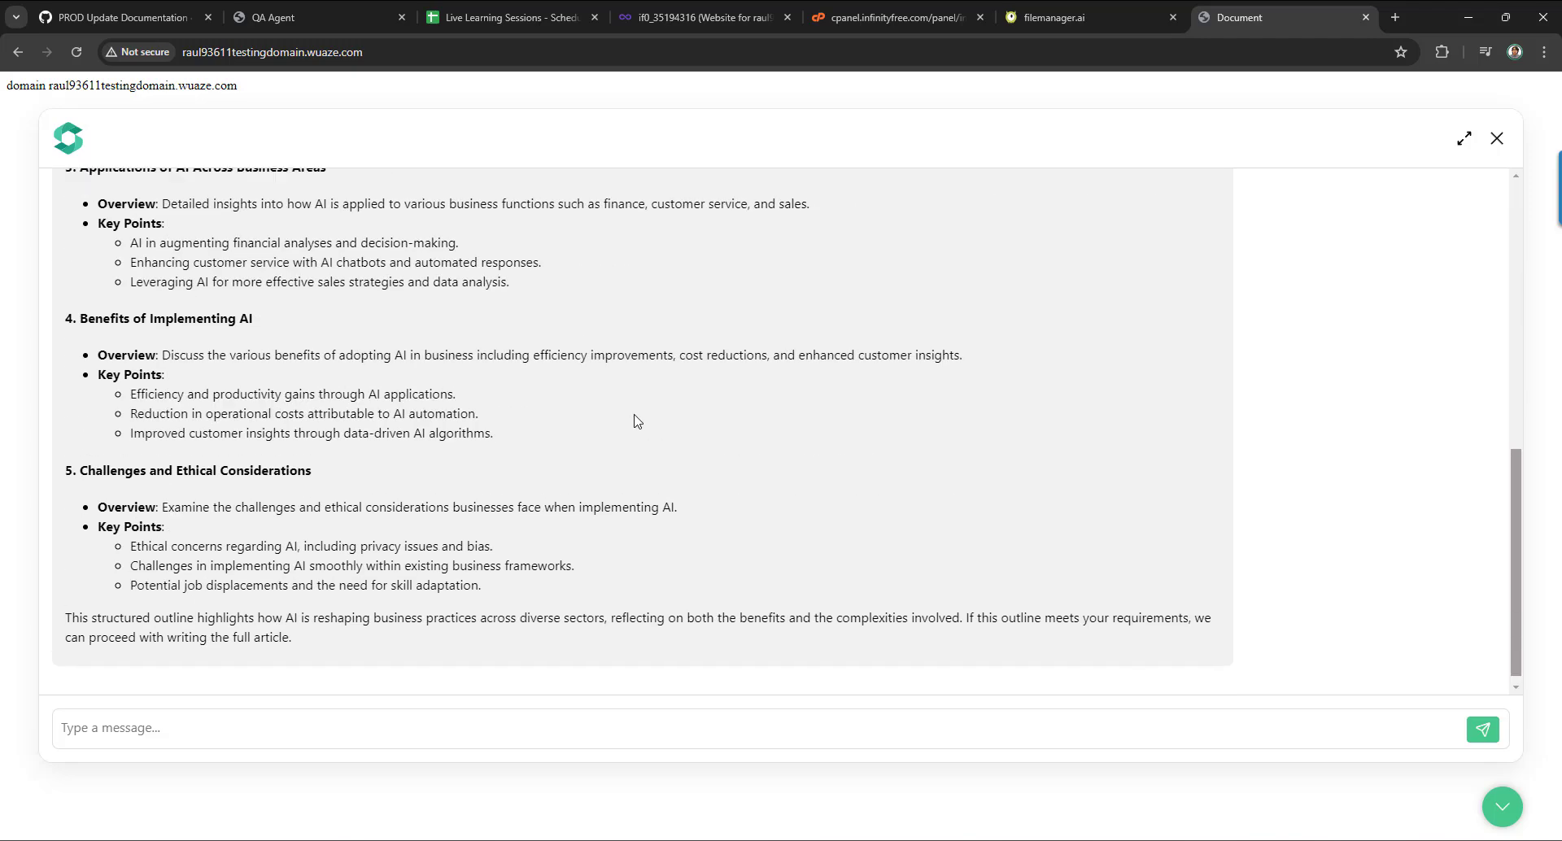
scroll(636, 421, "down", 8)
scroll(636, 421, "up", 8)
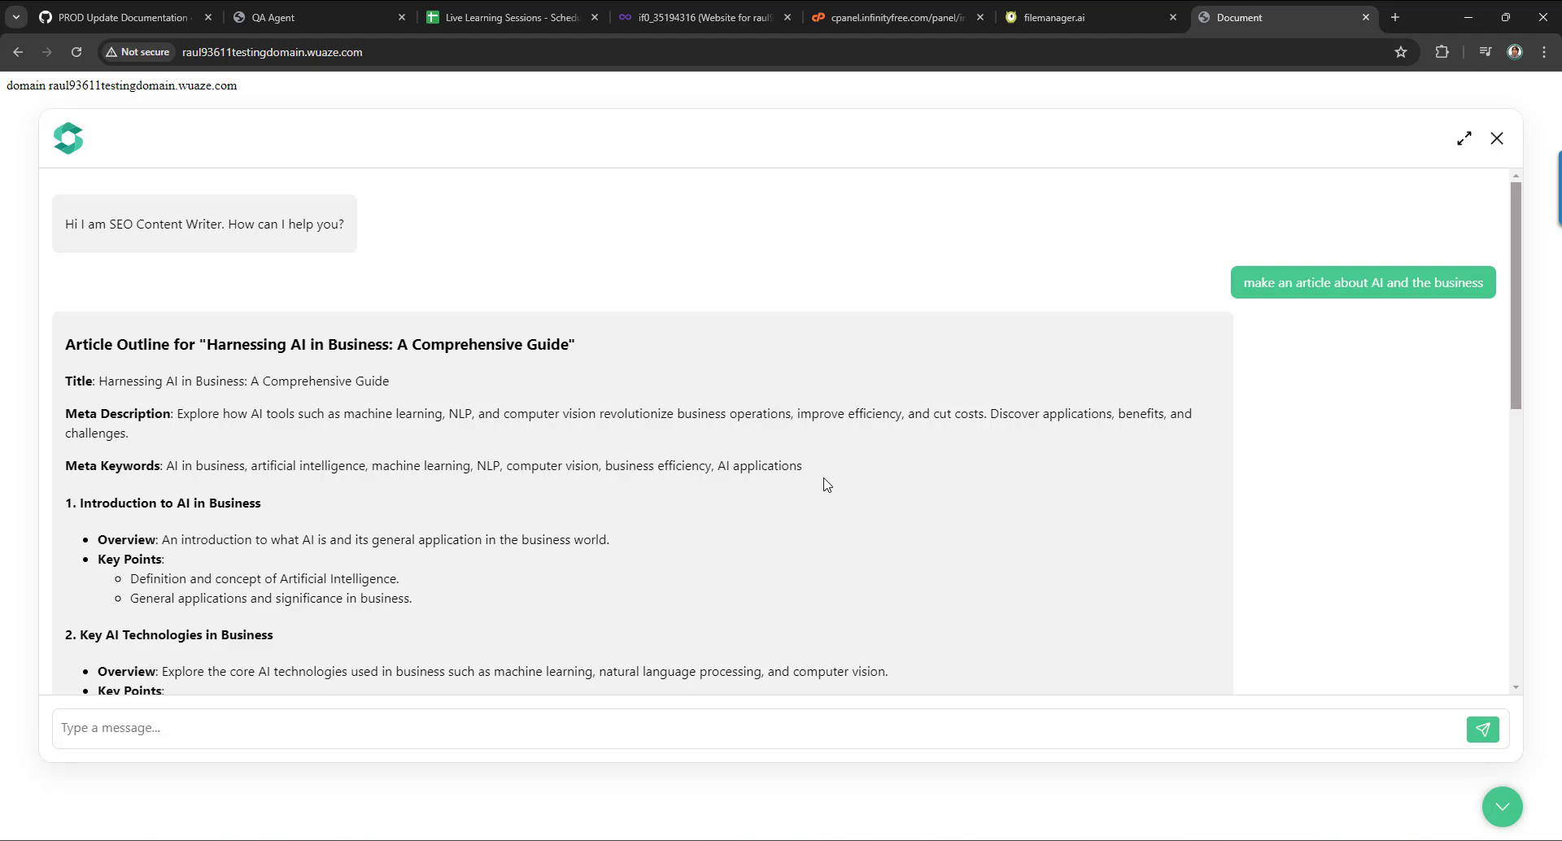
scroll(877, 454, "down", 3)
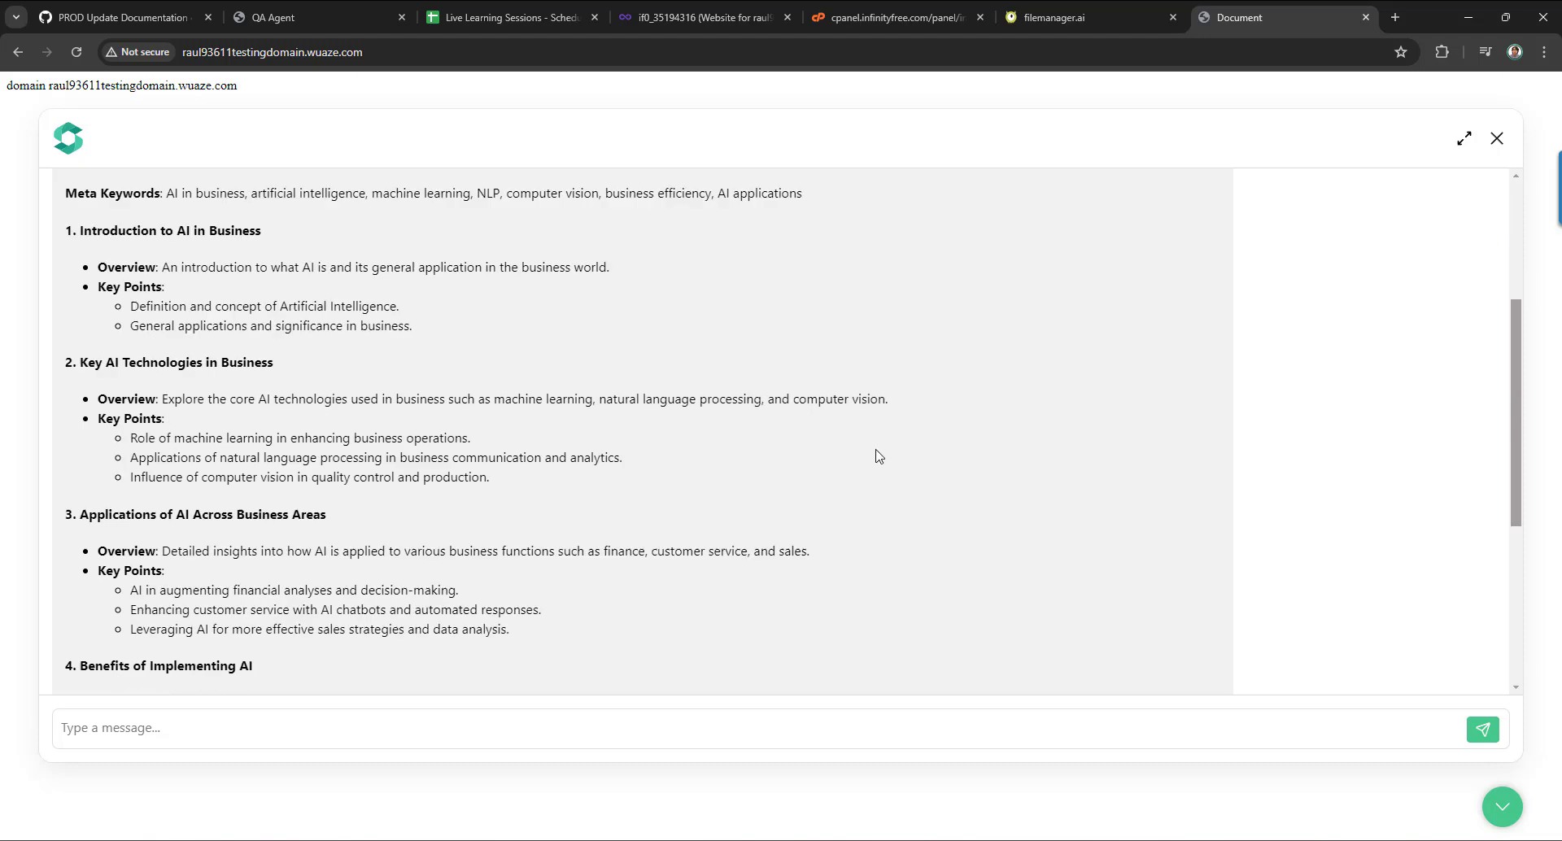
scroll(879, 453, "up", 3)
scroll(883, 458, "down", 7)
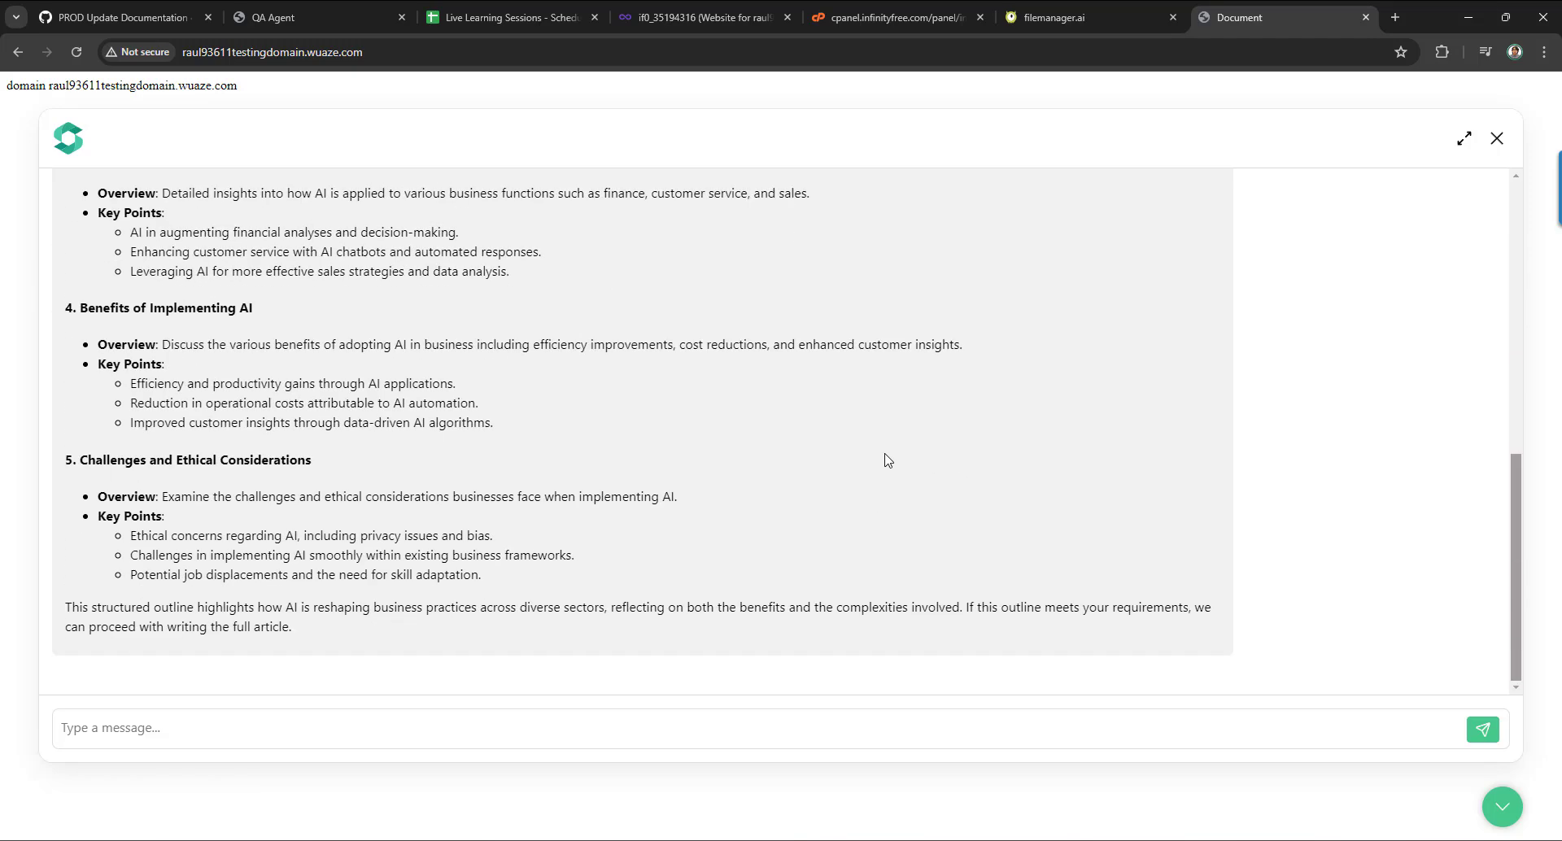
scroll(886, 460, "up", 8)
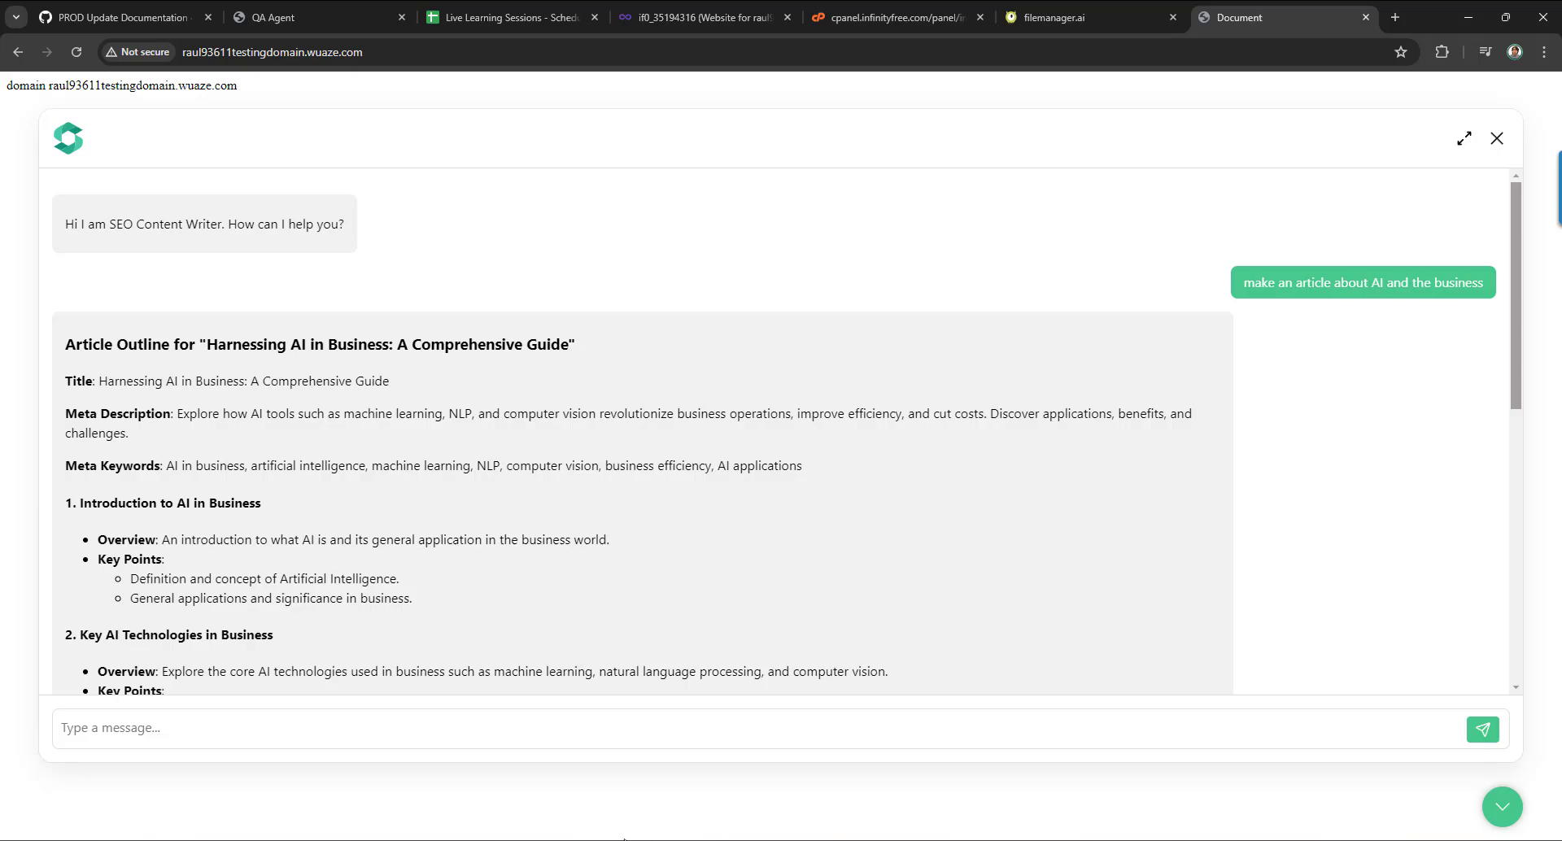
Open the SEO Content Writer agent's logs and view the latest /api/create_outline log details.
mouse_move(624, 838)
left_click(610, 769)
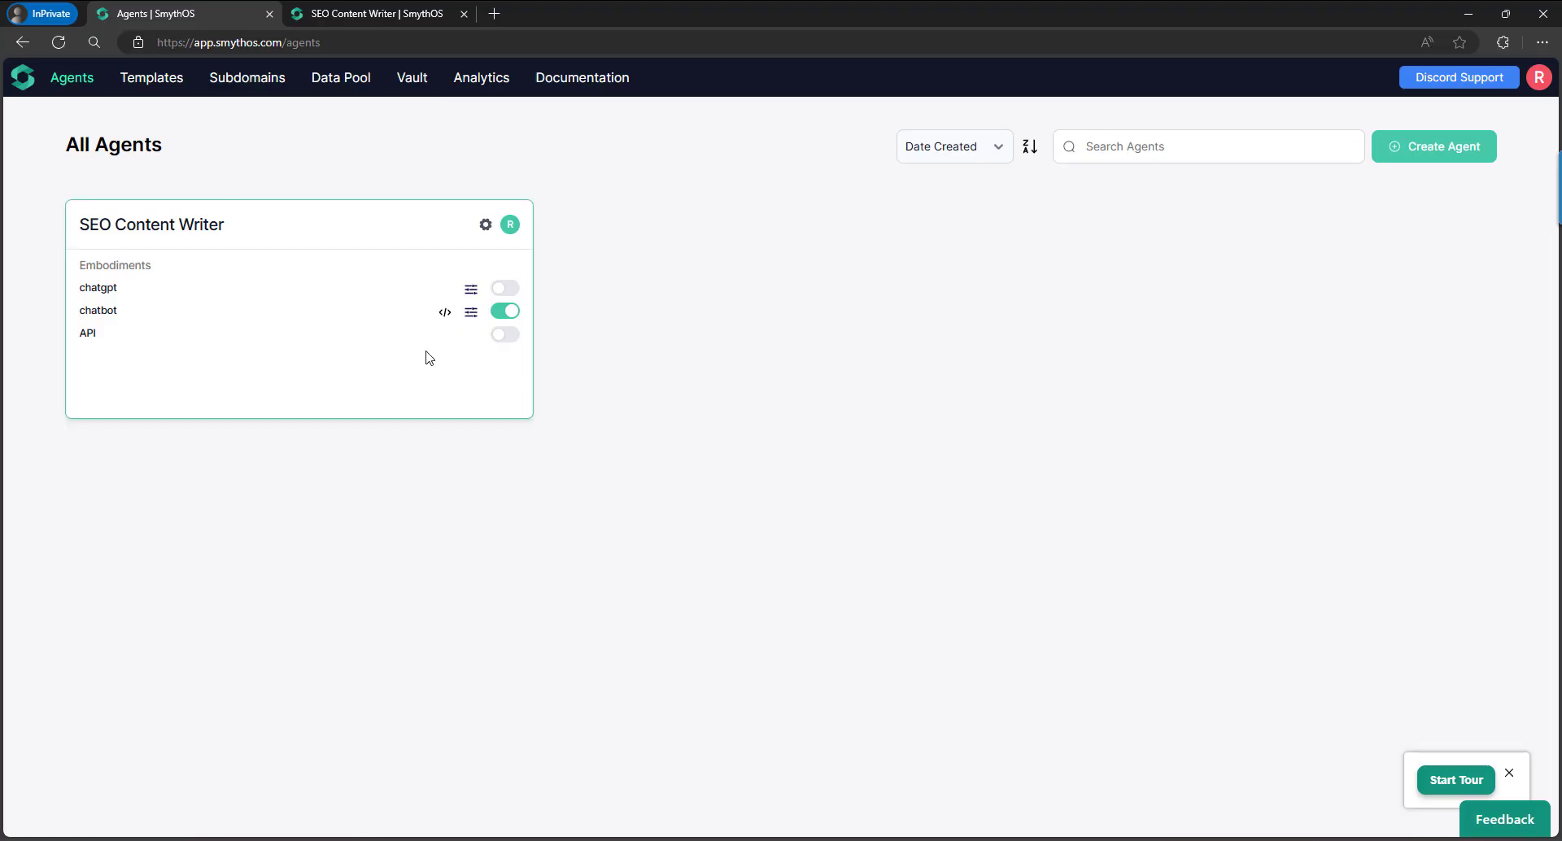
left_click(484, 224)
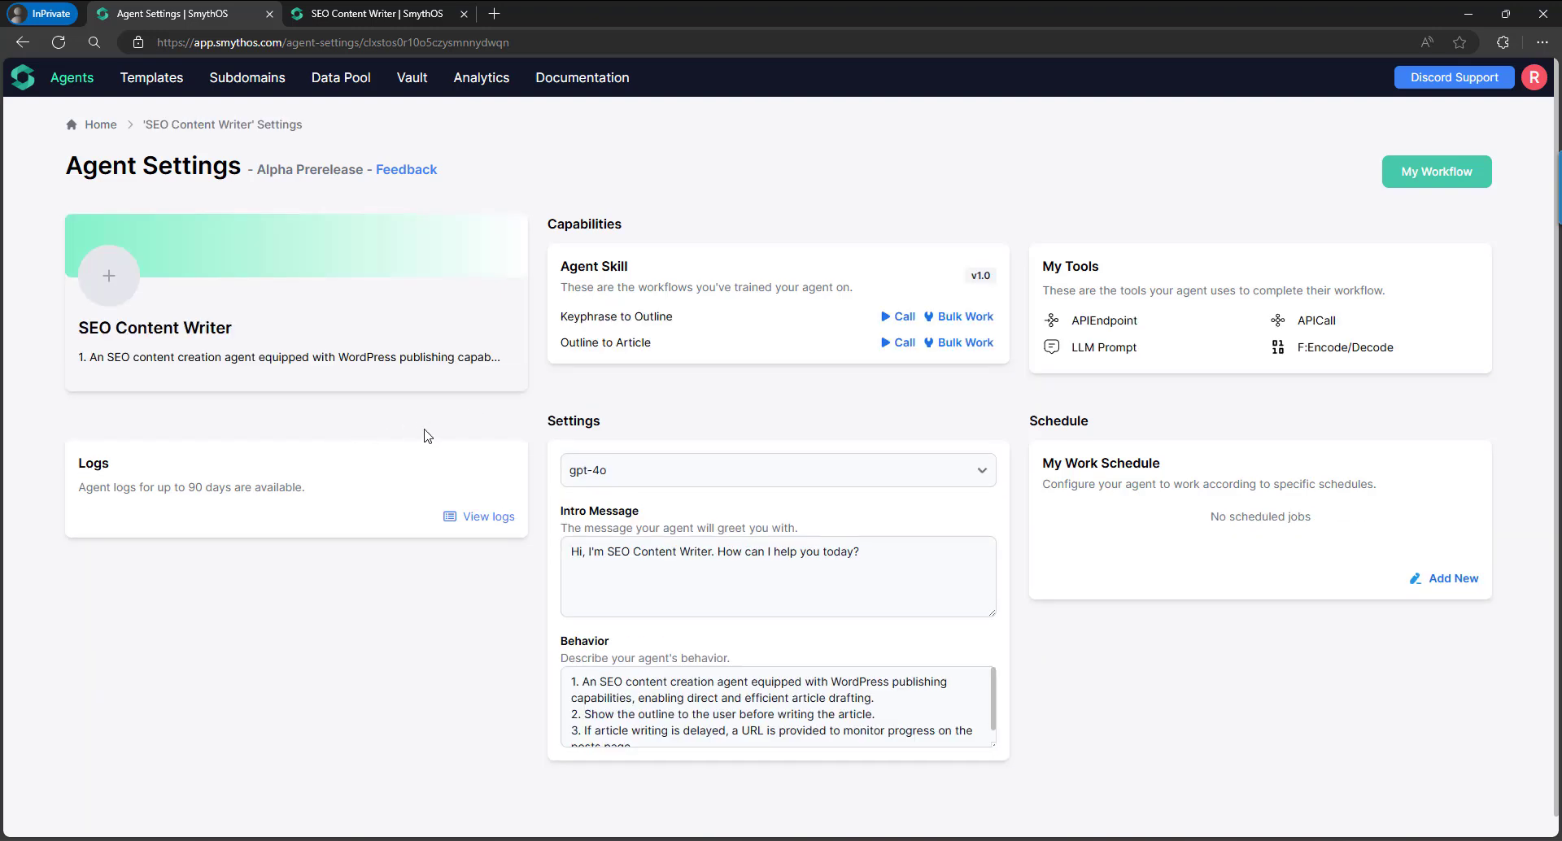
left_click(491, 521)
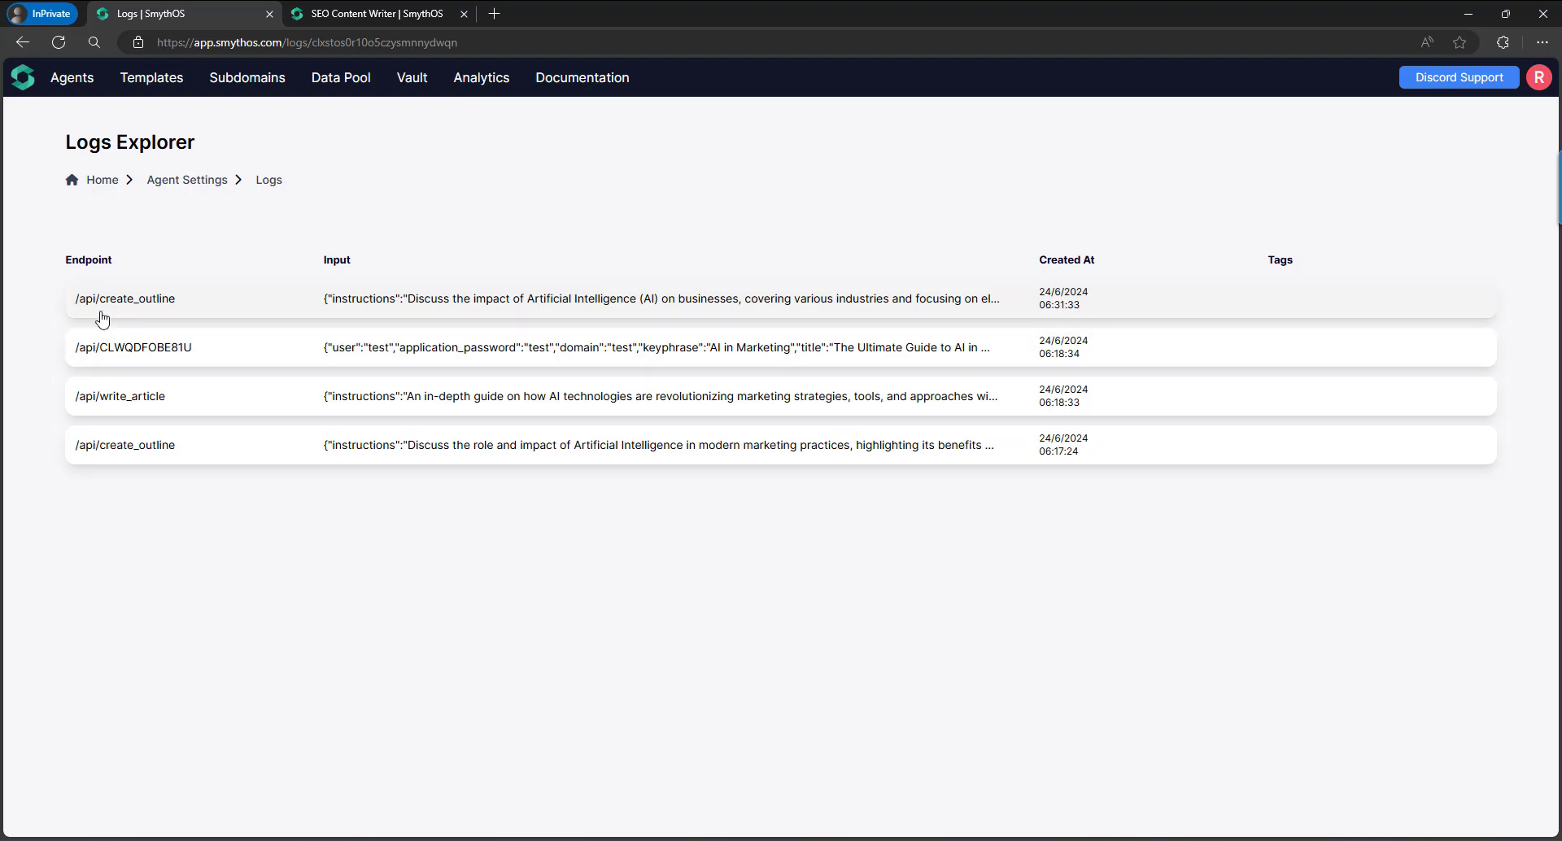
left_click(175, 306)
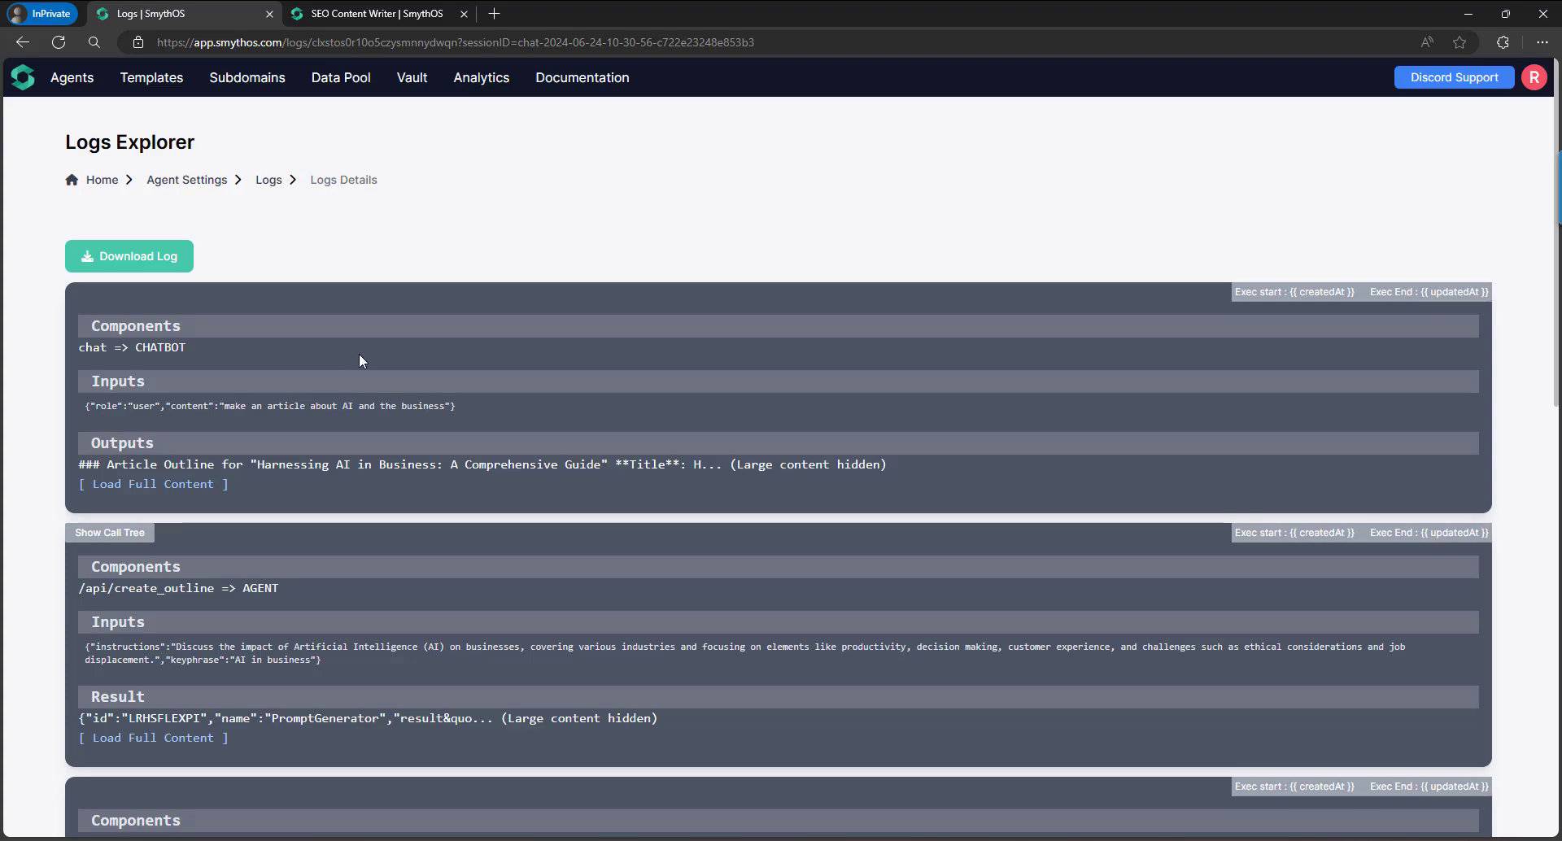
scroll(358, 353, "down", 10)
scroll(366, 355, "up", 10)
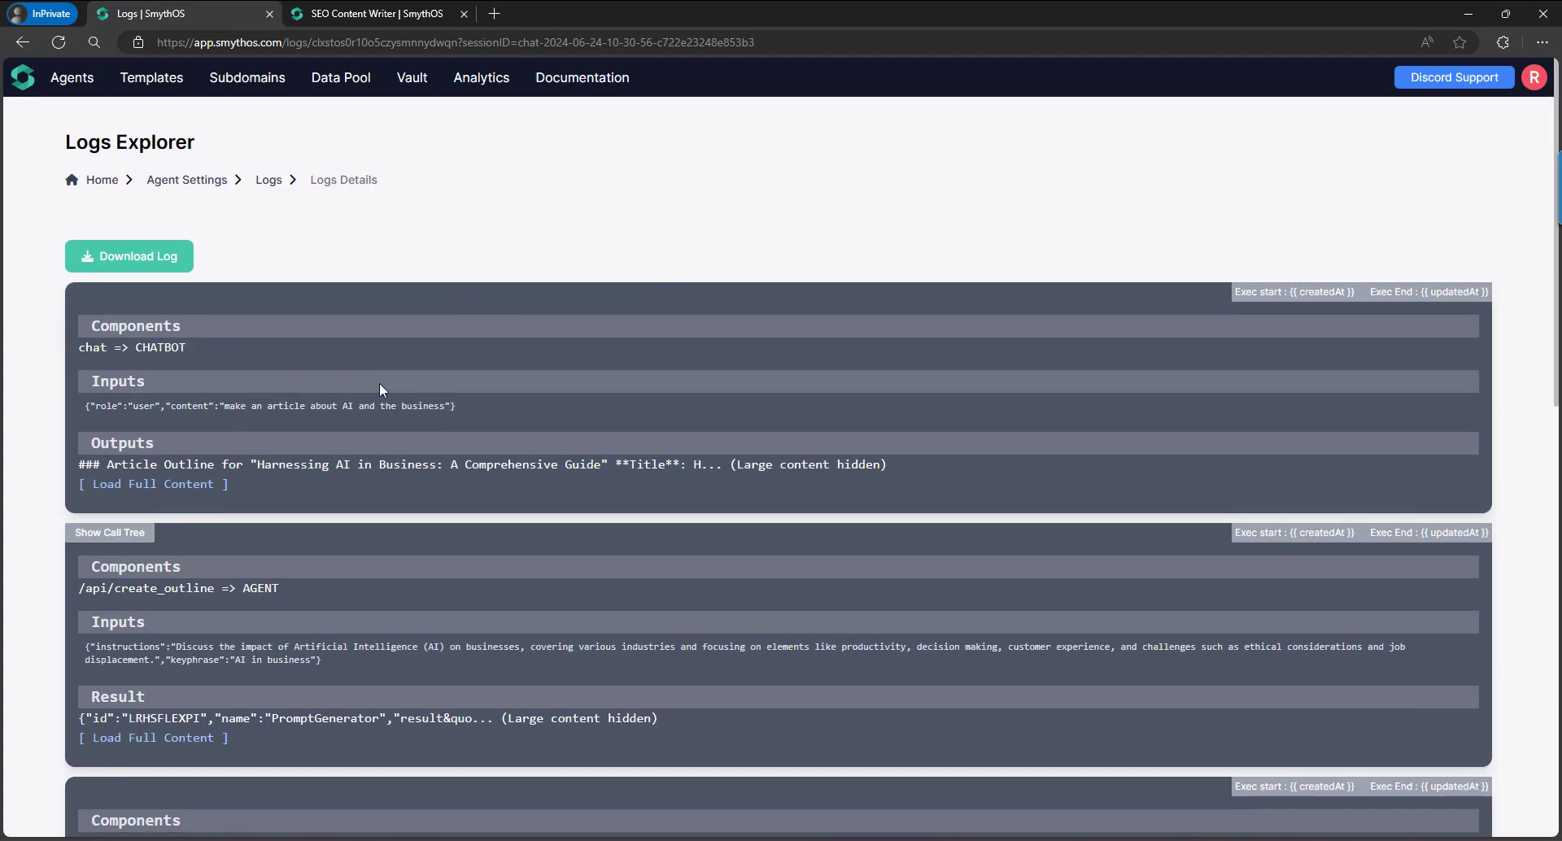
Reread the chatbot's AI-in-business outline on the test site, then bring up the SmythOS Logs window.
left_click(576, 805)
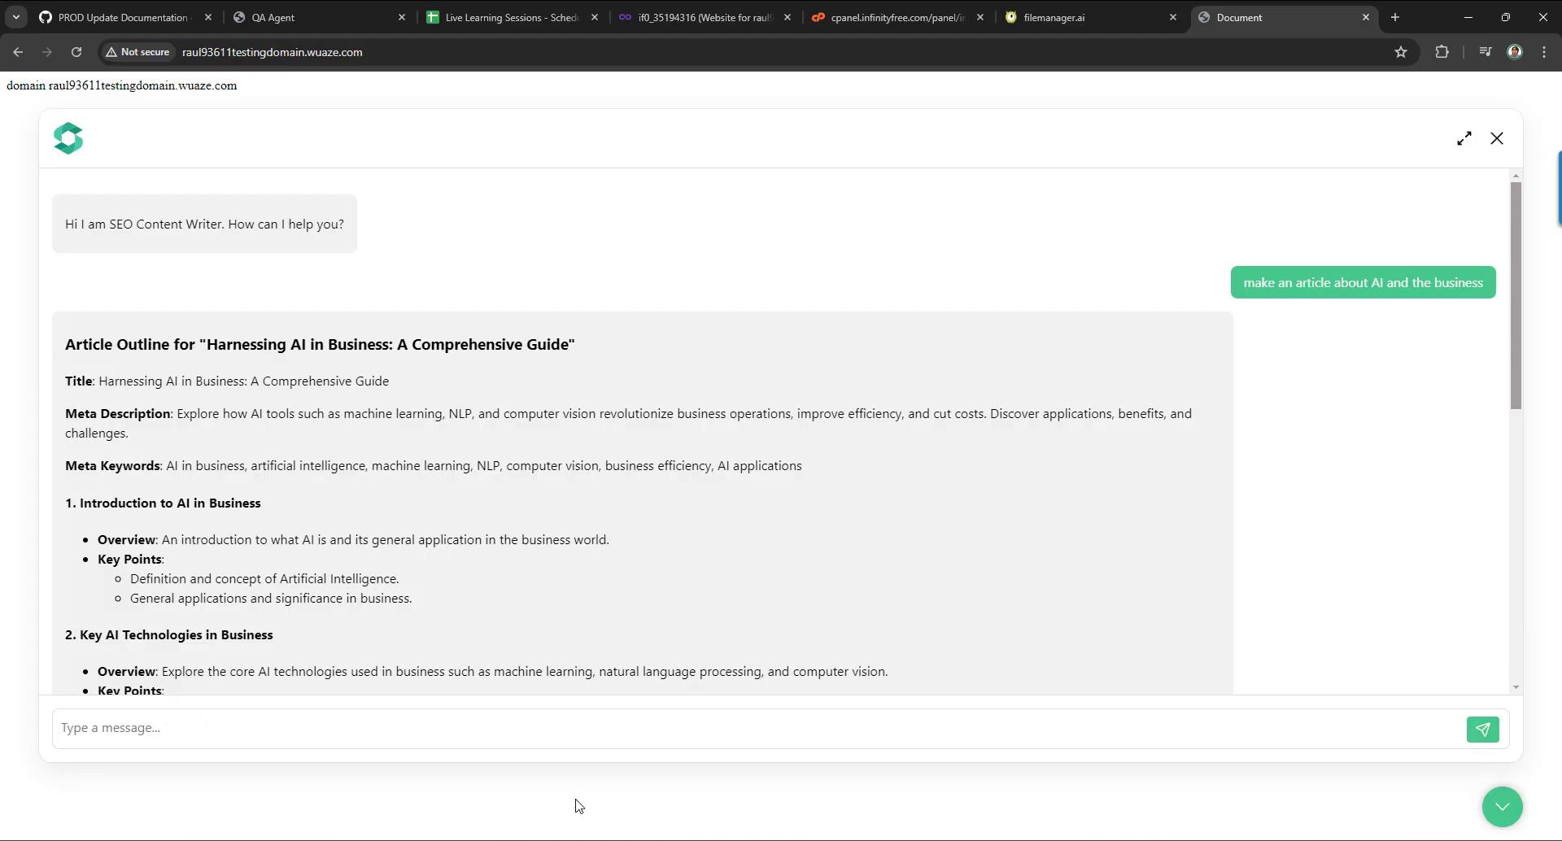
scroll(541, 533, "down", 10)
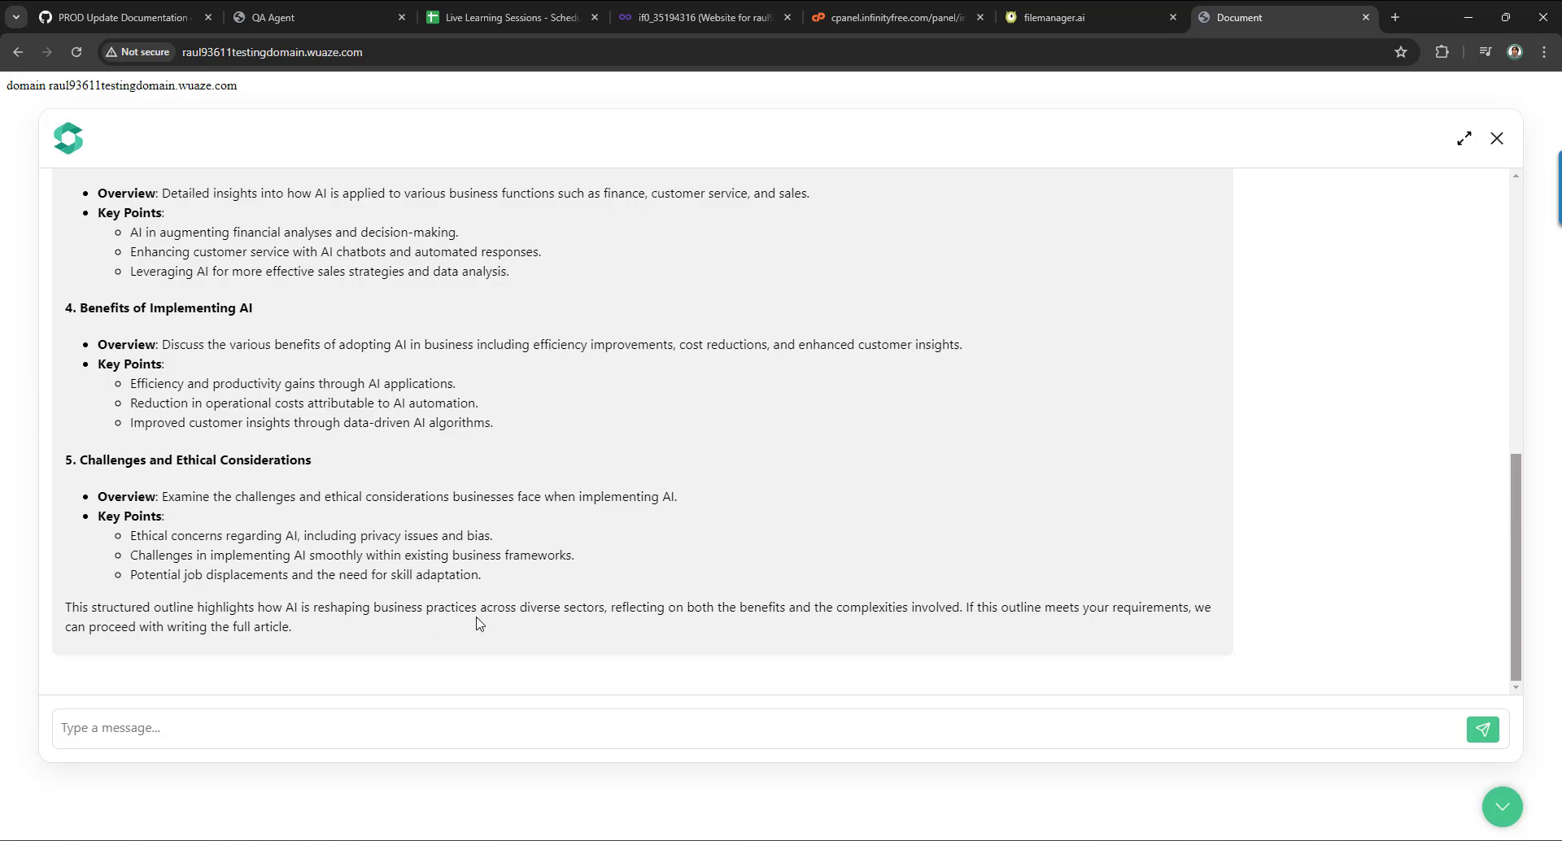
scroll(734, 488, "up", 8)
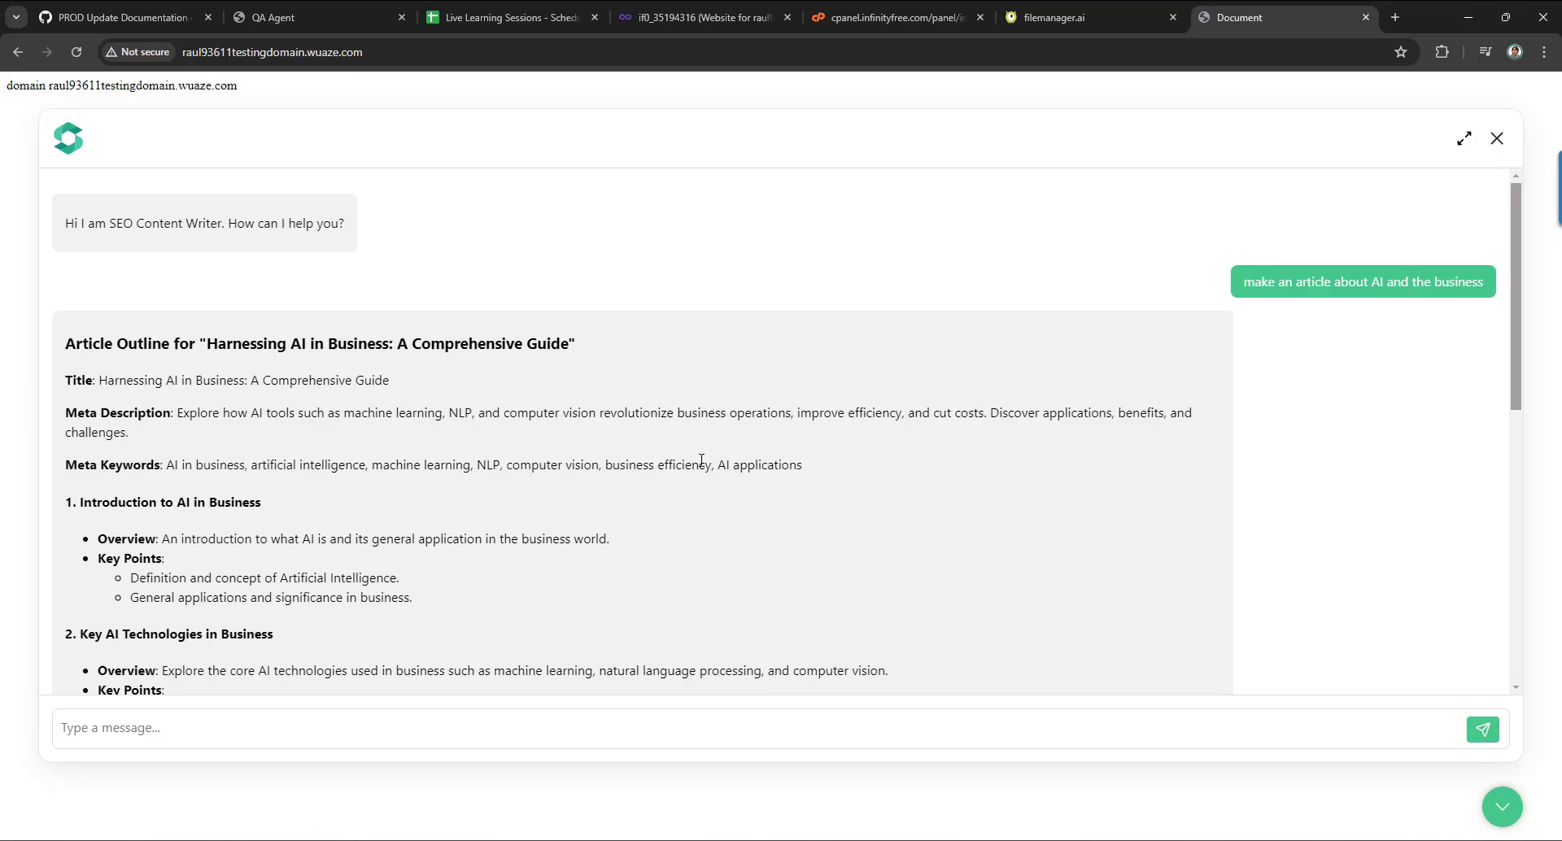
scroll(431, 385, "down", 8)
scroll(433, 388, "up", 7)
scroll(432, 389, "down", 9)
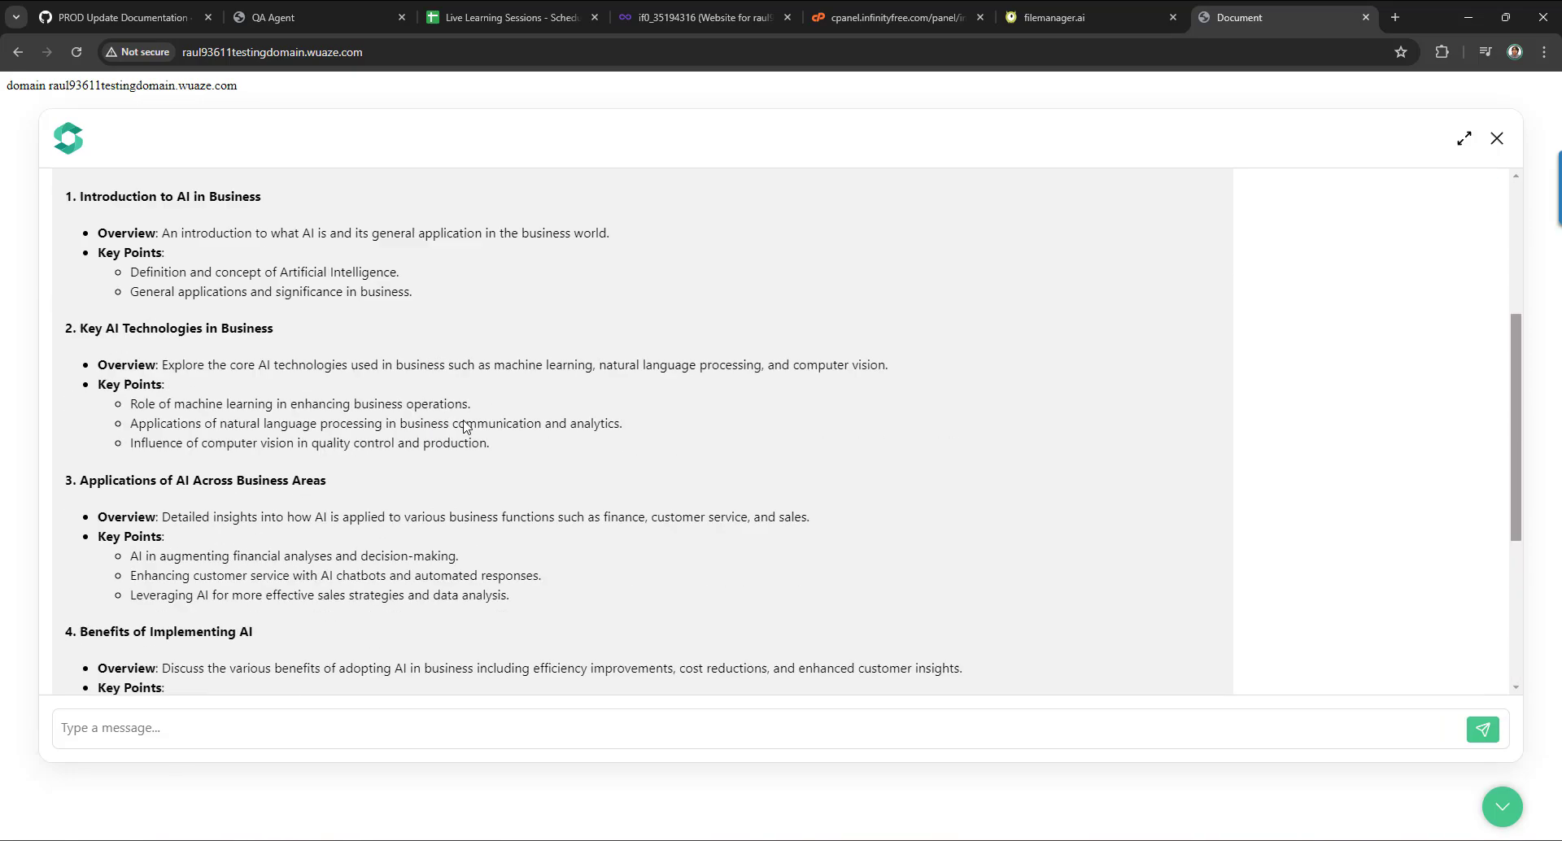
scroll(505, 395, "up", 9)
scroll(504, 399, "down", 2)
scroll(504, 399, "down", 3)
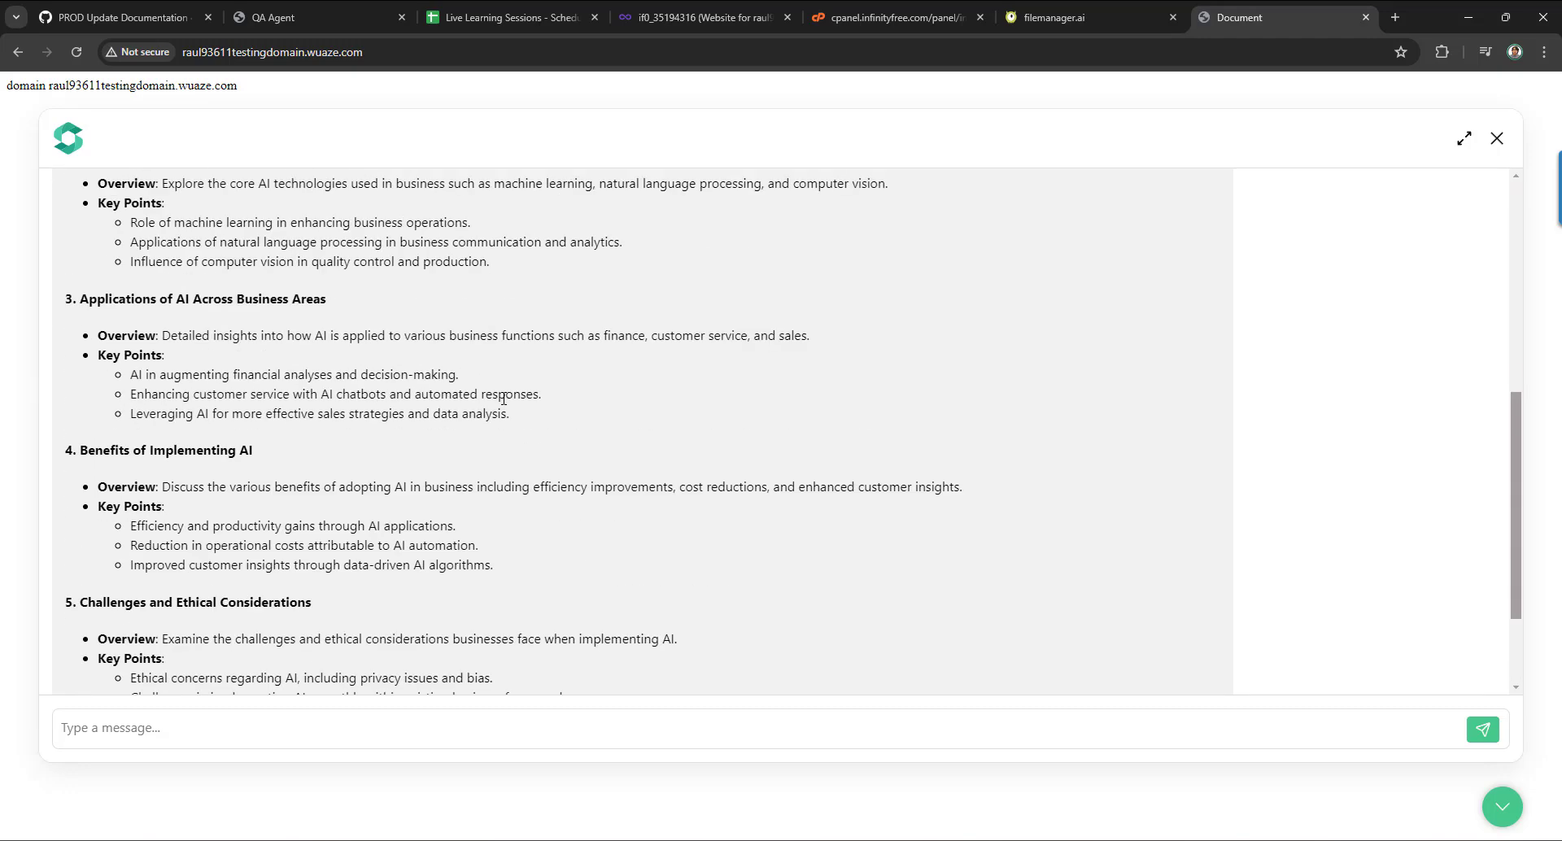
scroll(585, 510, "up", 5)
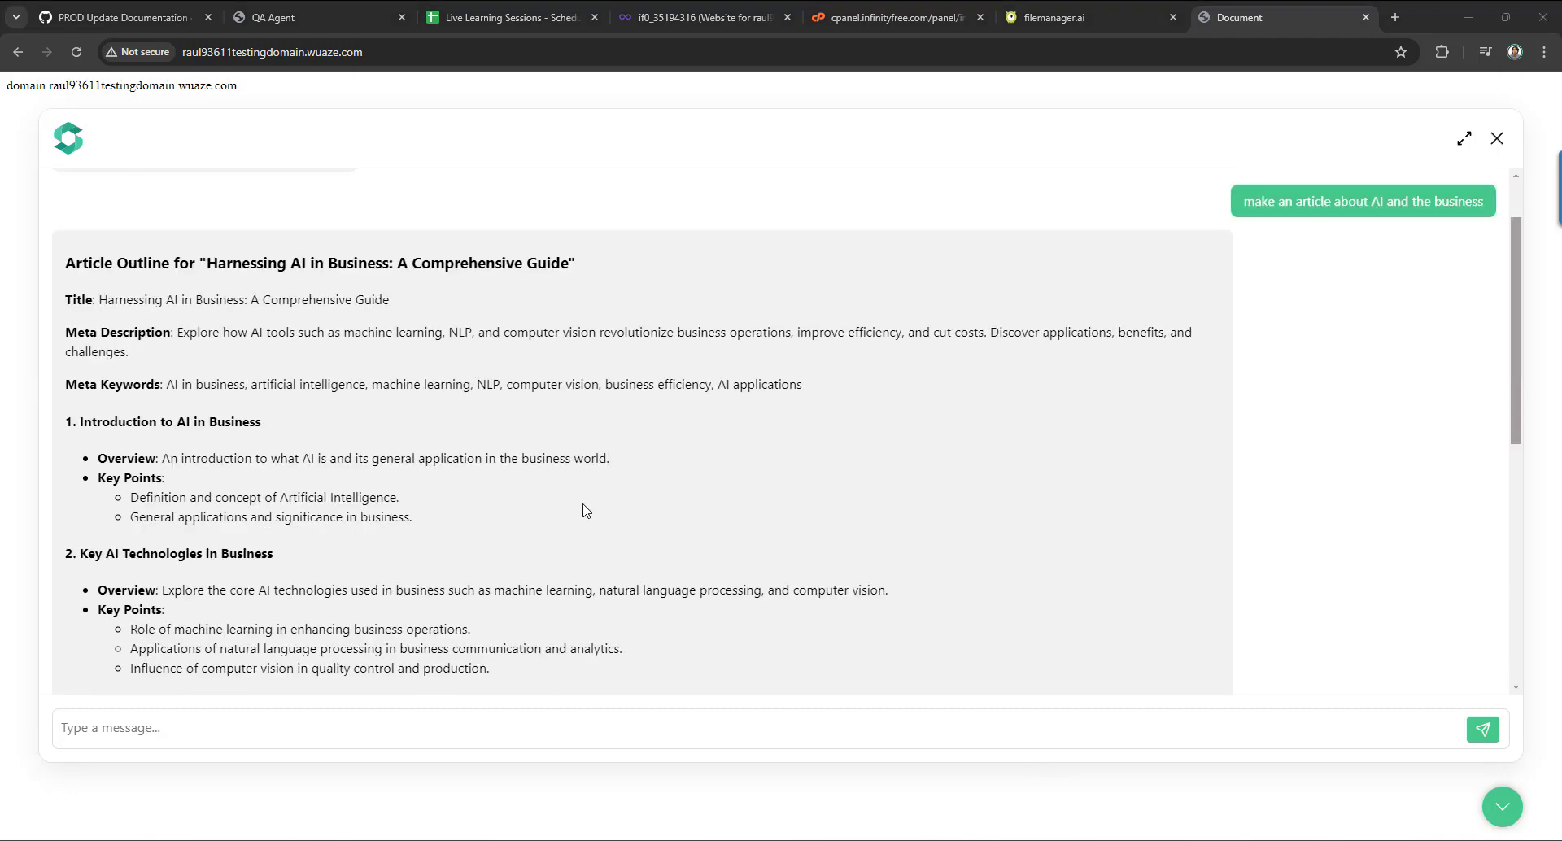
scroll(586, 510, "down", 10)
mouse_move(598, 838)
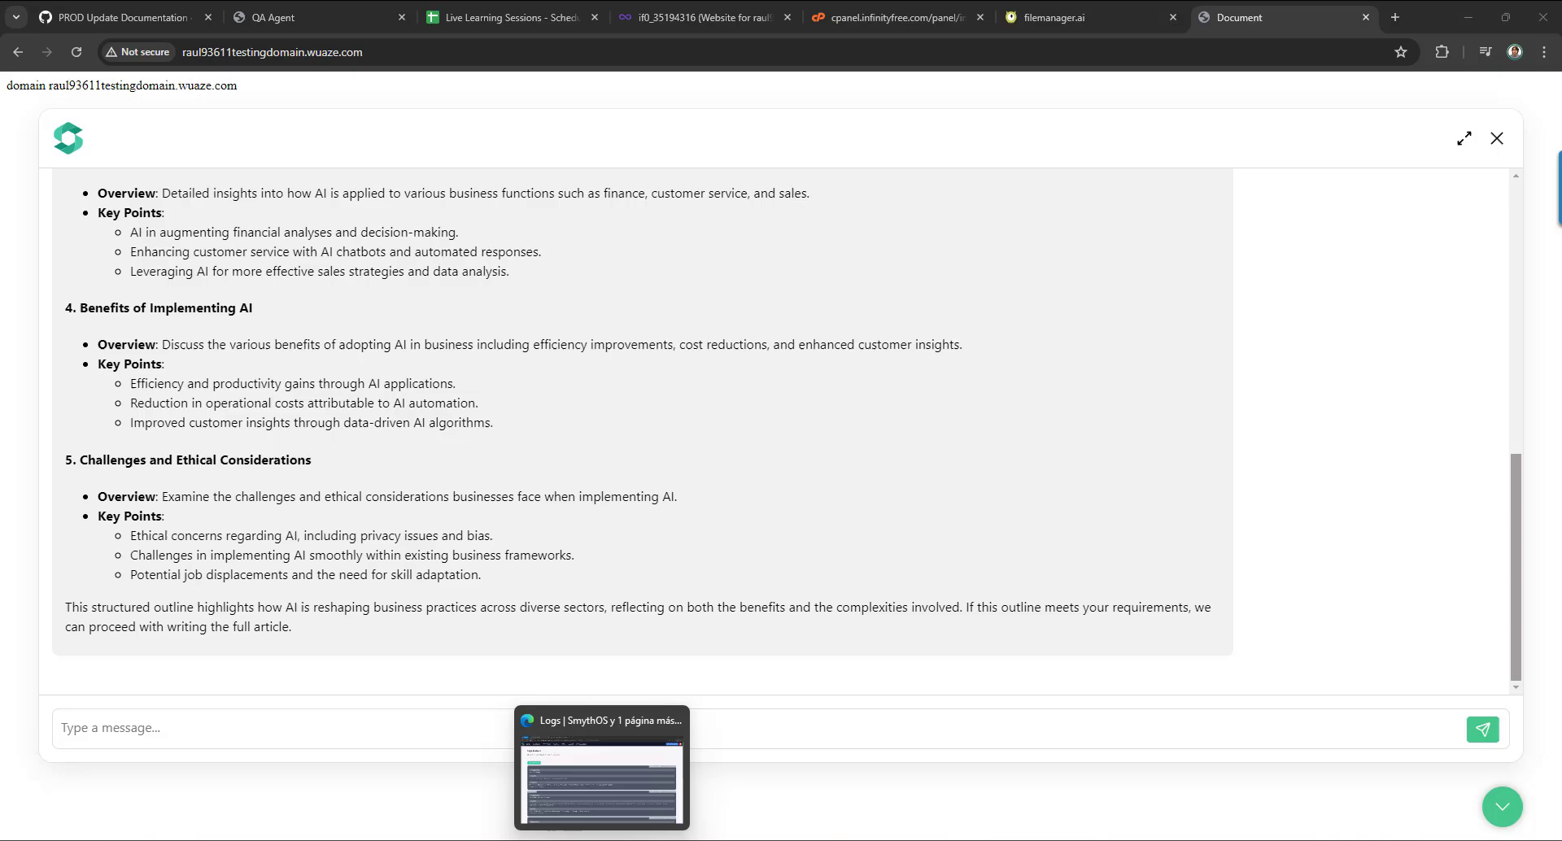
left_click(598, 775)
Highlight the chat => CHATBOT log entry and the request 'make an article about AI and the business'.
scroll(529, 329, "down", 12)
scroll(561, 392, "up", 12)
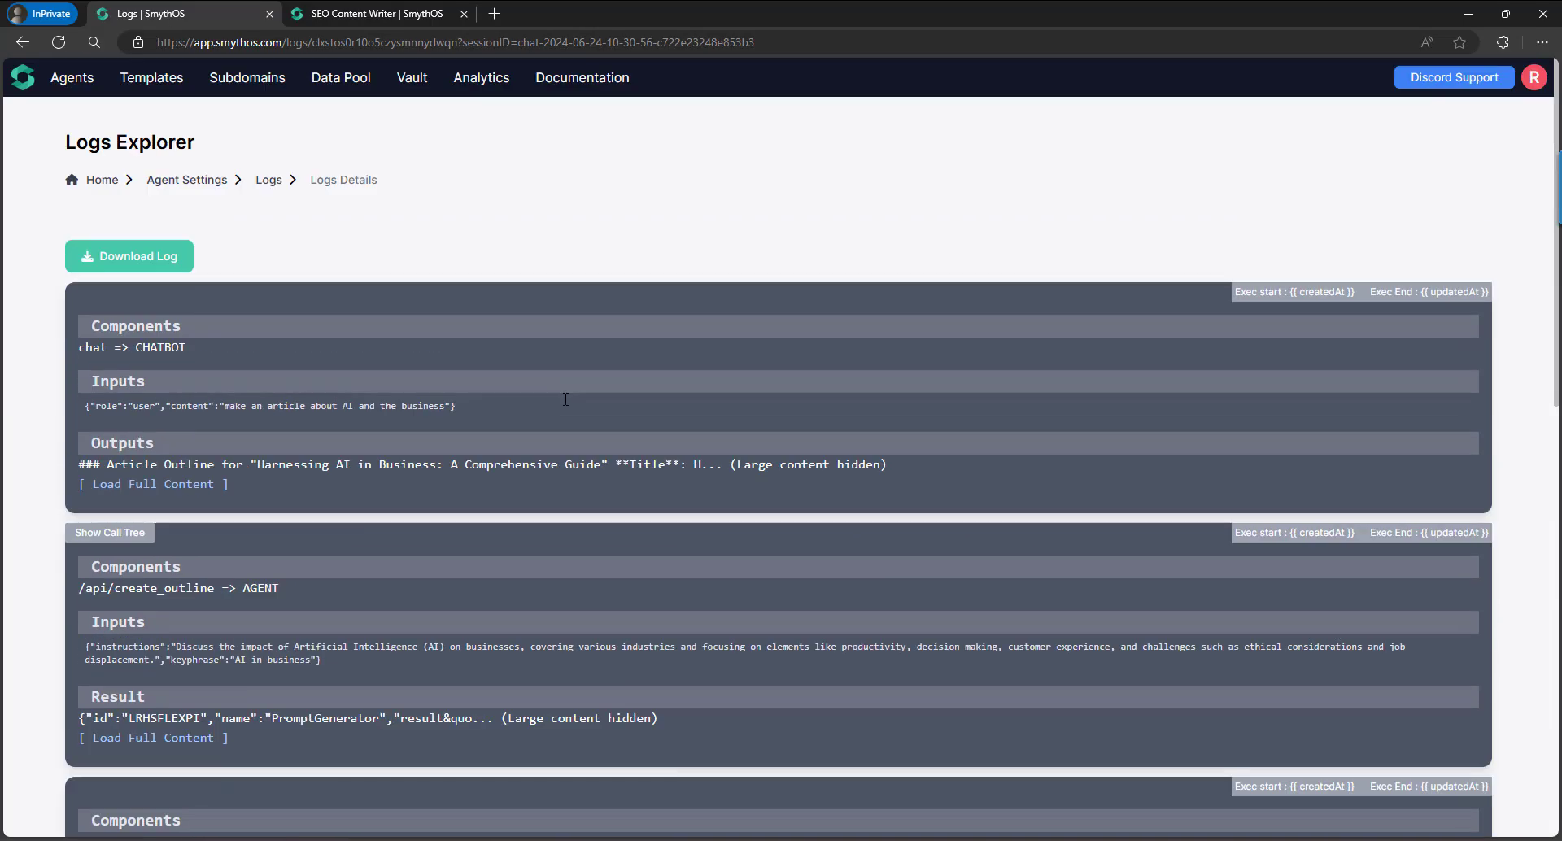
triple_click(87, 348)
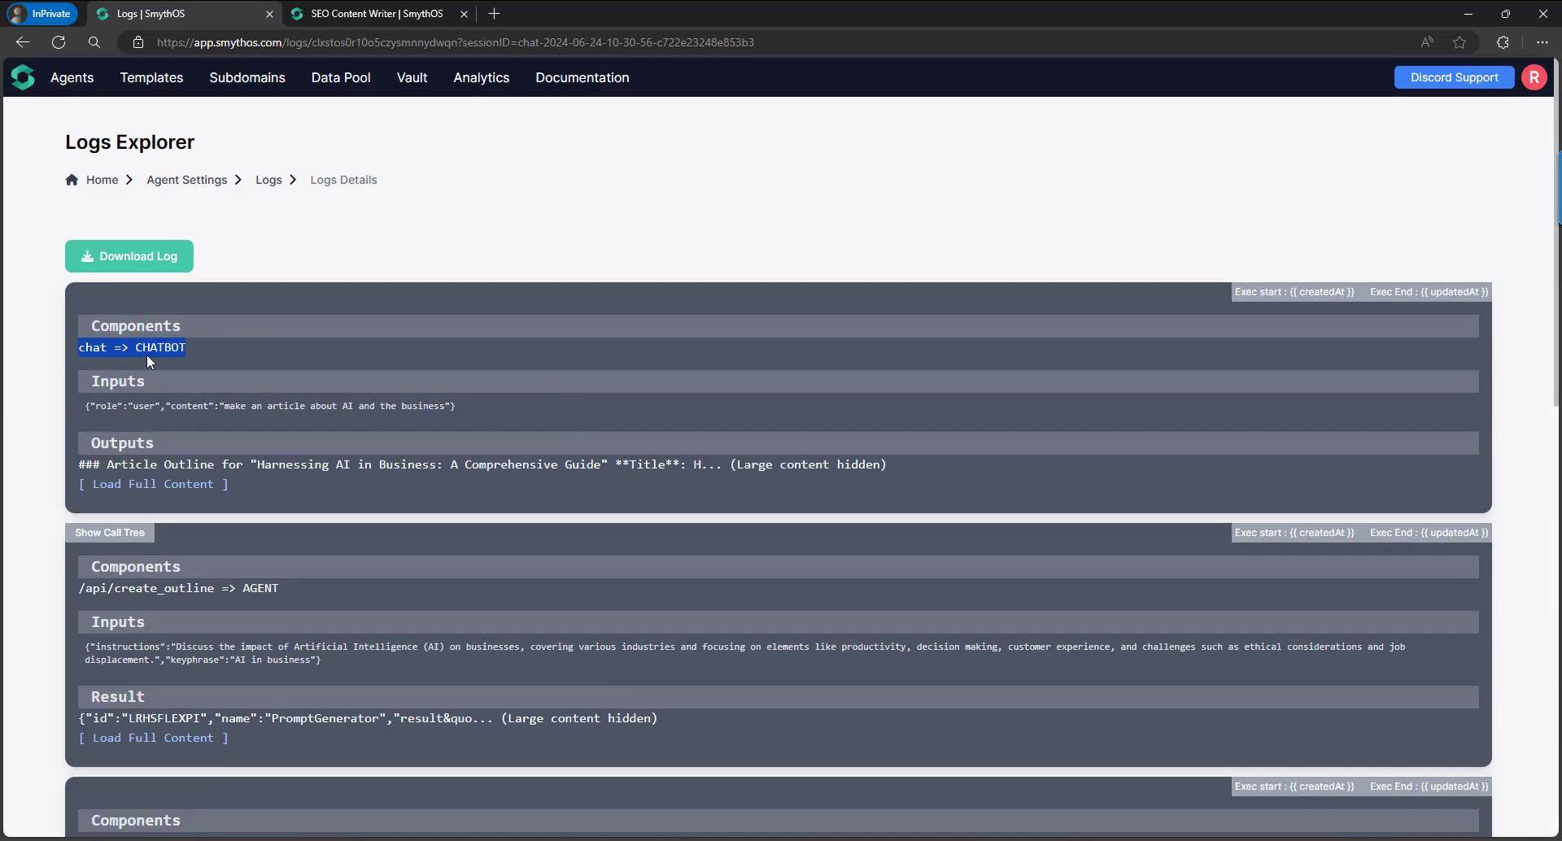
scroll(201, 369, "down", 1)
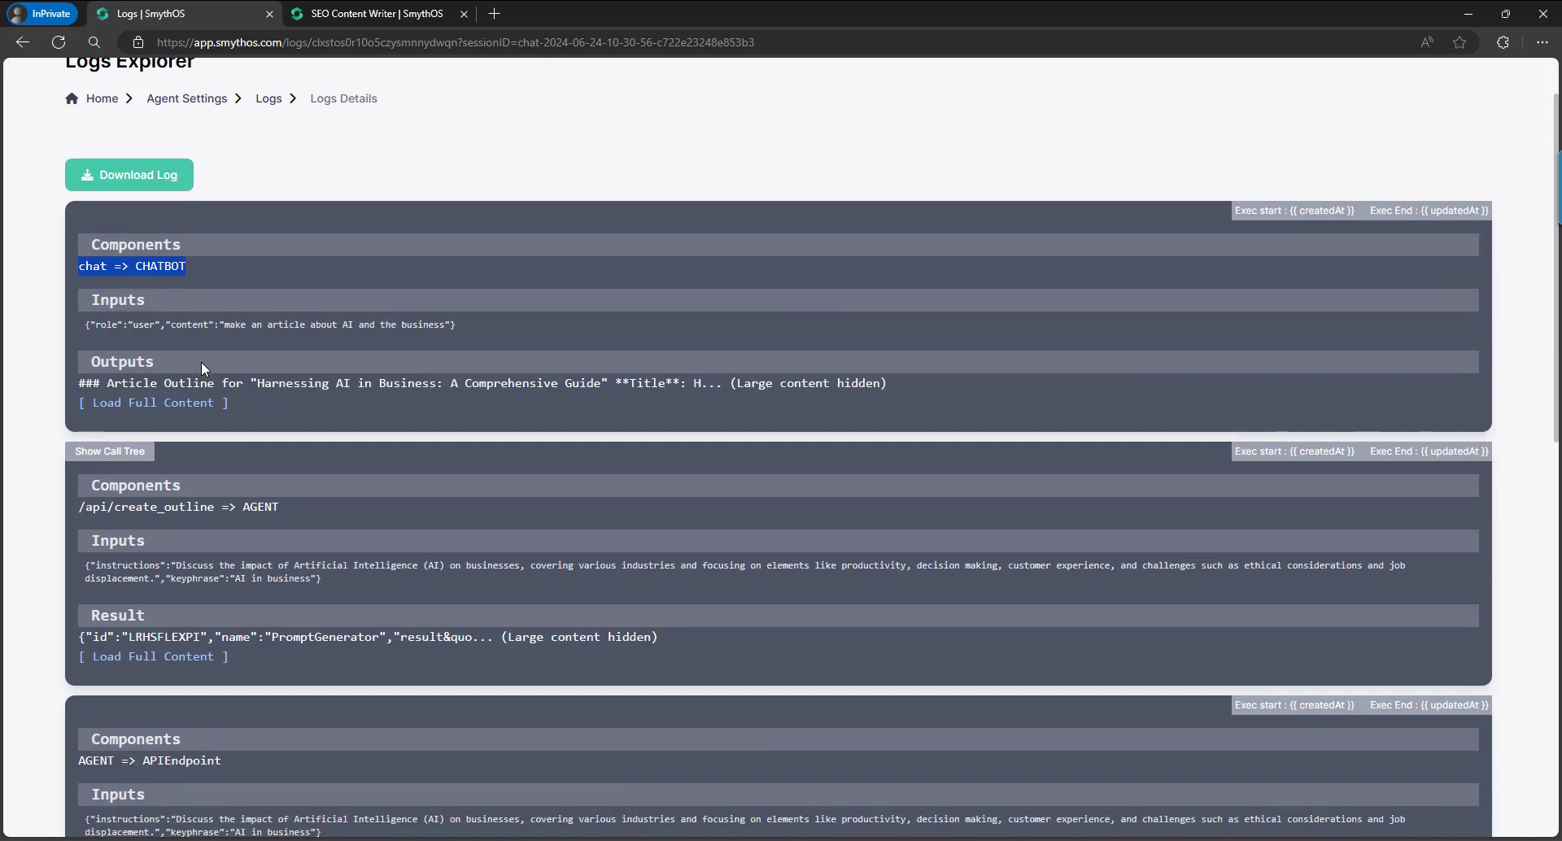
double_click(243, 324)
left_click_drag(224, 325, 445, 325)
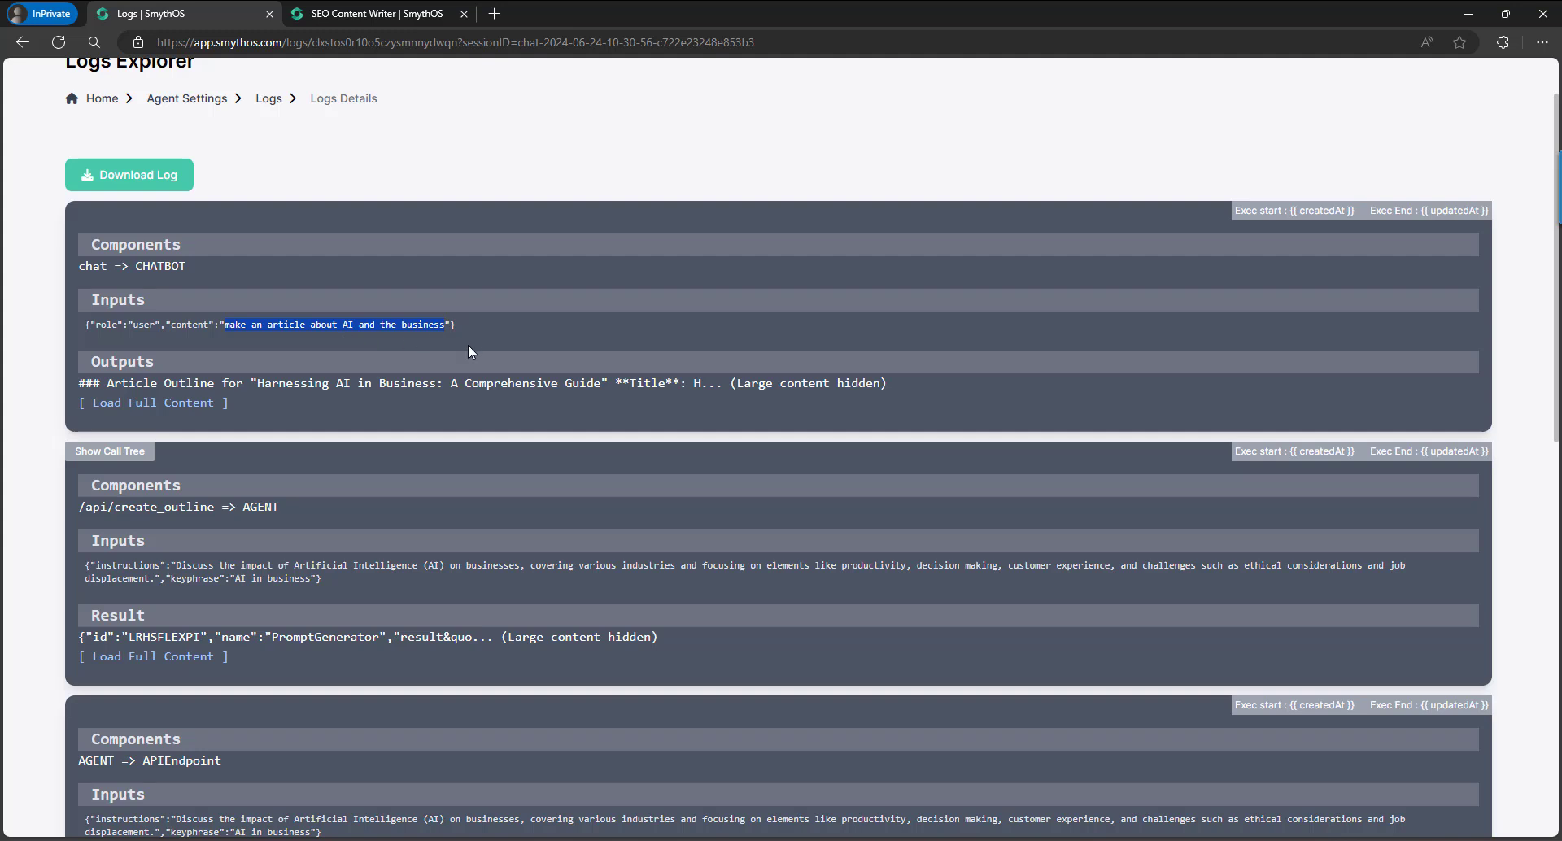
scroll(475, 343, "down", 3)
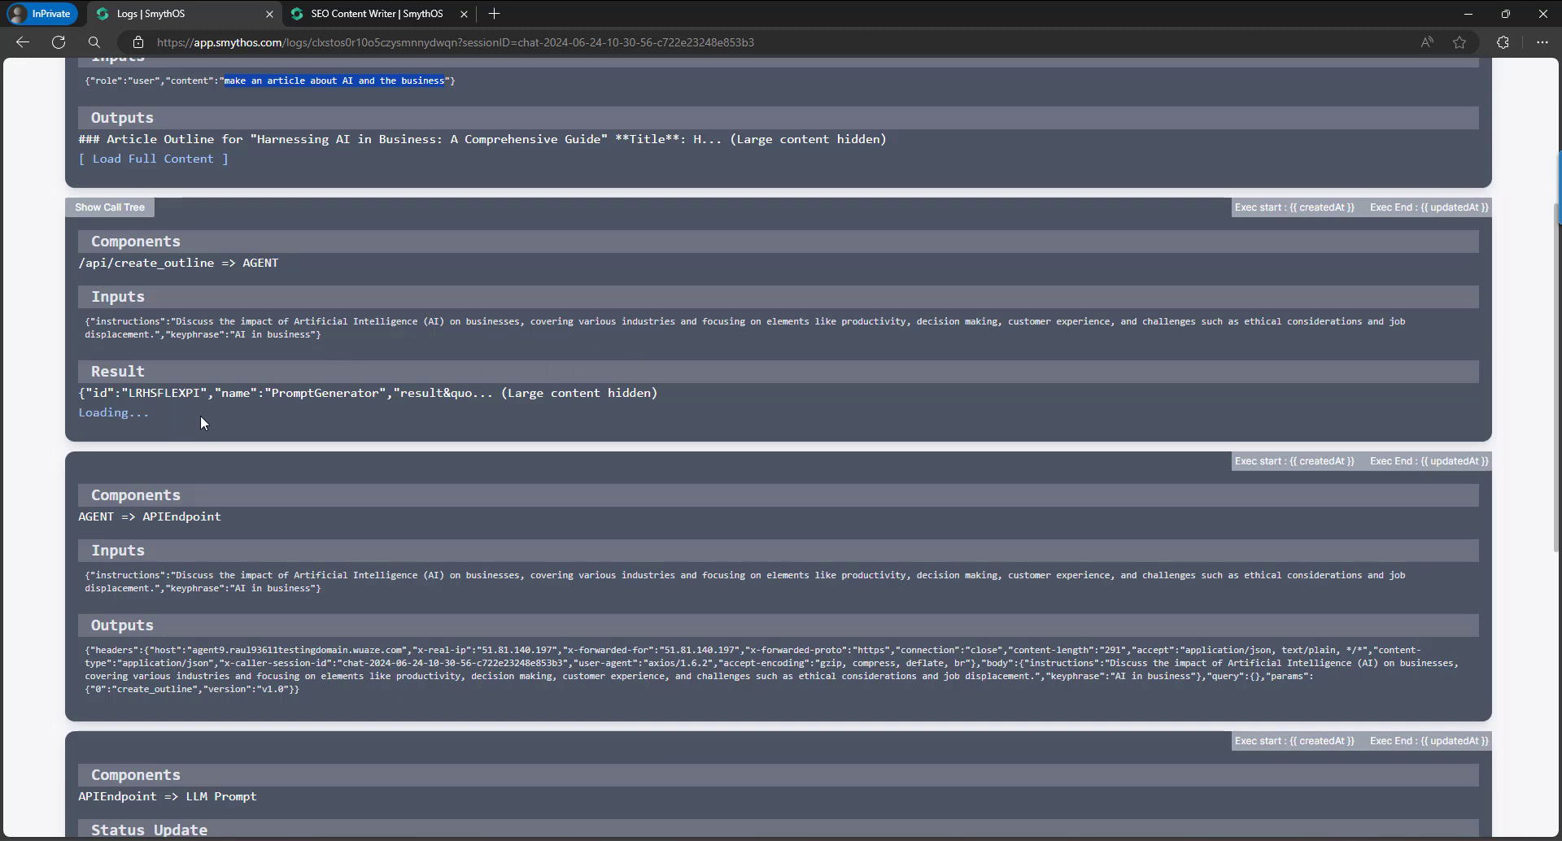
Load the outline step's full result and expand its result and Reply fields.
left_click(210, 413)
left_click(129, 459)
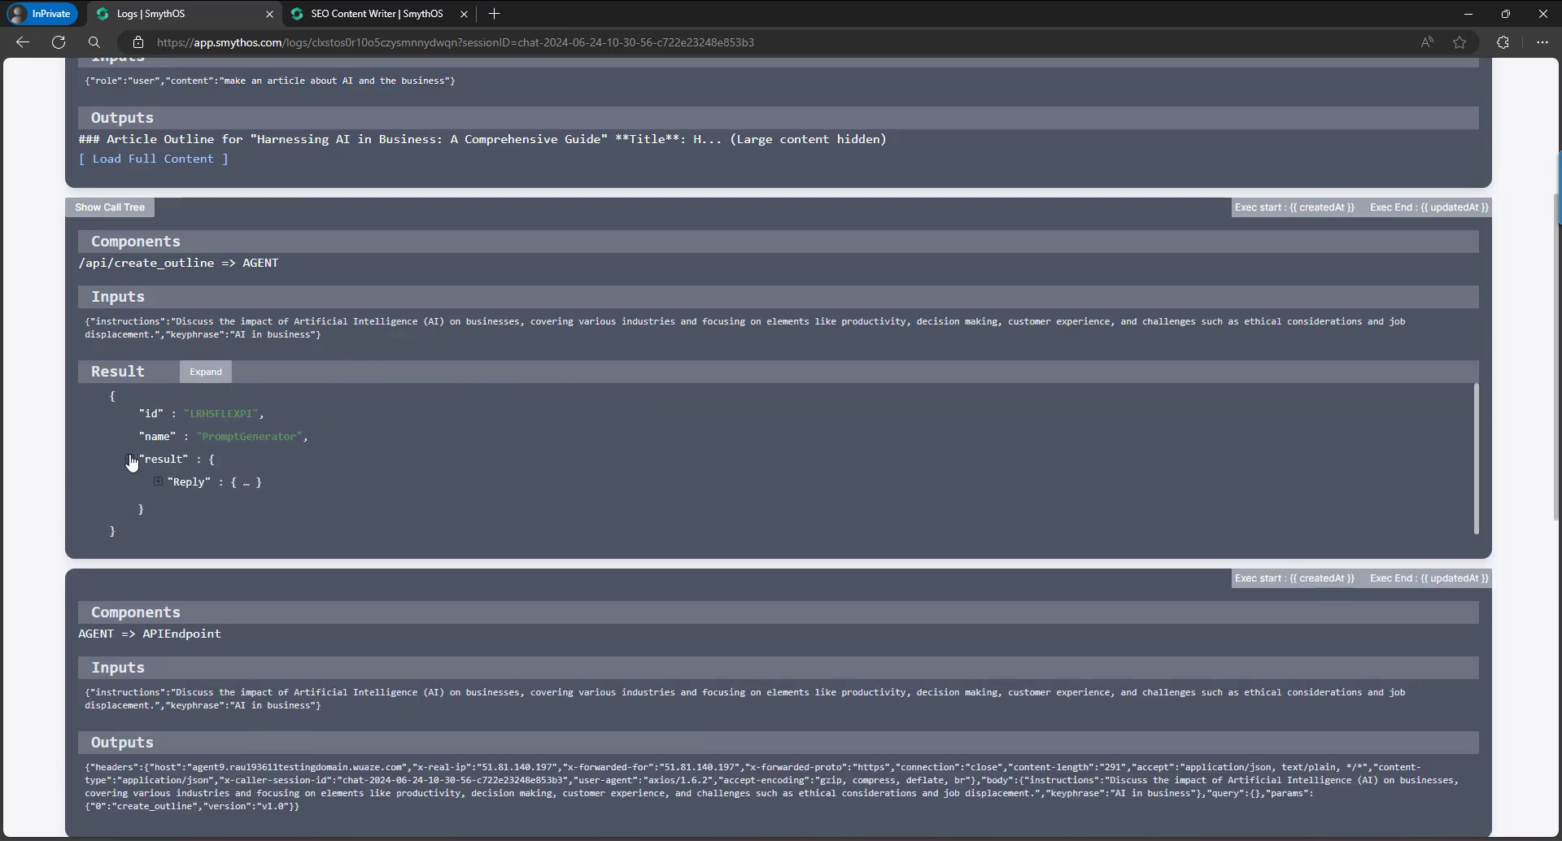
left_click(159, 482)
scroll(442, 457, "down", 3)
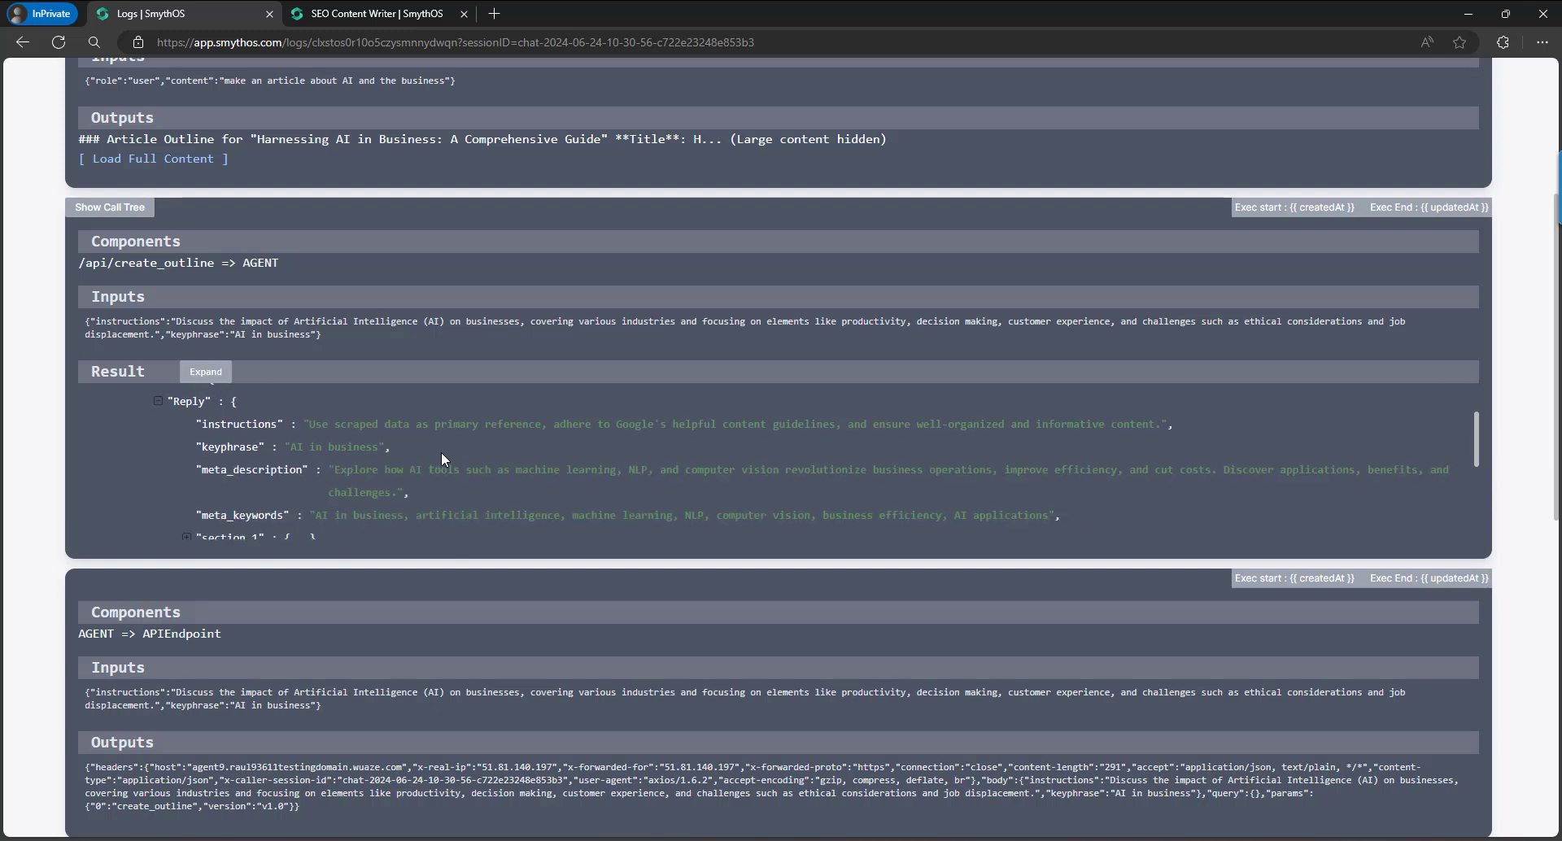
scroll(441, 451, "down", 3)
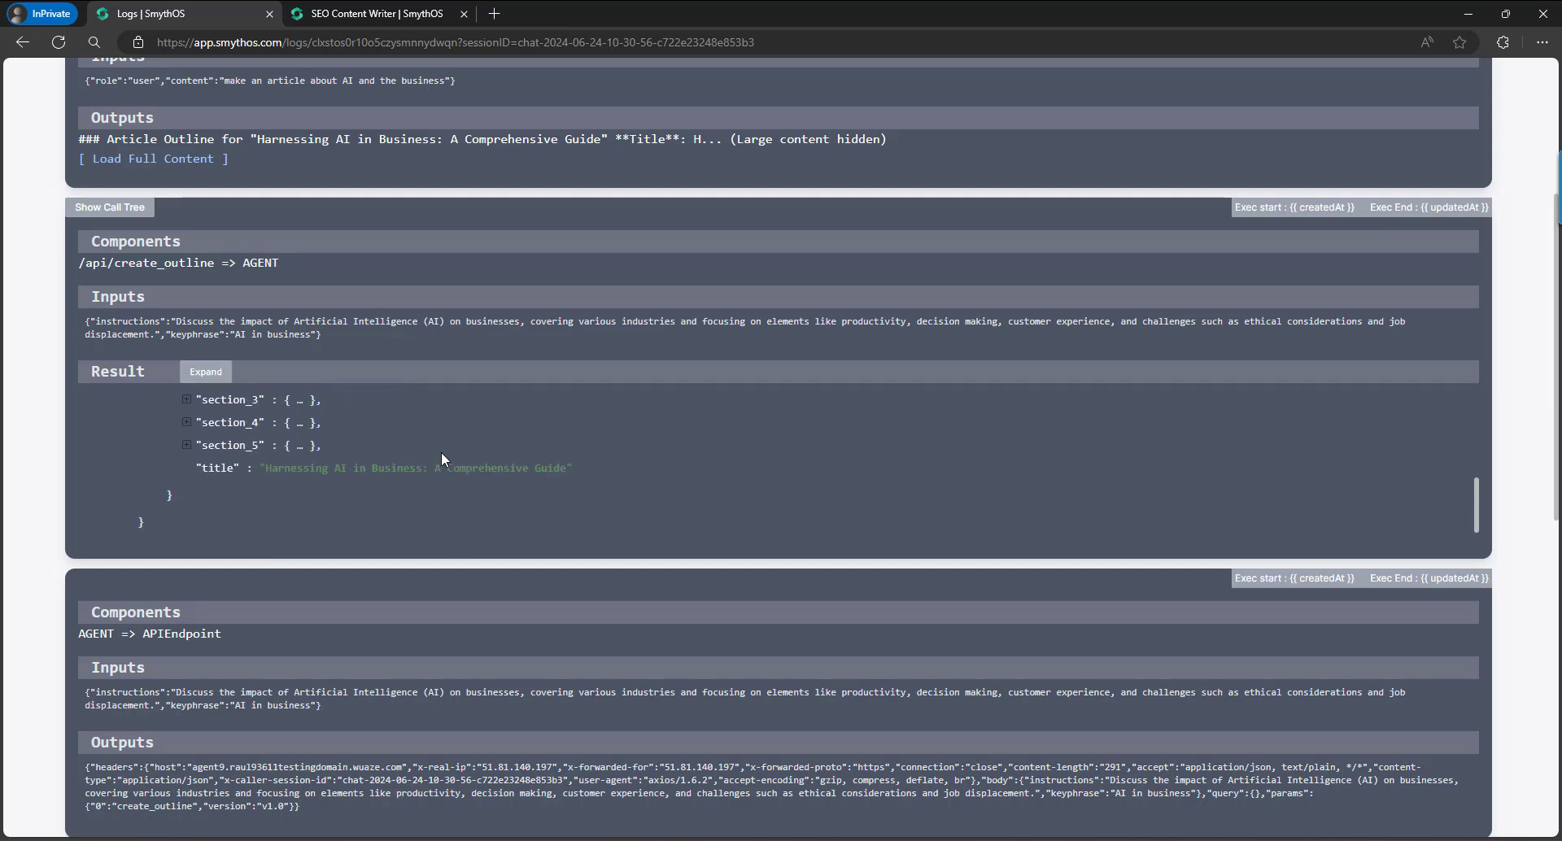
scroll(441, 451, "up", 5)
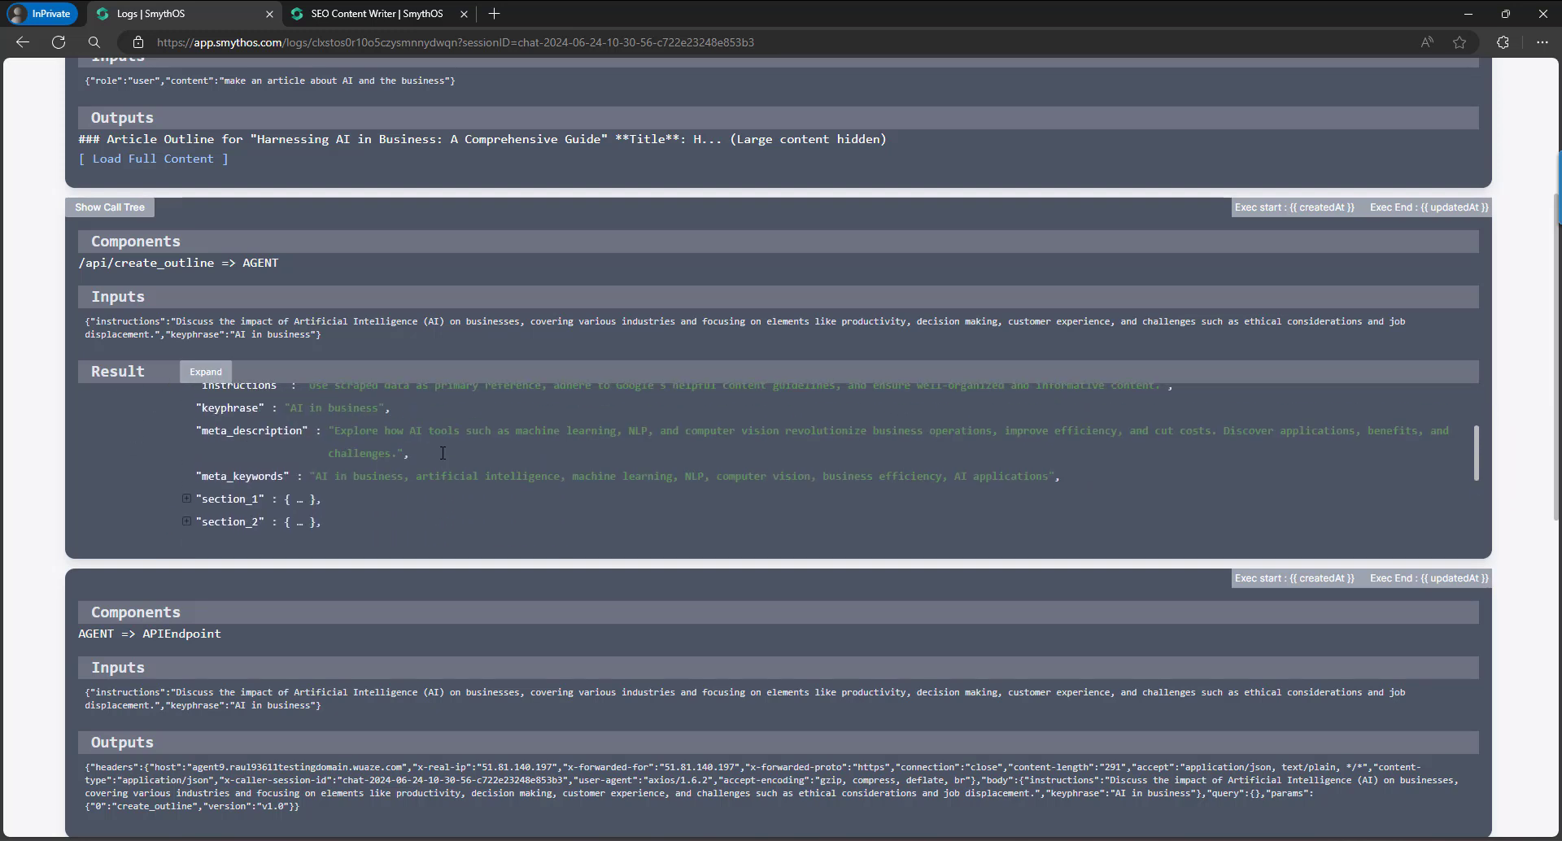
scroll(443, 453, "up", 2)
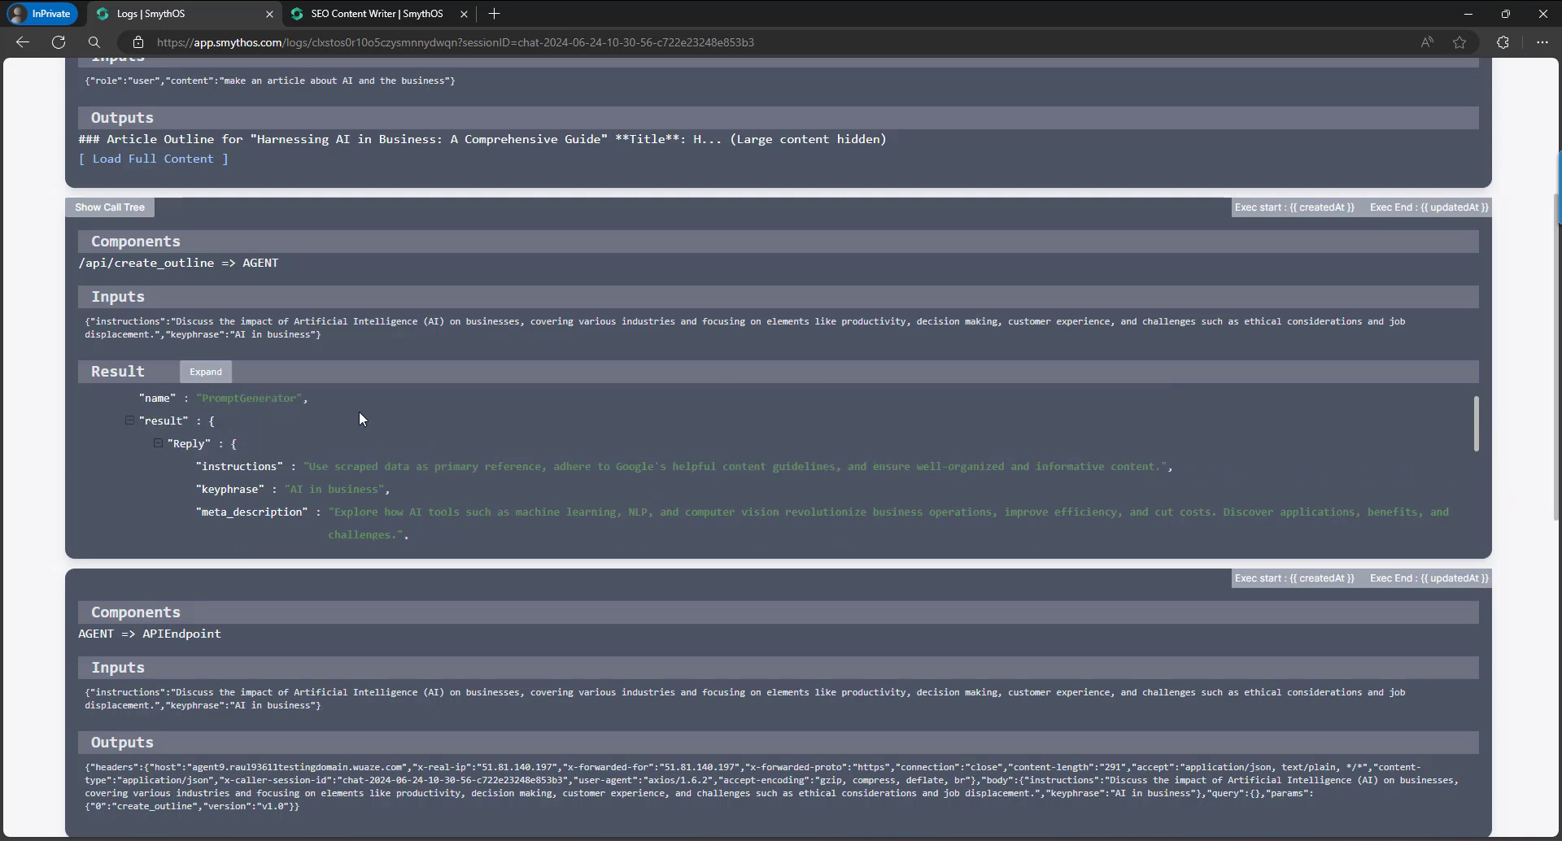
scroll(381, 421, "down", 8)
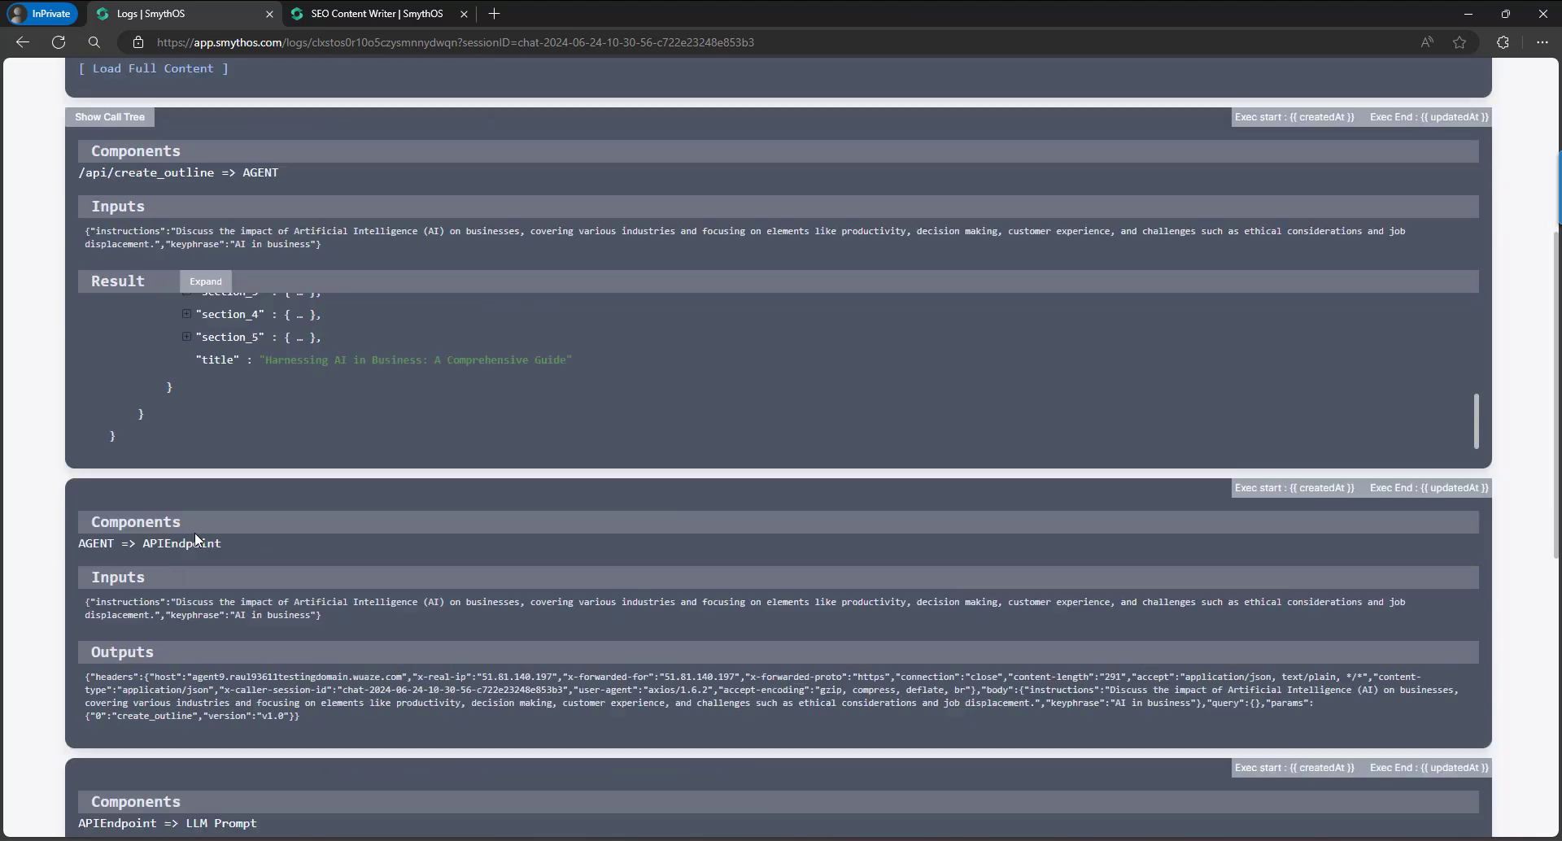
scroll(308, 431, "up", 1)
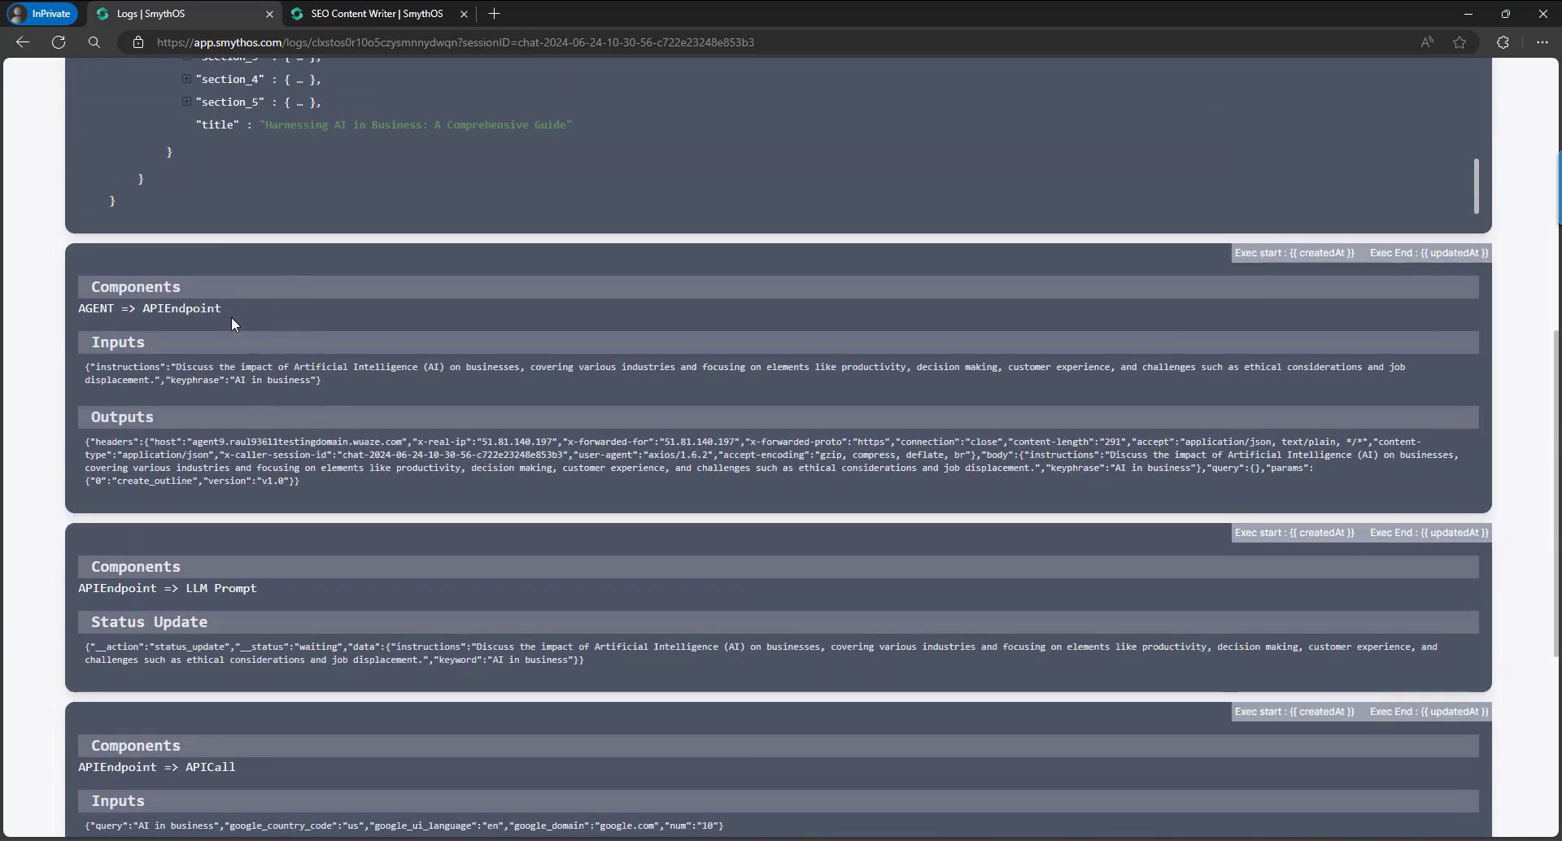
Highlight the component chain: AGENT => APIEndpoint, APIEndpoint => LLM Prompt, APIEndpoint => APICall, APICall => LLM Prompt.
double_click(96, 308)
double_click(181, 309)
scroll(215, 362, "down", 1)
scroll(215, 362, "down", 3)
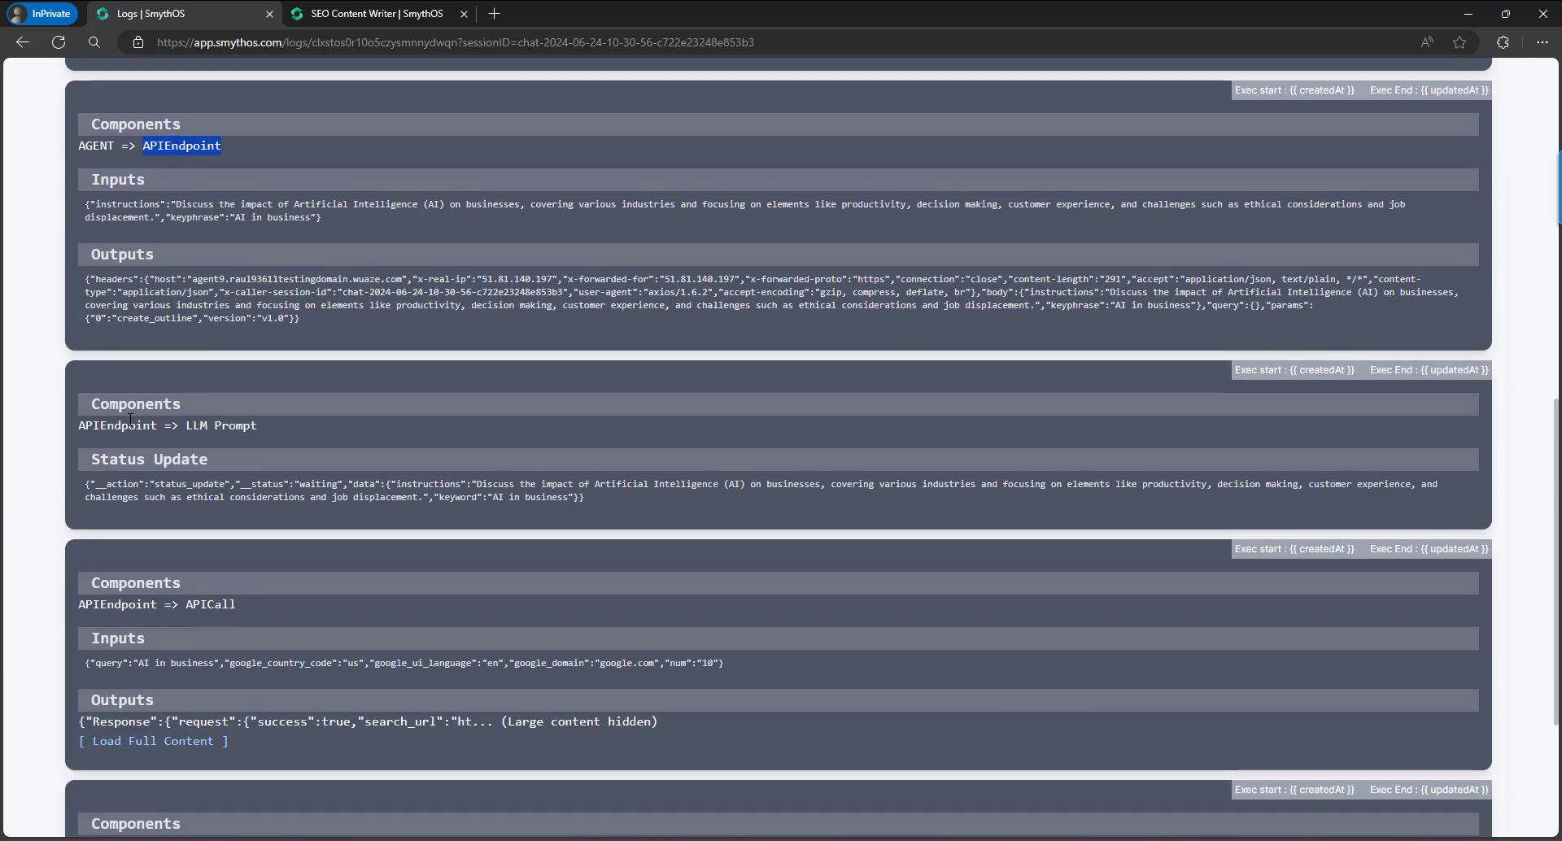
double_click(140, 424)
double_click(234, 426)
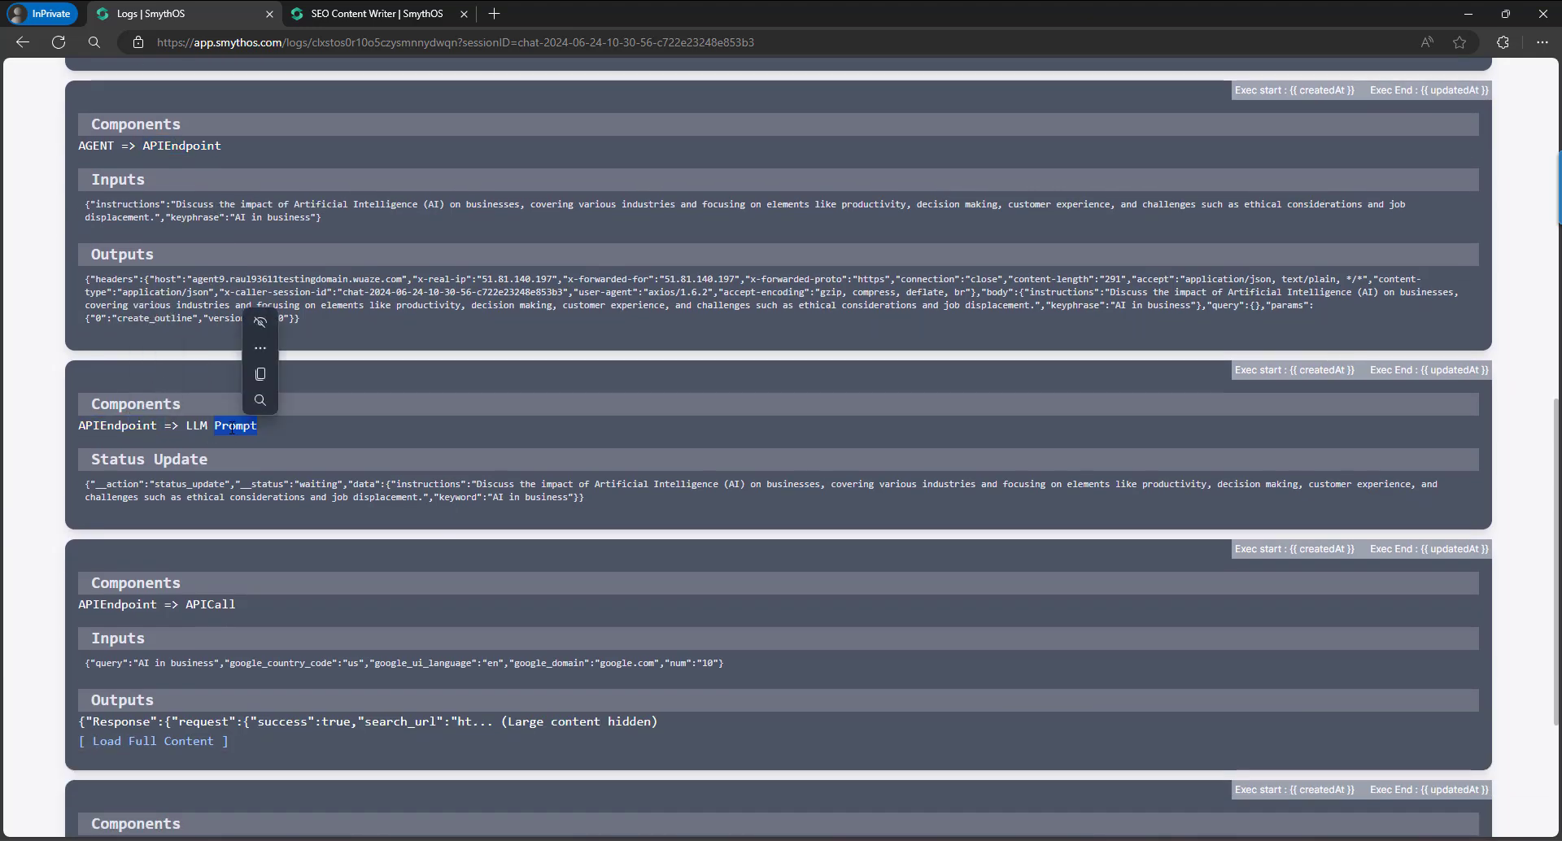
scroll(222, 440, "down", 5)
double_click(138, 360)
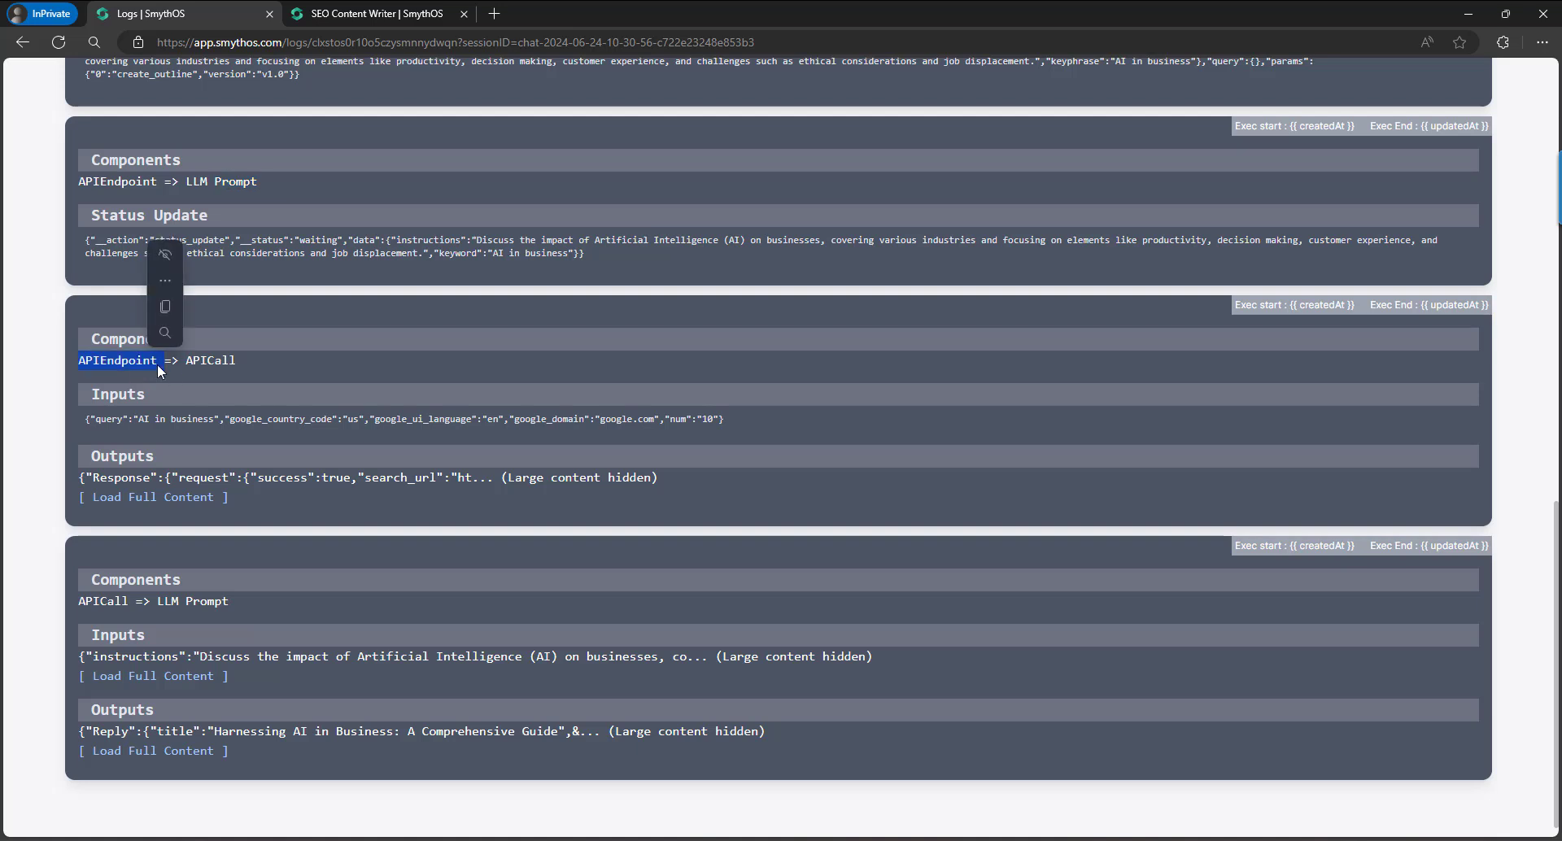
double_click(209, 360)
scroll(178, 496, "down", 1)
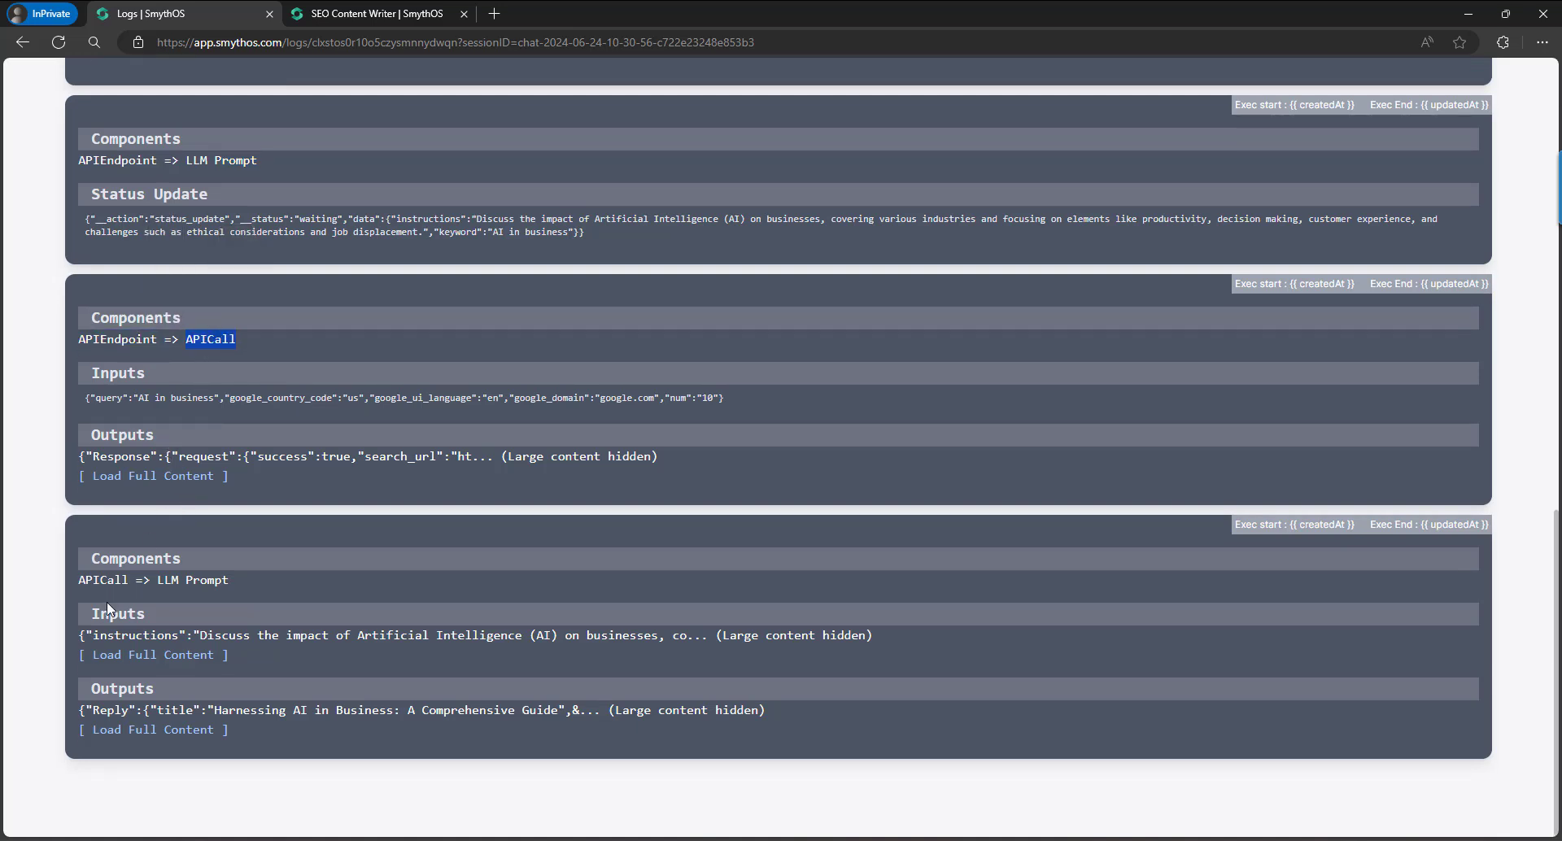
left_click(183, 572)
left_click_drag(164, 580, 231, 581)
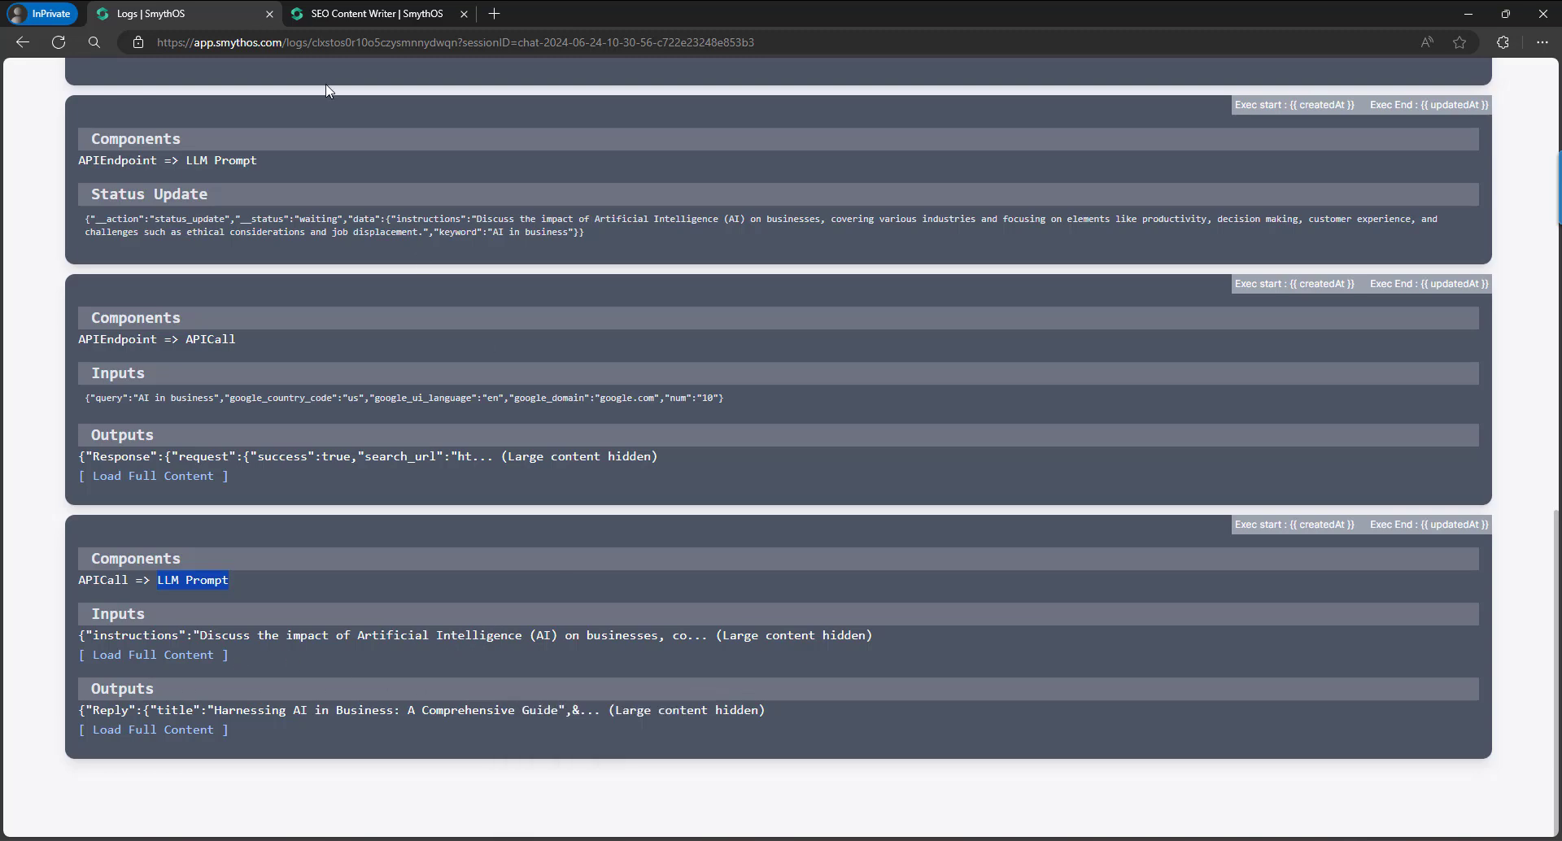
Locate the SEO Article Outline Creation node in the agent builder, then return to the logs.
left_click(376, 13)
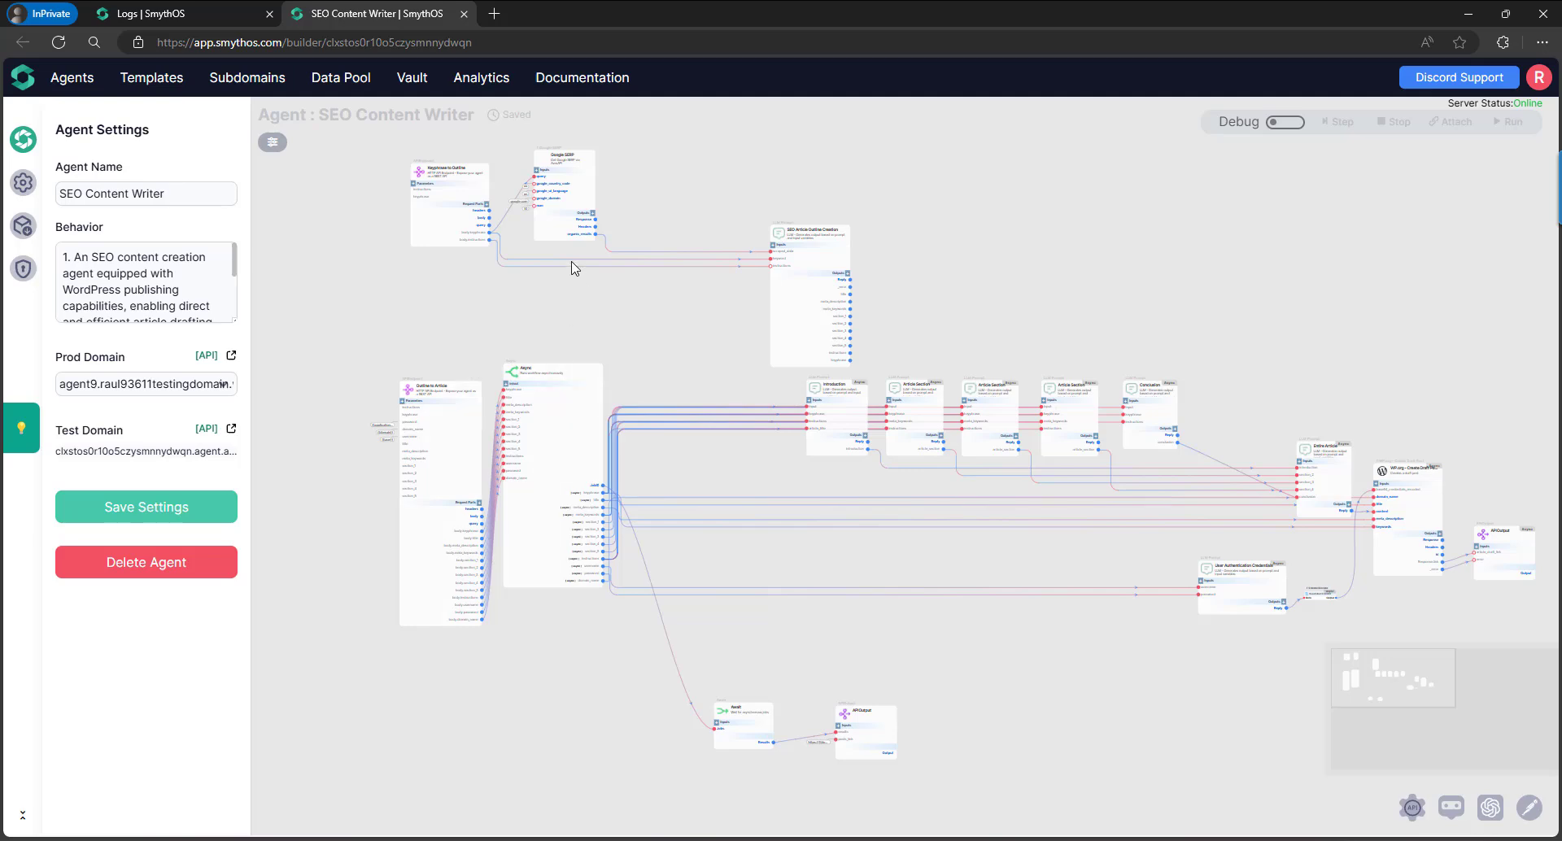
scroll(574, 269, "up", 5)
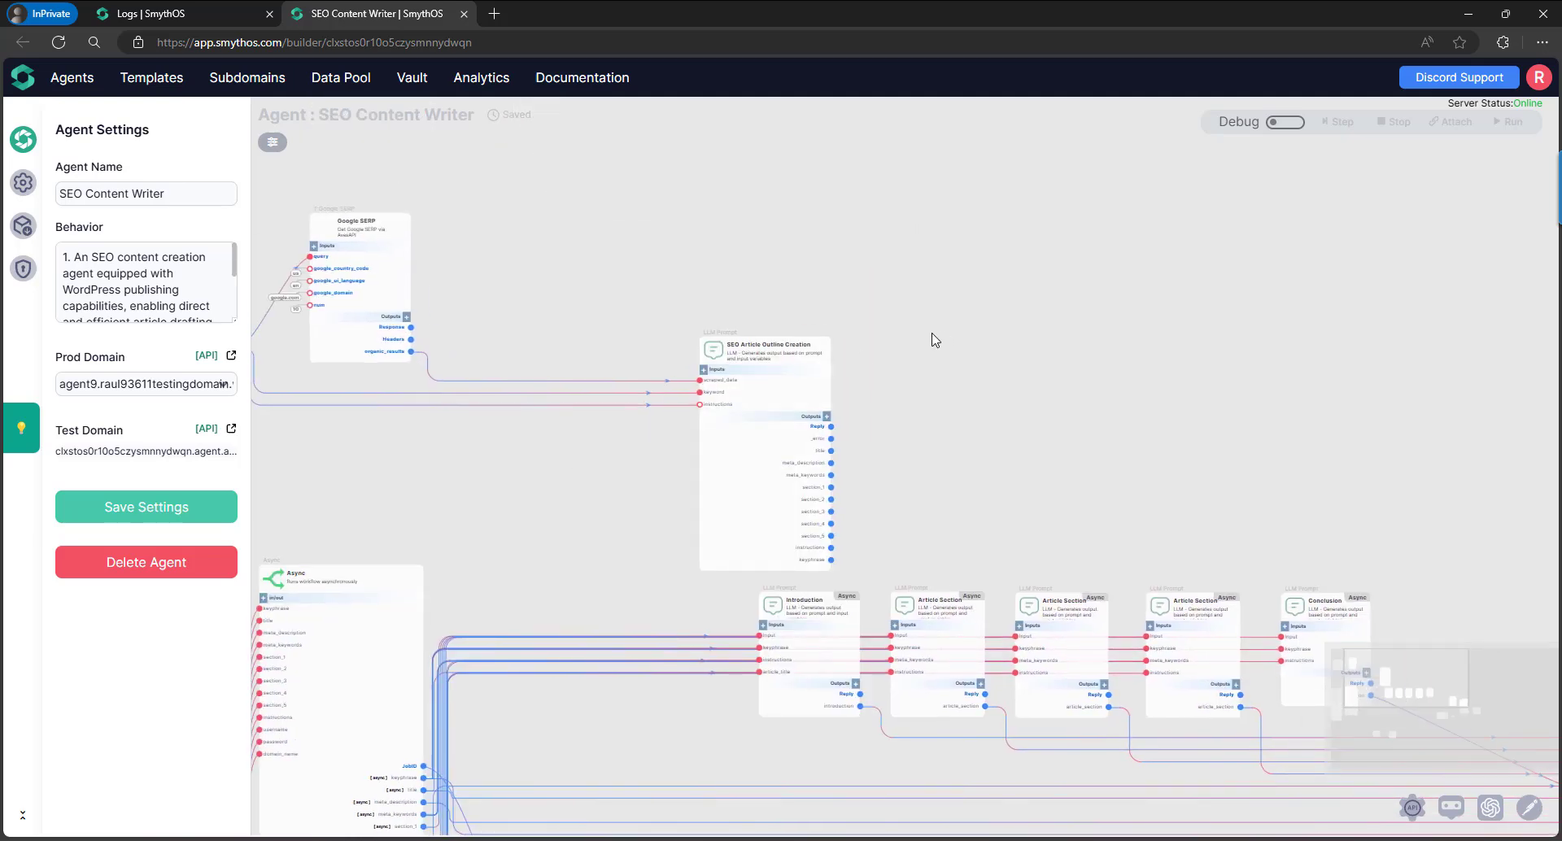
scroll(936, 340, "up", 3)
left_click(545, 358)
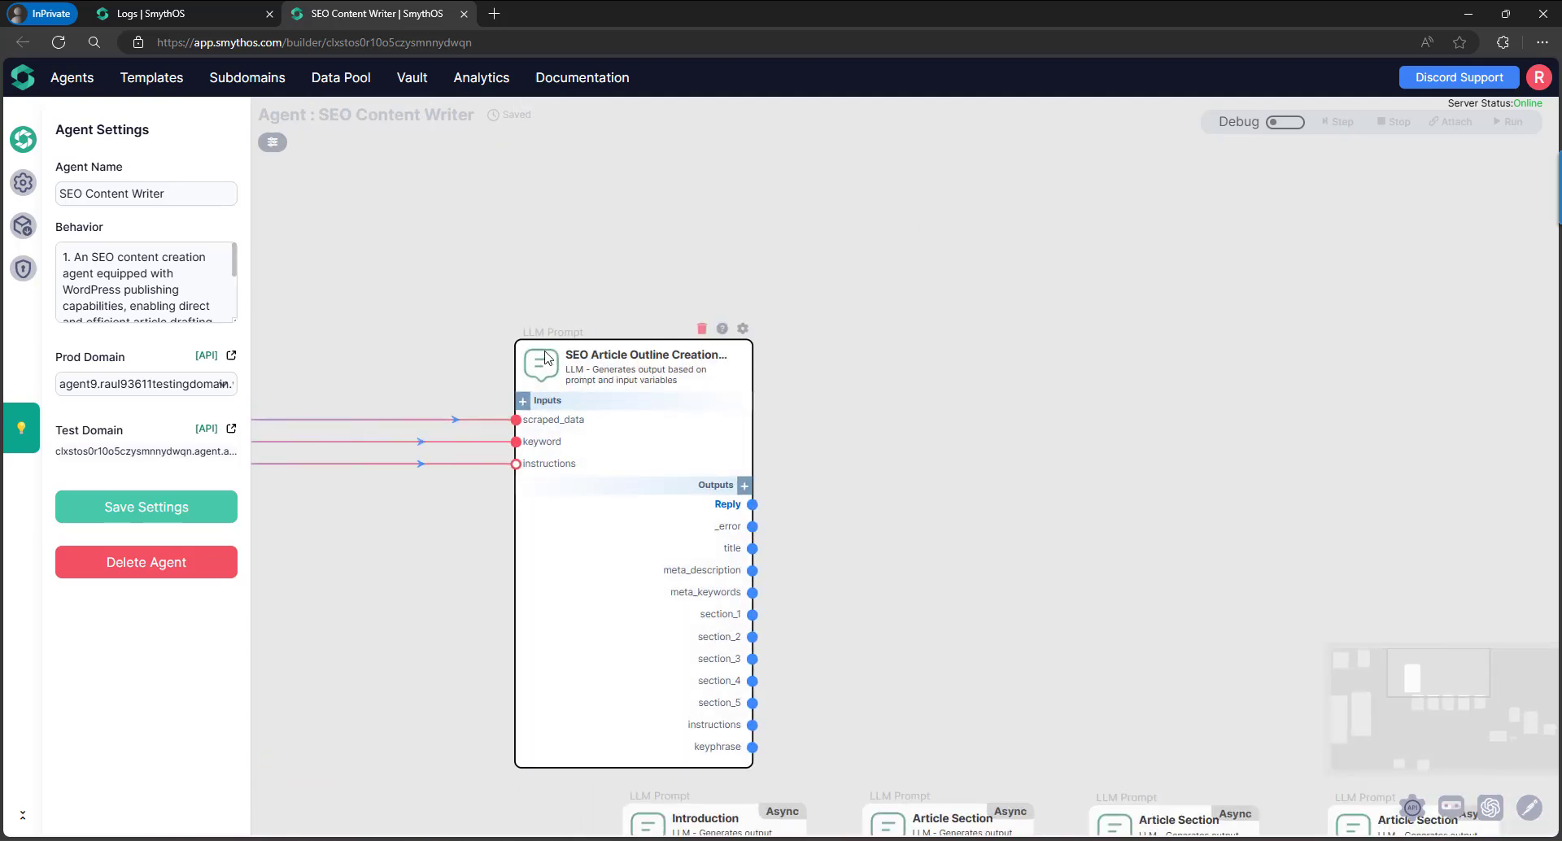
left_click(179, 11)
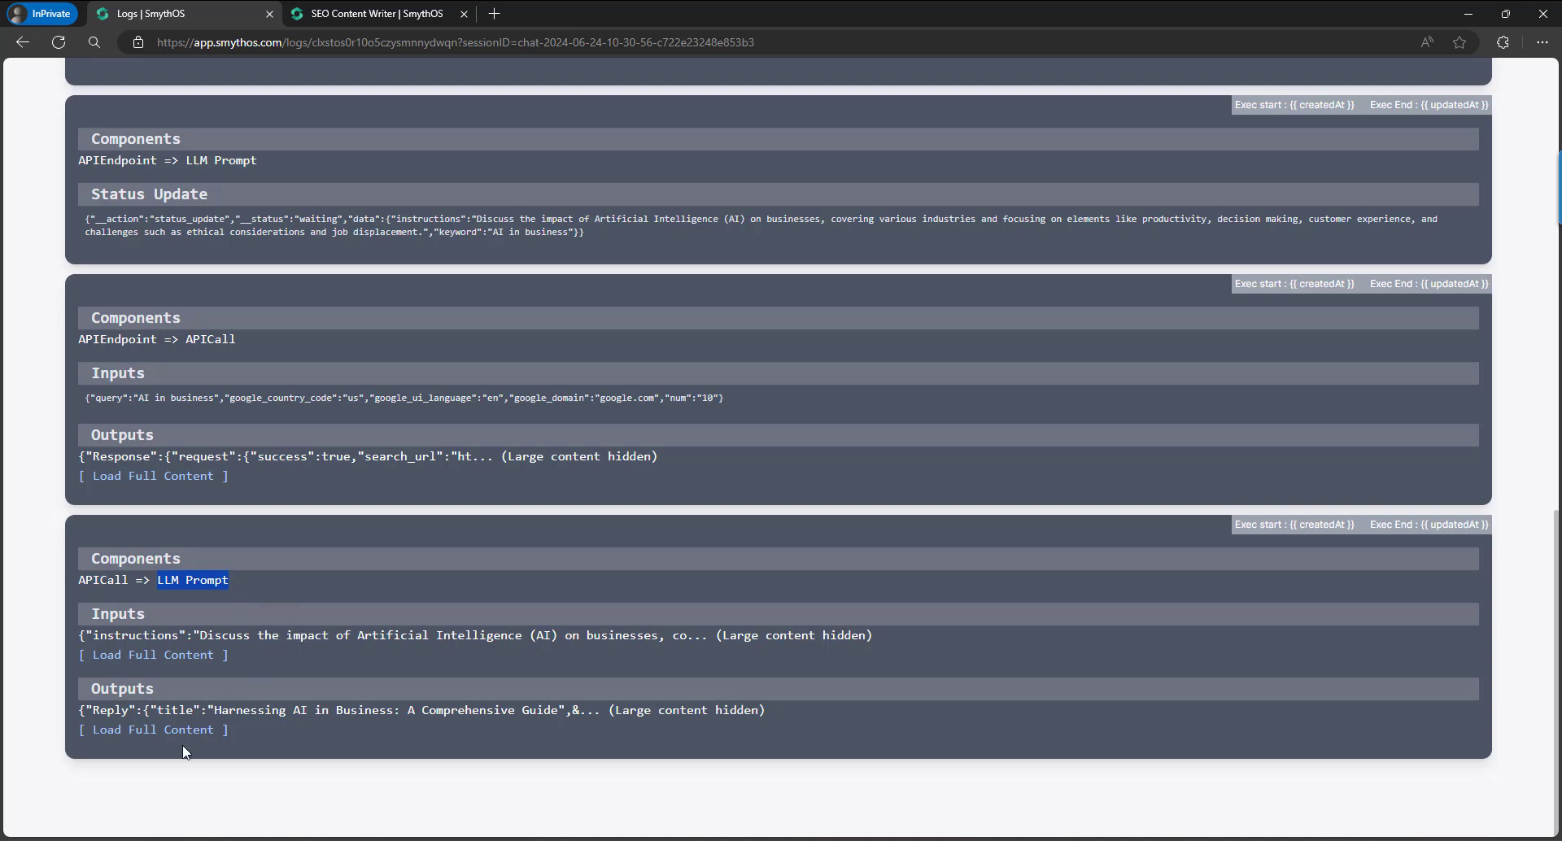
left_click(129, 731)
scroll(482, 592, "down", 1)
left_click(158, 703)
scroll(399, 604, "down", 2)
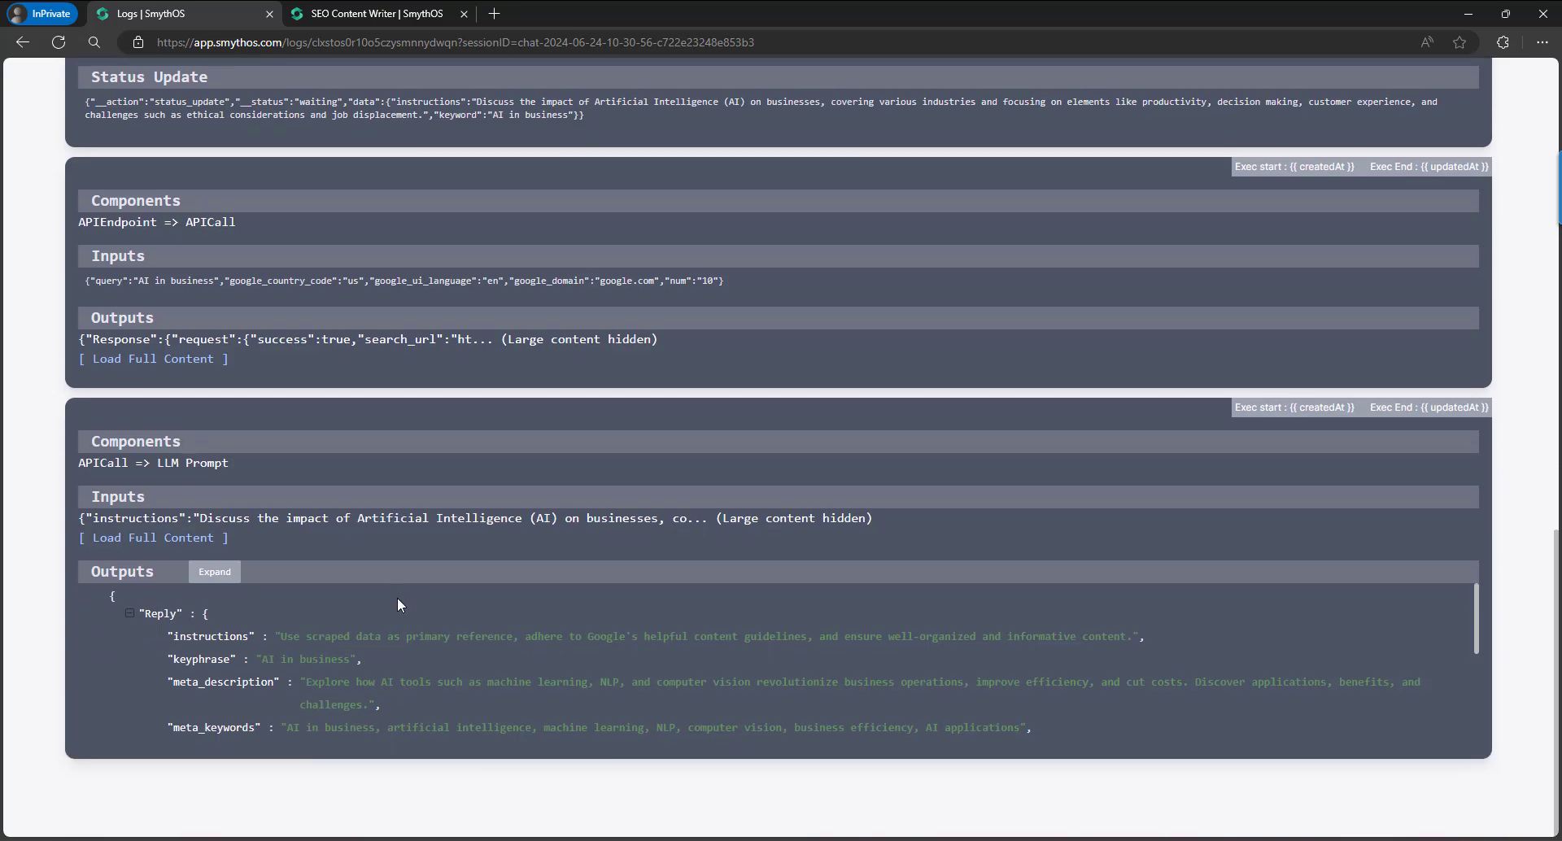
scroll(257, 711, "down", 3)
scroll(305, 692, "up", 1)
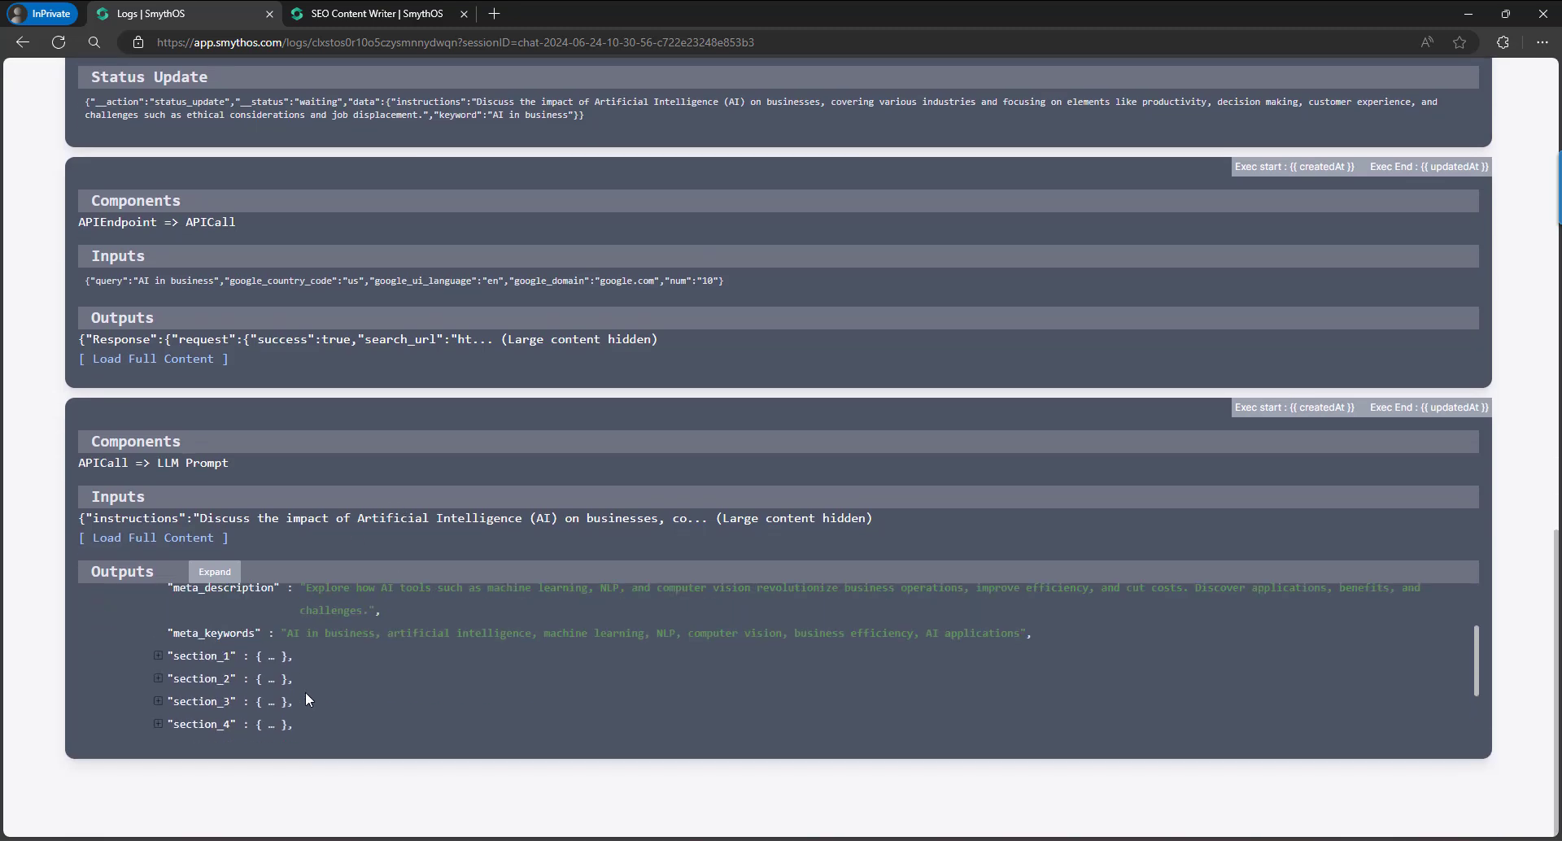
scroll(305, 692, "up", 2)
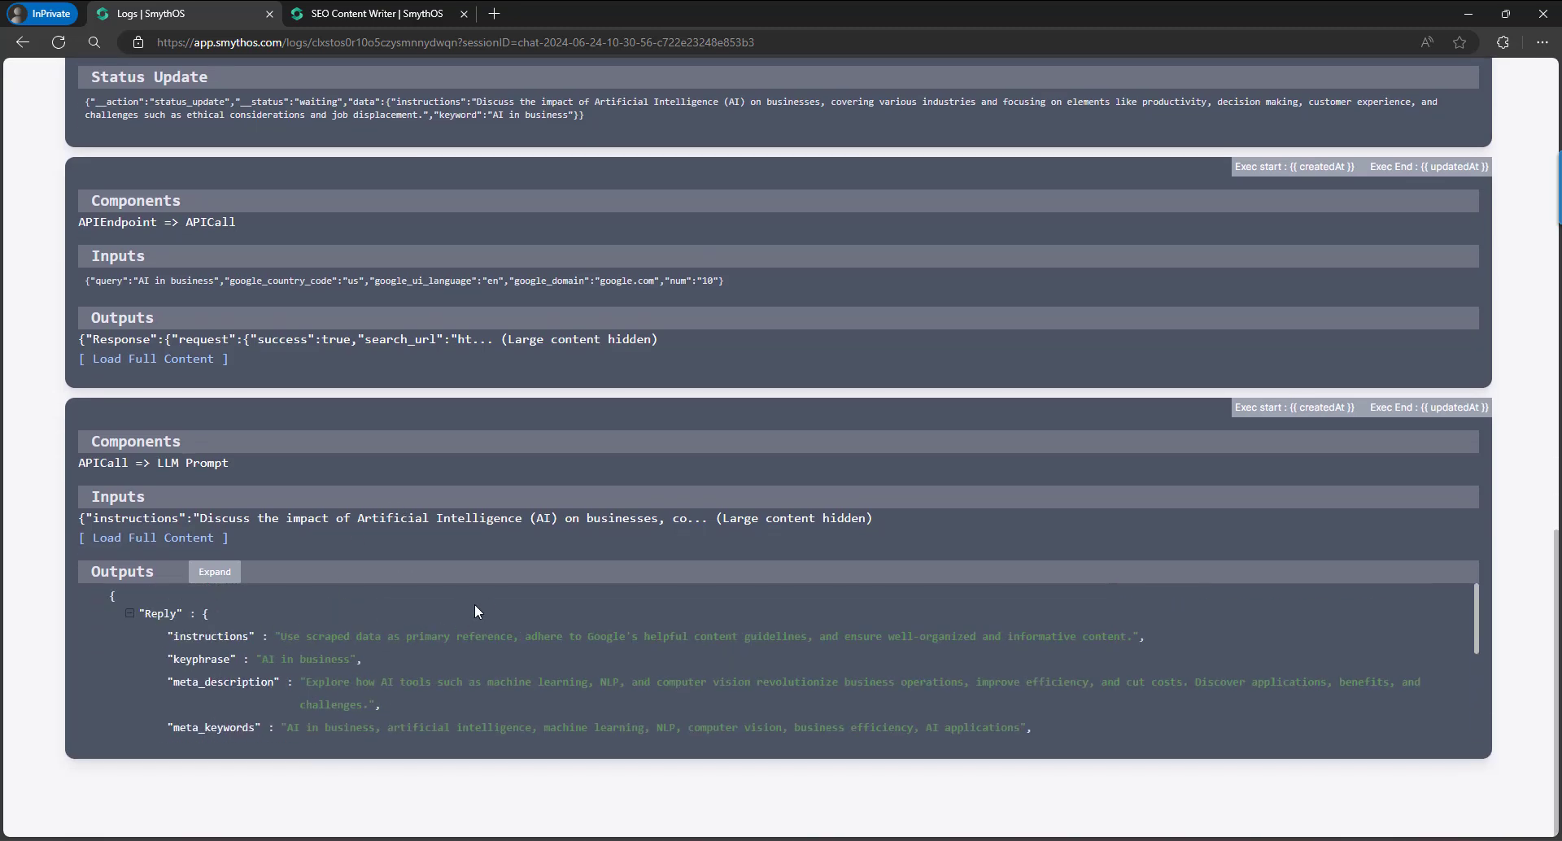
scroll(476, 606, "up", 10)
scroll(545, 569, "up", 3)
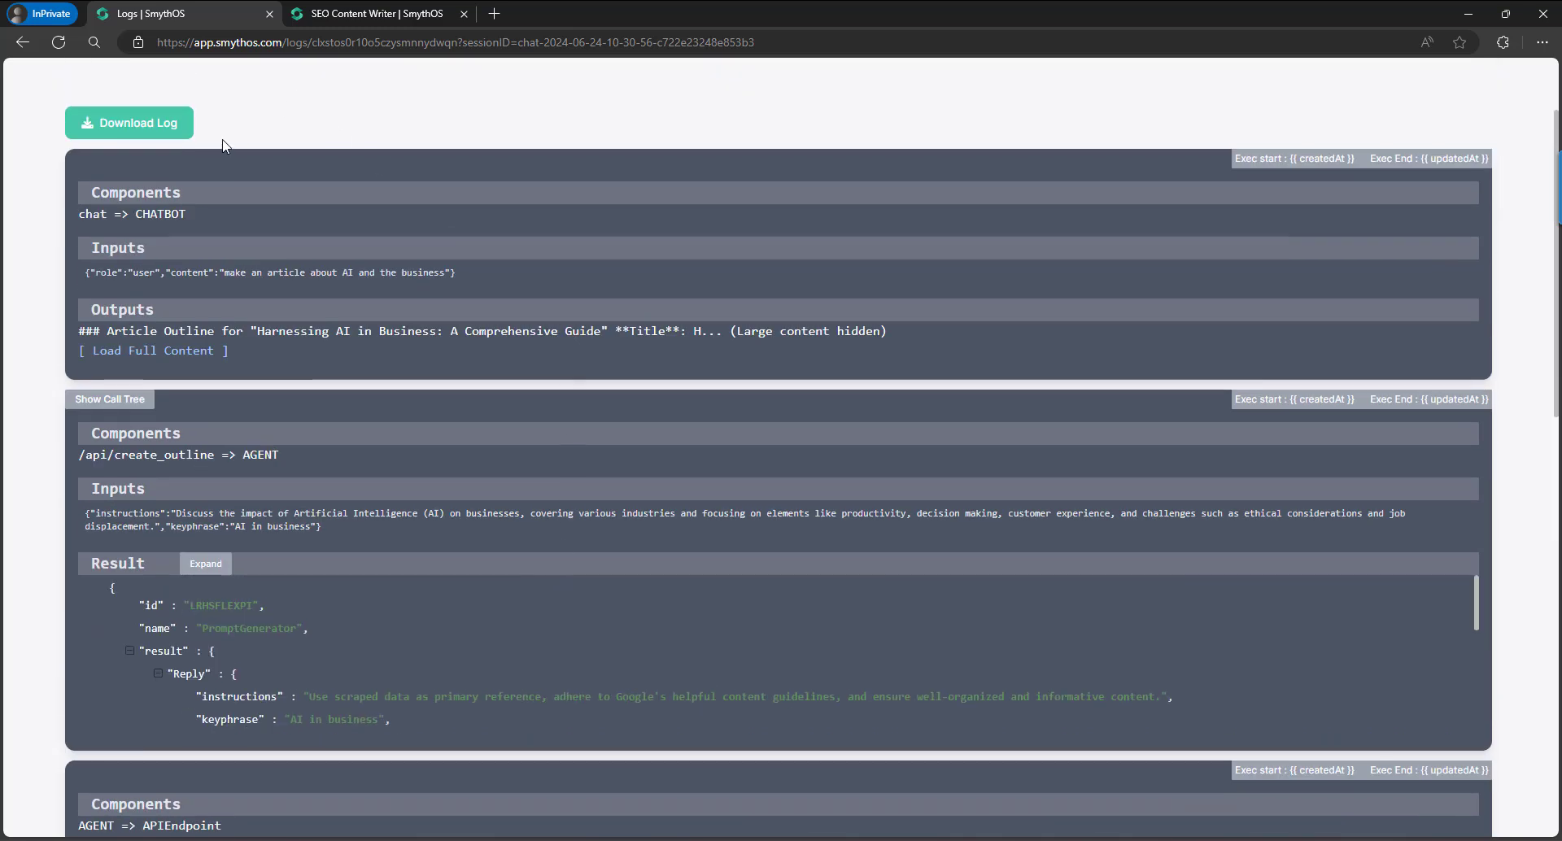
scroll(228, 142, "up", 2)
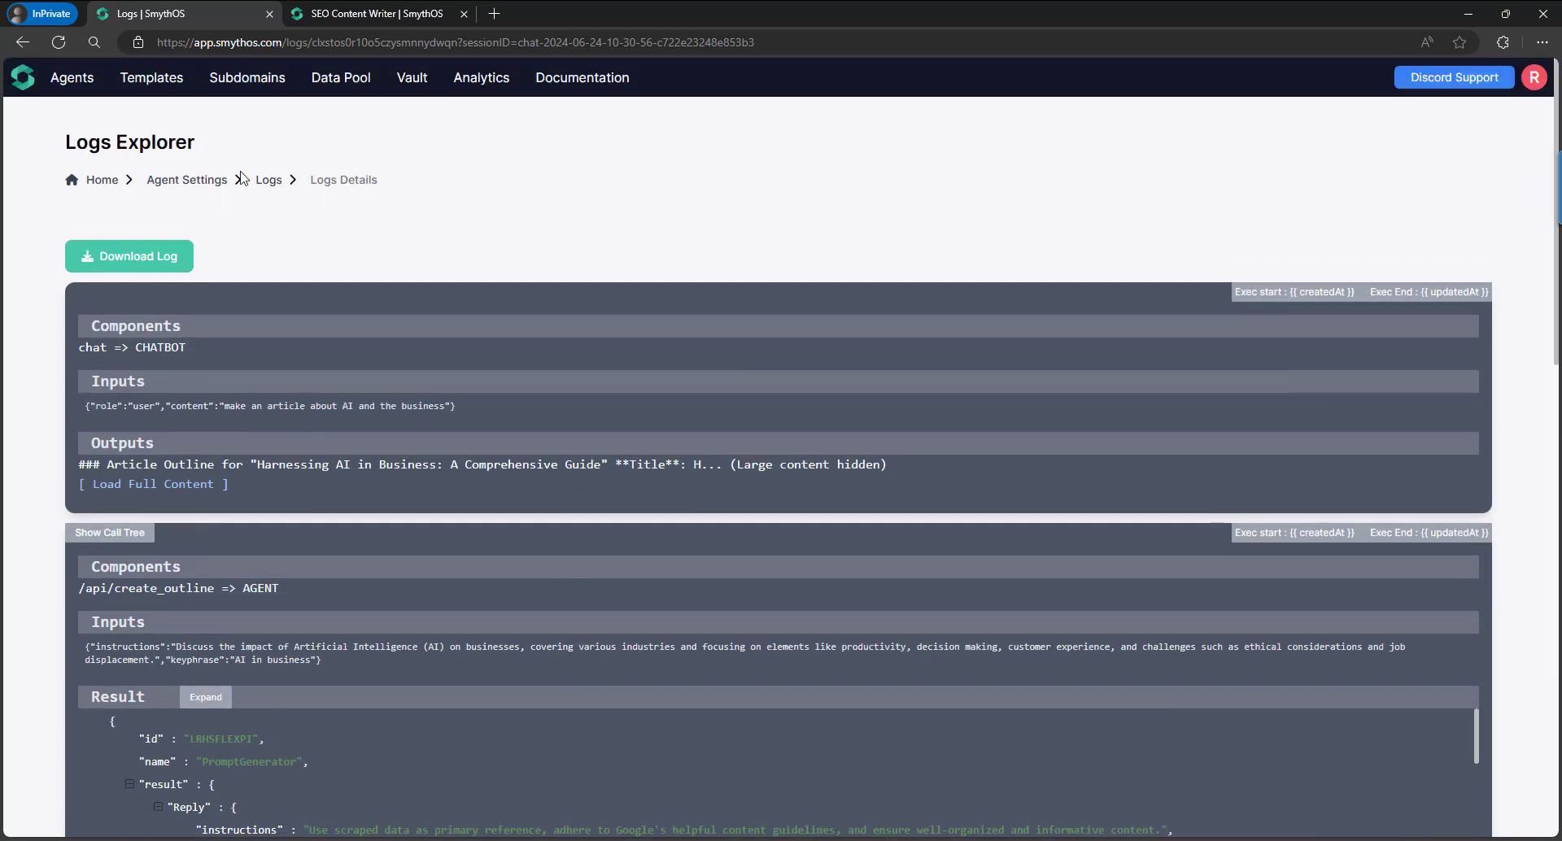
left_click(22, 46)
Go back from the log details to the SEO Content Writer Agent Settings page.
left_click(22, 44)
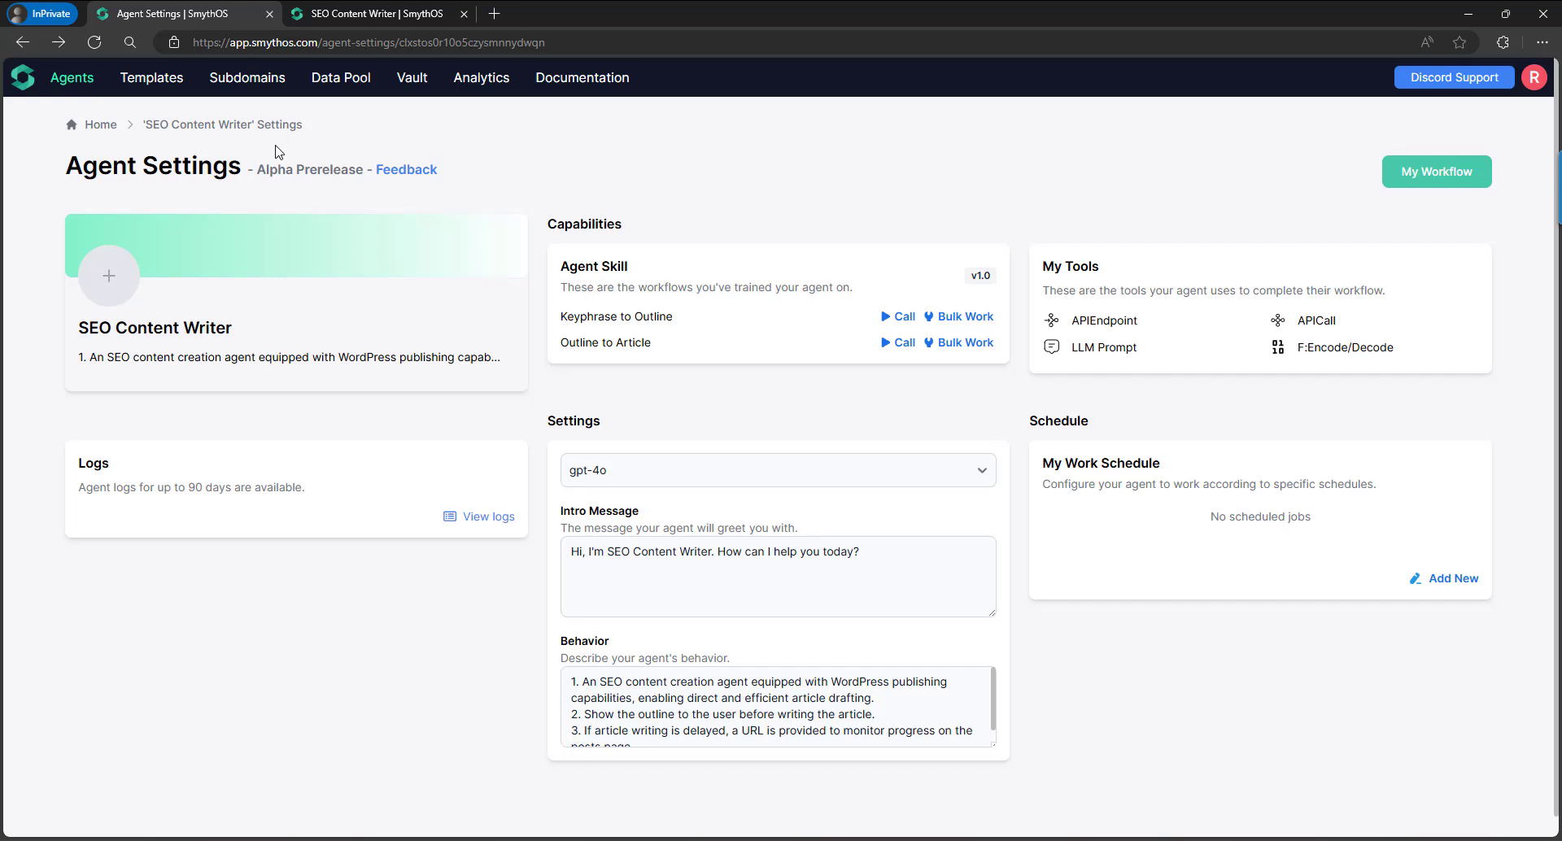
Open the SEO Content Writer chatbot configuration from the Agents list.
left_click(77, 82)
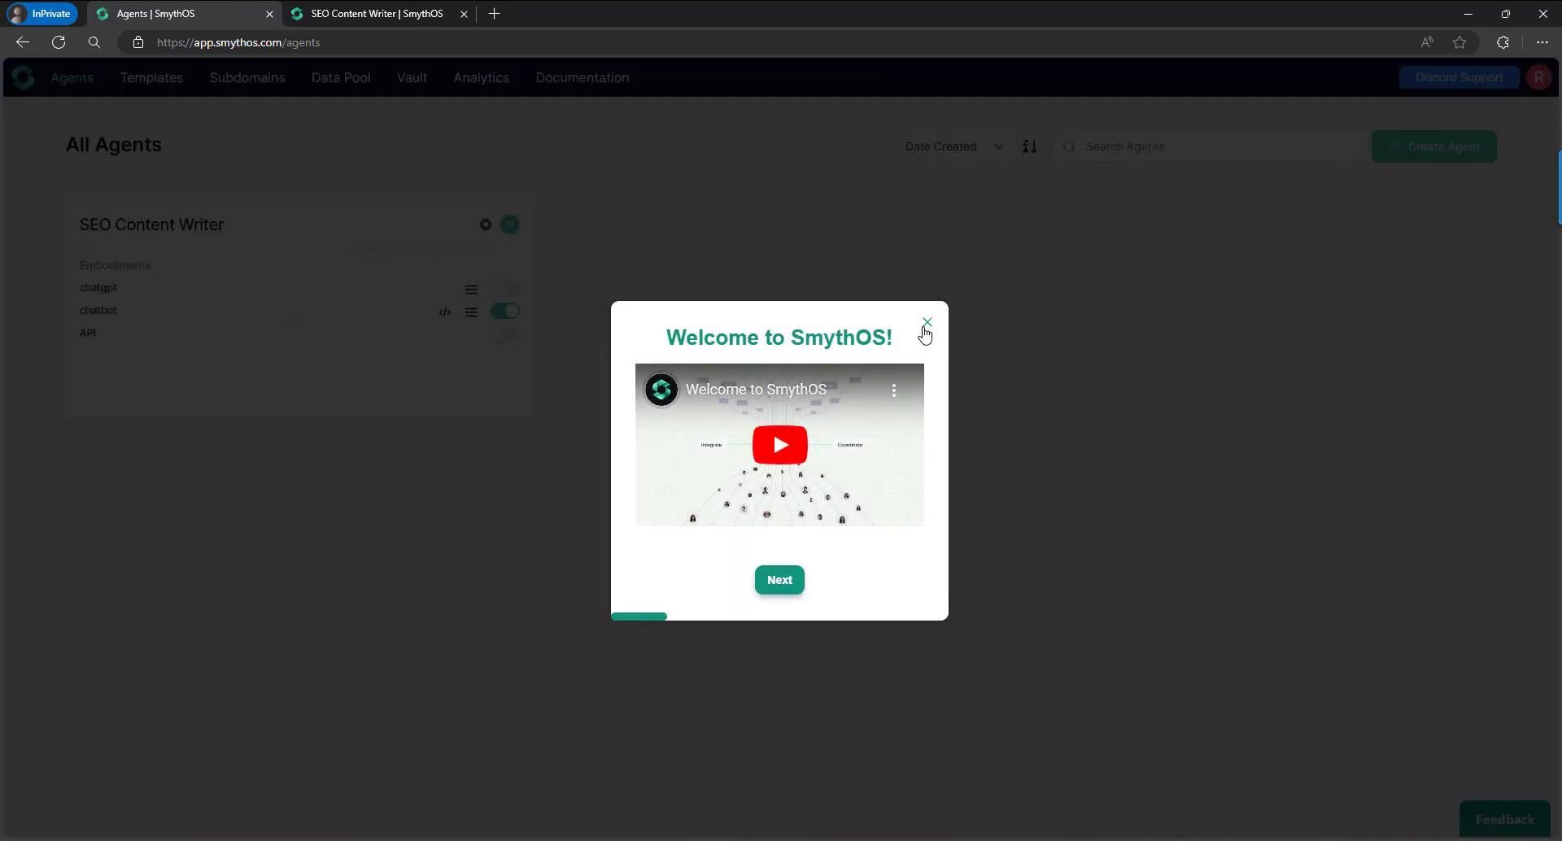
left_click(925, 325)
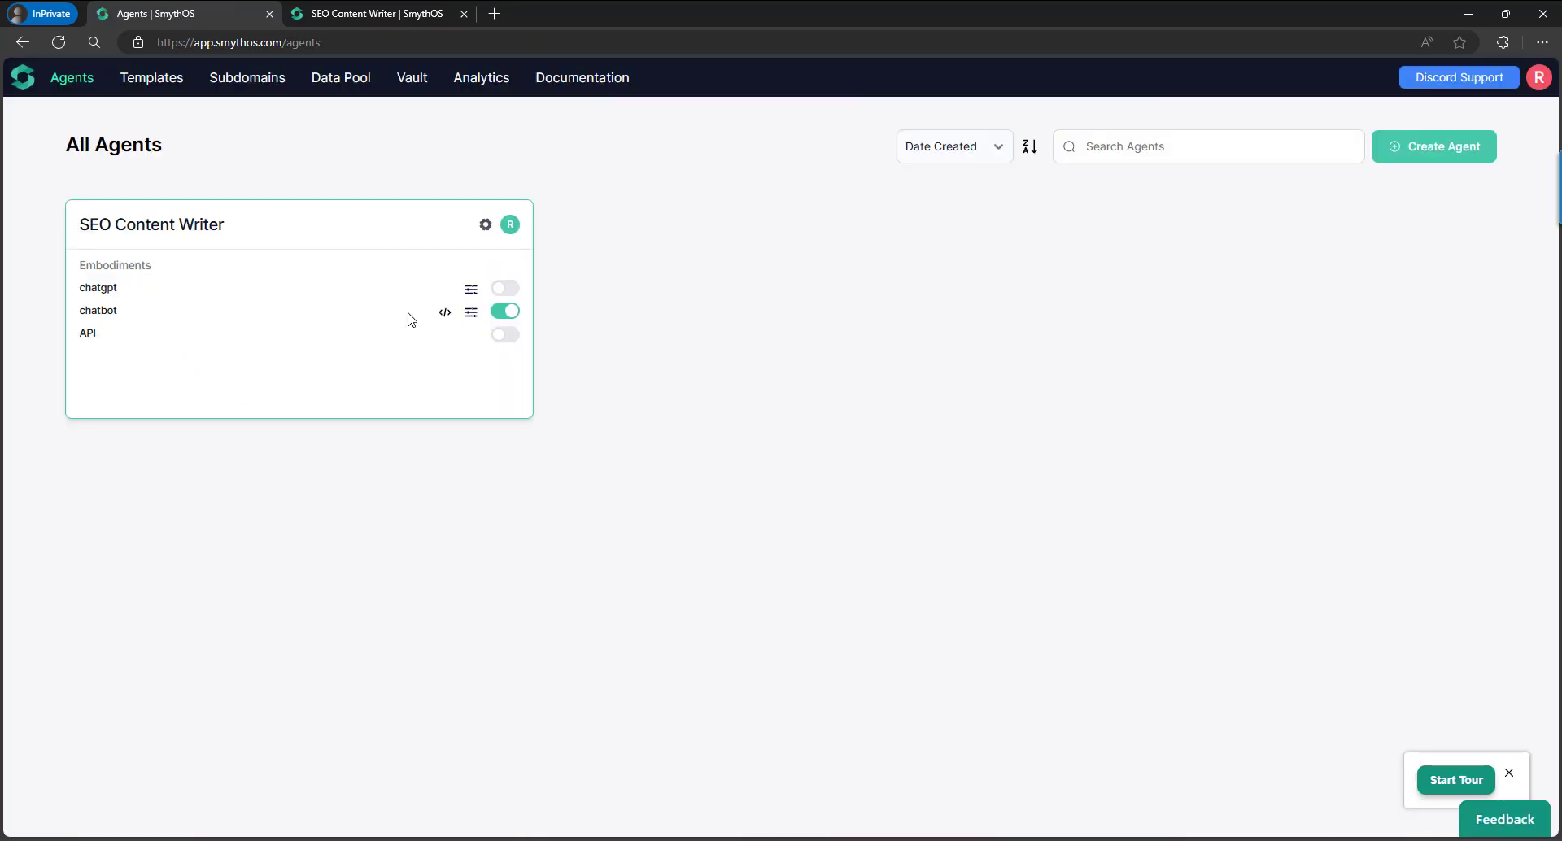
left_click(471, 314)
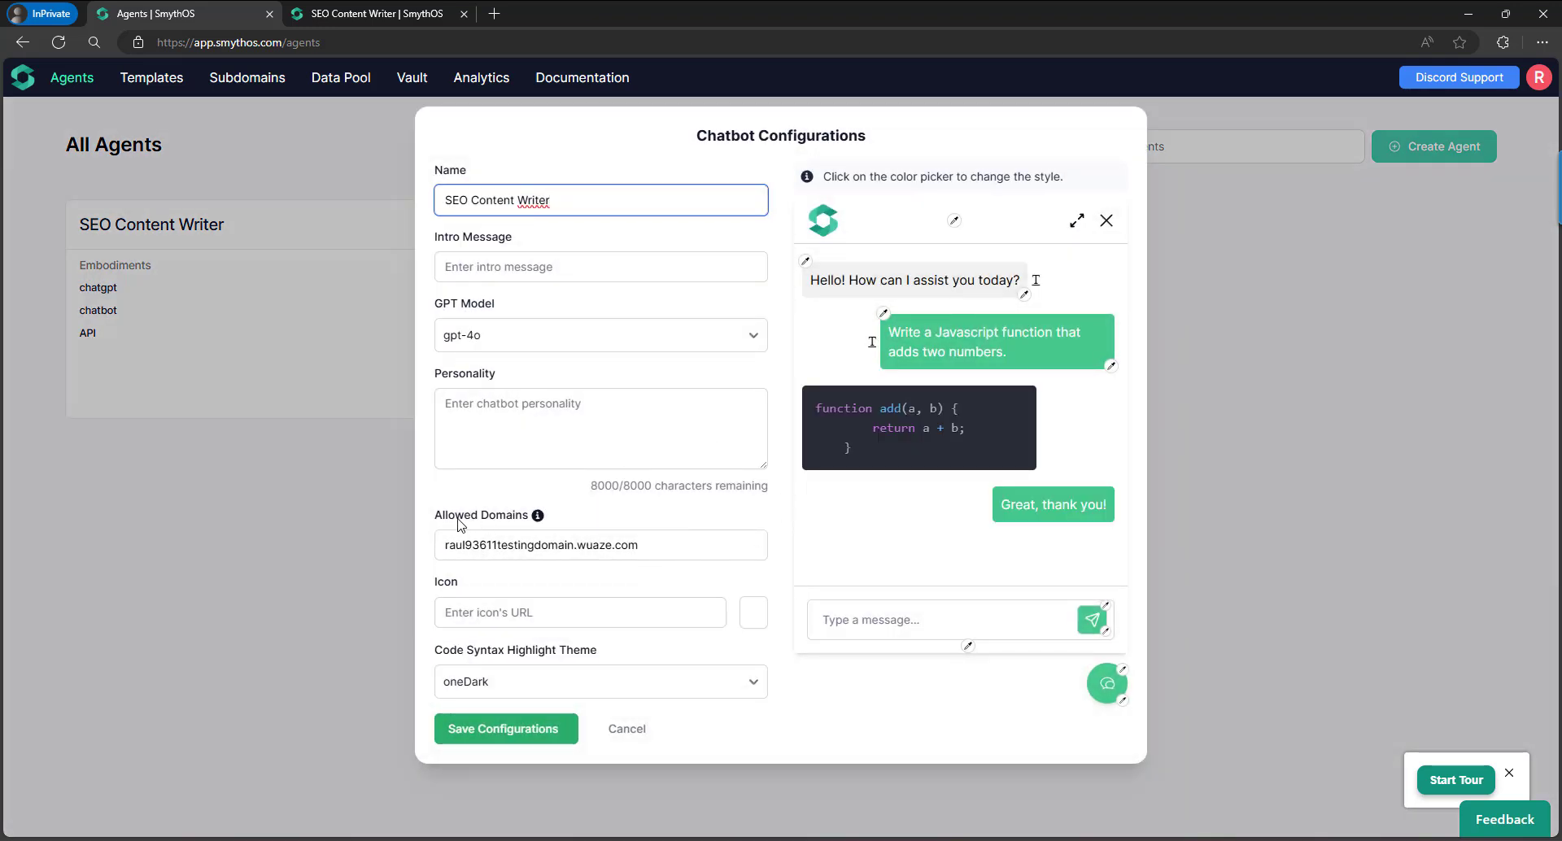
left_click_drag(437, 521, 529, 521)
left_click(597, 520)
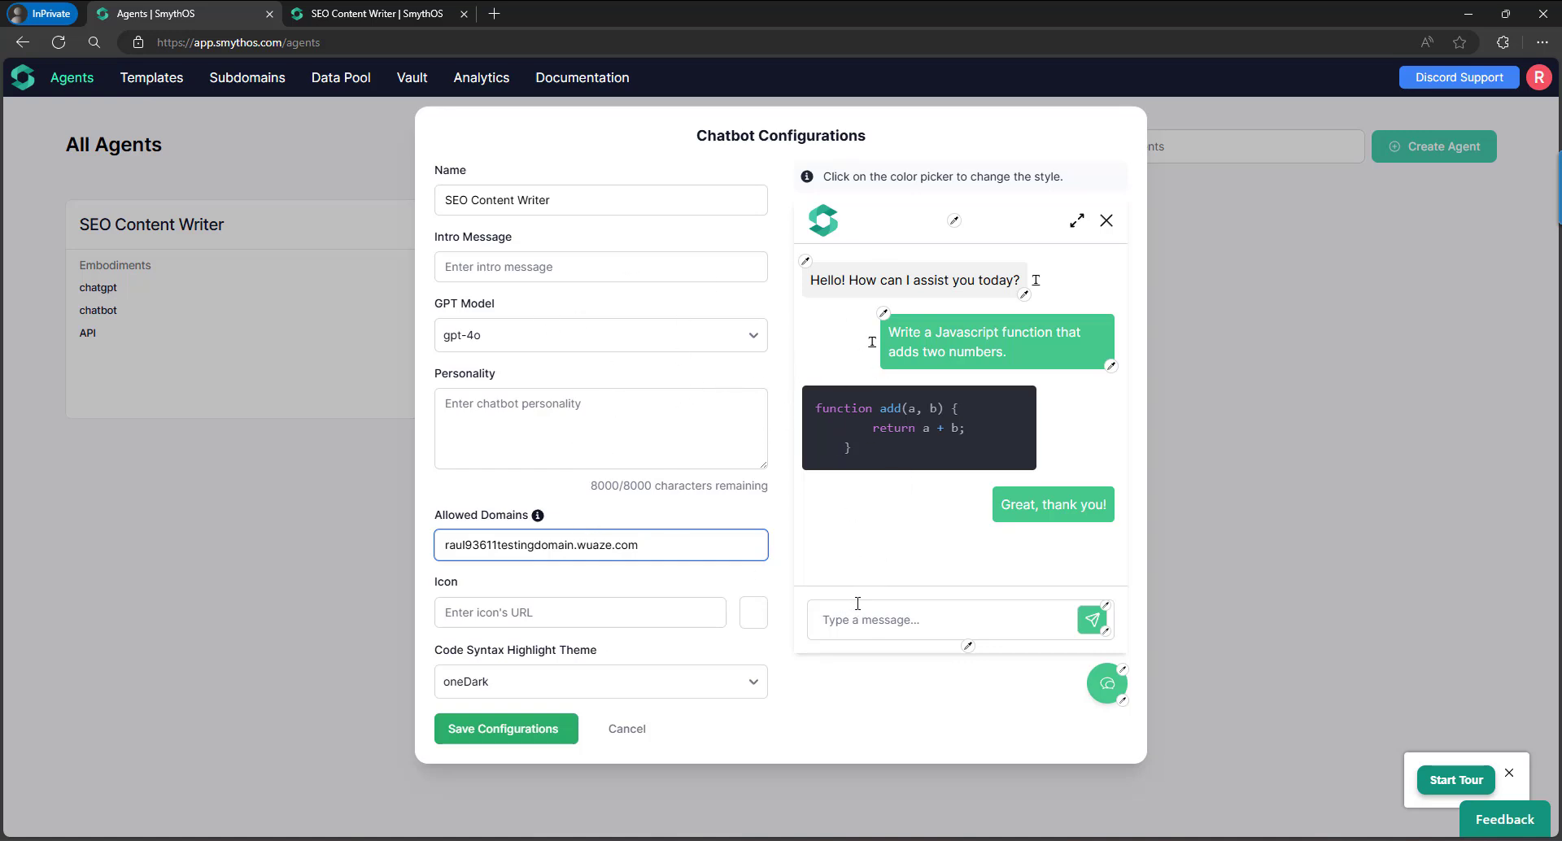
Set the chat header colour to red and the bot message bubble to yellow, then save.
left_click(954, 221)
left_click_drag(1021, 286, 1124, 254)
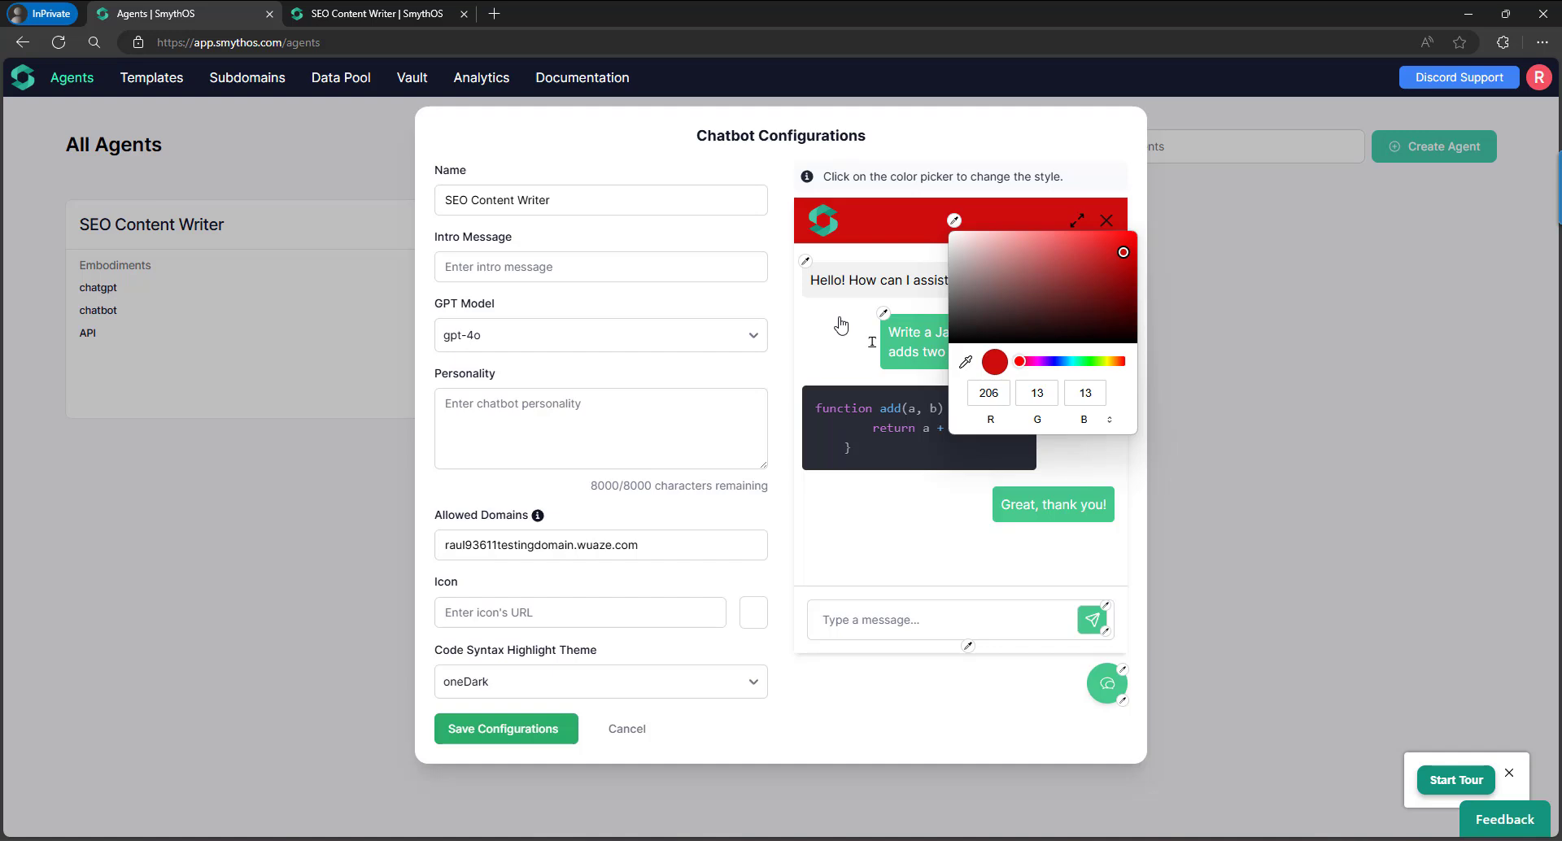
left_click(841, 326)
left_click(806, 262)
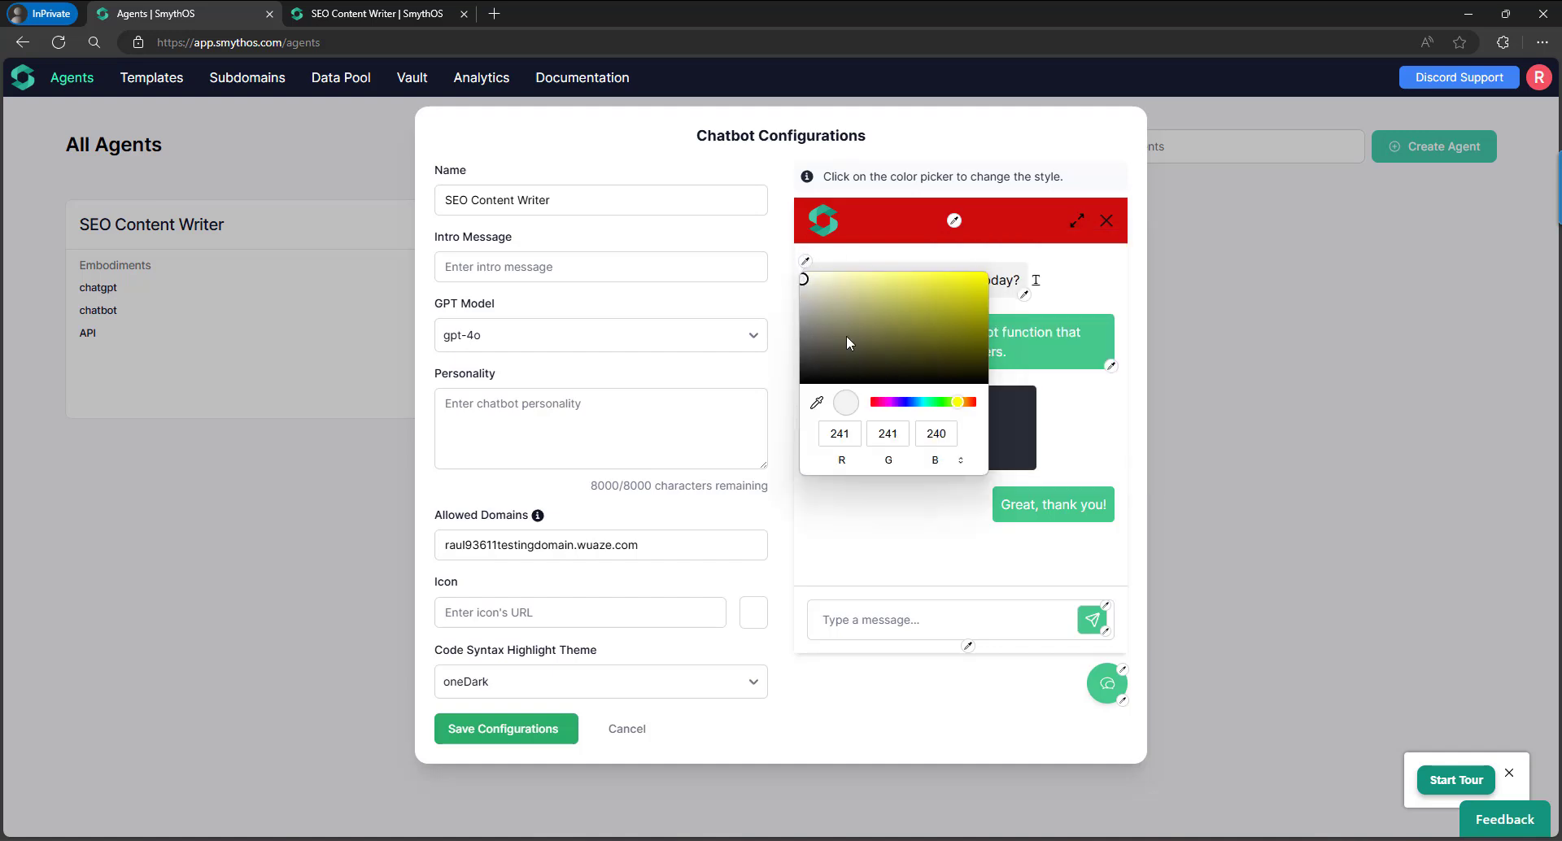
left_click_drag(854, 293, 963, 294)
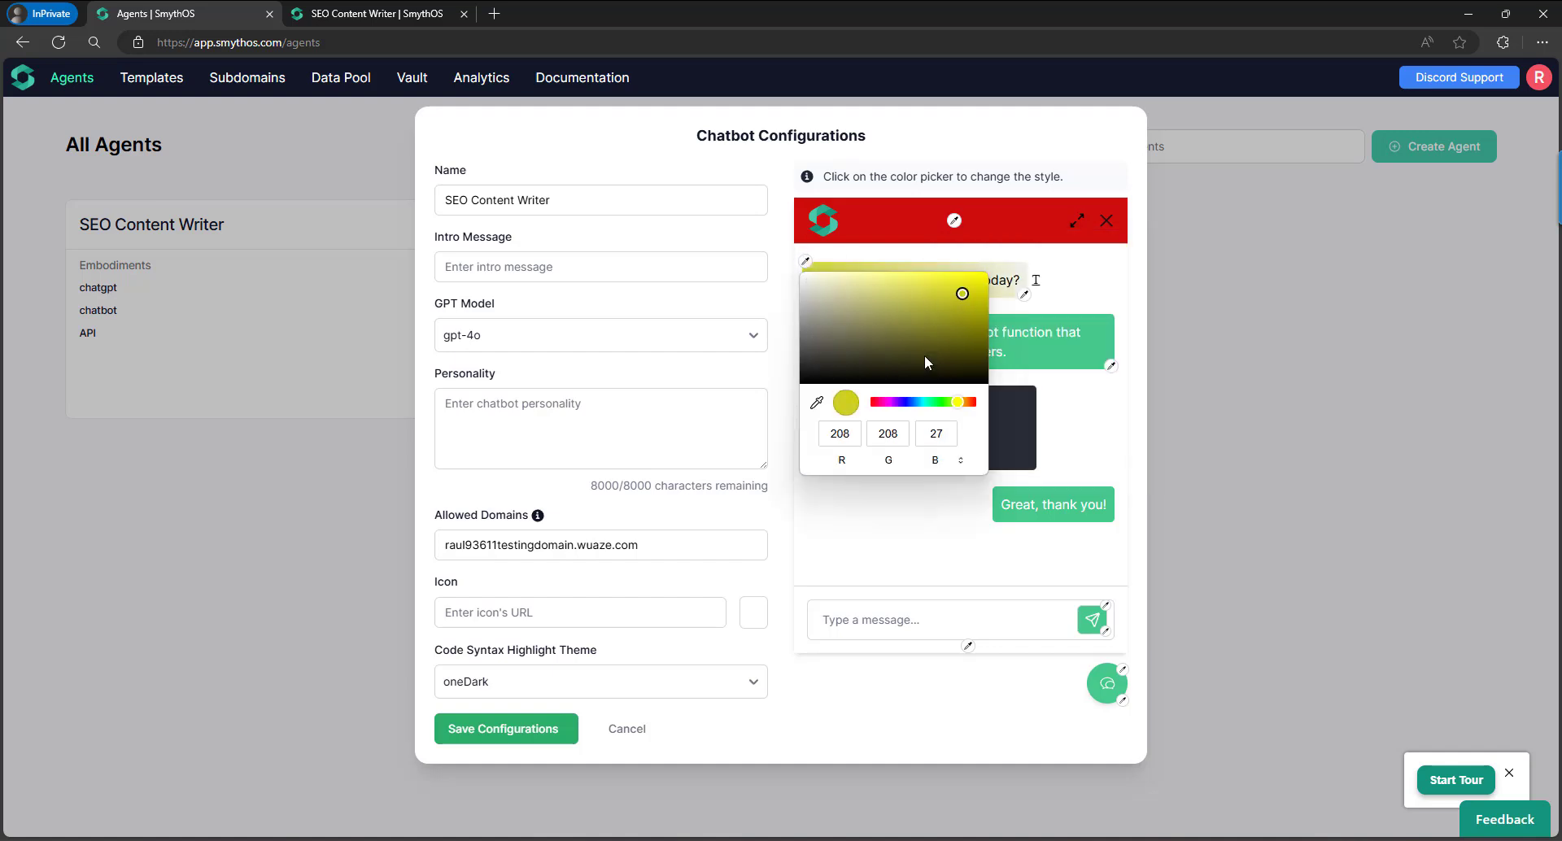
left_click(1064, 417)
left_click(545, 737)
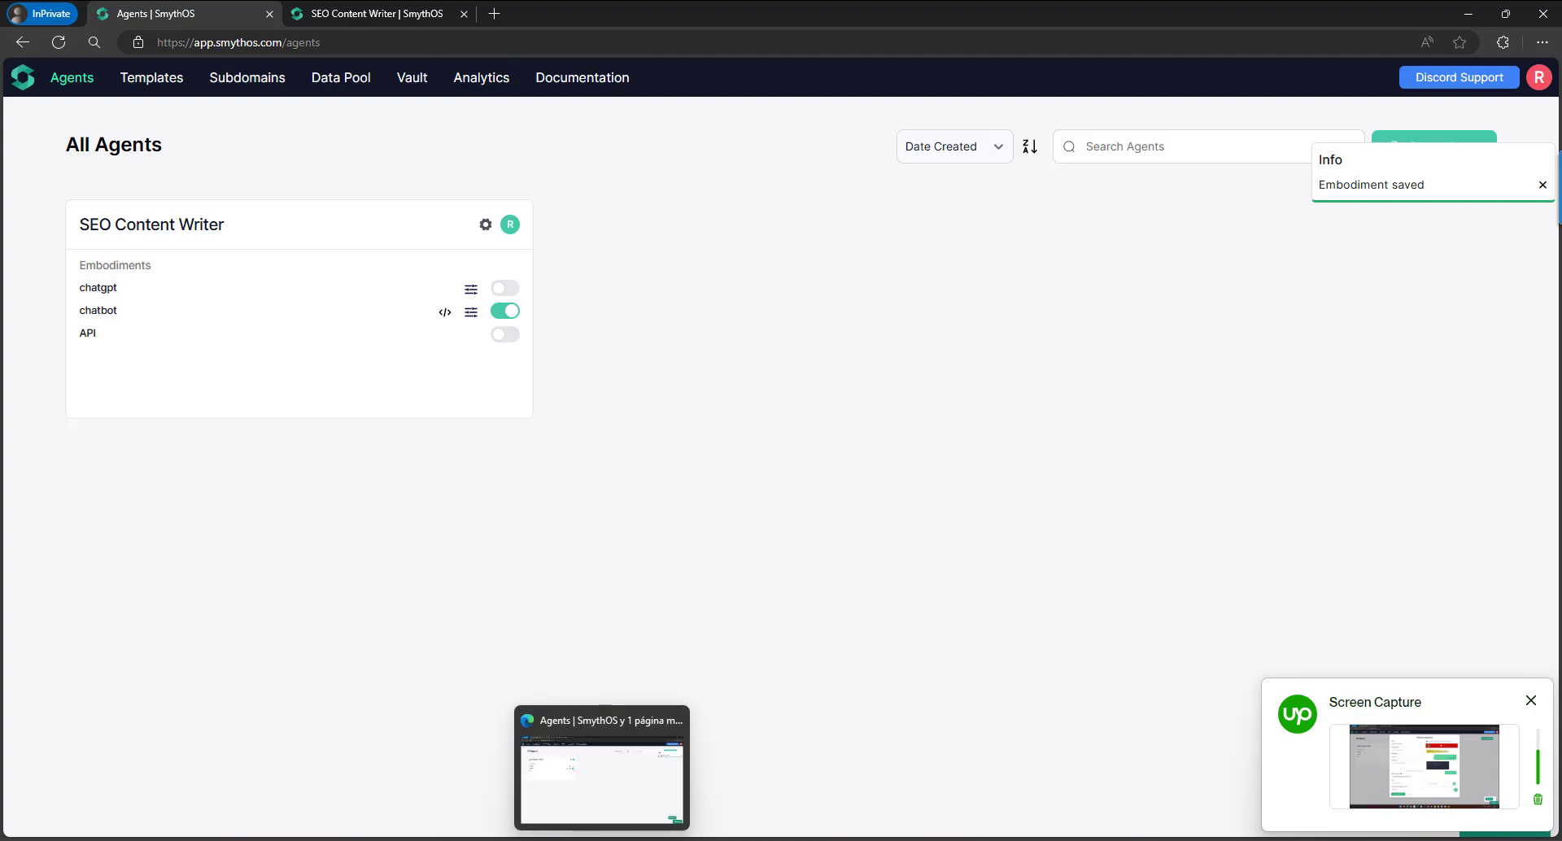
Open and expand the test site's chatbot to check the red header and yellow greeting bubble.
mouse_move(639, 839)
left_click(586, 777)
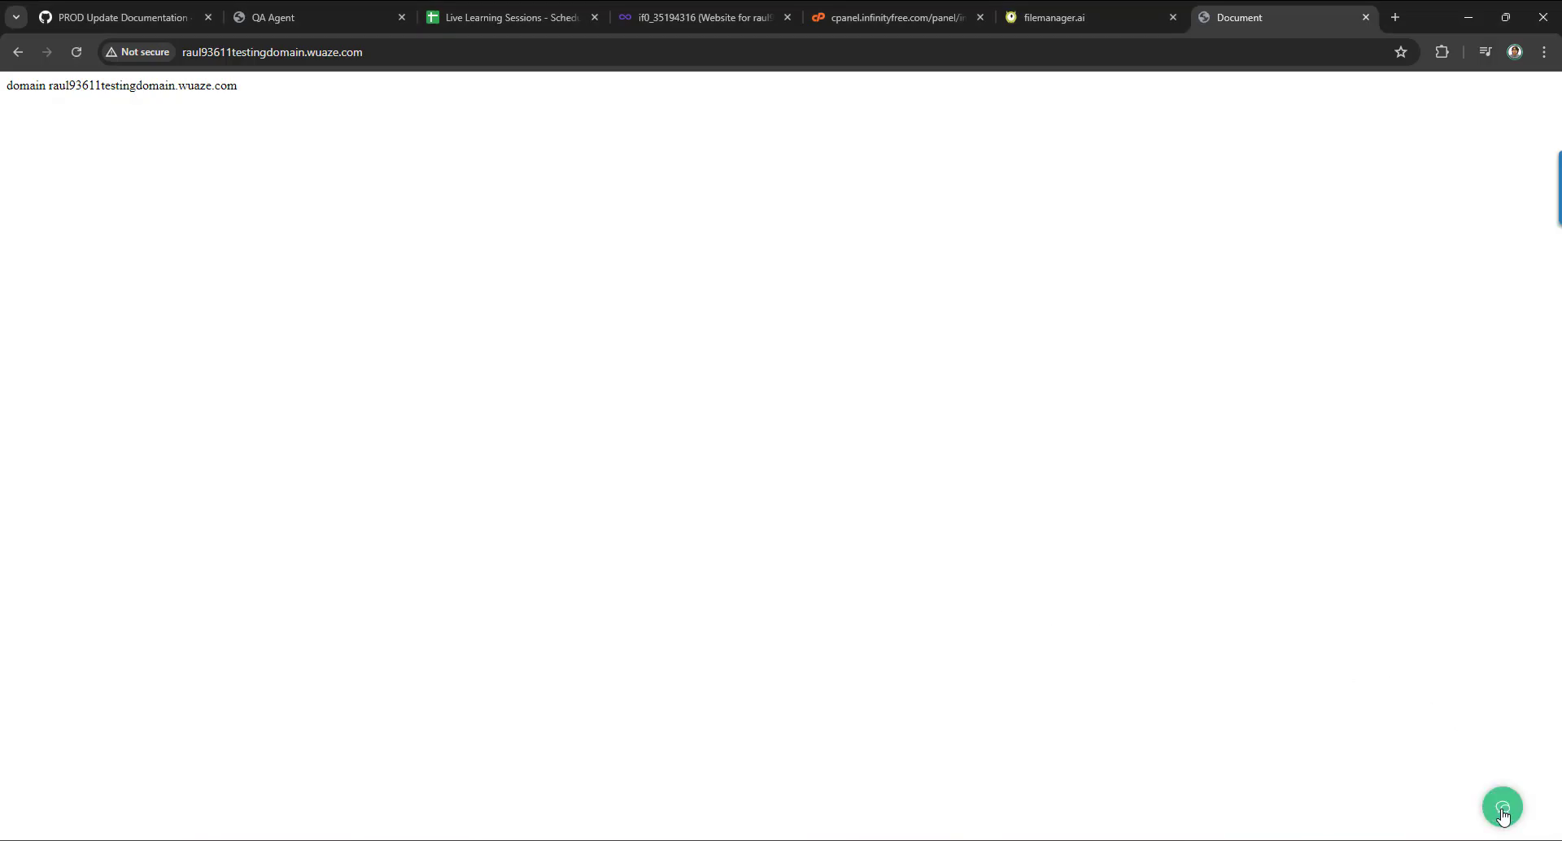
left_click(1502, 809)
left_click(1461, 139)
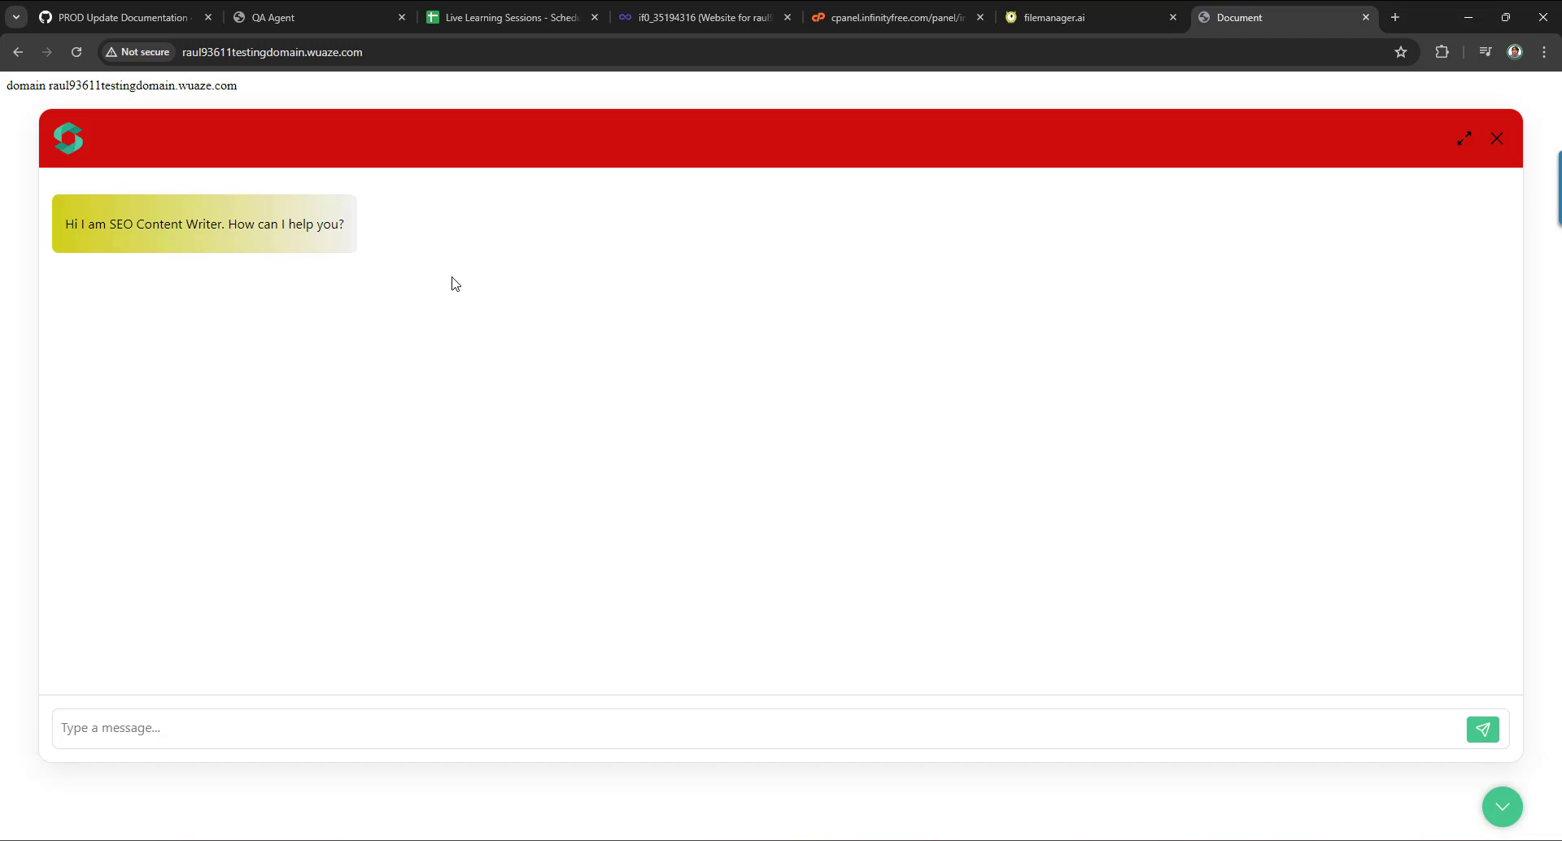
Reopen the chatbot settings and preview the vs and materialOceanic code highlight themes.
left_click(602, 840)
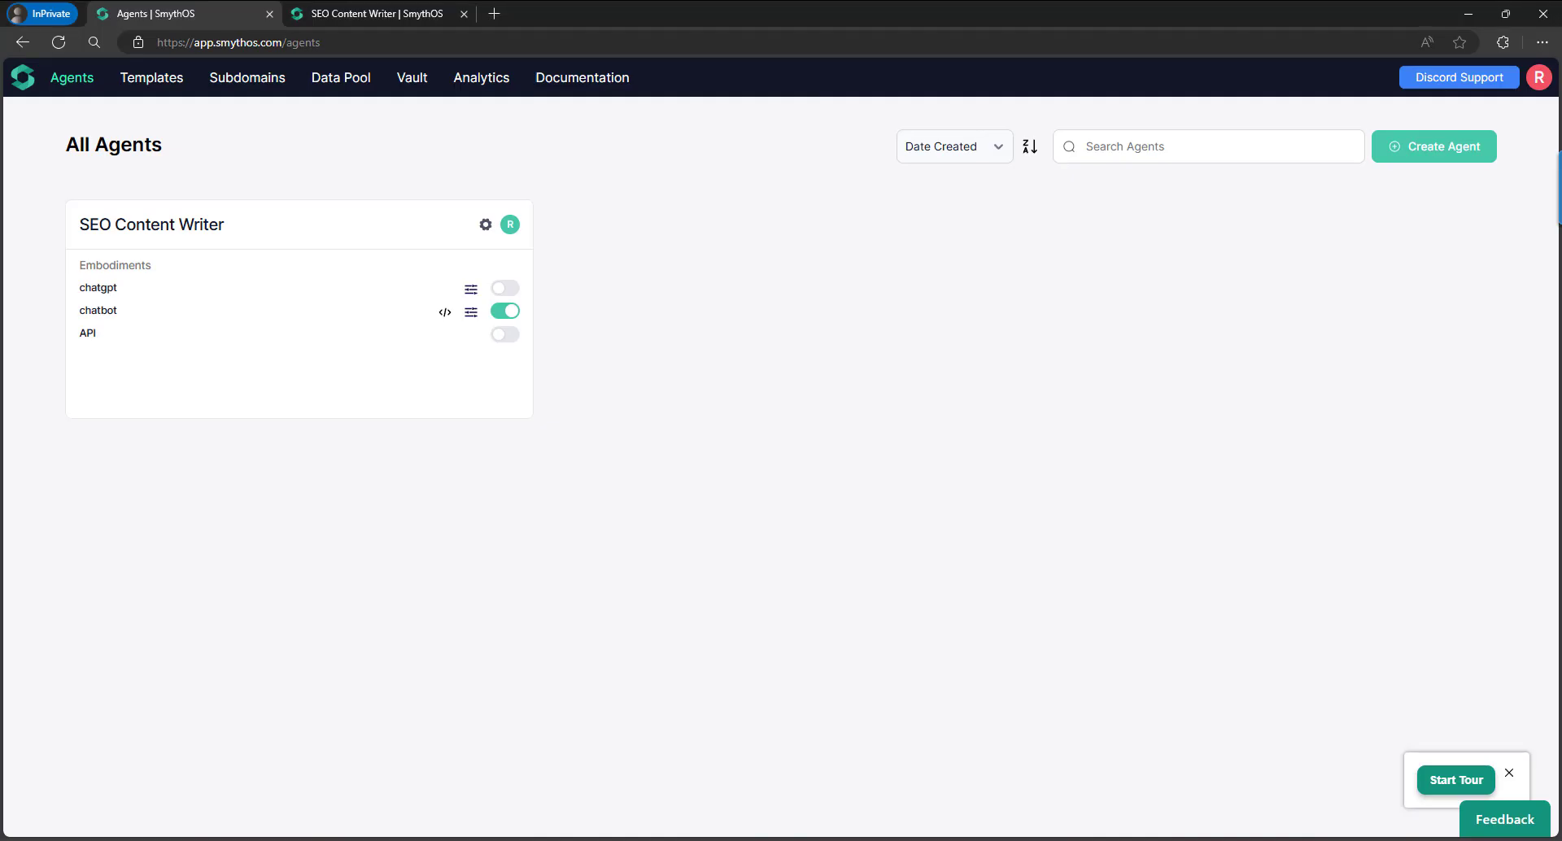
left_click(470, 314)
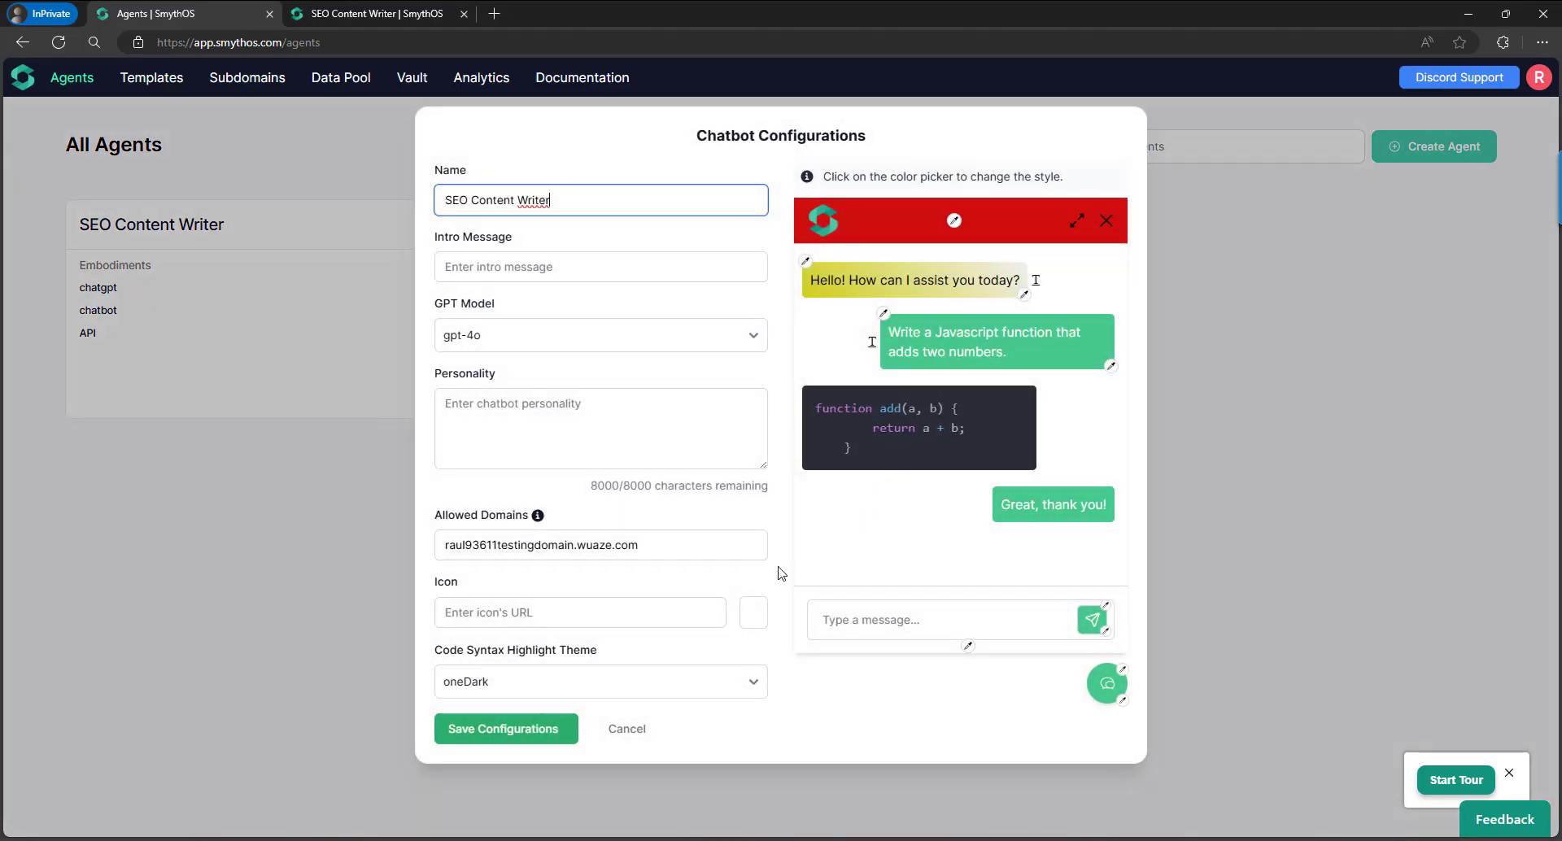
left_click(643, 687)
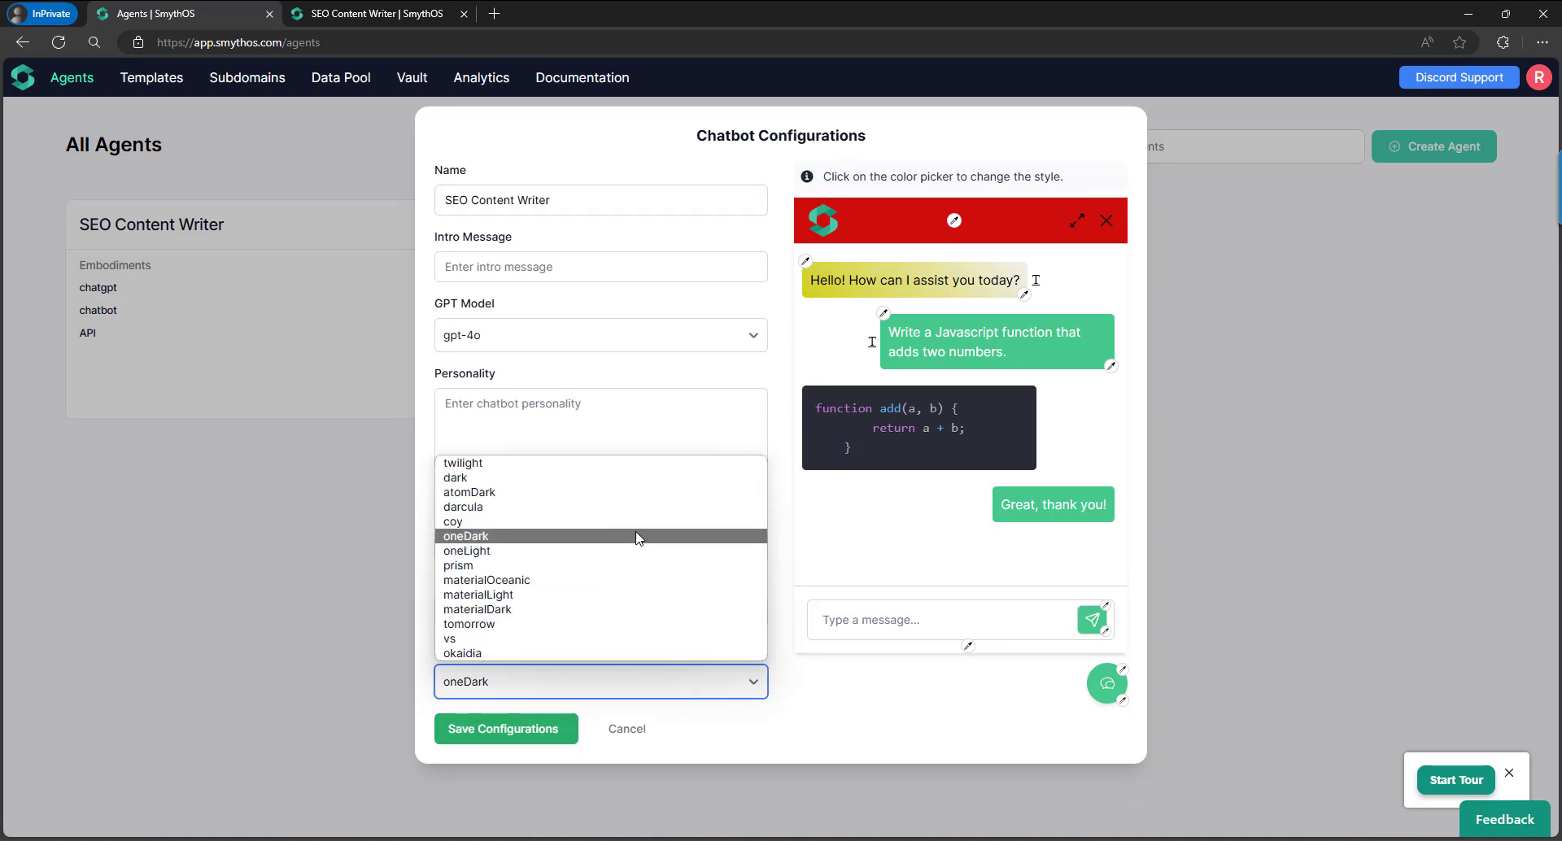
left_click(613, 642)
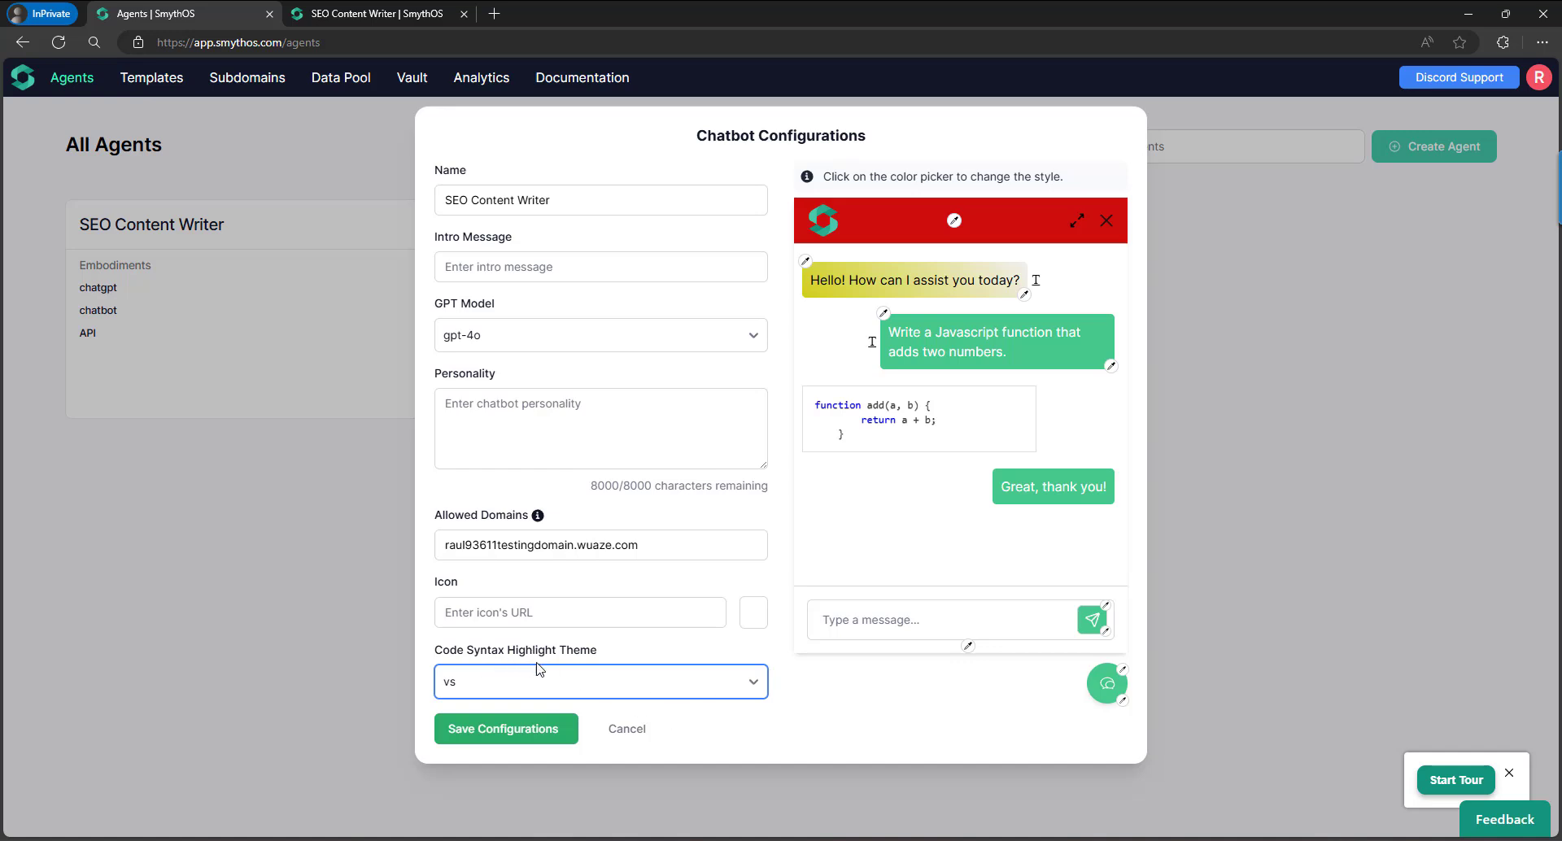
left_click(698, 683)
left_click(593, 579)
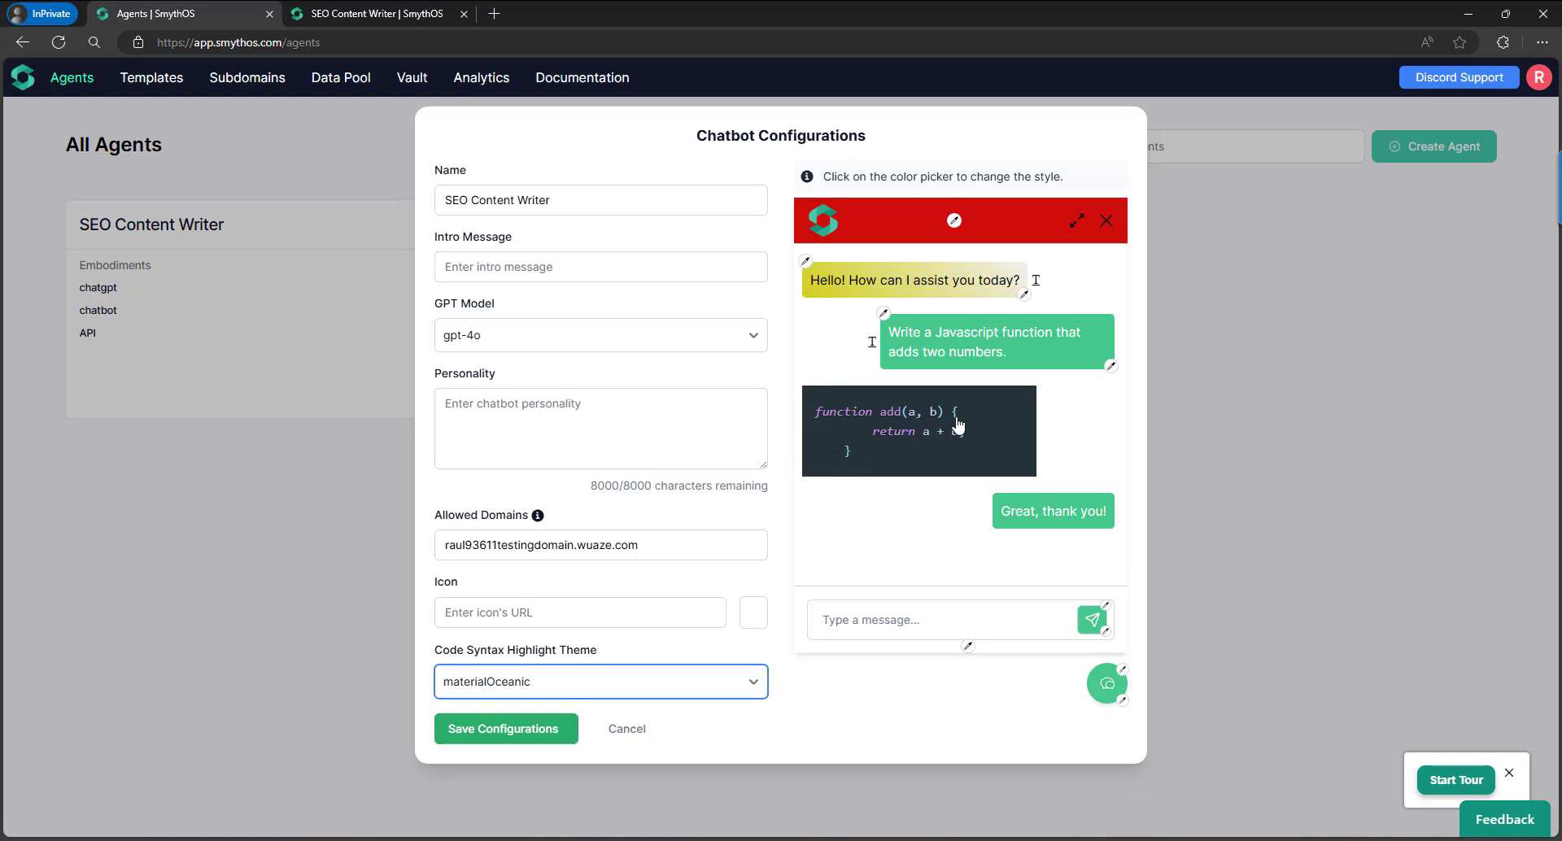
Try the materialLight and prism highlight themes, then return to oneDark.
left_click(679, 688)
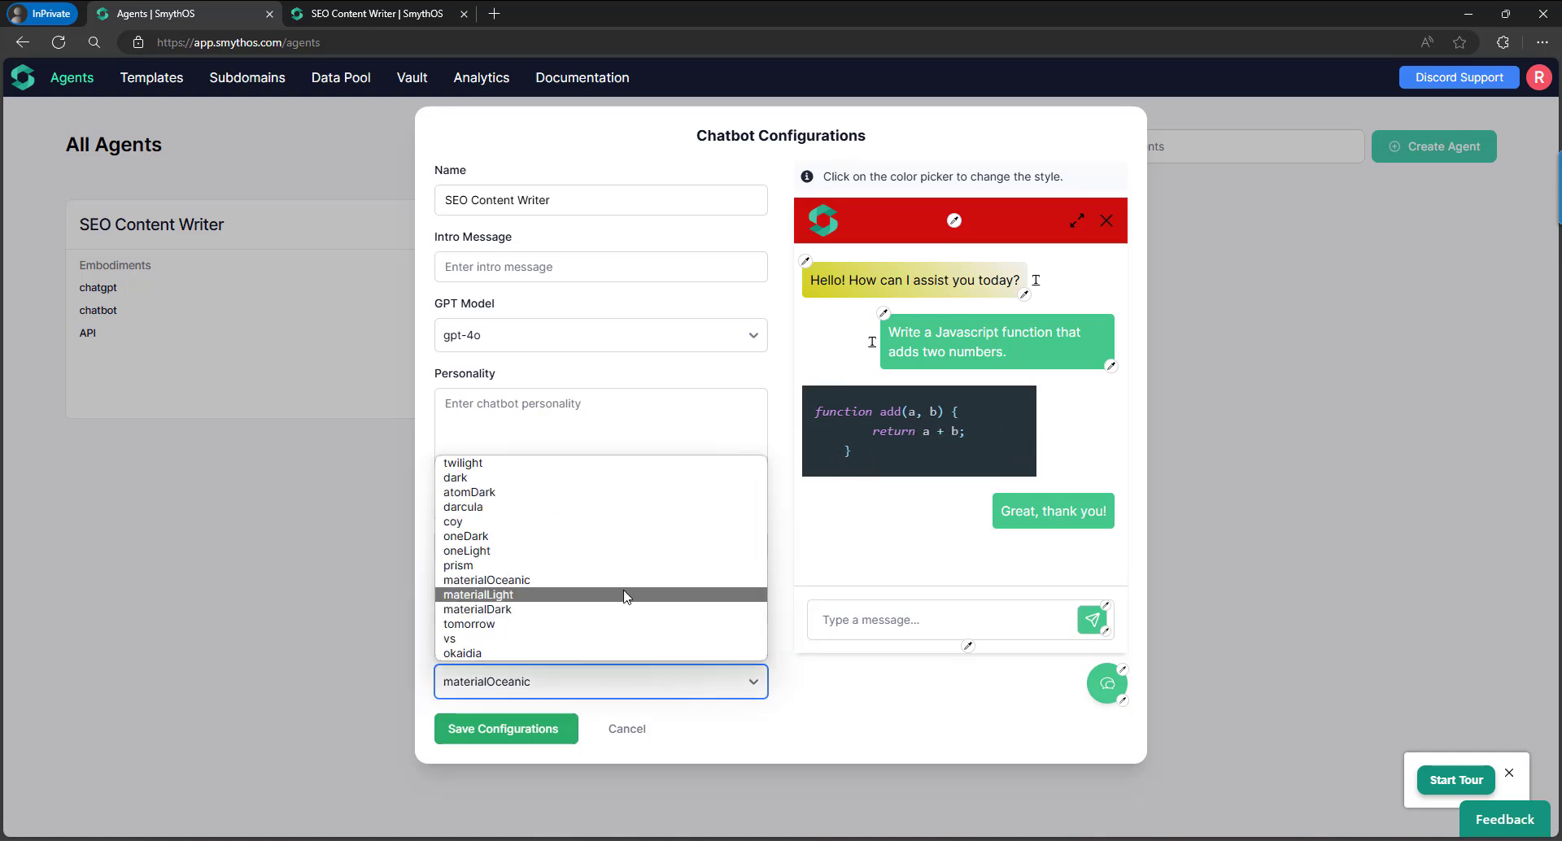
left_click(626, 595)
left_click(721, 686)
left_click(651, 565)
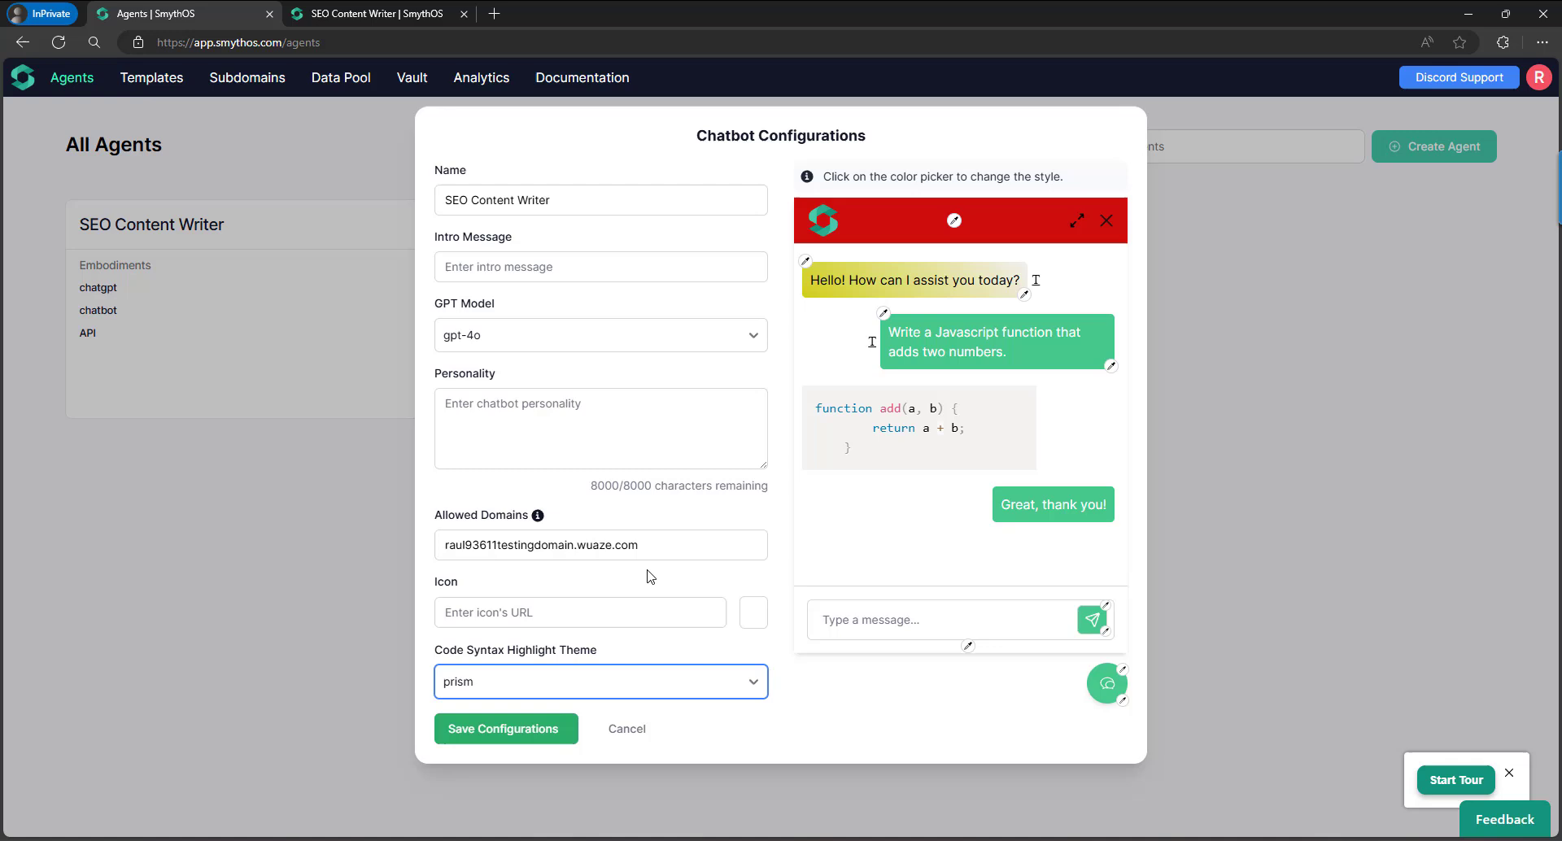
left_click(681, 681)
left_click(667, 537)
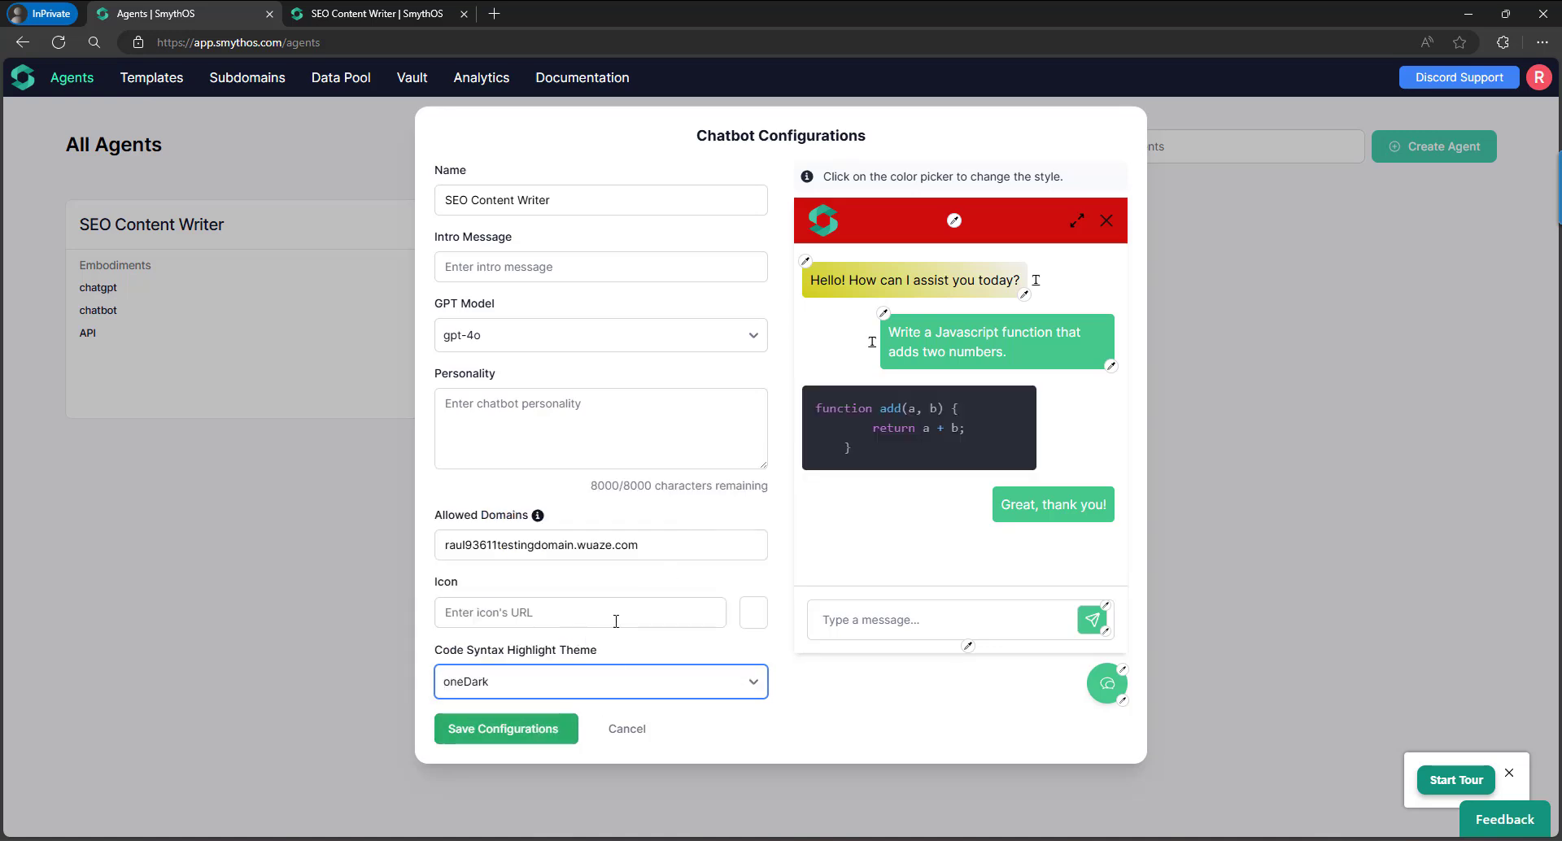
Dismiss the icon URL field's saved-data suggestions and move to the incognito Meme Maker window.
left_click(663, 618)
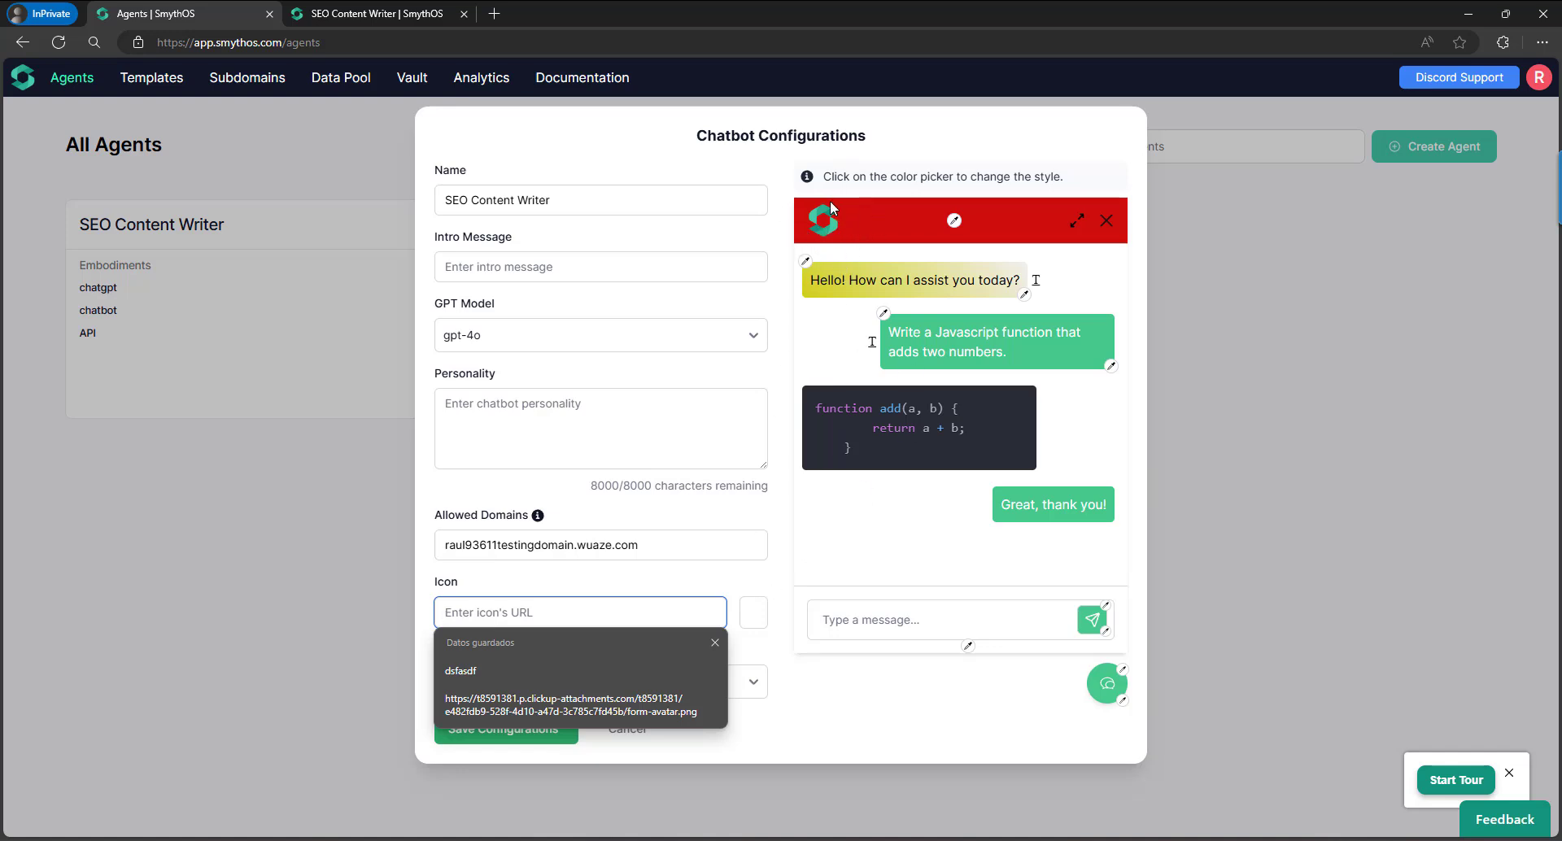
key("Down")
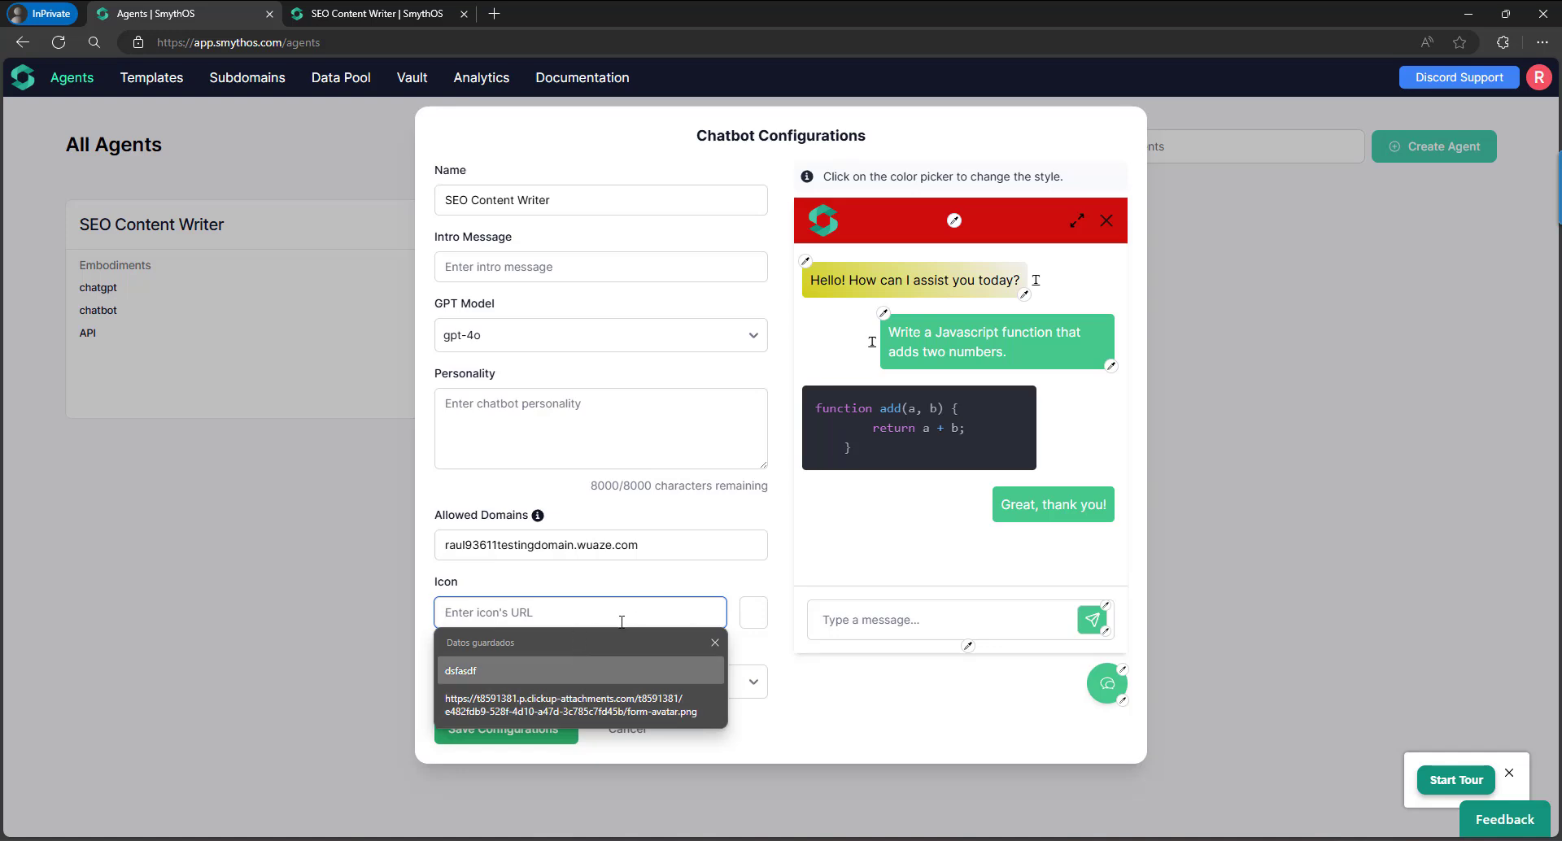
left_click(763, 649)
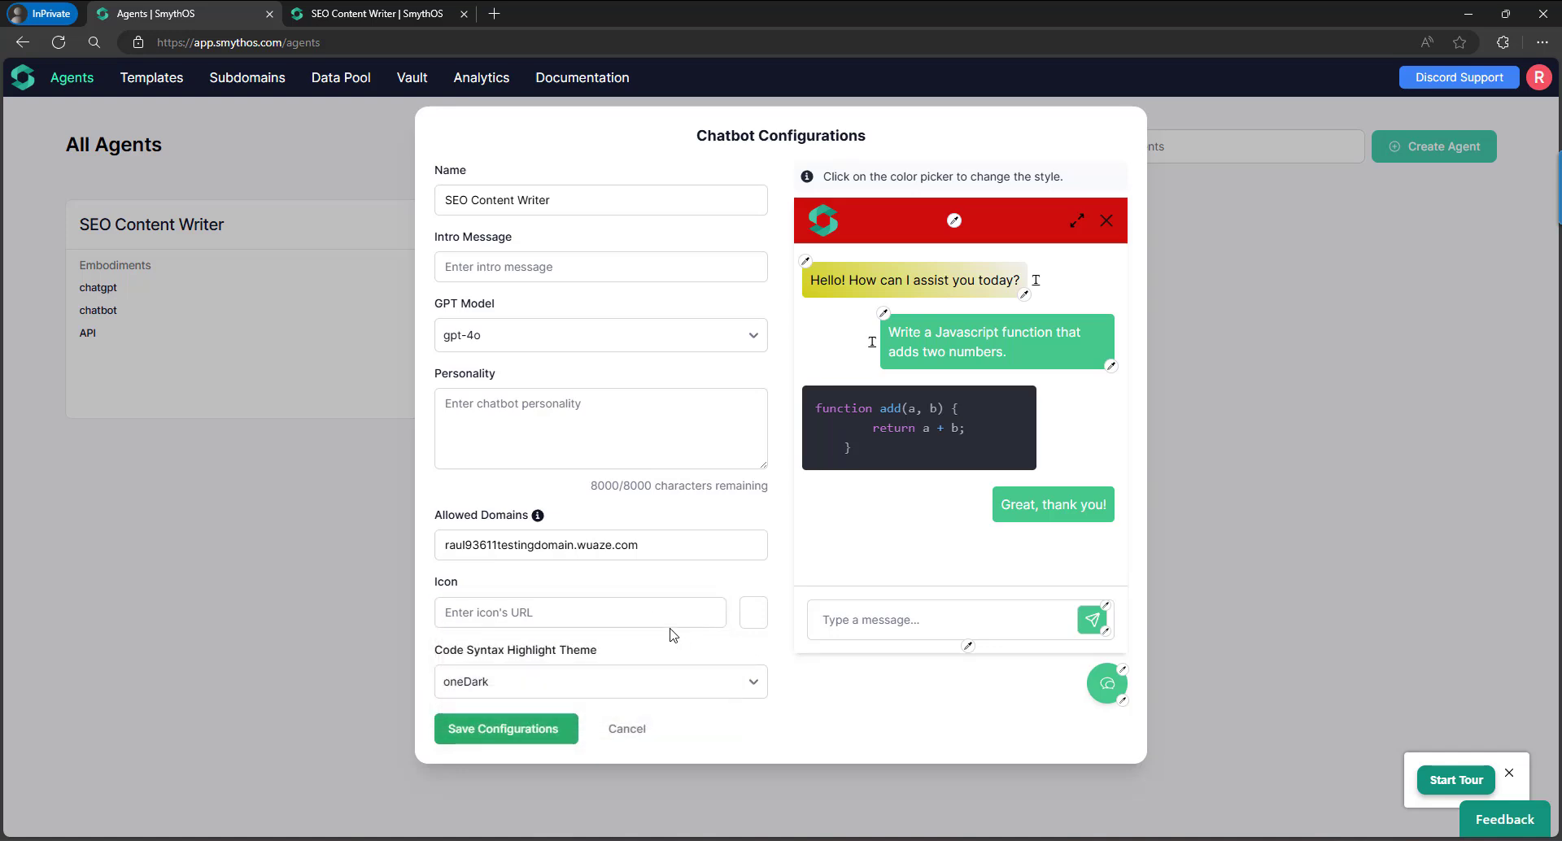
left_click(637, 840)
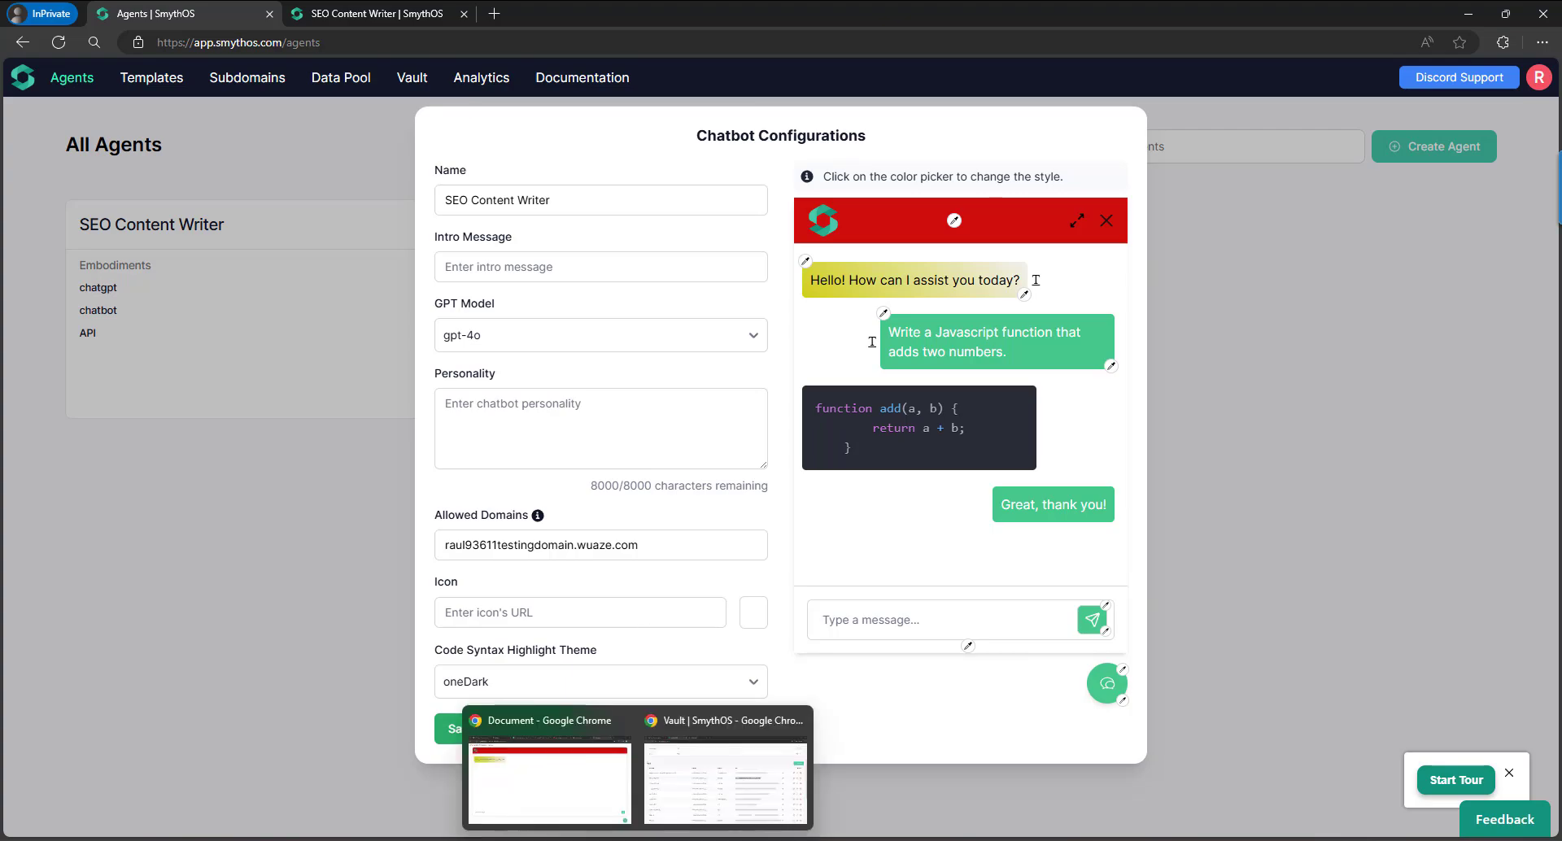
left_click(682, 809)
From the Meme Maker agent builder, go to the Agents page listing every agent.
left_click(122, 17)
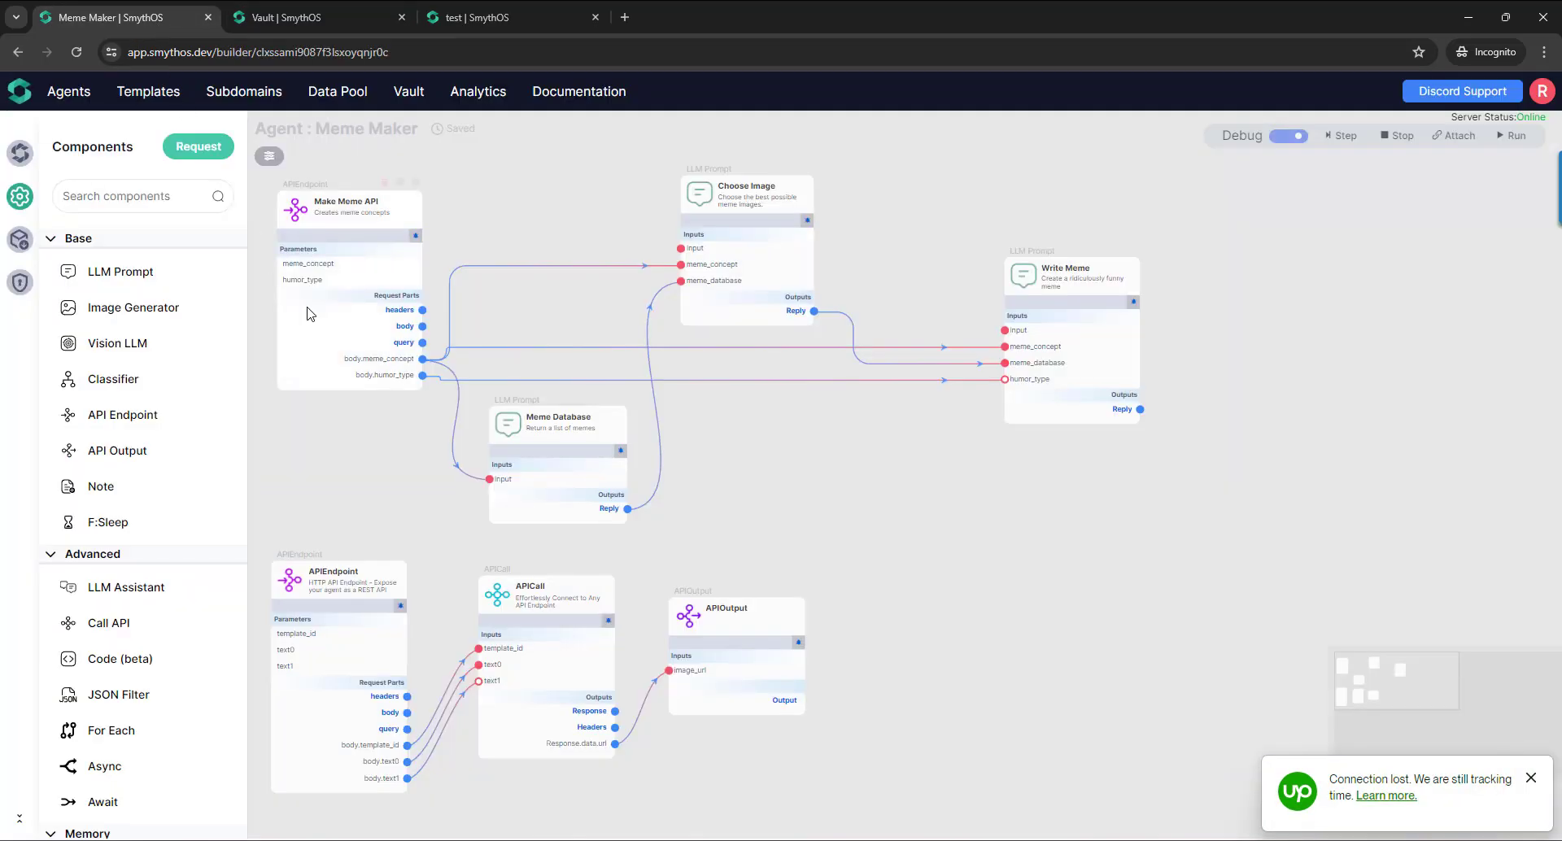
left_click(83, 106)
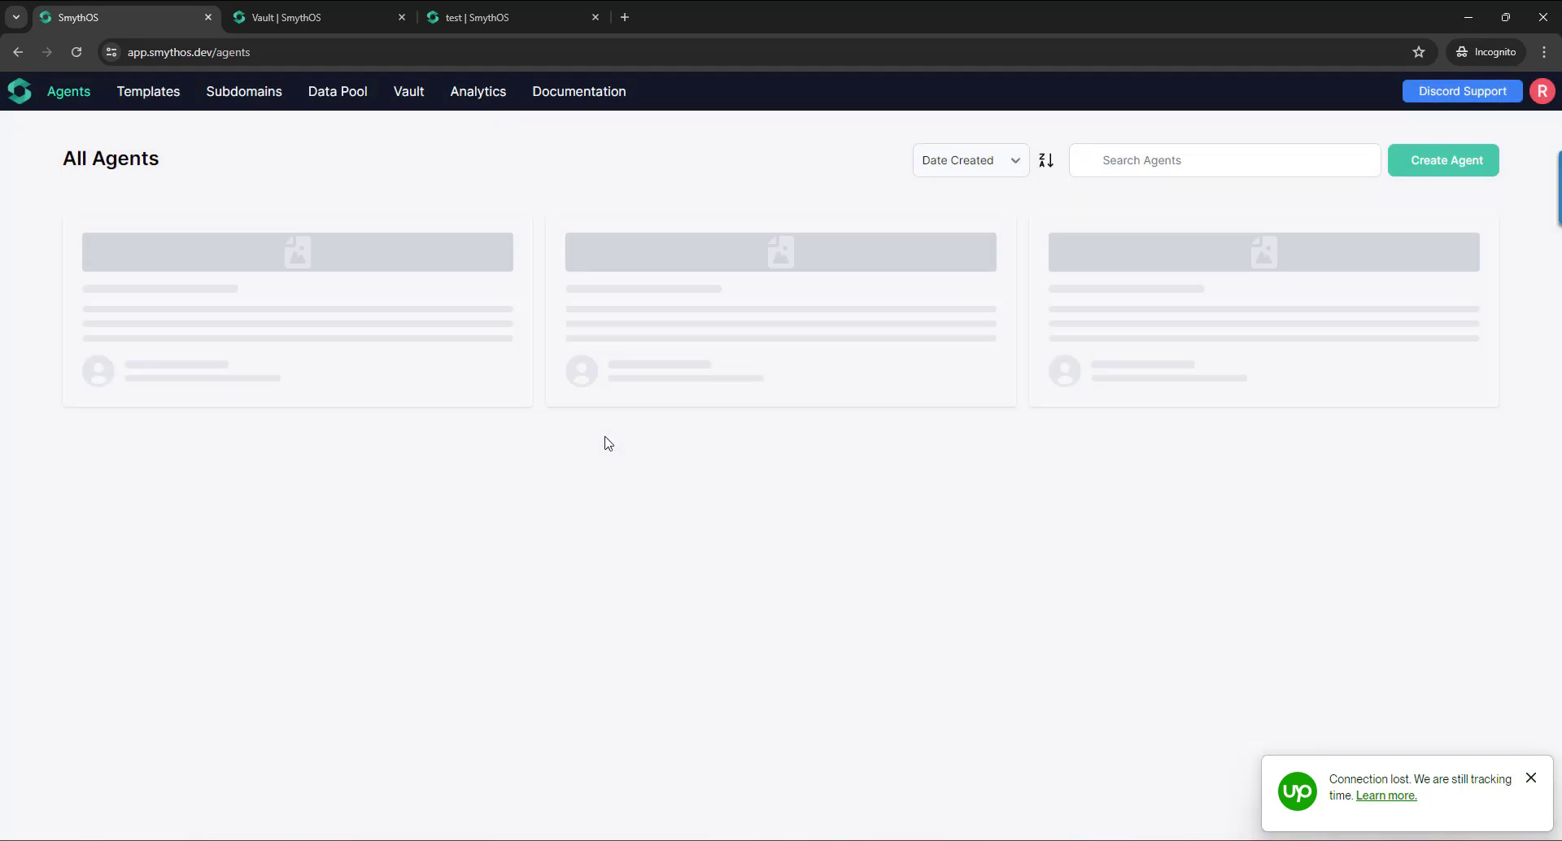